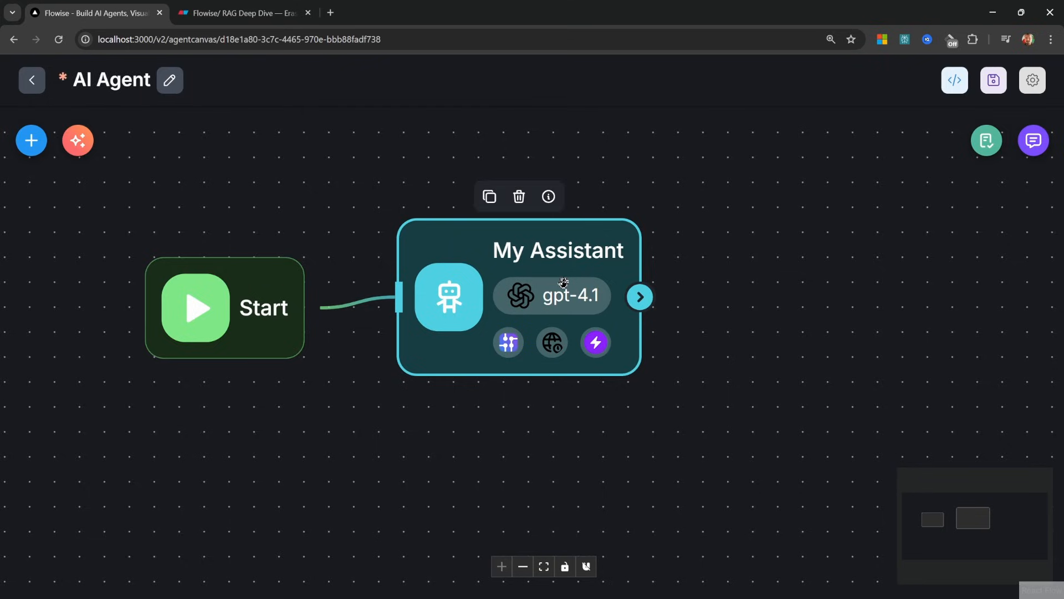
Review the My Assistant node's settings down to the Knowledge (Document Stores) section
{"action": "double_click", "coordinate": [563, 283]}
{"action": "scroll", "coordinate": [564, 289], "scroll_direction": "down", "scroll_amount": 8}
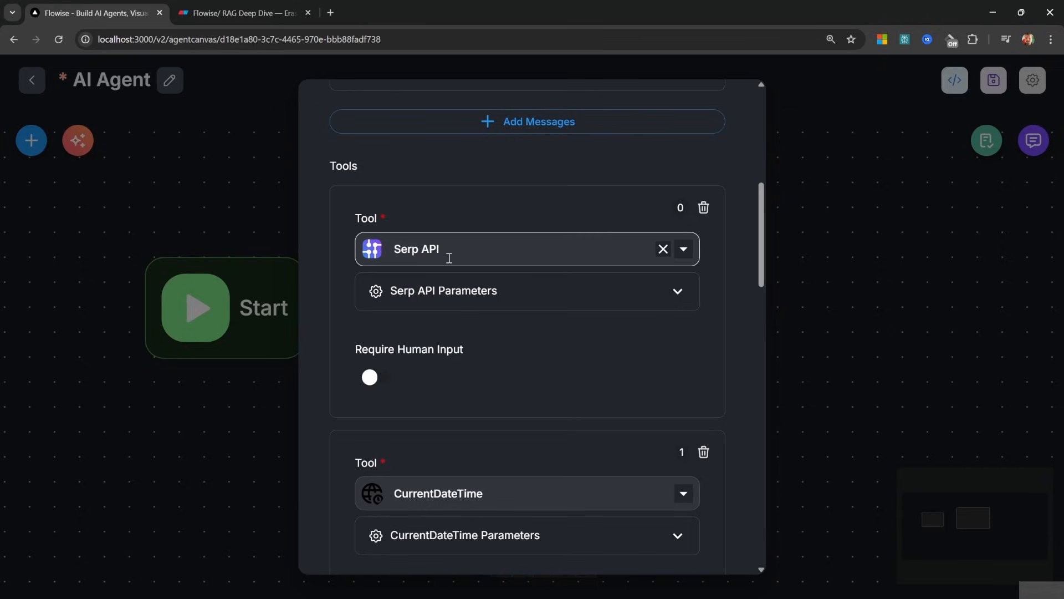
{"action": "scroll", "coordinate": [548, 346], "scroll_direction": "down", "scroll_amount": 10}
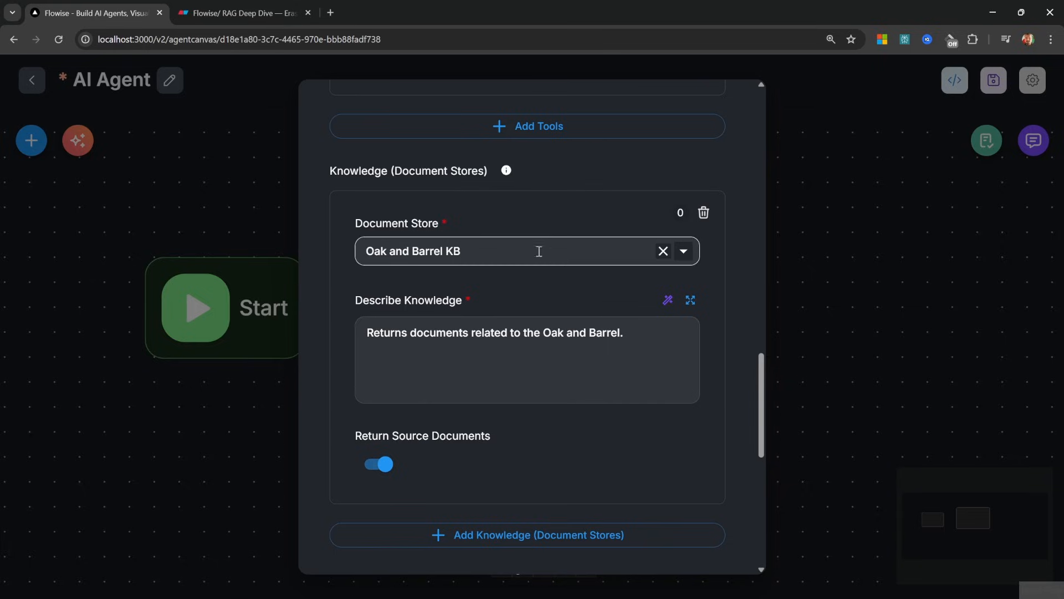
{"action": "left_click_drag", "start_coordinate": [393, 171], "coordinate": [486, 171]}
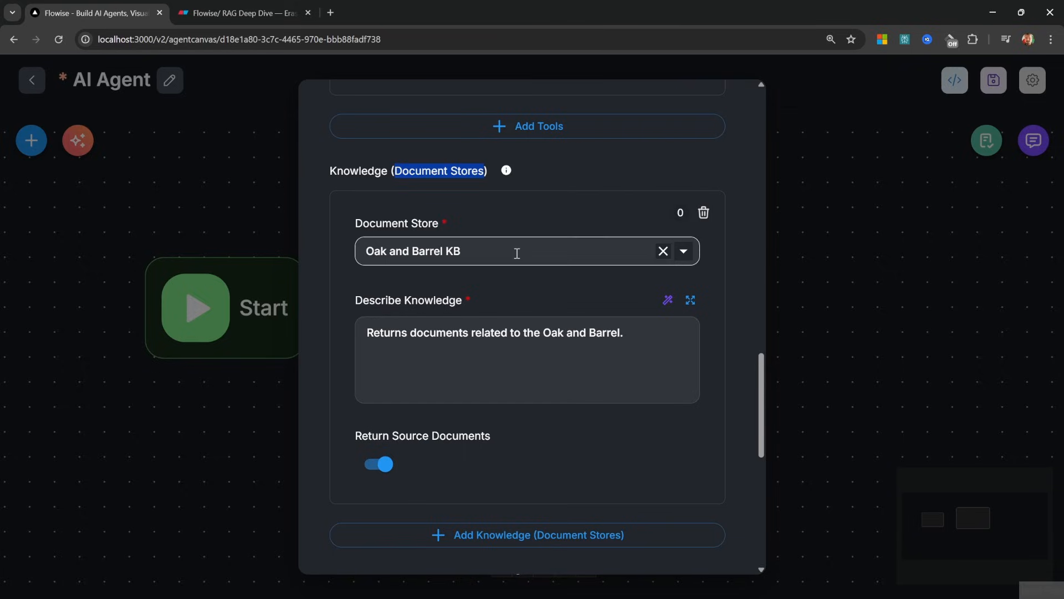
{"action": "left_click", "coordinate": [605, 192]}
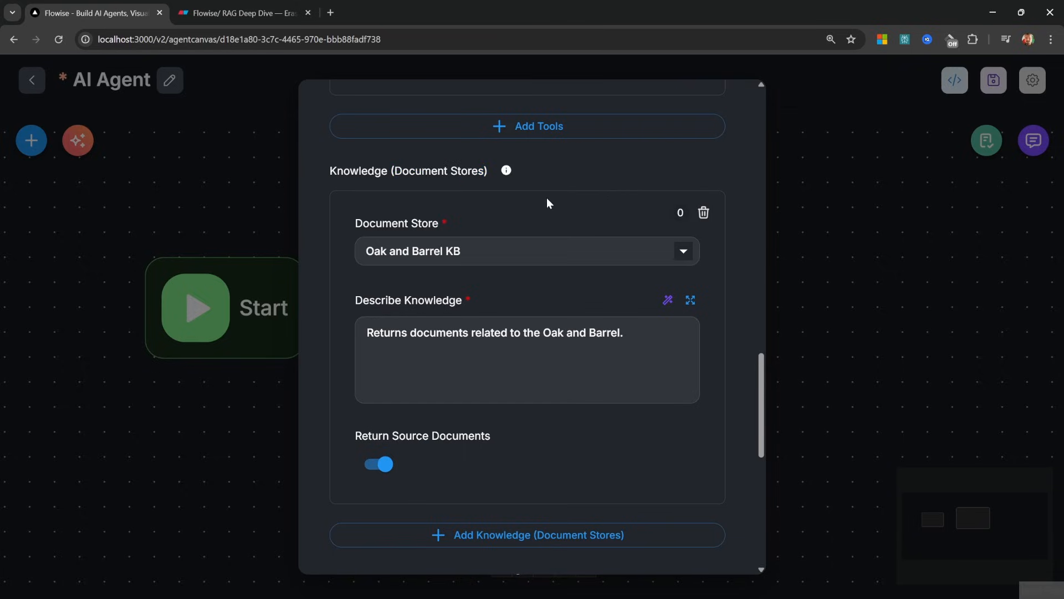
{"action": "left_click", "coordinate": [795, 378]}
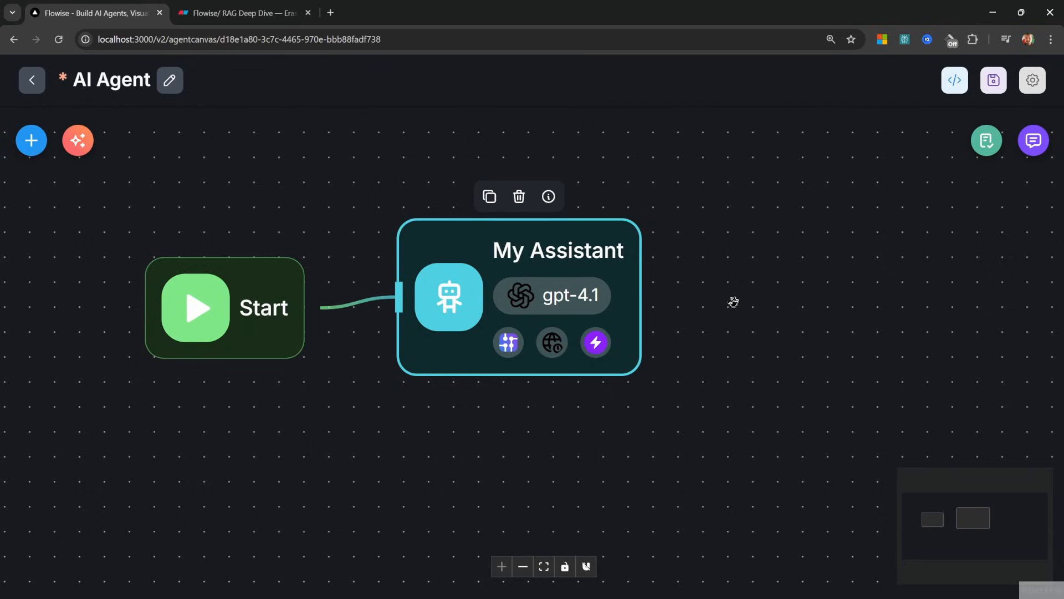
Save the AI Agent flow and recheck My Assistant's Knowledge (Vector Embeddings) section
{"action": "key", "text": "ctrl+s"}
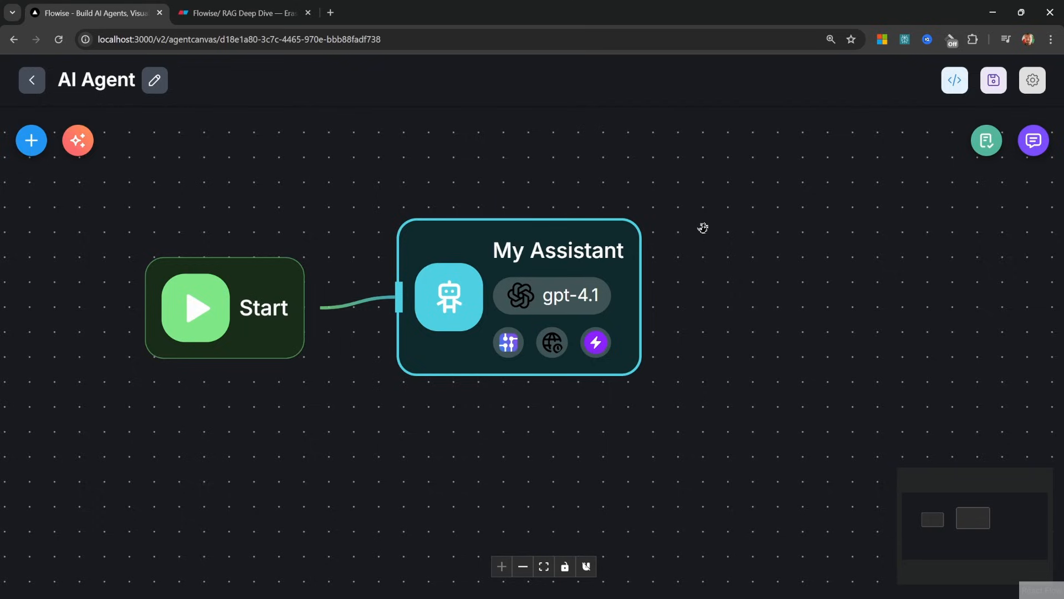
{"action": "double_click", "coordinate": [628, 296]}
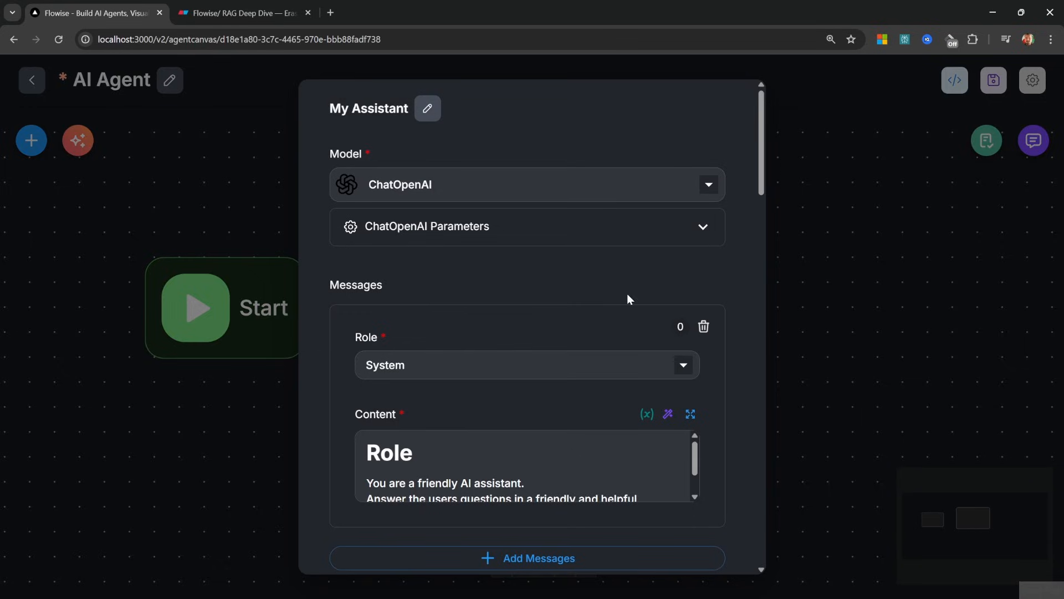
{"action": "scroll", "coordinate": [603, 278], "scroll_direction": "down", "scroll_amount": 7}
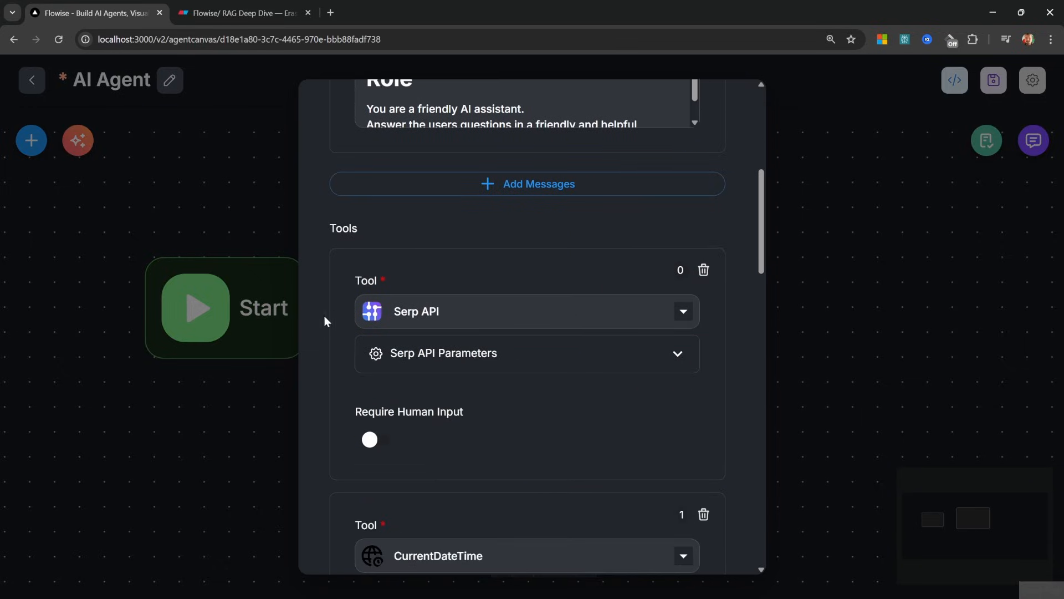
{"action": "scroll", "coordinate": [589, 308], "scroll_direction": "down", "scroll_amount": 10}
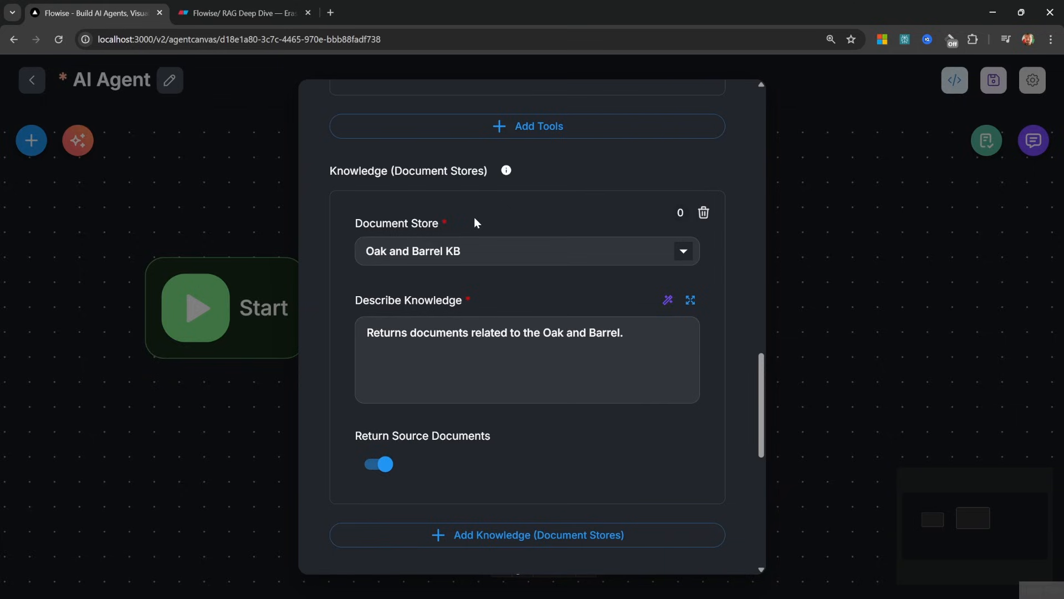
{"action": "scroll", "coordinate": [475, 222], "scroll_direction": "down", "scroll_amount": 5}
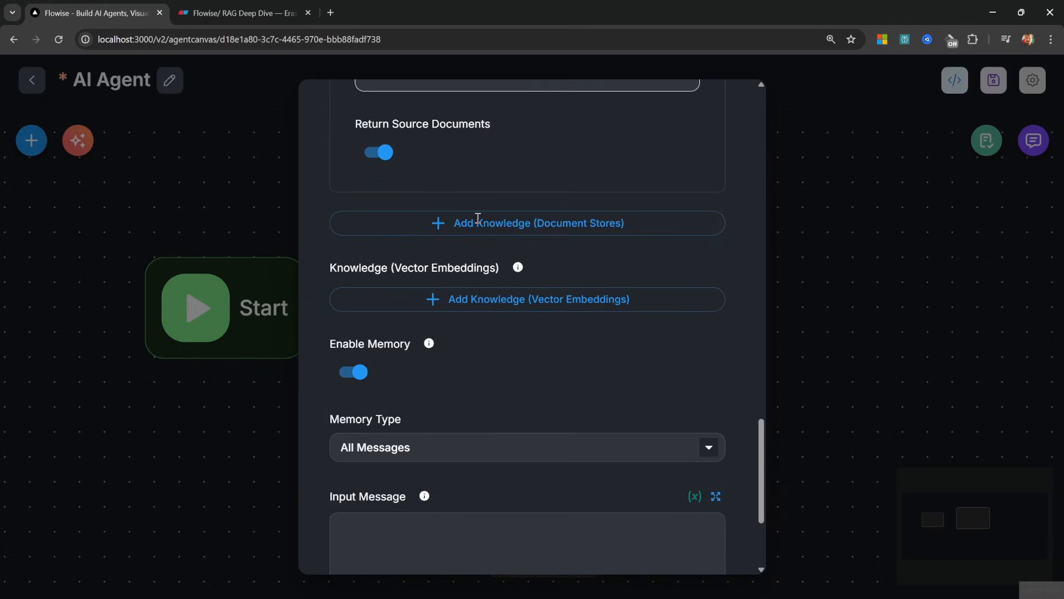
{"action": "left_click_drag", "start_coordinate": [393, 268], "coordinate": [516, 270]}
{"action": "left_click", "coordinate": [495, 268]}
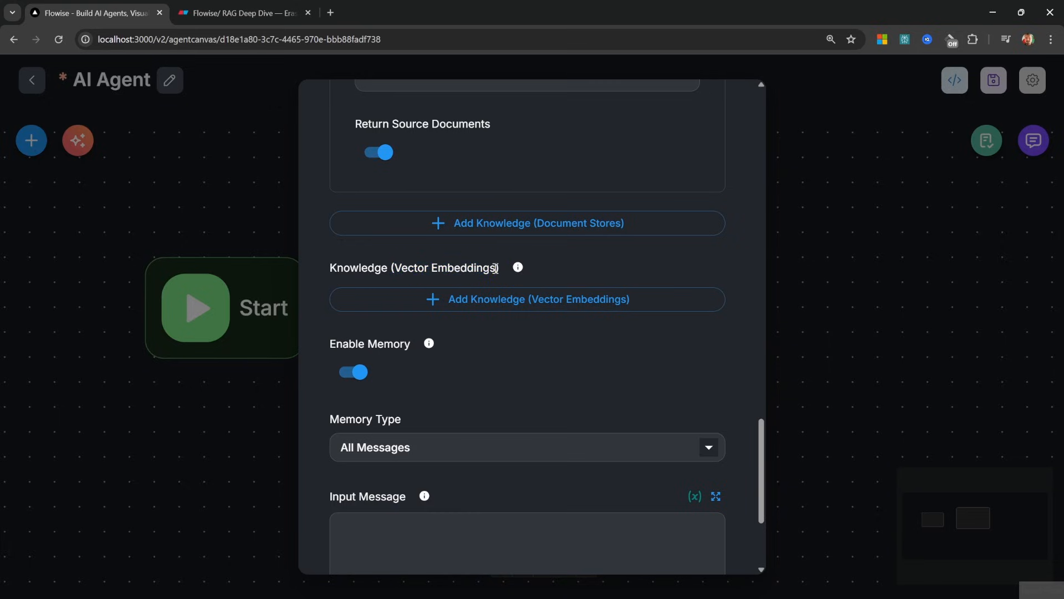
{"action": "left_click_drag", "start_coordinate": [391, 268], "coordinate": [501, 273]}
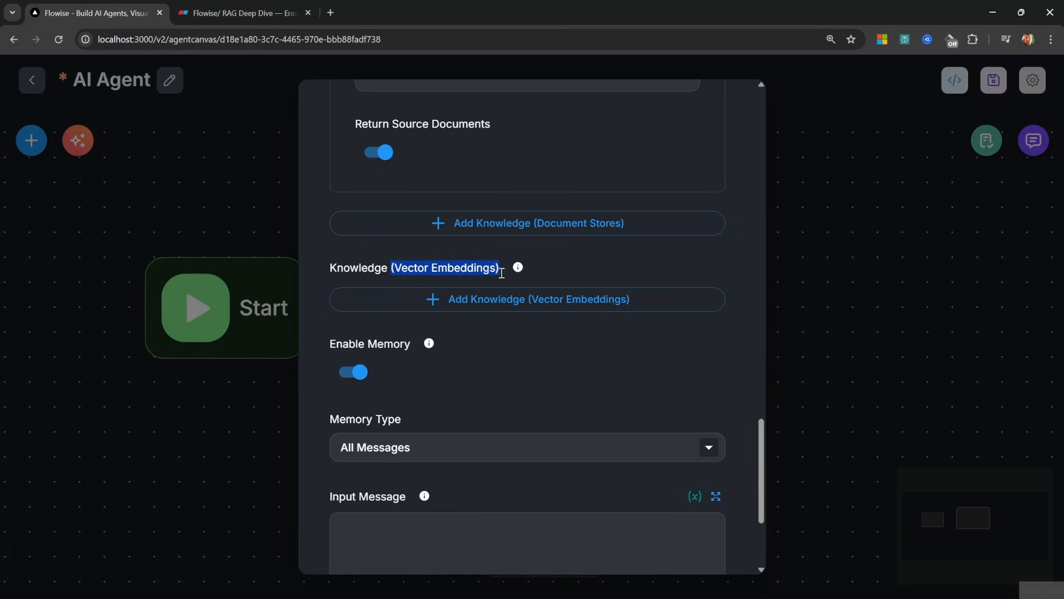
{"action": "left_click", "coordinate": [841, 311]}
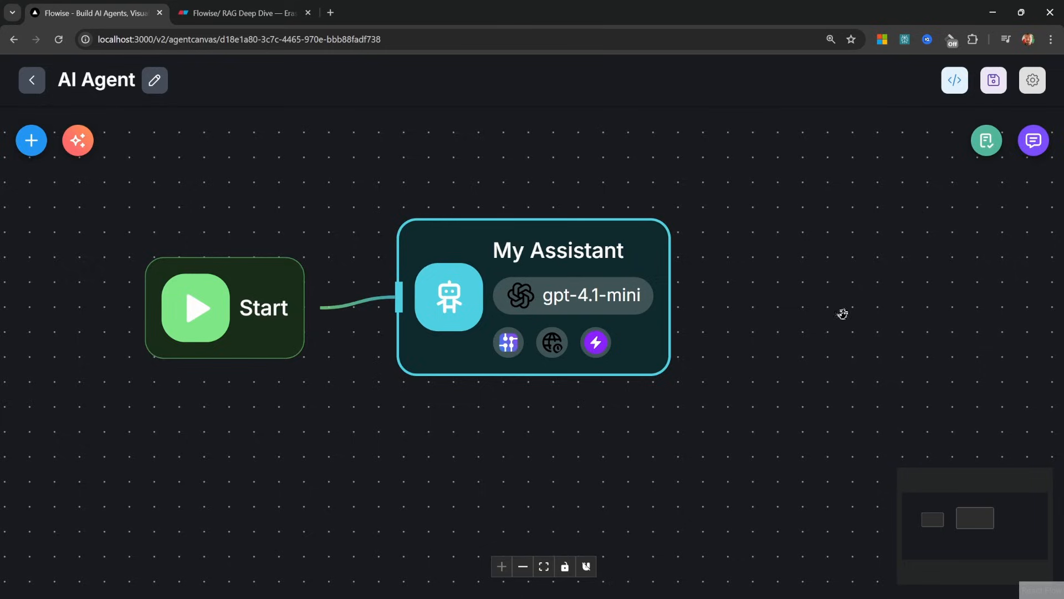
Open the Flowise chat panel, then bring up the Eraser 'Flowise/ RAG Deep Dive' board
{"action": "left_click", "coordinate": [1036, 137]}
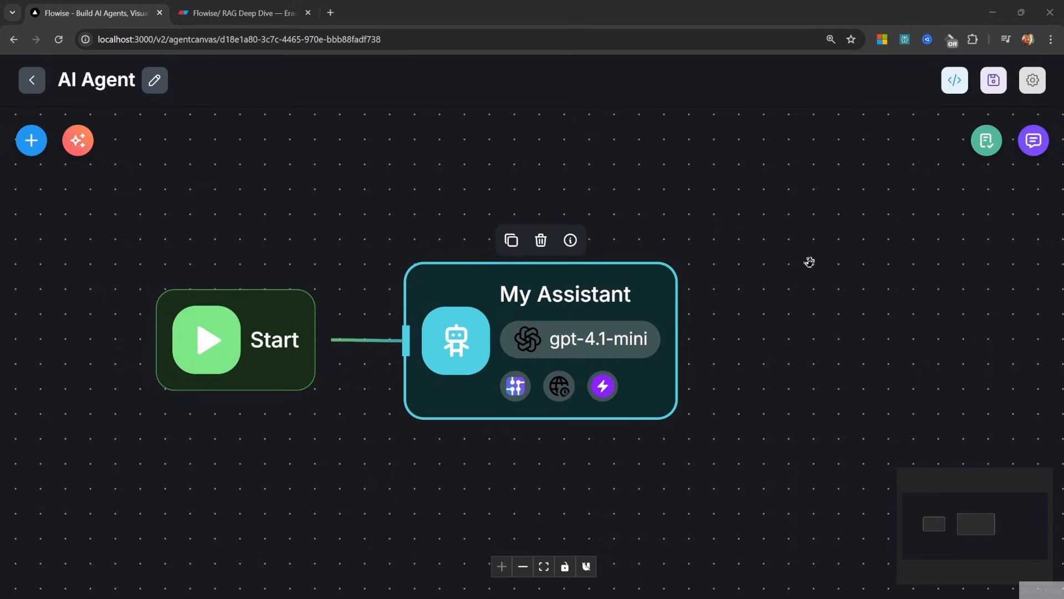
{"action": "left_click_drag", "start_coordinate": [810, 261], "coordinate": [803, 288]}
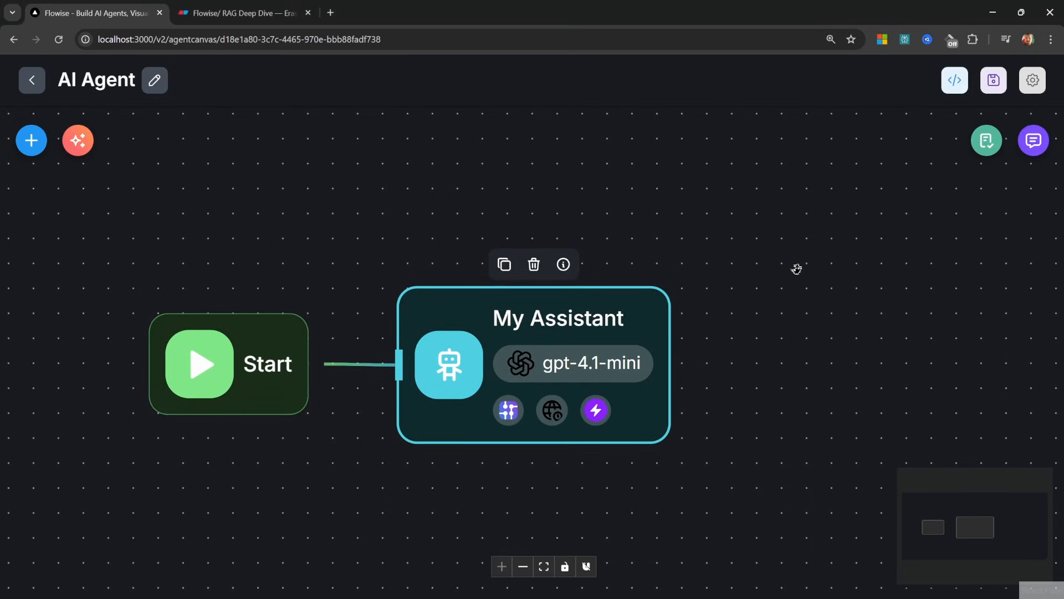
{"action": "key", "text": "ctrl+Tab"}
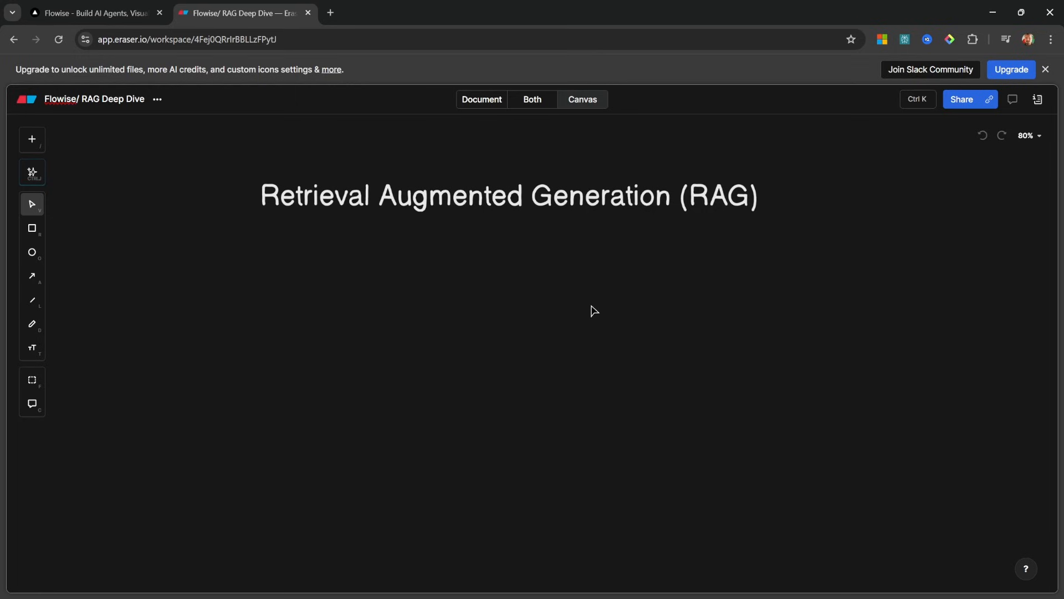
{"action": "key", "text": "ctrl+1"}
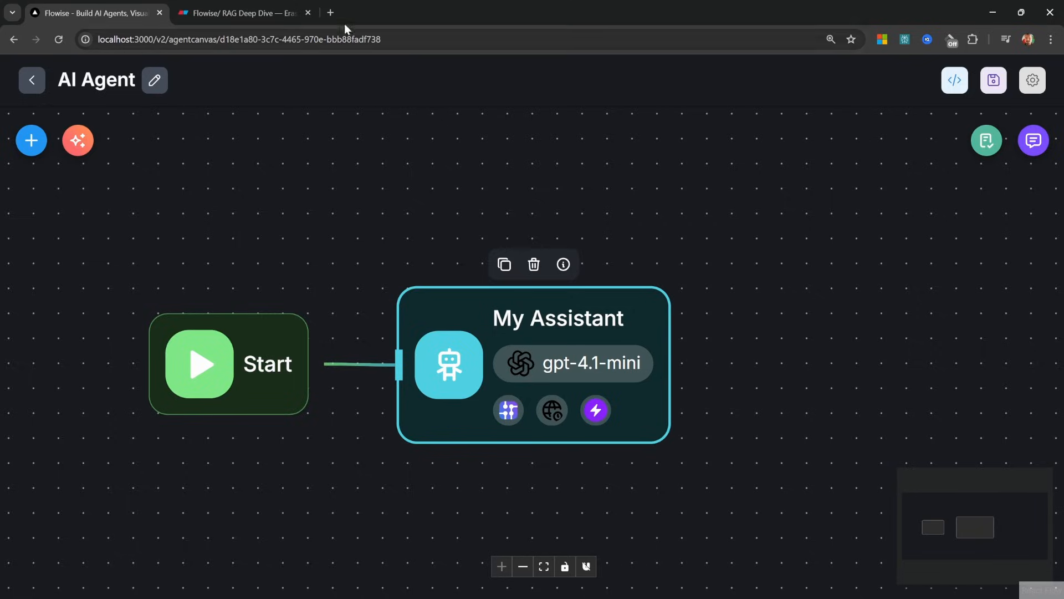
{"action": "left_click", "coordinate": [266, 13]}
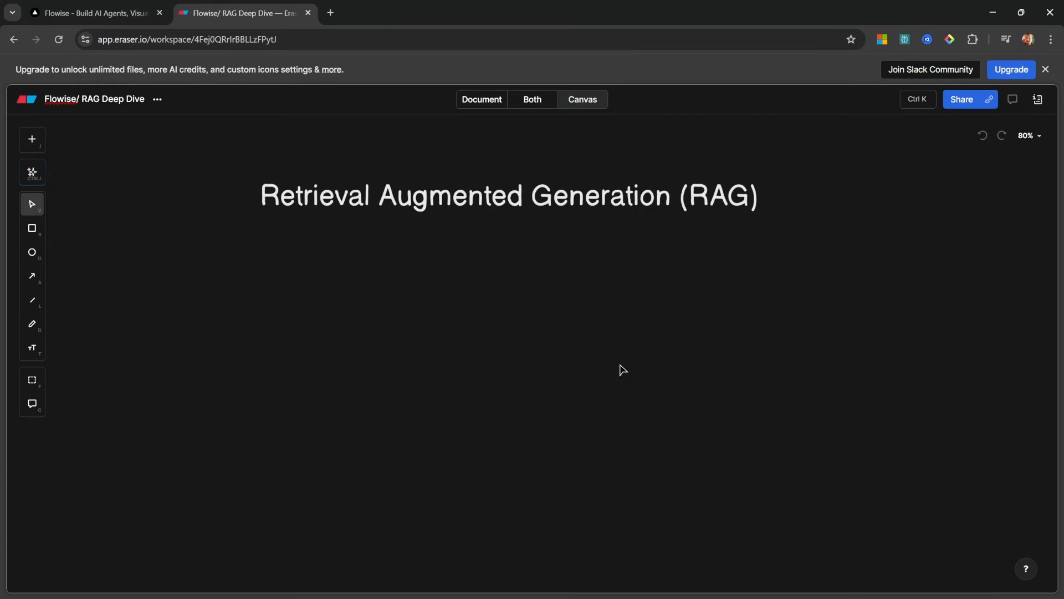
Add an 'LLM Training' heading below the RAG title
{"action": "scroll", "coordinate": [533, 365], "scroll_direction": "down", "scroll_amount": 1}
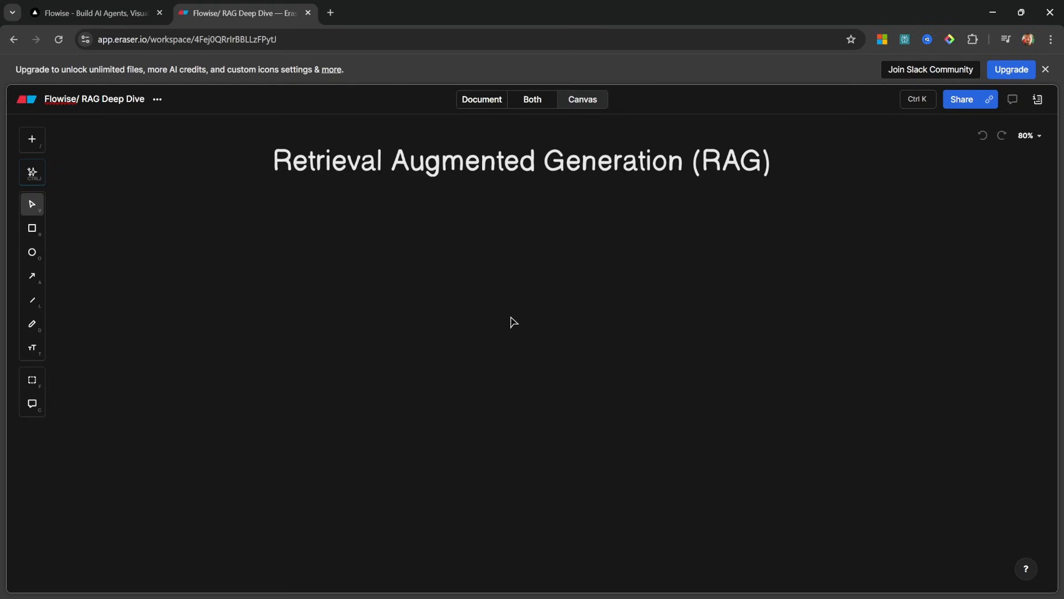
{"action": "double_click", "coordinate": [435, 324]}
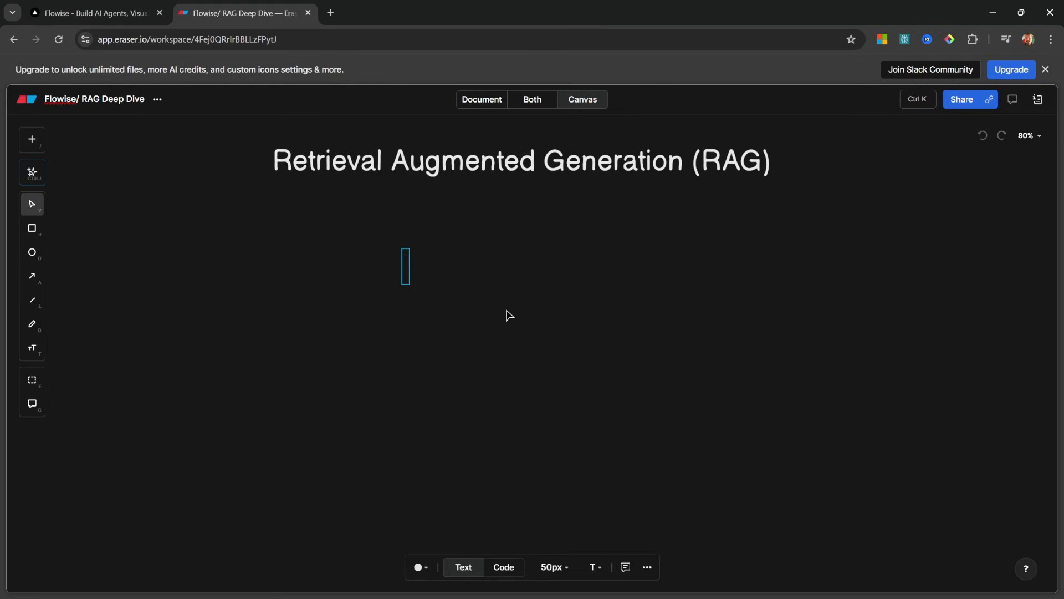
{"action": "type", "text": "LLM "}
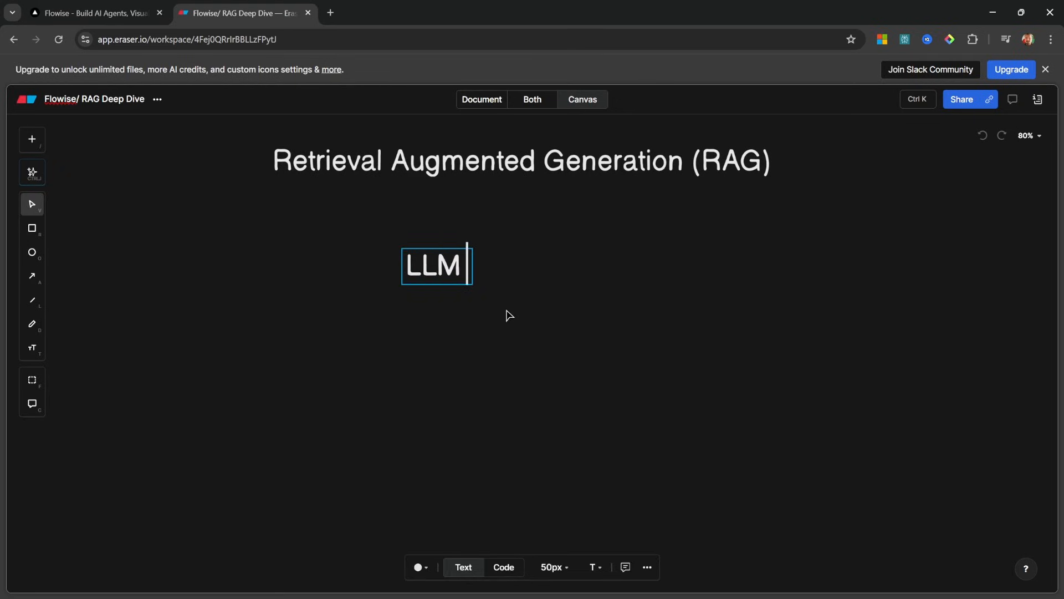
{"action": "type", "text": "Training"}
{"action": "left_click", "coordinate": [510, 400]}
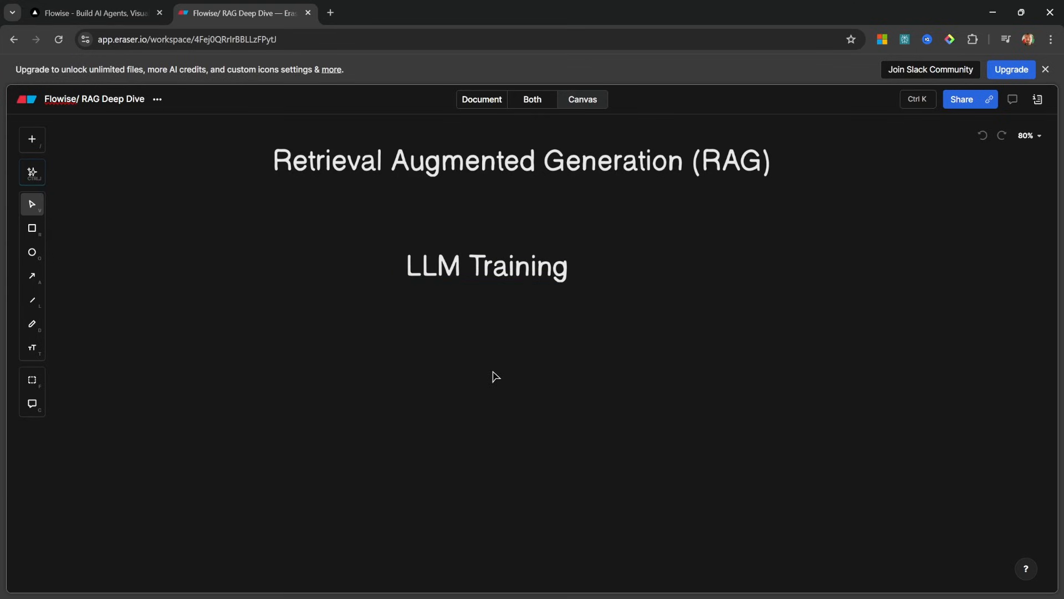
{"action": "mouse_move", "coordinate": [492, 358]}
{"action": "left_mouse_down"}
{"action": "mouse_move", "coordinate": [513, 346]}
{"action": "mouse_move", "coordinate": [516, 361]}
{"action": "left_mouse_up"}
Draw a green horizontal timeline line beneath the LLM Training heading
{"action": "key", "text": "l"}
{"action": "scroll", "coordinate": [211, 331], "scroll_direction": "down", "scroll_amount": 1}
{"action": "left_click_drag", "start_coordinate": [211, 330], "coordinate": [592, 328]}
{"action": "left_click", "coordinate": [524, 382]}
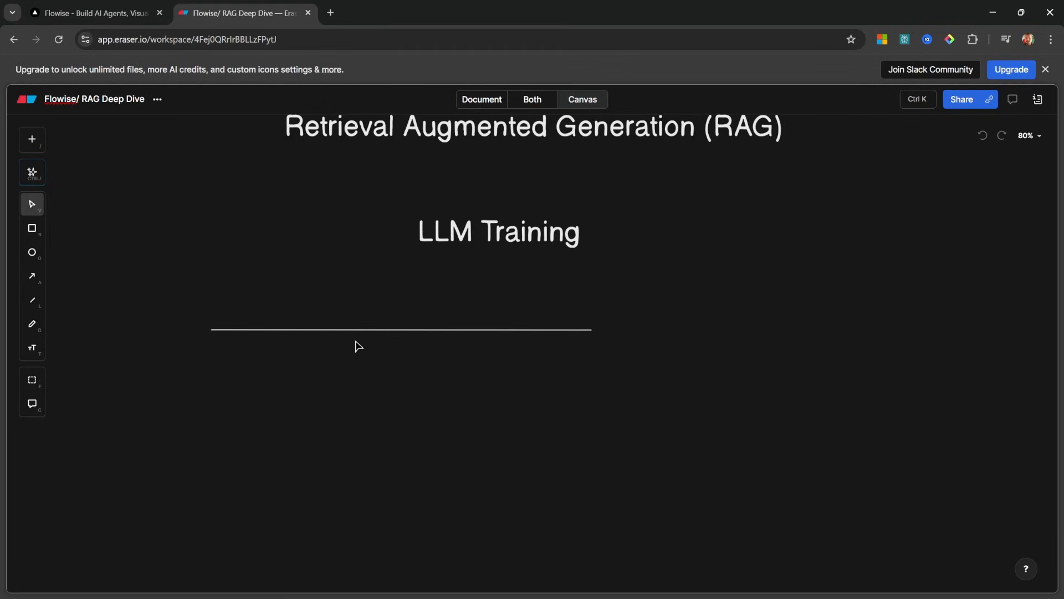
{"action": "left_click", "coordinate": [327, 329]}
{"action": "left_click", "coordinate": [443, 567]}
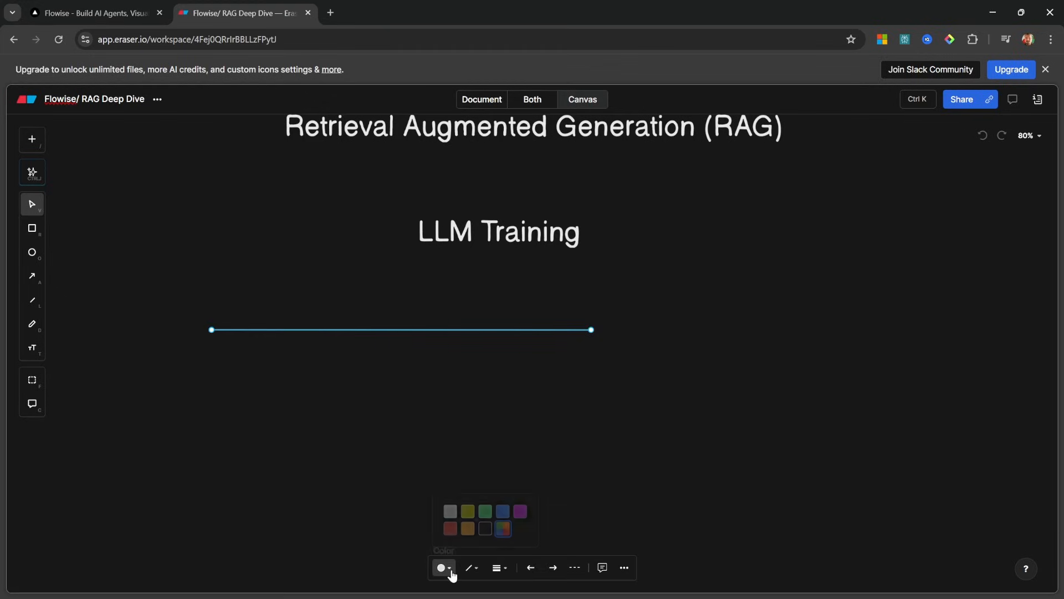
{"action": "left_click", "coordinate": [485, 510]}
{"action": "left_click", "coordinate": [430, 430]}
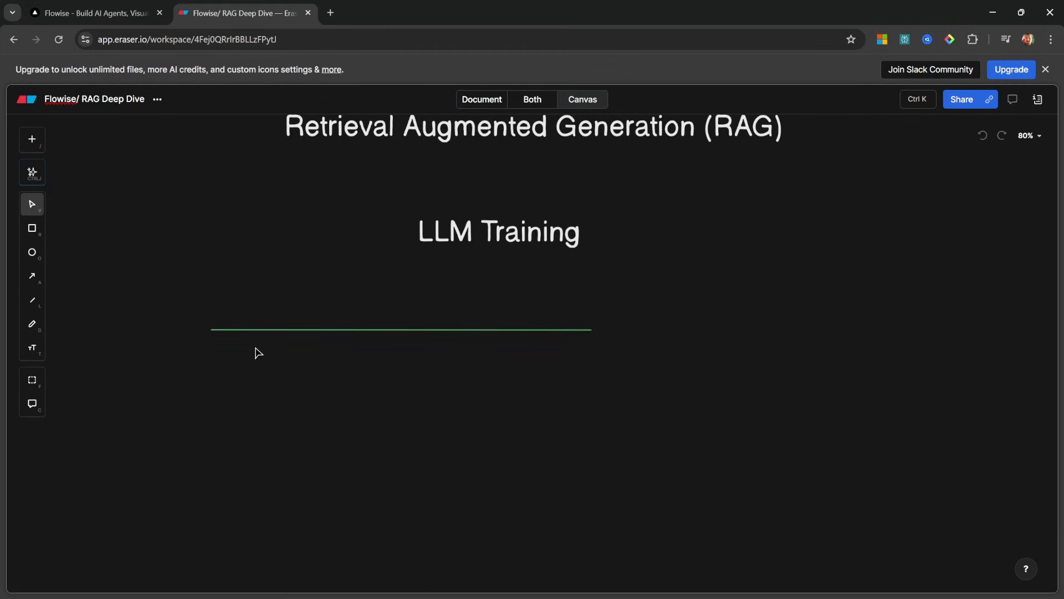
Label the timeline's left end 2000 and its right end 2023
{"action": "double_click", "coordinate": [183, 330]}
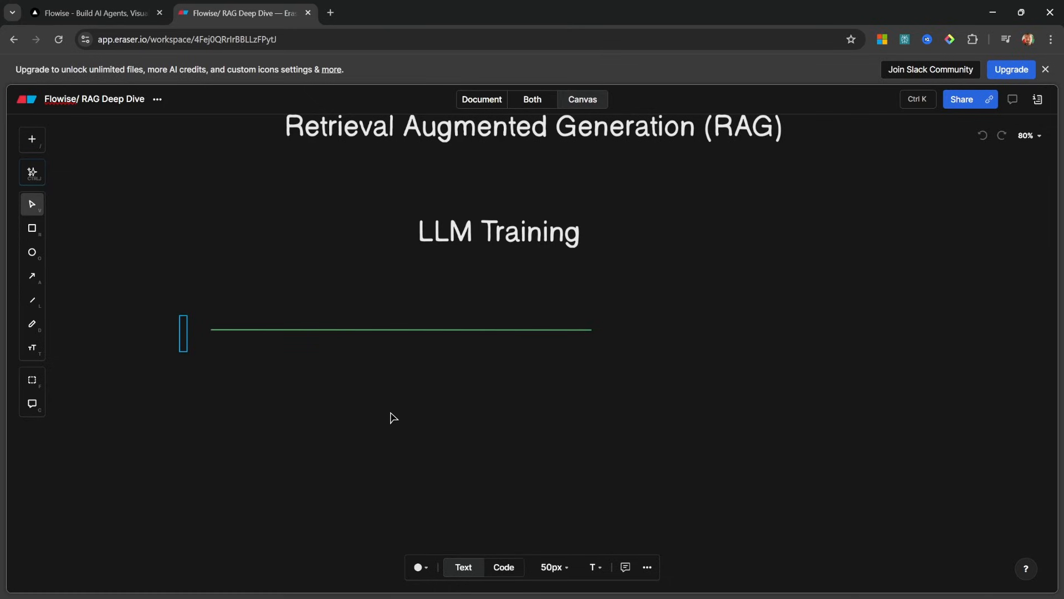
{"action": "type", "text": "2000"}
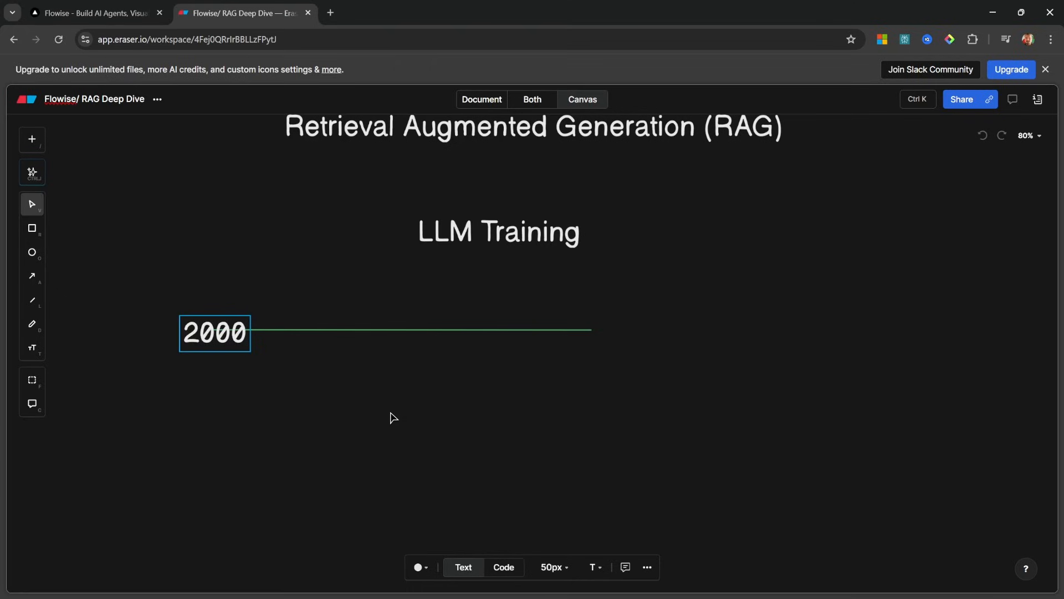
{"action": "left_click_drag", "start_coordinate": [215, 334], "coordinate": [168, 327]}
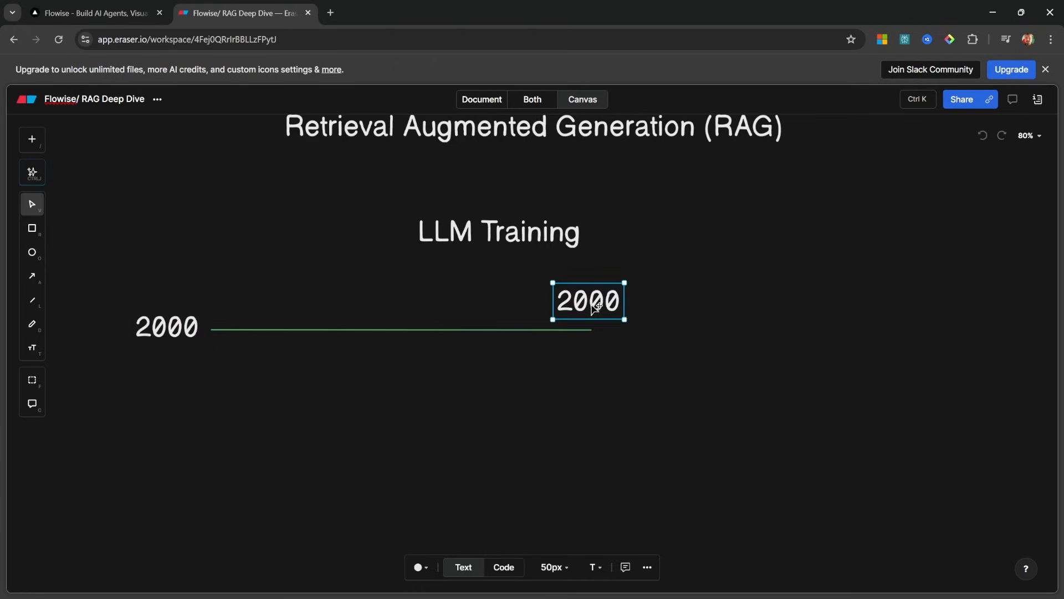
{"action": "double_click", "coordinate": [592, 303]}
{"action": "type", "text": "2023"}
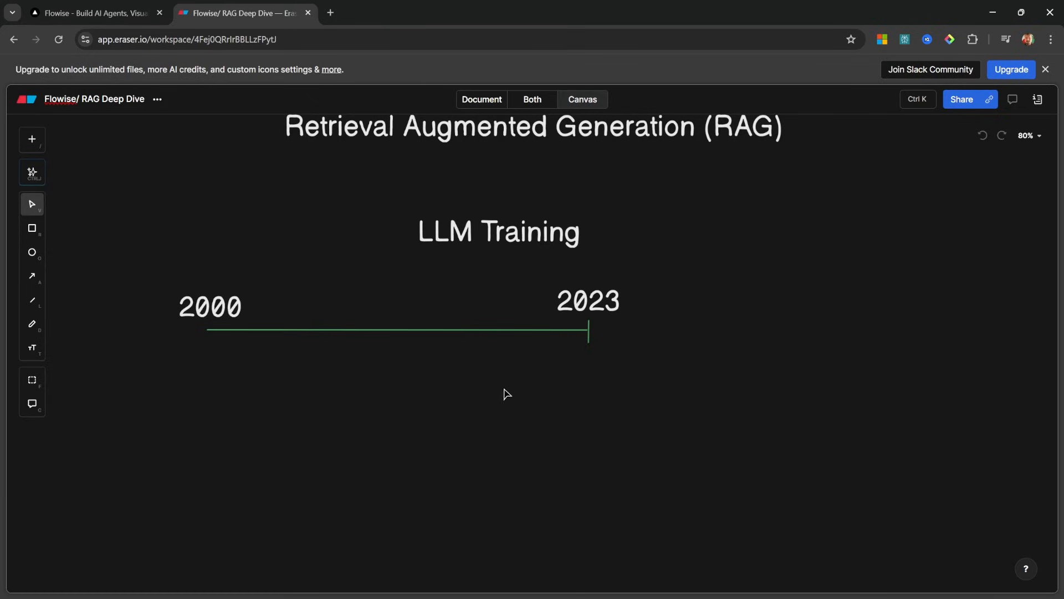
Extend the timeline with a red line running right from 2023
{"action": "key", "text": "l"}
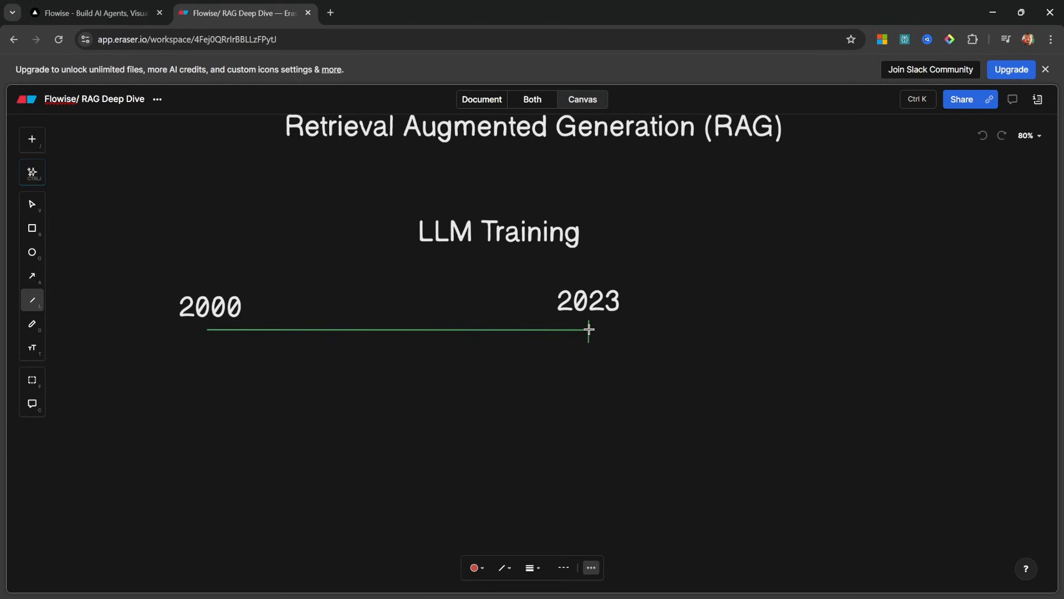
{"action": "left_click_drag", "start_coordinate": [588, 329], "coordinate": [795, 328]}
{"action": "left_click", "coordinate": [798, 349]}
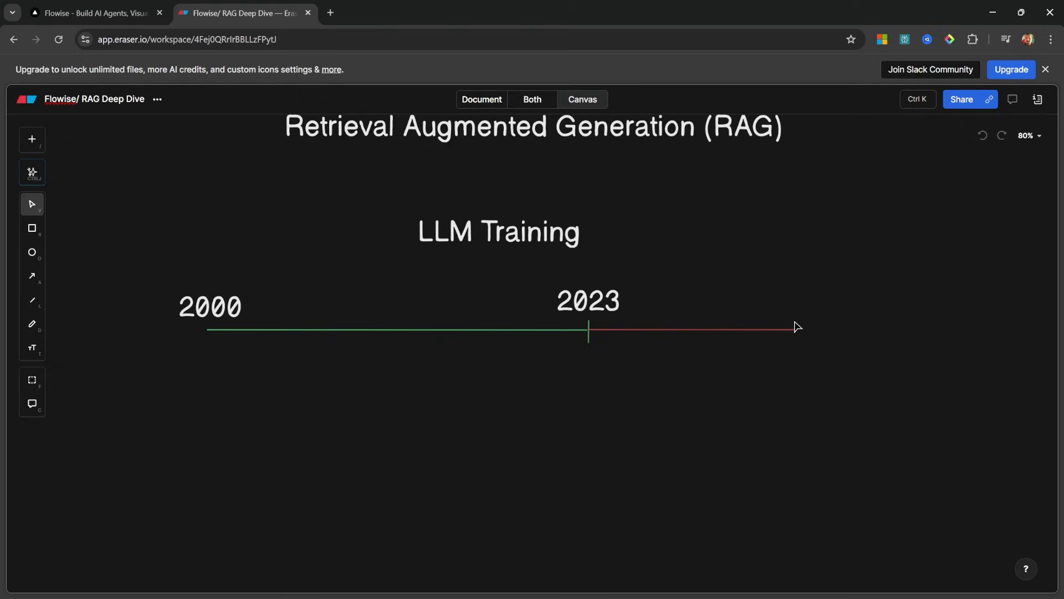
Copy the 2023 label to the red line's end and change it to 2025
{"action": "left_click", "coordinate": [588, 302]}
{"action": "left_click_drag", "start_coordinate": [589, 302], "coordinate": [810, 309]}
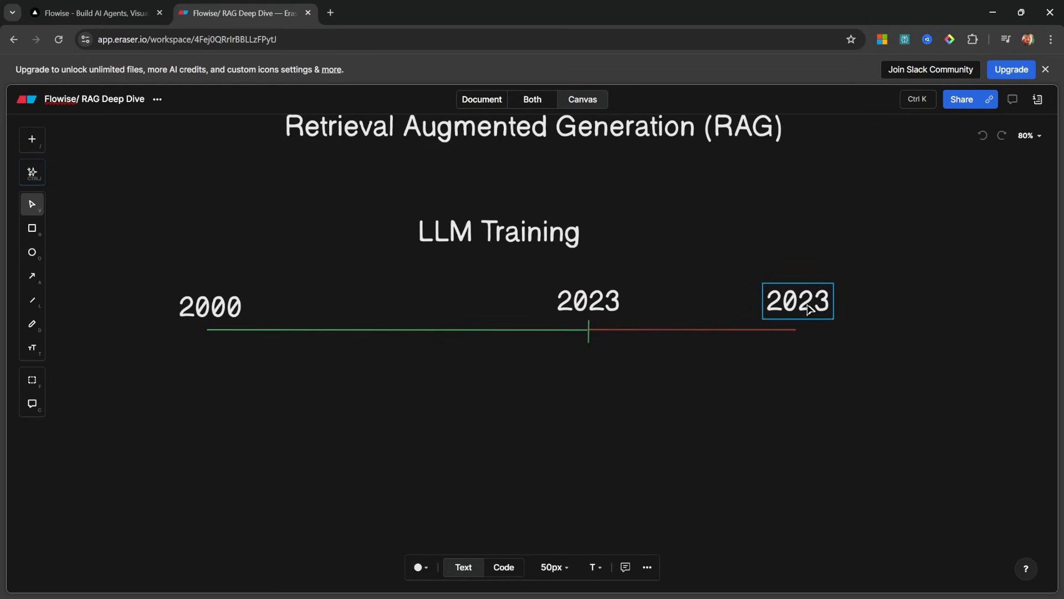
{"action": "double_click", "coordinate": [809, 309]}
{"action": "left_click", "coordinate": [815, 300]}
{"action": "key", "text": "BackSpace"}
{"action": "type", "text": "5"}
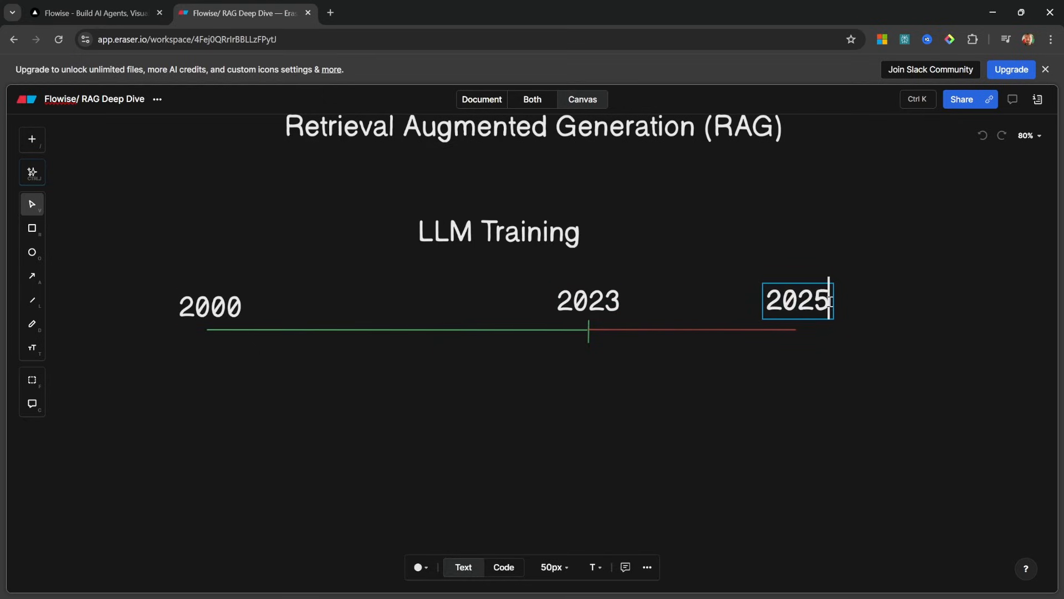
{"action": "left_click", "coordinate": [753, 350]}
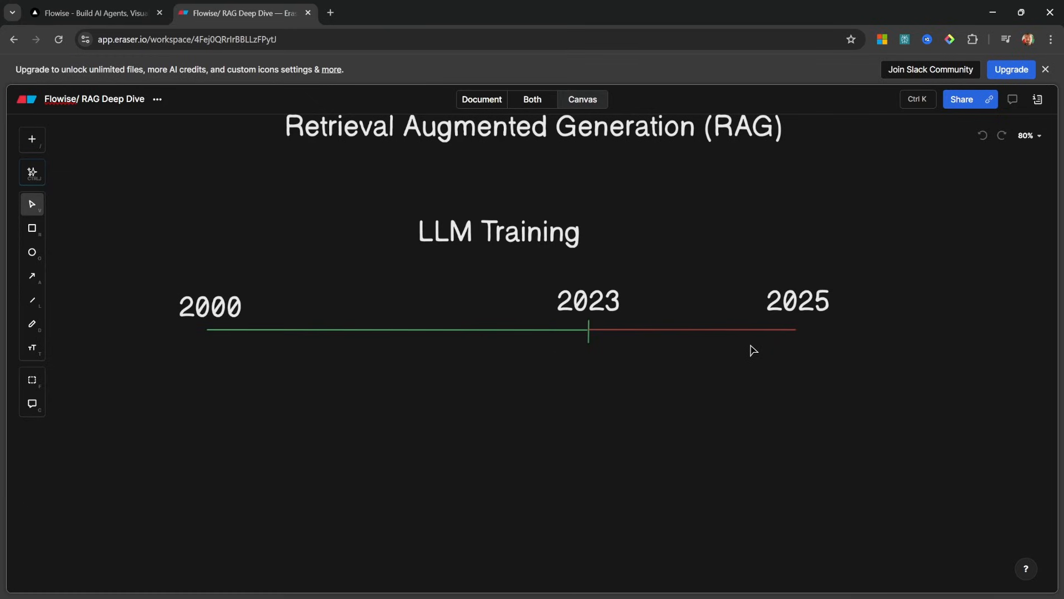
{"action": "left_click_drag", "start_coordinate": [840, 376], "coordinate": [603, 322]}
{"action": "left_click_drag", "start_coordinate": [853, 363], "coordinate": [576, 314]}
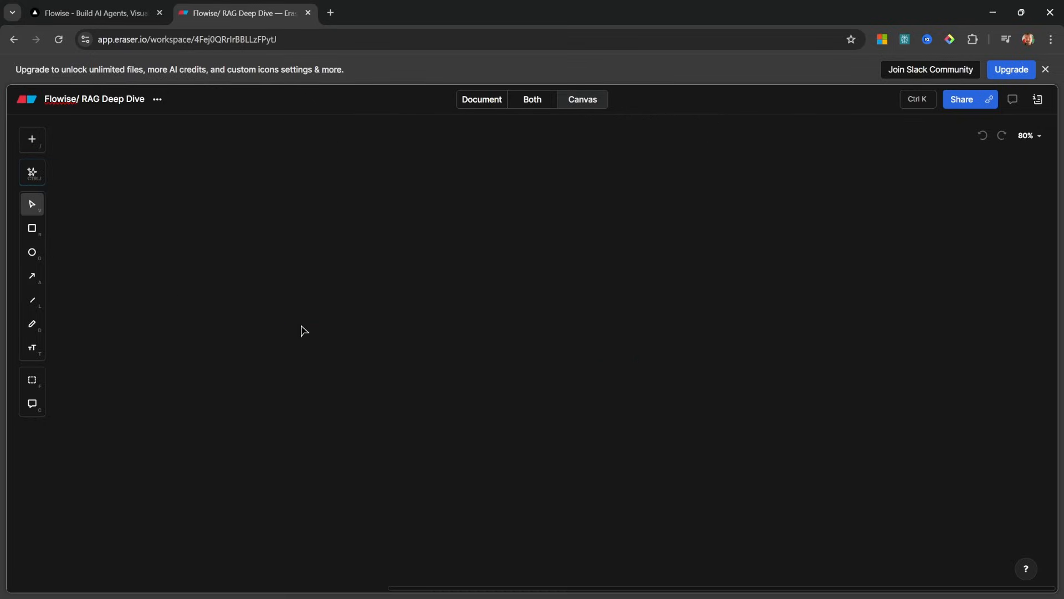
Draw a tall rectangle on the blank board area labelled 'Prompt'
{"action": "key", "text": "r"}
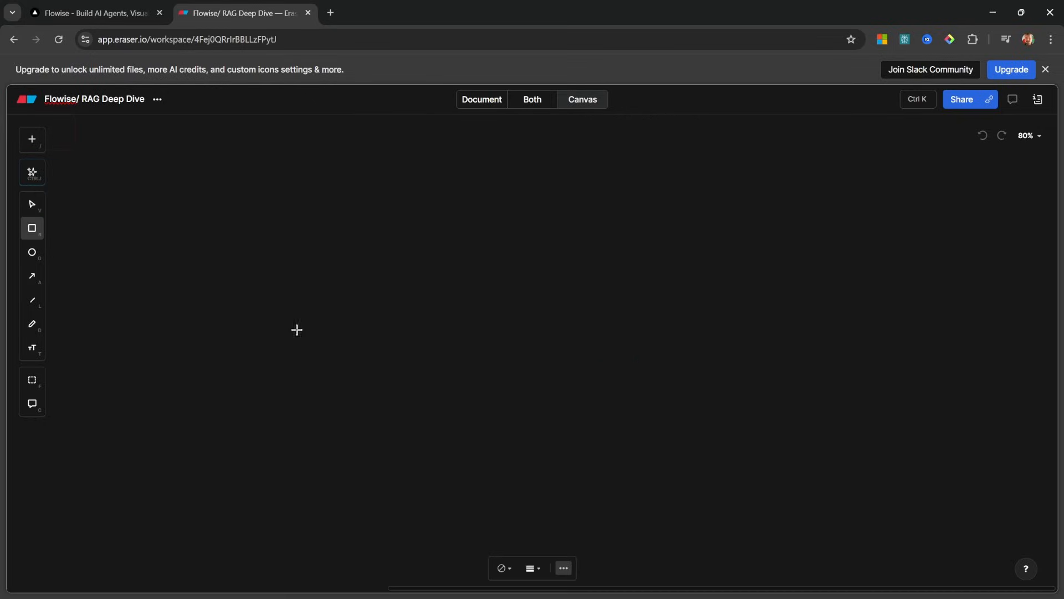
{"action": "left_click", "coordinate": [192, 160]}
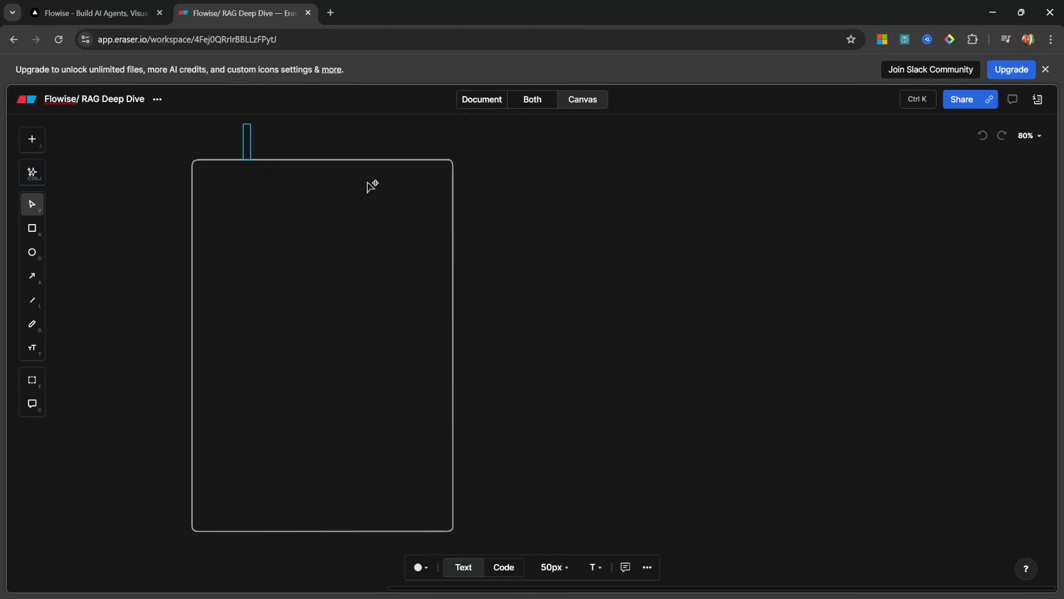
{"action": "type", "text": "Chat"}
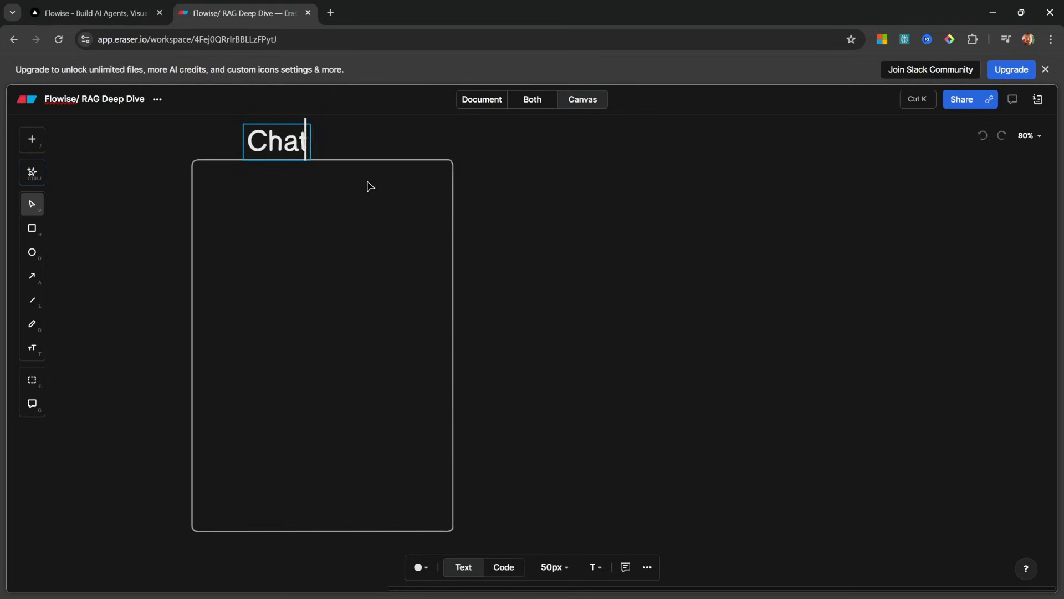
{"action": "key", "text": "BackSpace"}
{"action": "key", "text": "BackSpace"}
{"action": "key", "text": "BackSpace"}
{"action": "key", "text": "BackSpace"}
{"action": "type", "text": "Pro"}
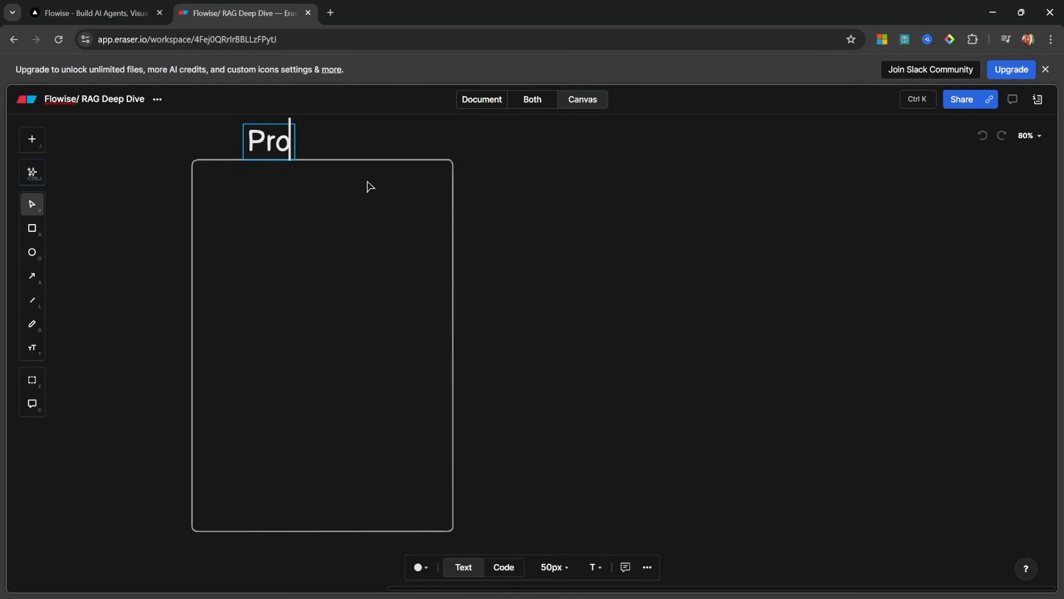
{"action": "type", "text": "mpt"}
{"action": "left_click", "coordinate": [651, 275]}
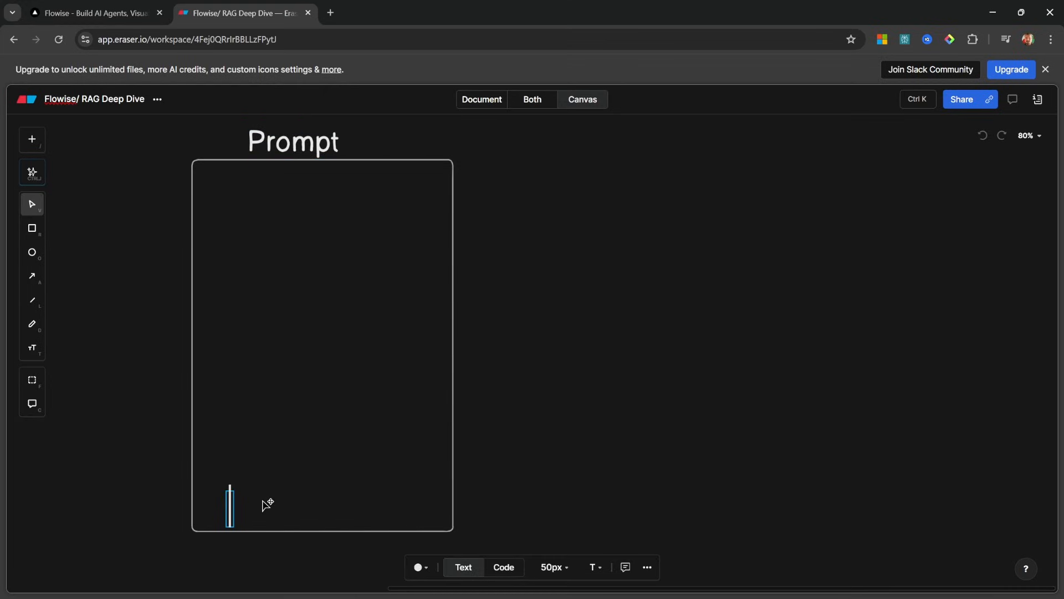
Paste 'What is my name?' near the bottom of the Prompt box
{"action": "key", "text": "ctrl+v"}
{"action": "left_click_drag", "start_coordinate": [377, 516], "coordinate": [367, 519]}
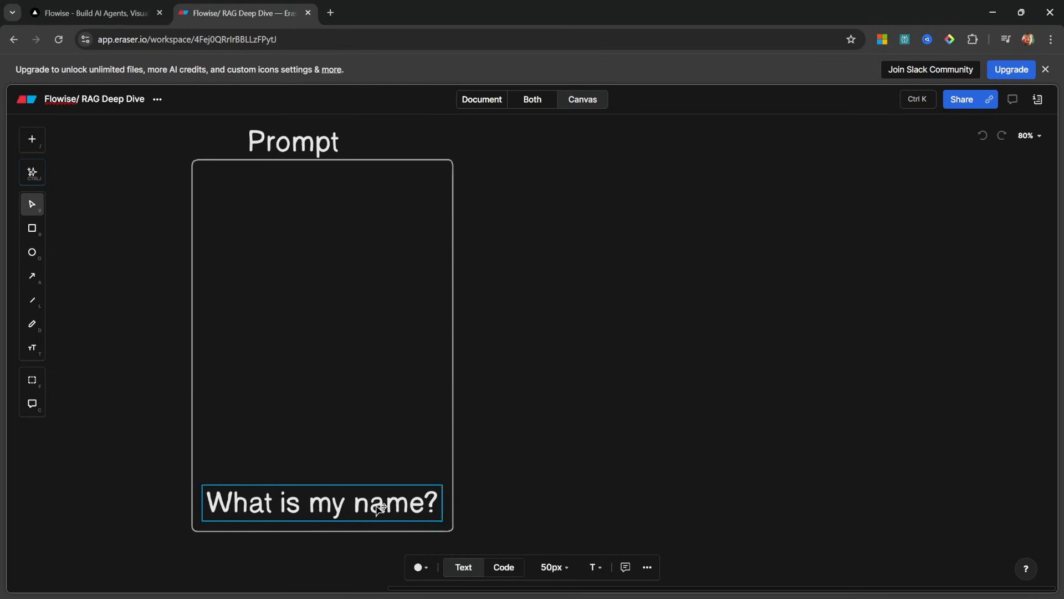
{"action": "left_click", "coordinate": [606, 408]}
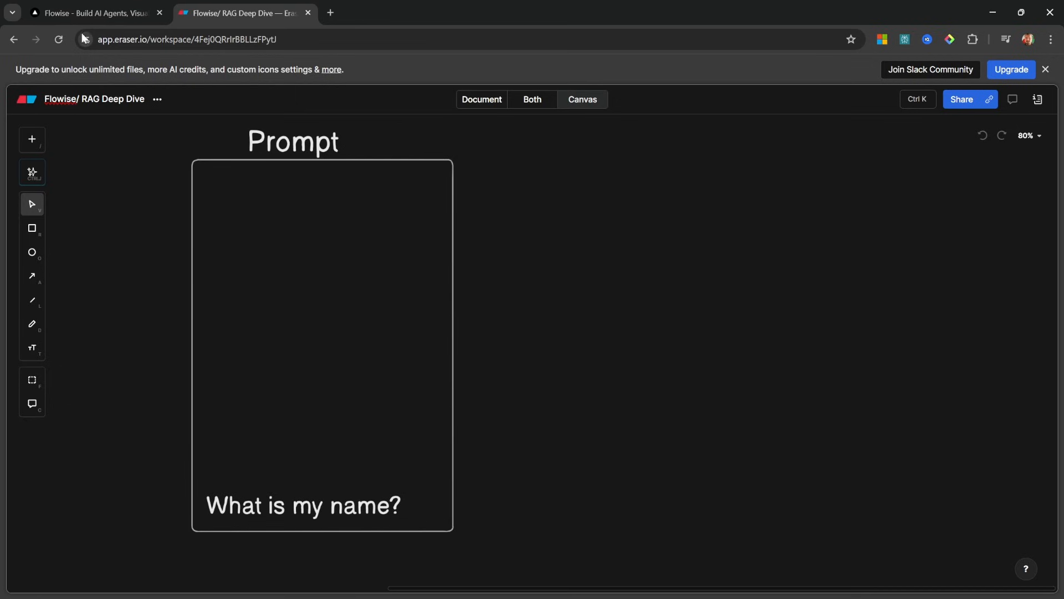
{"action": "left_click", "coordinate": [95, 13]}
Create a new agentflow and save it as 'RAG Explanation'
{"action": "left_click", "coordinate": [988, 171]}
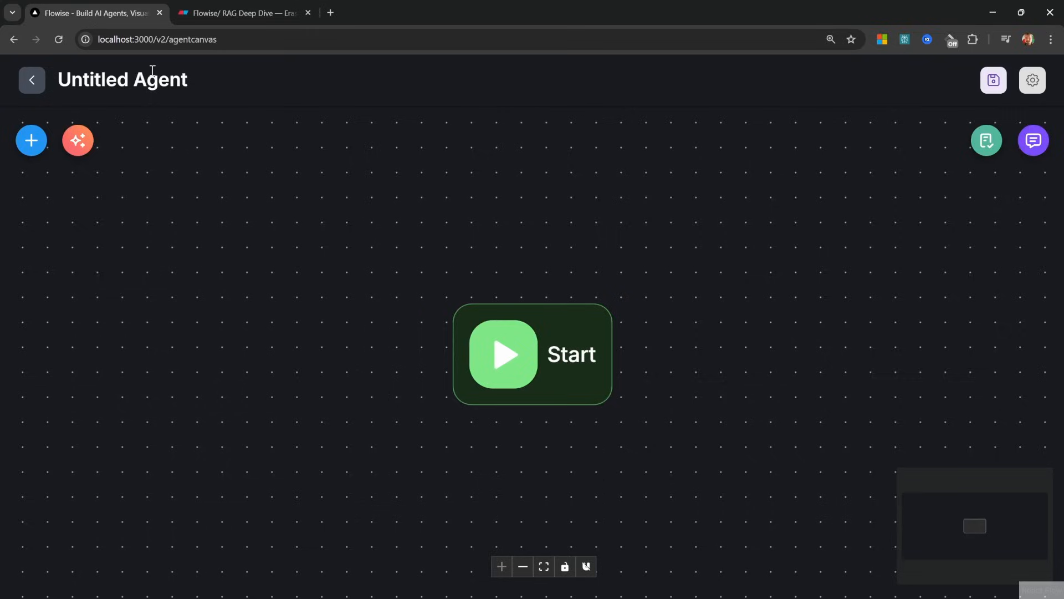
{"action": "left_click", "coordinate": [993, 80]}
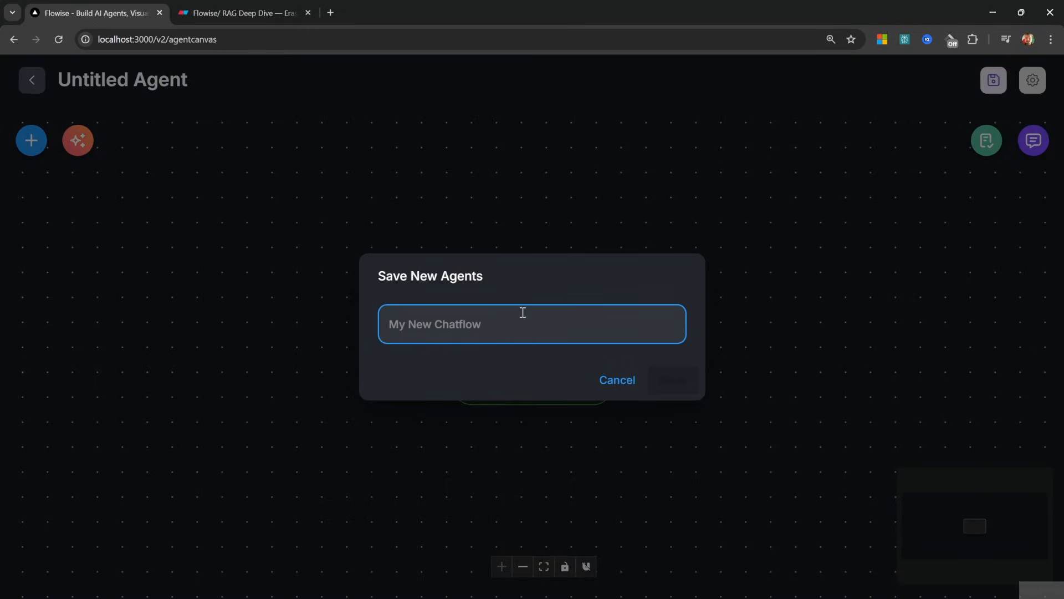
{"action": "type", "text": "RAG Explanation"}
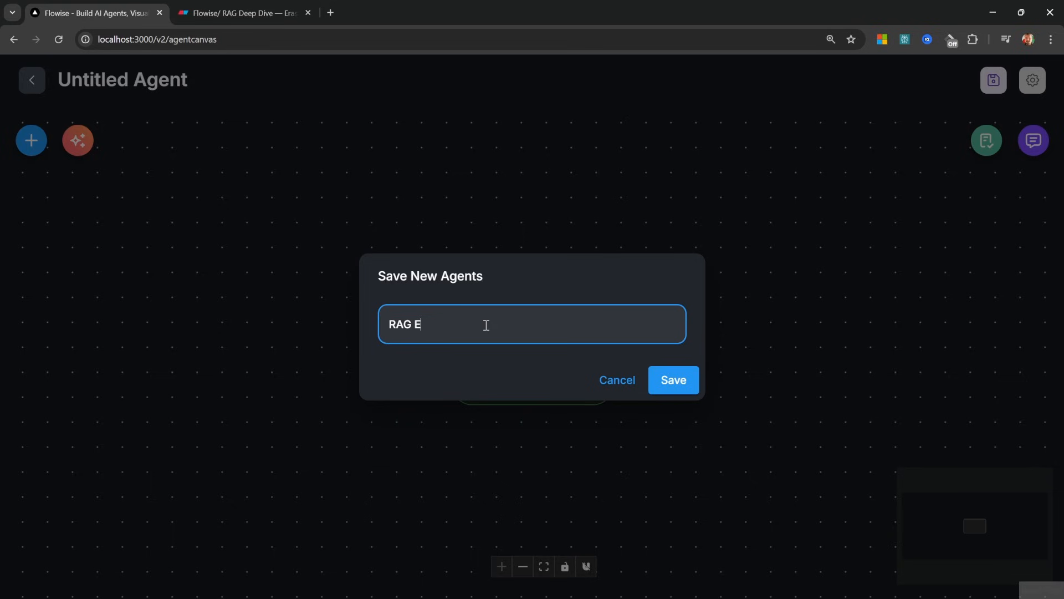
{"action": "key", "text": "Return"}
Add an Agent node named Agent to the right of Start
{"action": "left_click", "coordinate": [32, 140]}
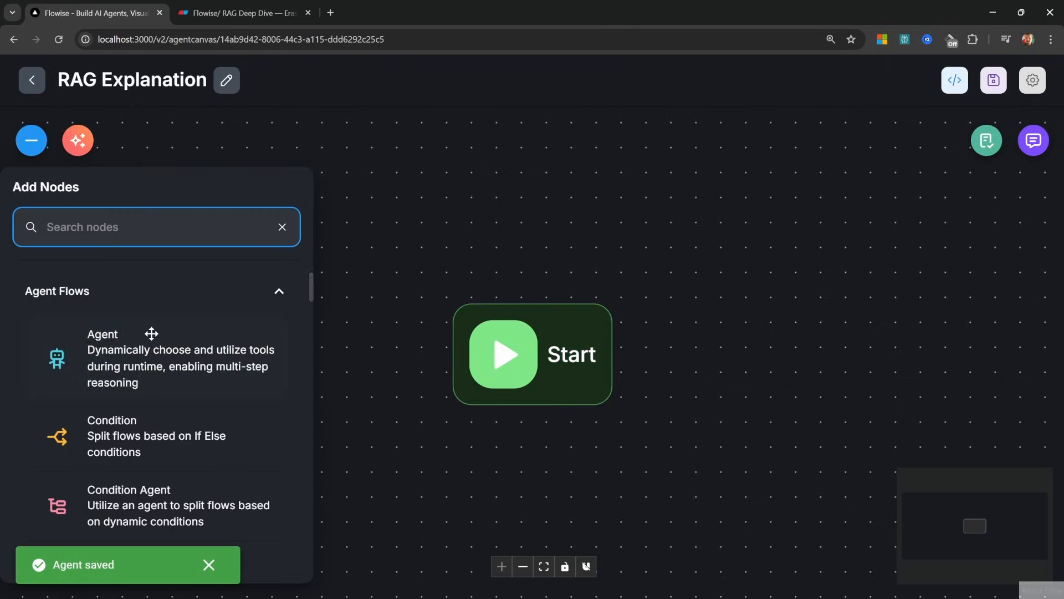
{"action": "left_click_drag", "start_coordinate": [149, 335], "coordinate": [809, 346]}
{"action": "double_click", "coordinate": [705, 351]}
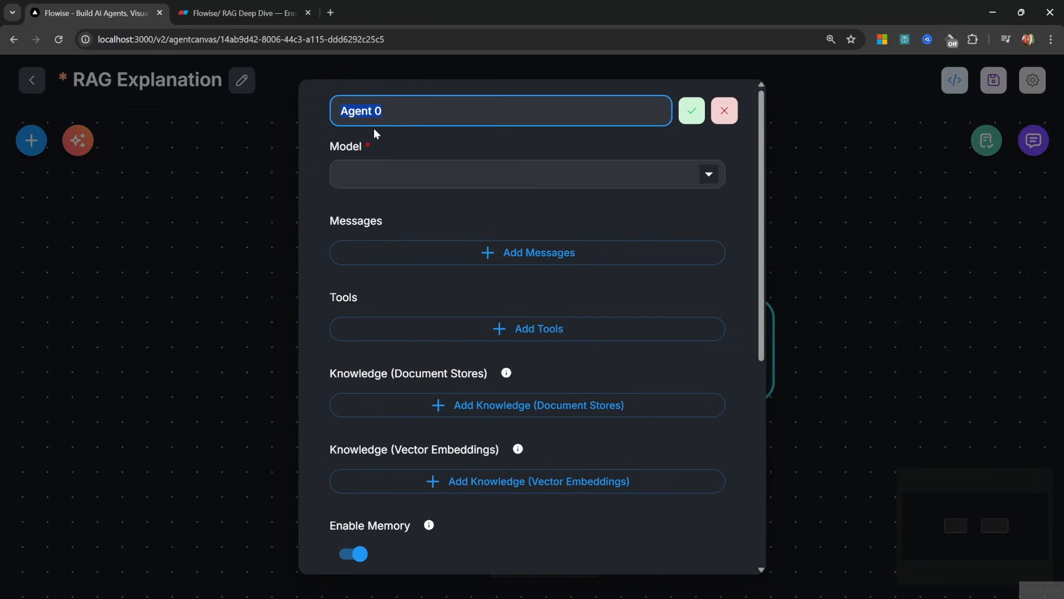
{"action": "type", "text": "Agent"}
{"action": "key", "text": "Return"}
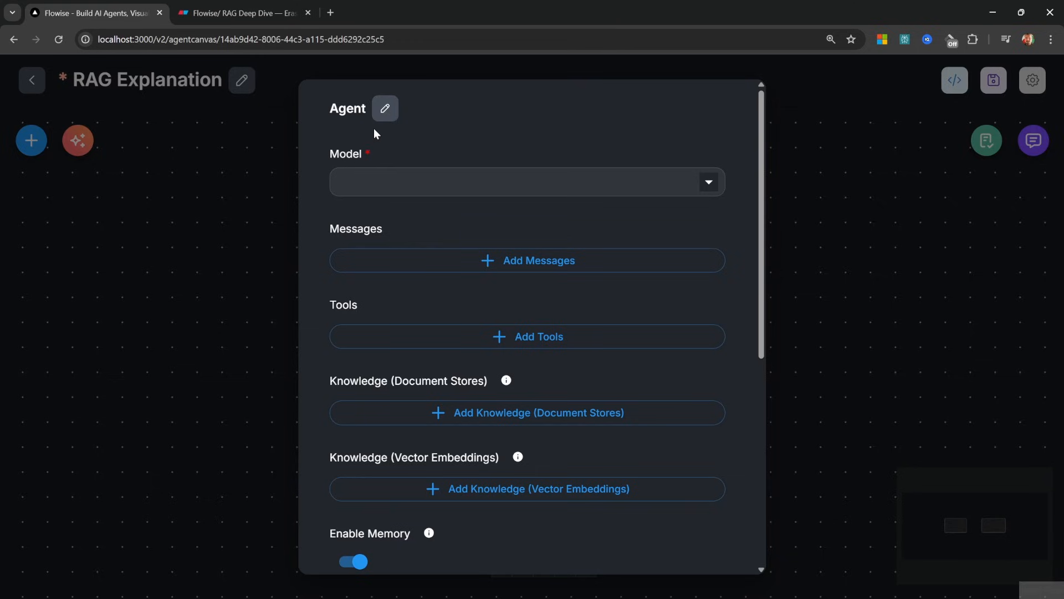
Set the Agent's model to ChatOpenAI with the OpenAI API credential and connect Start to it
{"action": "left_click", "coordinate": [510, 171]}
{"action": "left_click", "coordinate": [465, 235]}
{"action": "left_click", "coordinate": [464, 232]}
{"action": "left_click", "coordinate": [452, 344]}
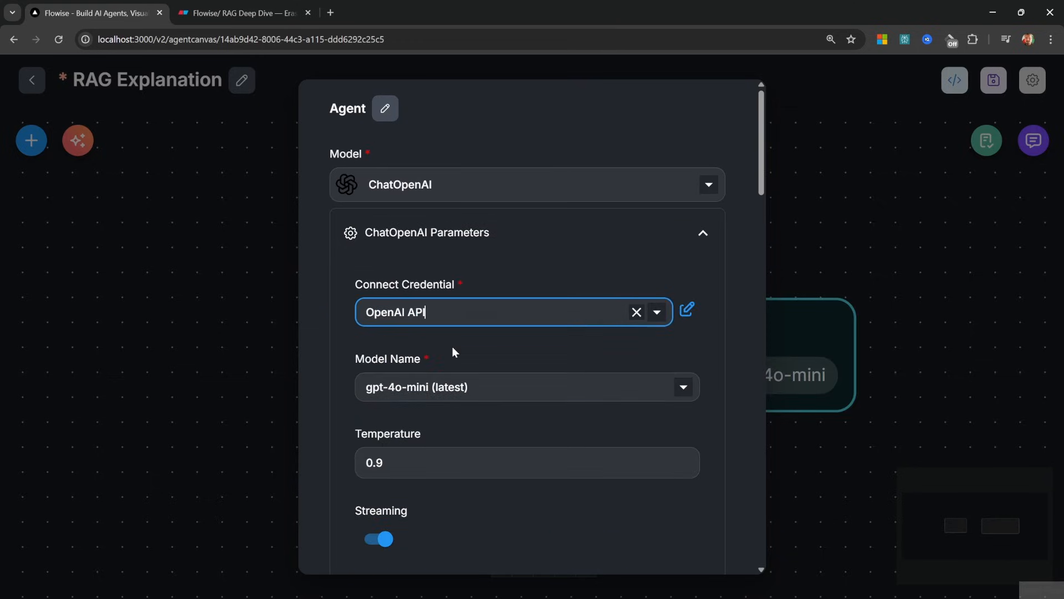
{"action": "scroll", "coordinate": [608, 178], "scroll_direction": "down", "scroll_amount": 1}
{"action": "left_click", "coordinate": [613, 176]}
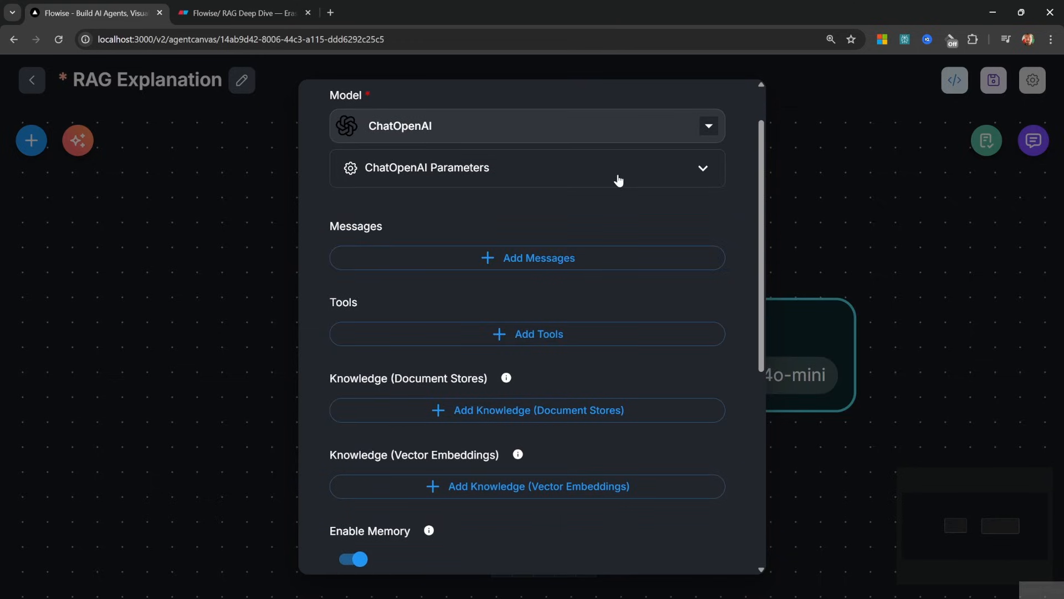
{"action": "left_click", "coordinate": [913, 202]}
{"action": "left_click_drag", "start_coordinate": [475, 350], "coordinate": [538, 362]}
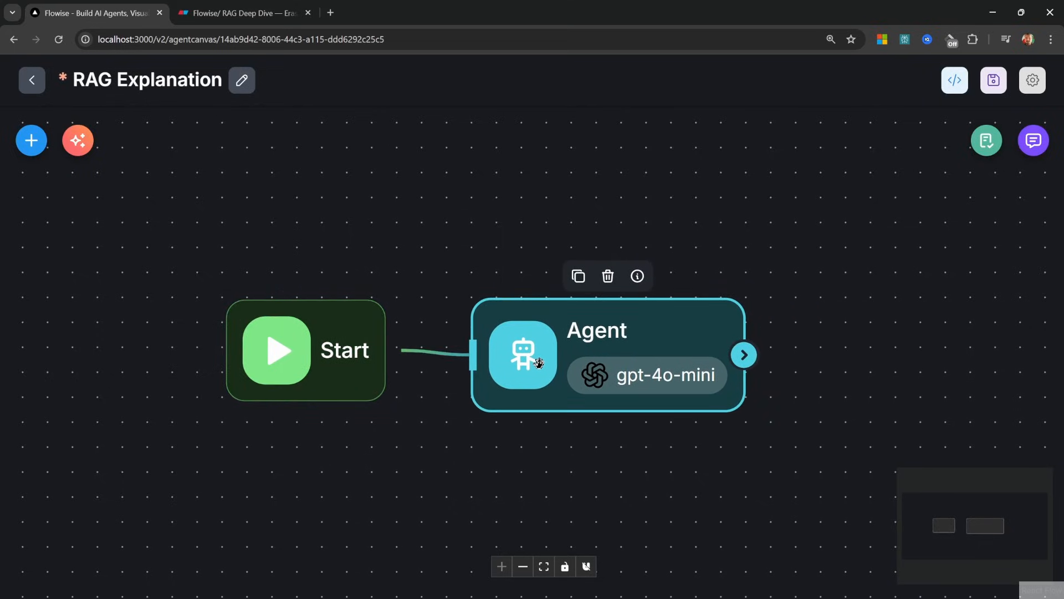
Save the flow and ask the agent 'What is my name?' in the test chat
{"action": "left_click", "coordinate": [994, 80]}
{"action": "left_click", "coordinate": [1033, 140]}
{"action": "left_click", "coordinate": [891, 541]}
{"action": "type", "text": "What "}
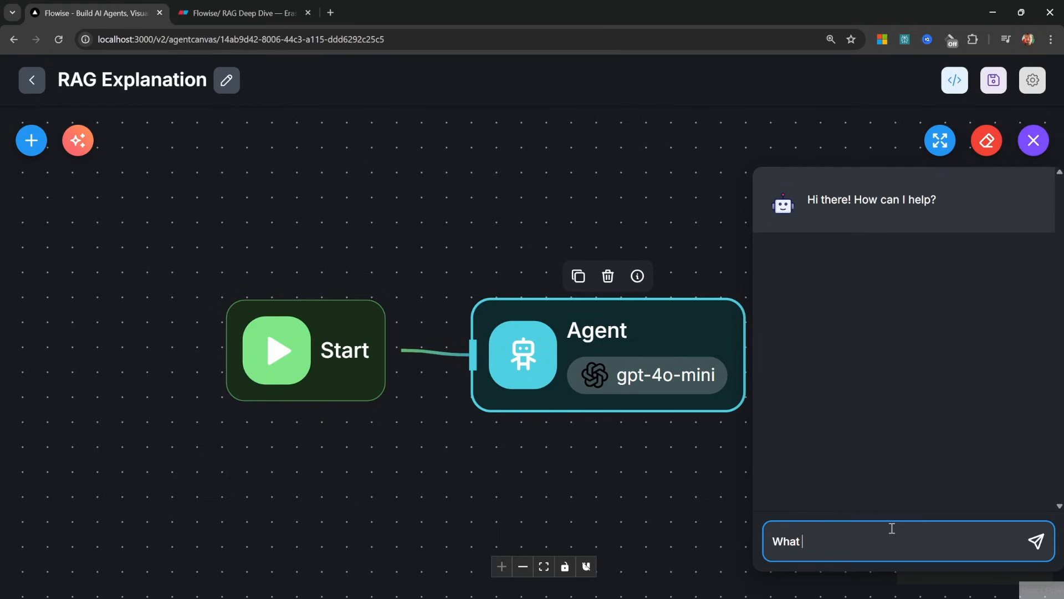
{"action": "type", "text": "is my name?"}
{"action": "key", "text": "Return"}
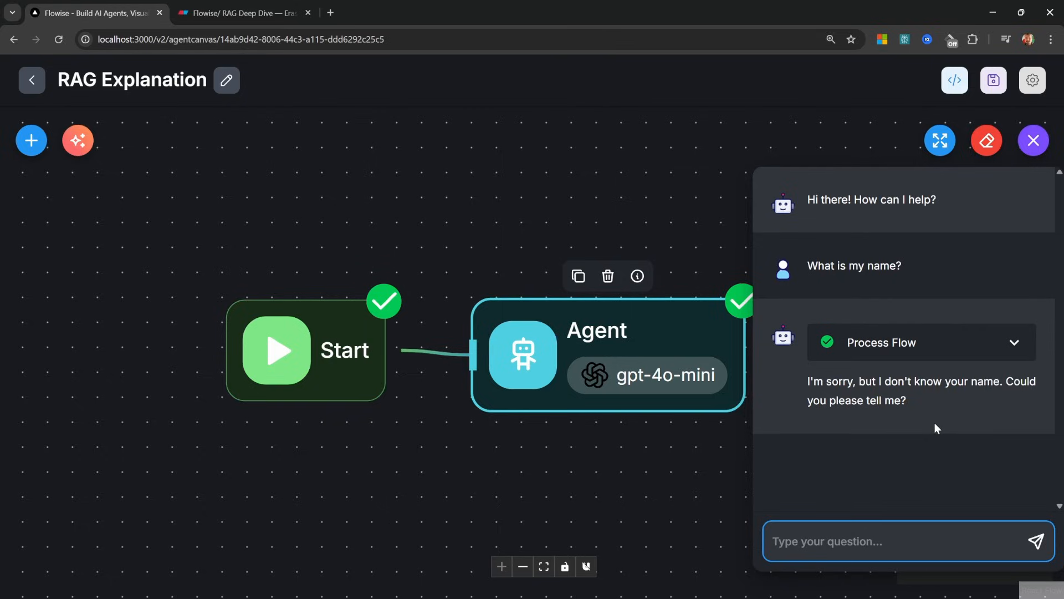
Copy the agent's reply and open the Agent node's settings
{"action": "left_click_drag", "start_coordinate": [812, 381], "coordinate": [926, 410]}
{"action": "key", "text": "ctrl+Tab"}
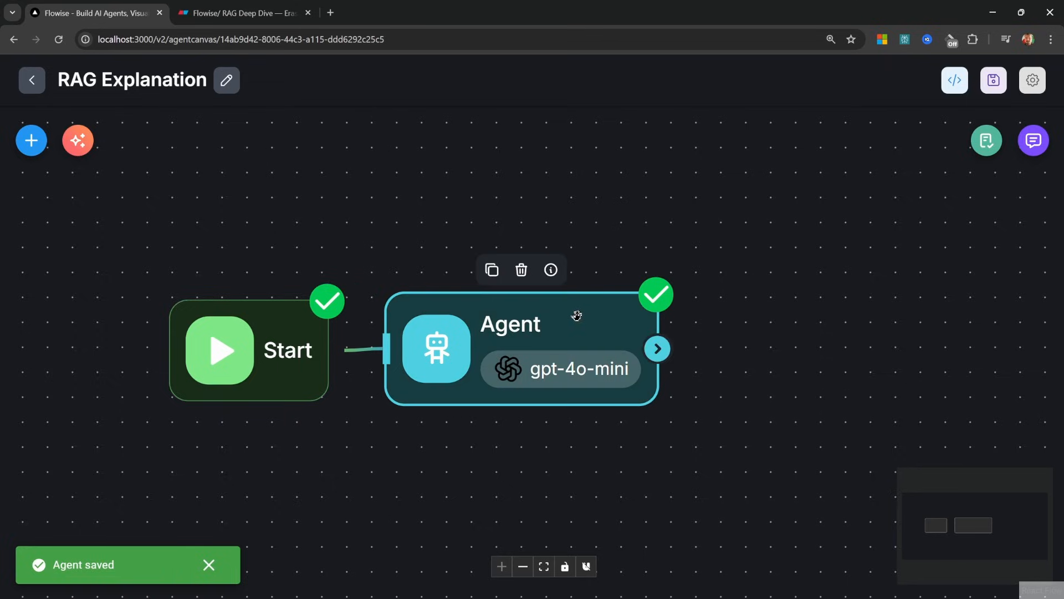
{"action": "double_click", "coordinate": [575, 316]}
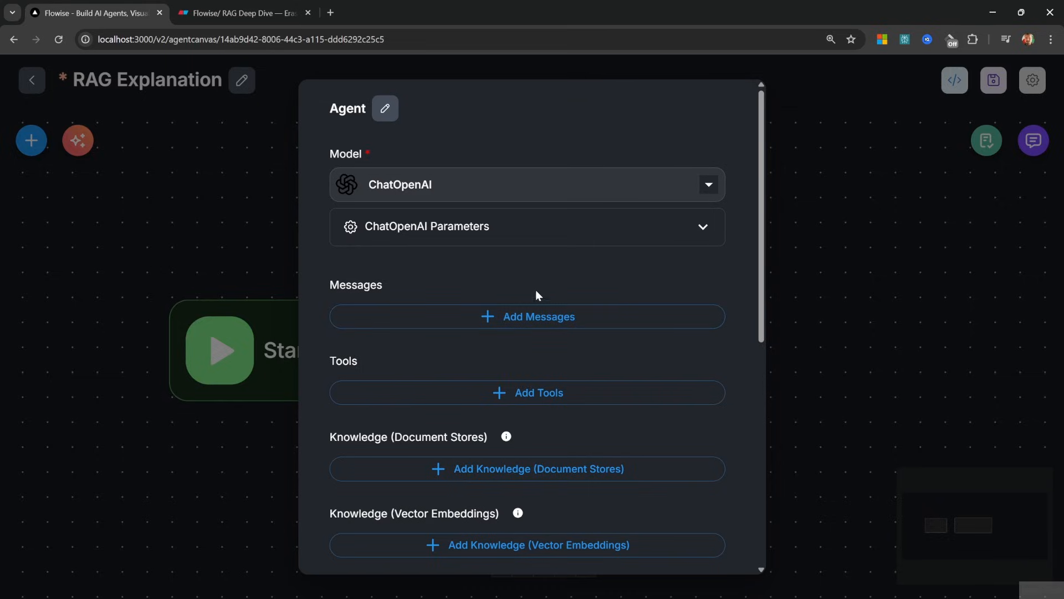
Add a System message to the Agent stating the user's name
{"action": "left_click", "coordinate": [530, 316]}
{"action": "left_click", "coordinate": [543, 370]}
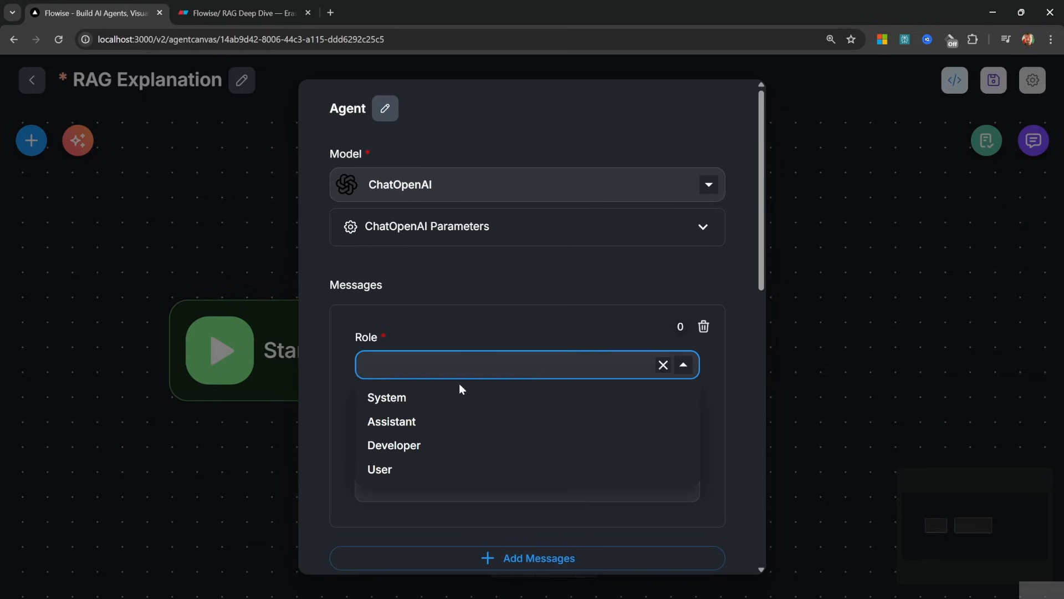
{"action": "left_click", "coordinate": [386, 398]}
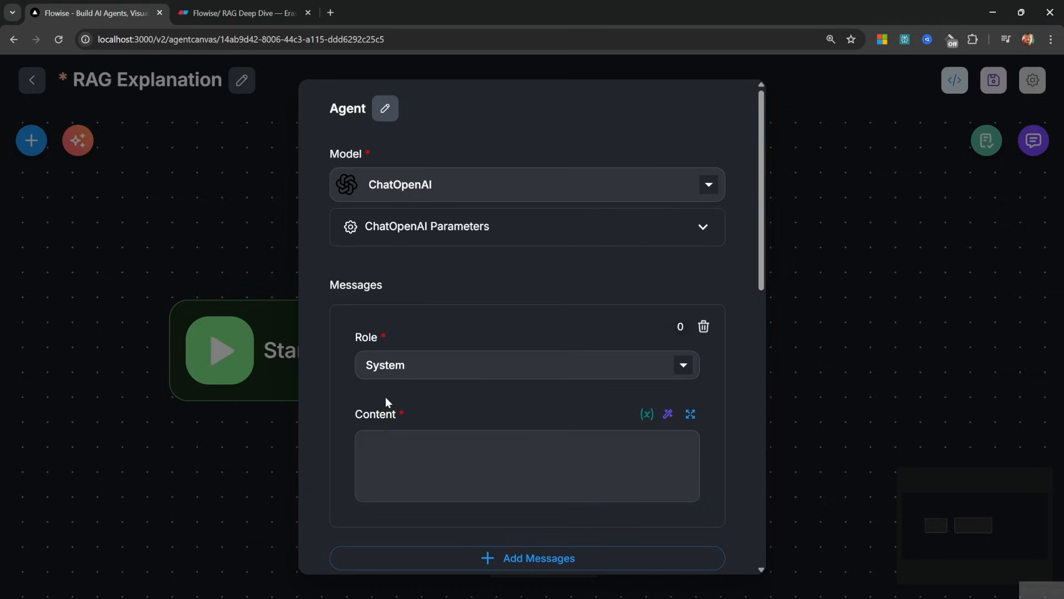
{"action": "left_click", "coordinate": [475, 460]}
{"action": "type", "text": "You are speaking to Leon."}
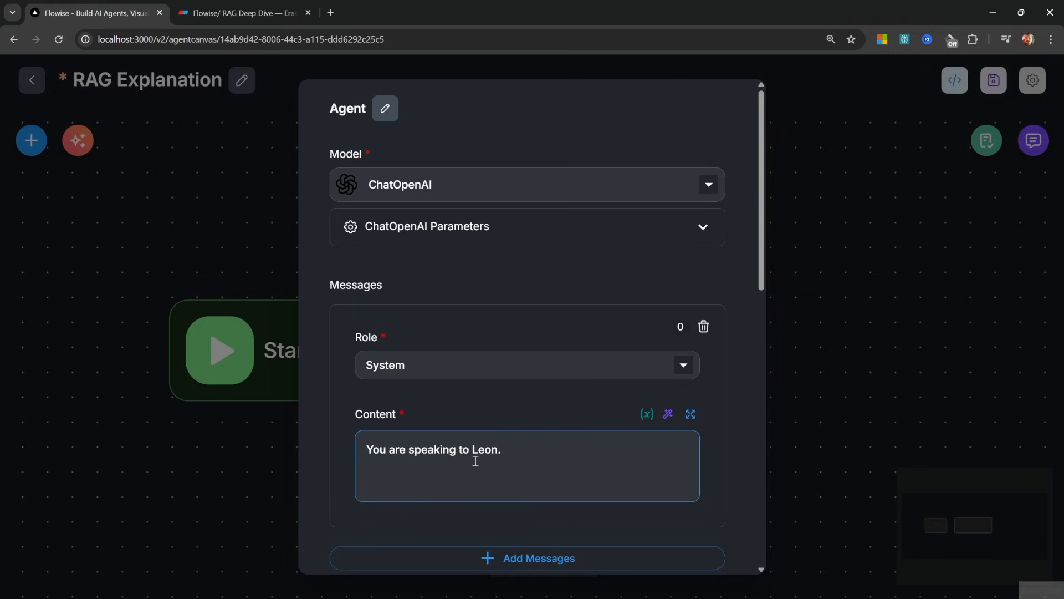
{"action": "left_click", "coordinate": [946, 318]}
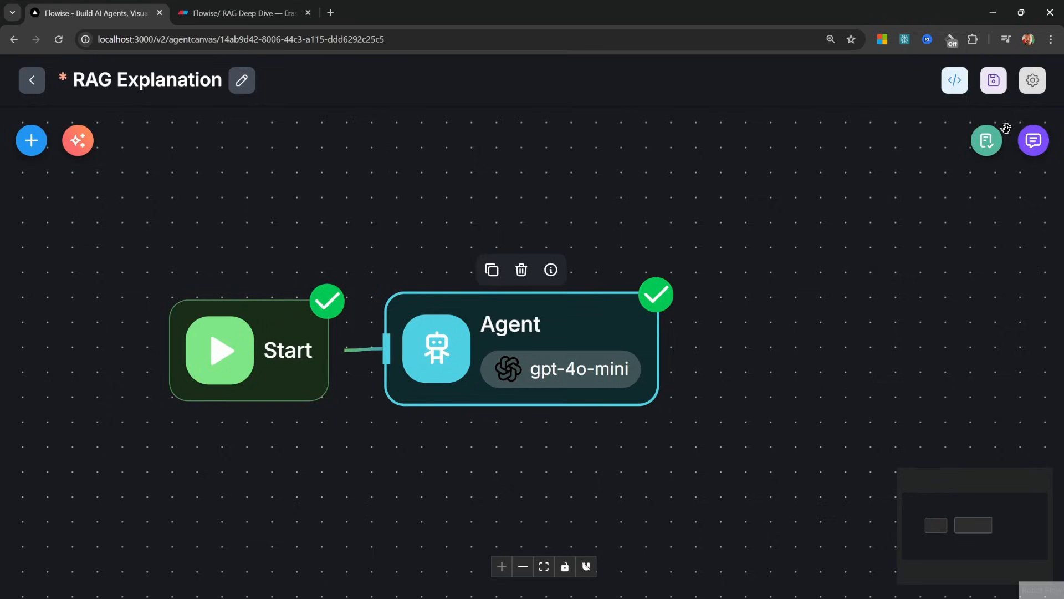
Save the agentflow and begin clearing the test chat history
{"action": "left_click", "coordinate": [995, 85]}
{"action": "left_click", "coordinate": [1033, 140]}
{"action": "left_click", "coordinate": [941, 141]}
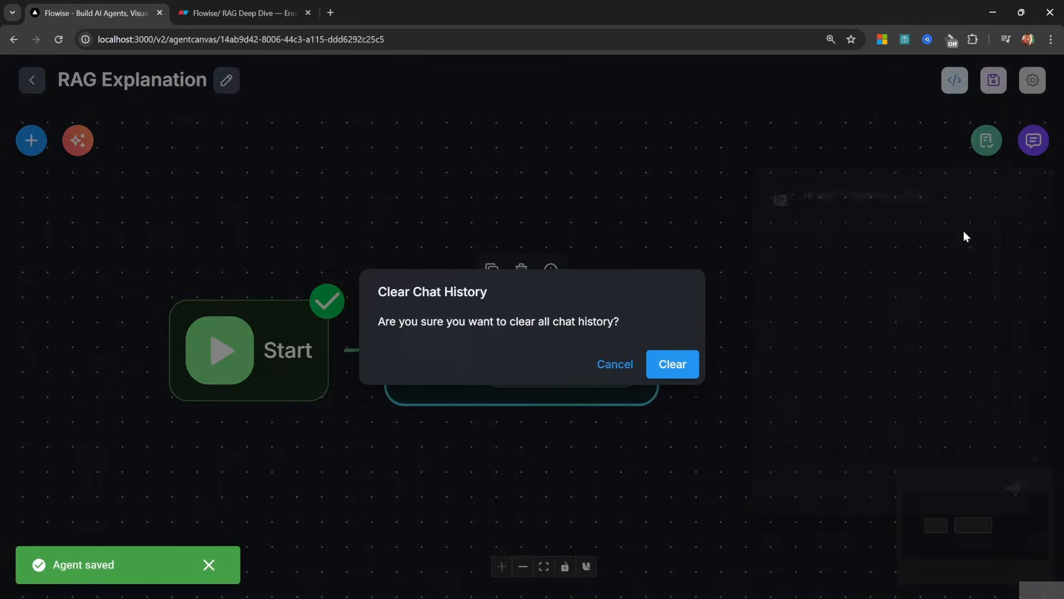
Clear the chat history and ask 'What is my name?' again
{"action": "left_click", "coordinate": [672, 364]}
{"action": "type", "text": "What is my n"}
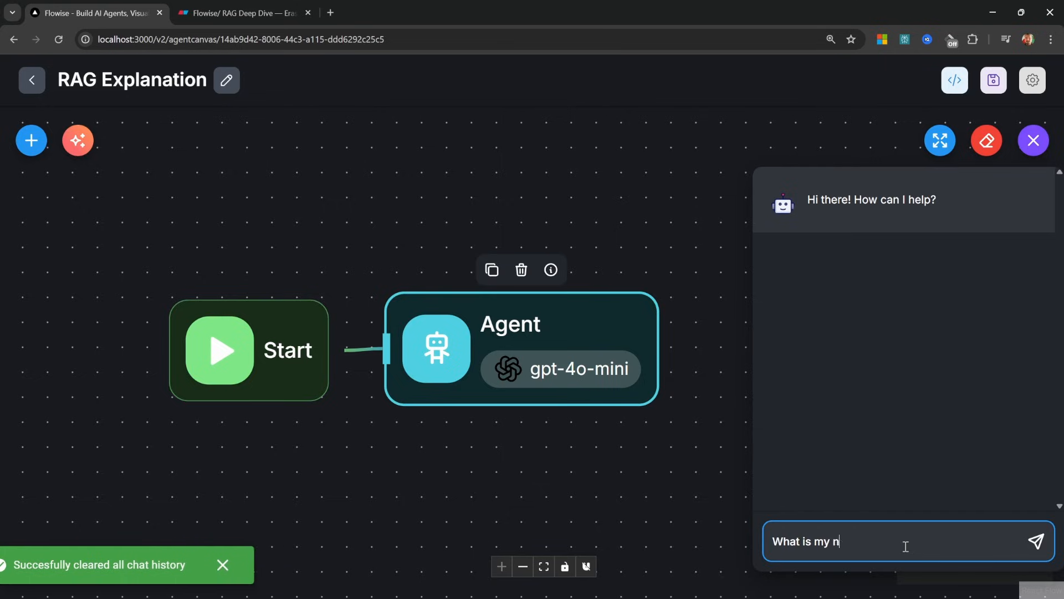
{"action": "type", "text": "ame?"}
{"action": "key", "text": "Return"}
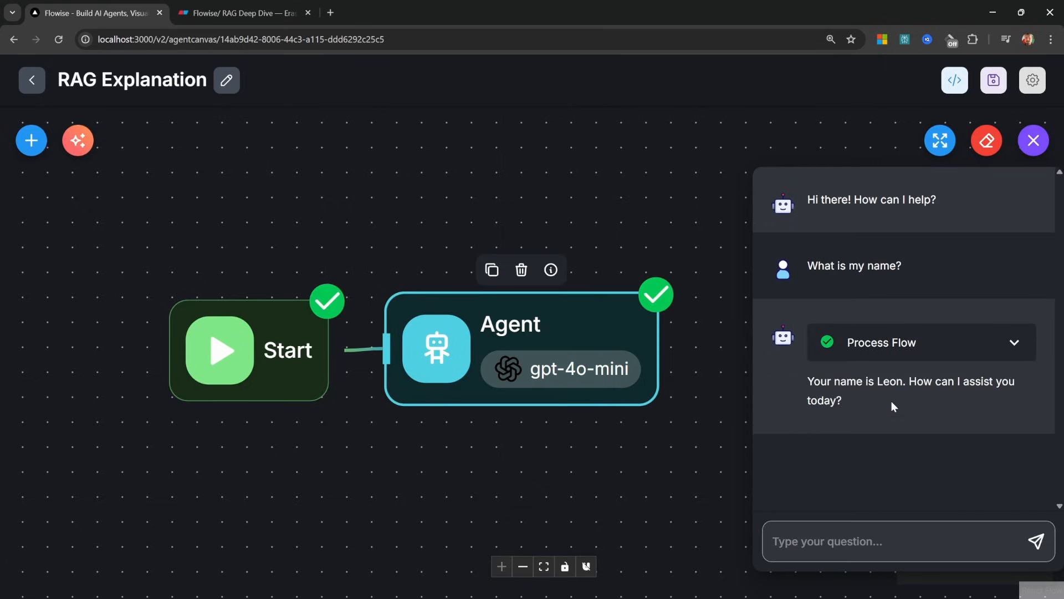
{"action": "left_click_drag", "start_coordinate": [841, 392], "coordinate": [780, 373]}
{"action": "left_click", "coordinate": [893, 396]}
Inspect the Agent step's system message, question and reply in the process flow details
{"action": "left_click", "coordinate": [1014, 343]}
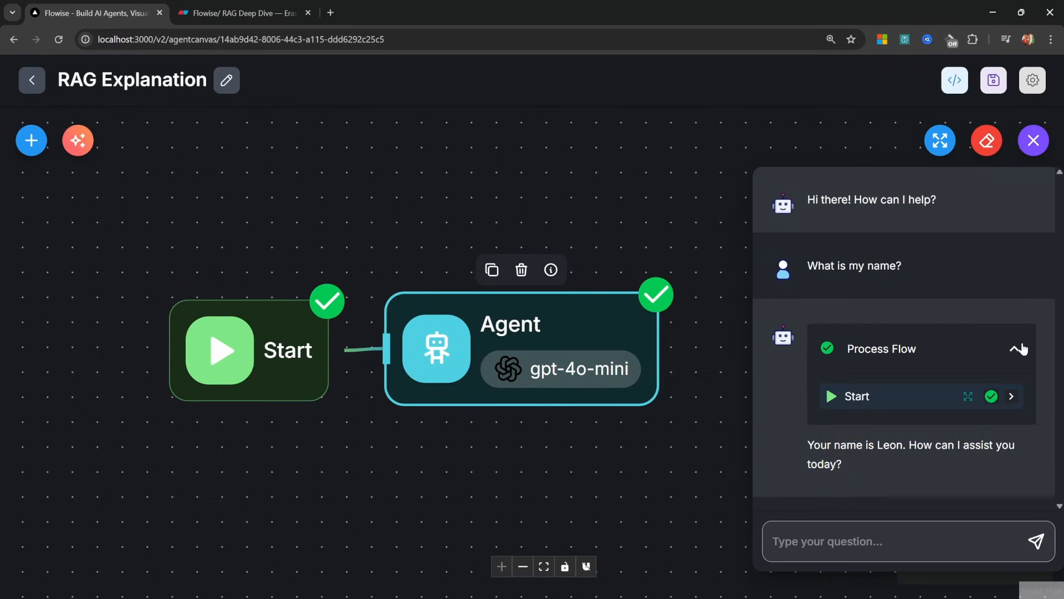
{"action": "left_click", "coordinate": [978, 341]}
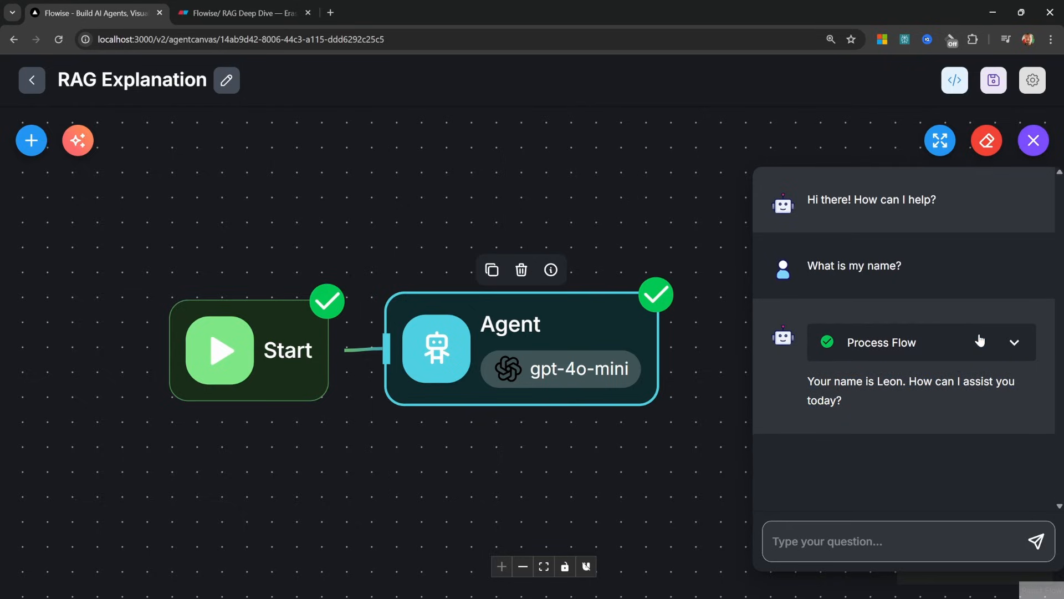
{"action": "left_click", "coordinate": [1019, 342]}
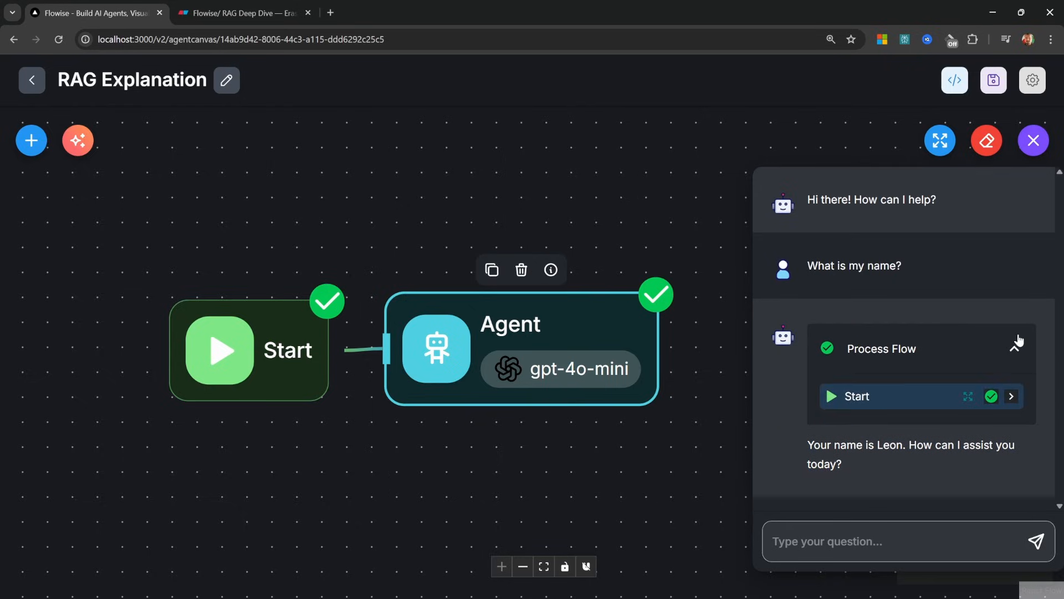
{"action": "left_click", "coordinate": [882, 405]}
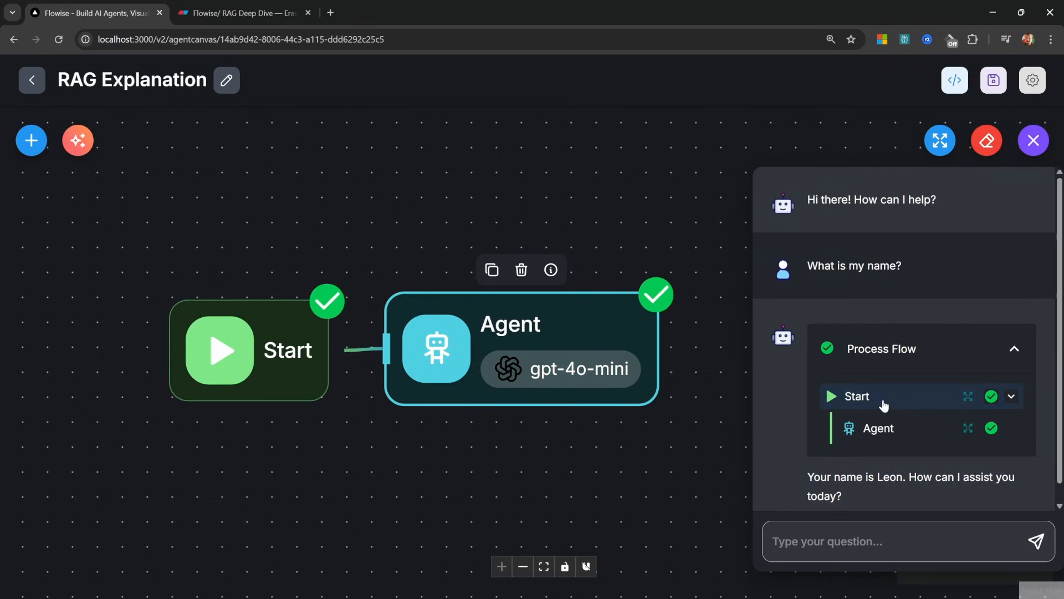
{"action": "left_click", "coordinate": [968, 428]}
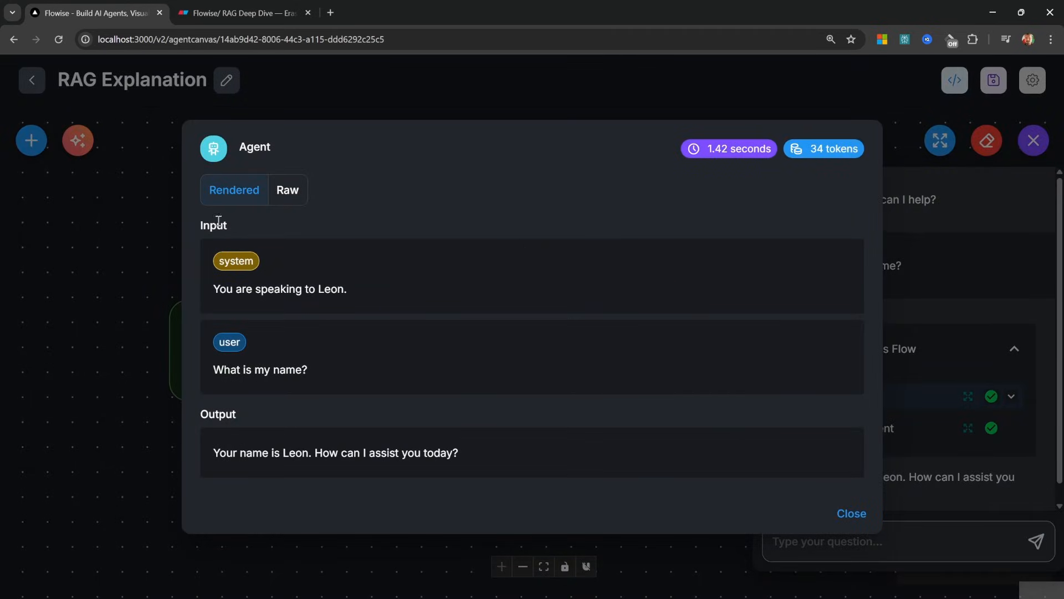
{"action": "left_click_drag", "start_coordinate": [204, 287], "coordinate": [351, 300]}
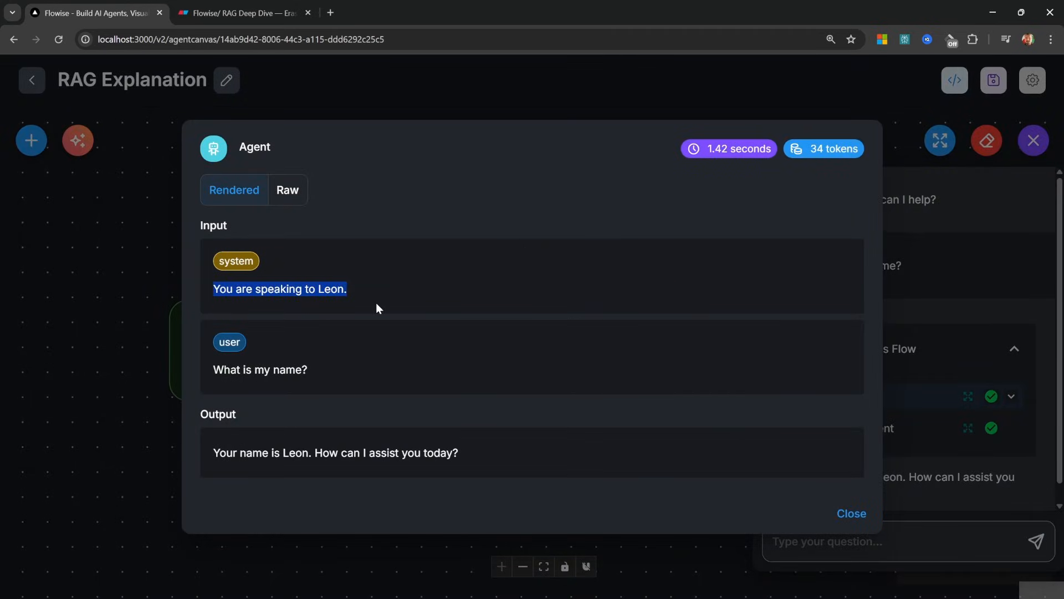
{"action": "left_click", "coordinate": [391, 301]}
{"action": "left_click_drag", "start_coordinate": [307, 370], "coordinate": [209, 367]}
{"action": "left_click_drag", "start_coordinate": [531, 457], "coordinate": [223, 448]}
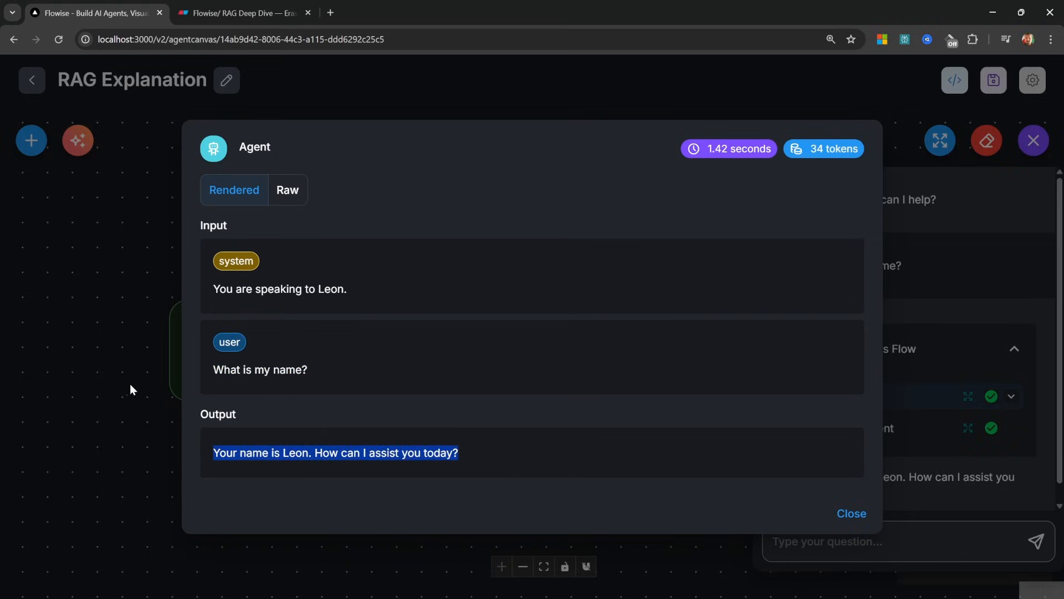
{"action": "key", "text": "ctrl+Tab"}
{"action": "double_click", "coordinate": [358, 281]}
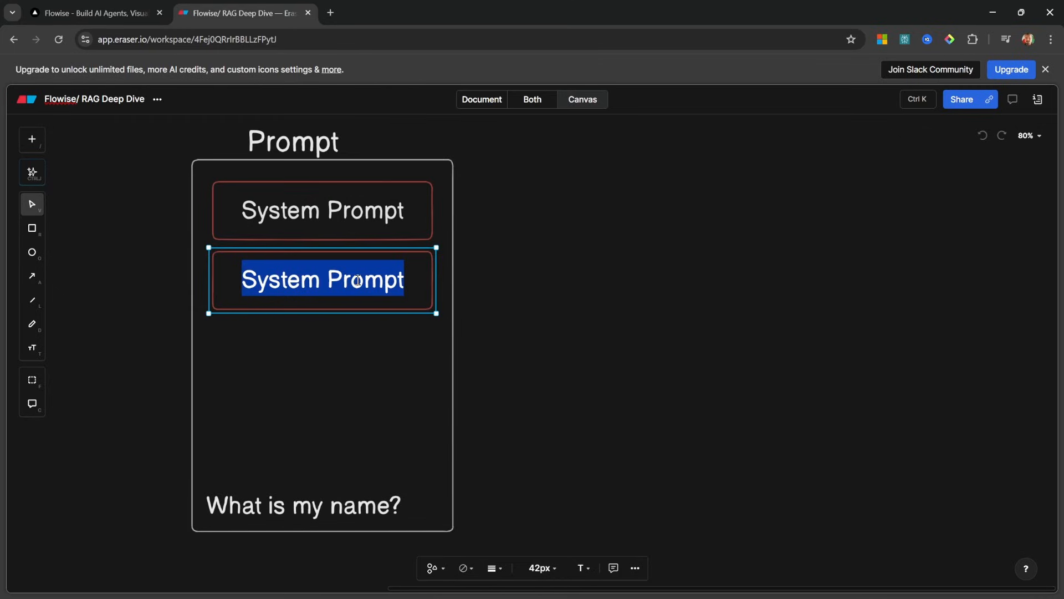
Rename Eraser's second Prompt box to 'Chat History' and reopen Flowise's Agent node settings
{"action": "type", "text": "Chat History"}
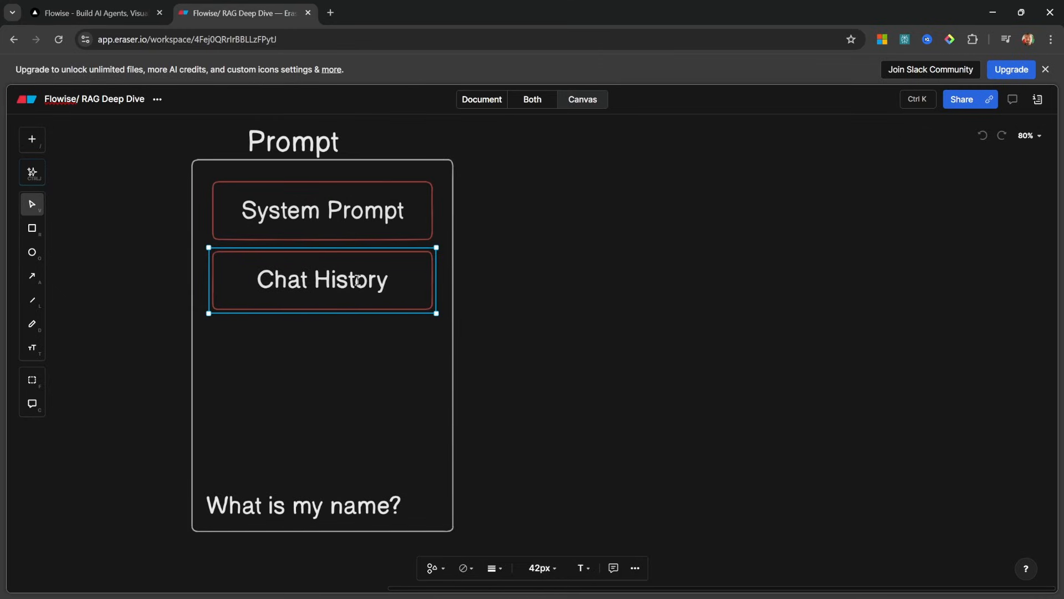
{"action": "key", "text": "Escape"}
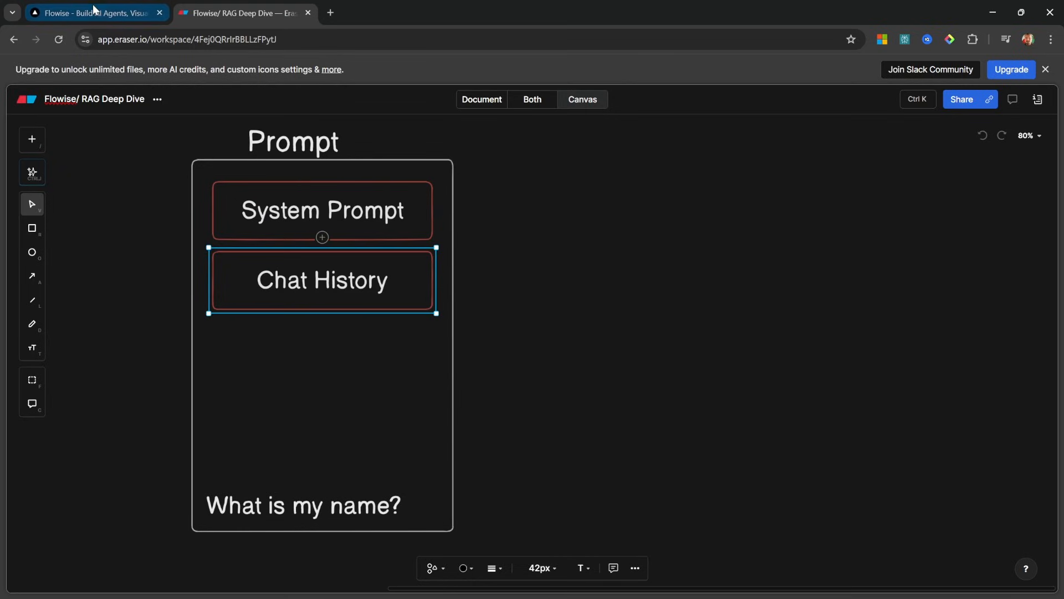
{"action": "left_click", "coordinate": [91, 12]}
{"action": "double_click", "coordinate": [576, 316]}
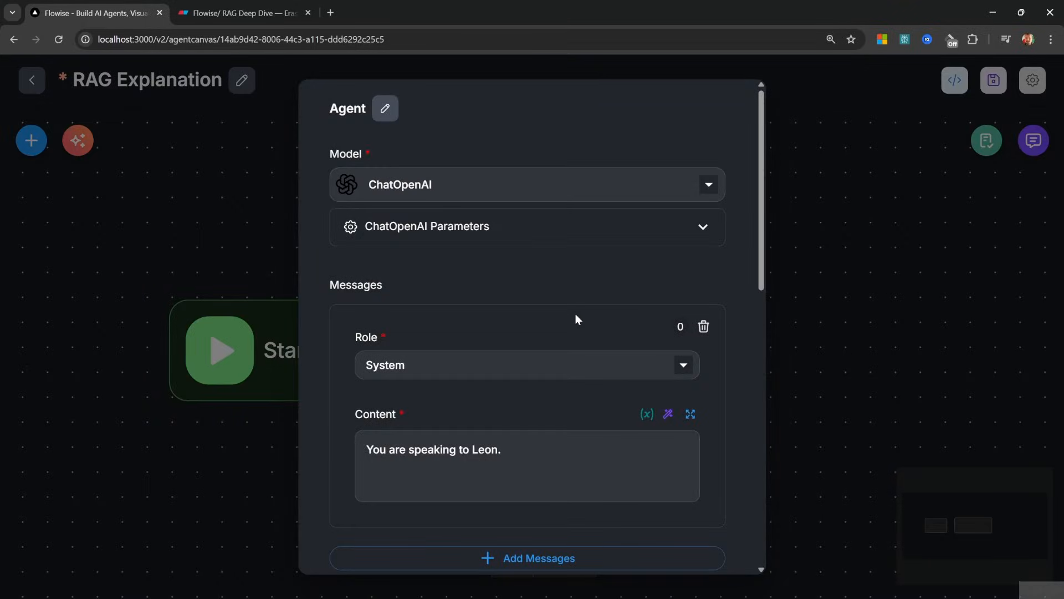
Change the Agent's system message to 'You are a friendly AI Assistant.' and save the RAG Explanation flow
{"action": "scroll", "coordinate": [605, 430], "scroll_direction": "down", "scroll_amount": 2}
{"action": "left_click", "coordinate": [567, 329]}
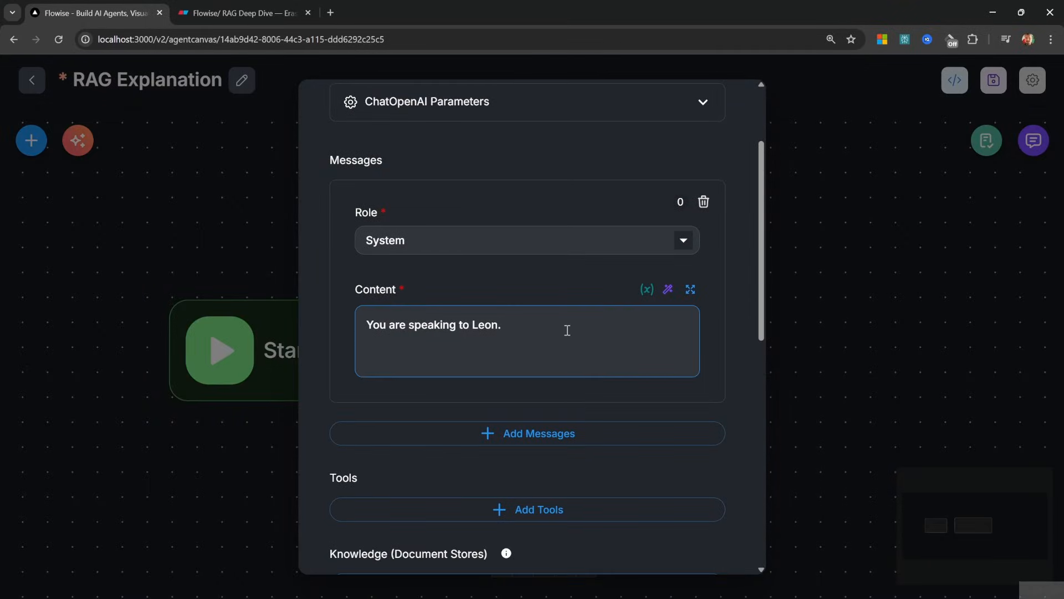
{"action": "type", "text": "You "}
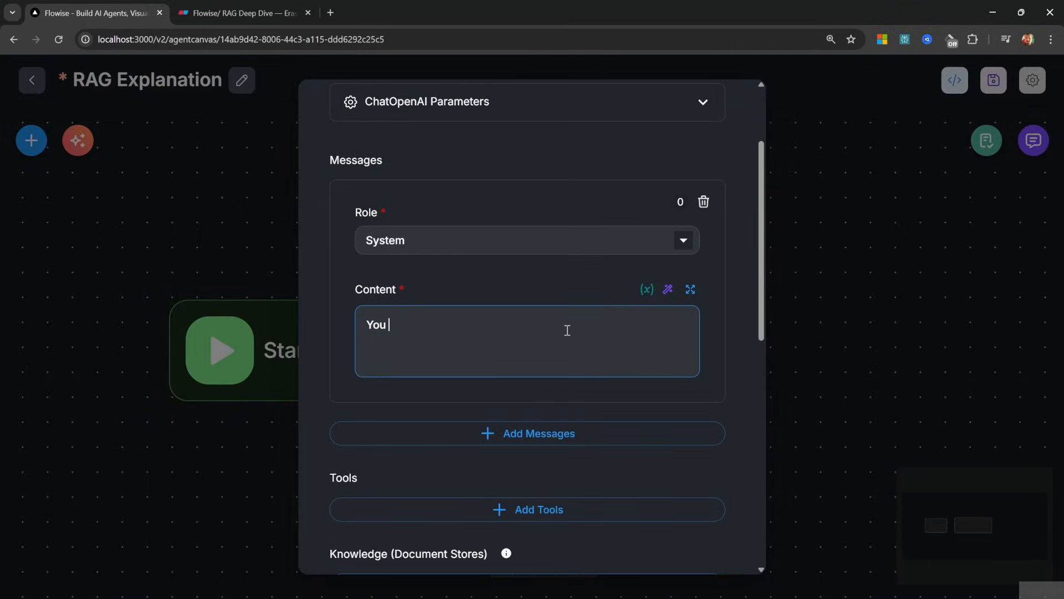
{"action": "type", "text": "are a friendly AI Assistant."}
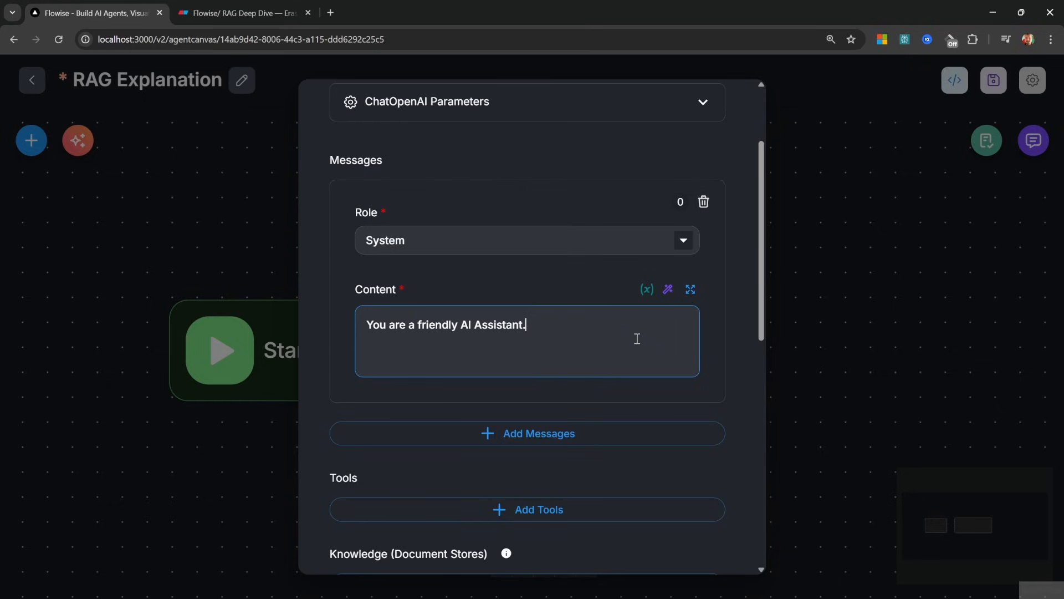
{"action": "scroll", "coordinate": [607, 401], "scroll_direction": "down", "scroll_amount": 2}
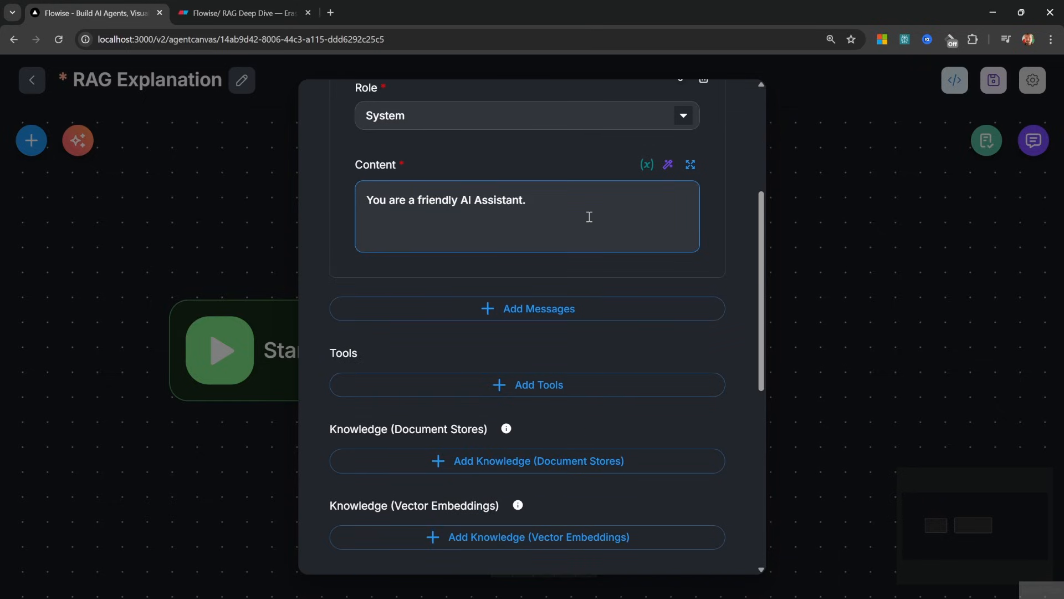
{"action": "scroll", "coordinate": [589, 217], "scroll_direction": "down", "scroll_amount": 4}
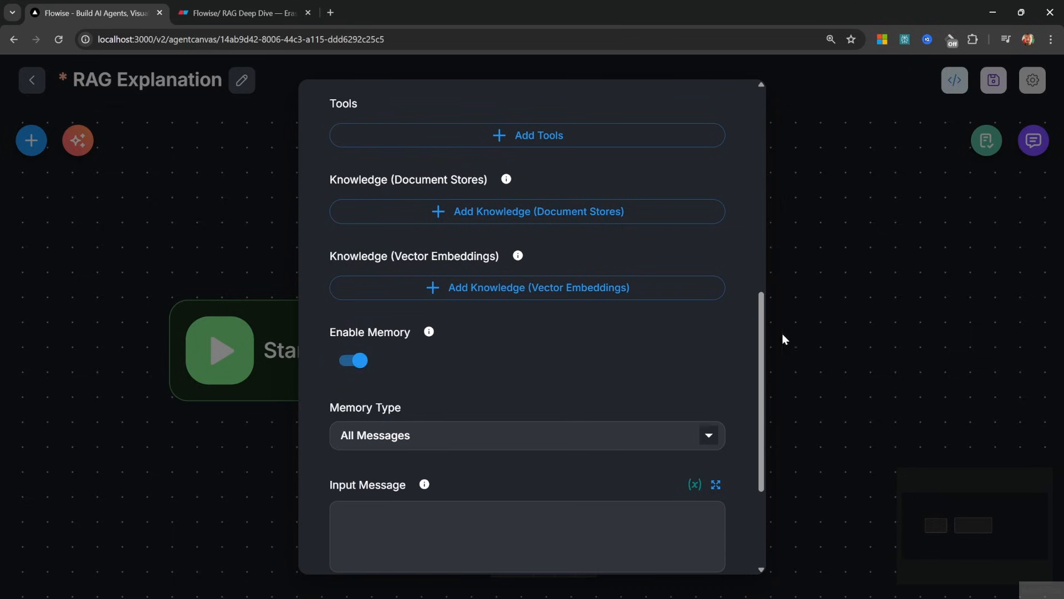
{"action": "left_click", "coordinate": [849, 302]}
{"action": "left_click", "coordinate": [994, 81]}
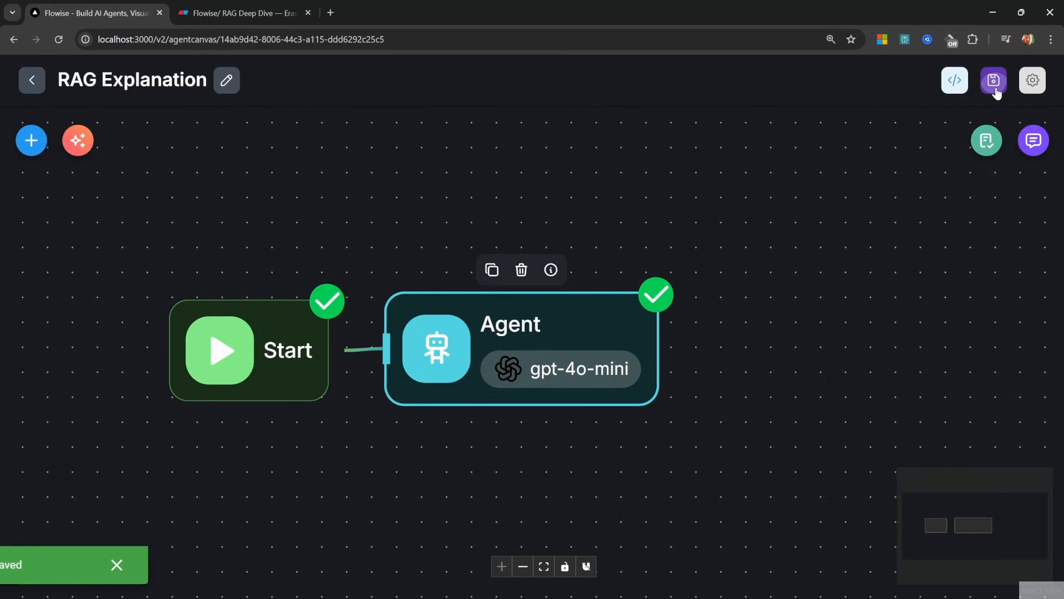
Clear all of the agent's chat history
{"action": "left_click", "coordinate": [1034, 145]}
{"action": "left_click", "coordinate": [987, 140]}
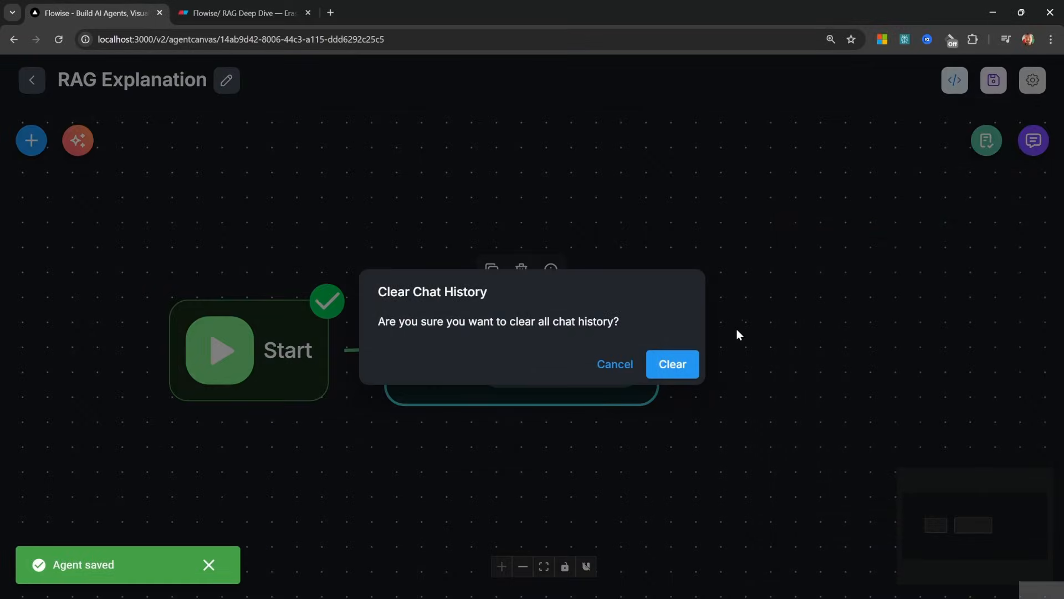
{"action": "left_click", "coordinate": [683, 360]}
Ask the agent 'What is my name?' and check its reply
{"action": "left_click", "coordinate": [1033, 140]}
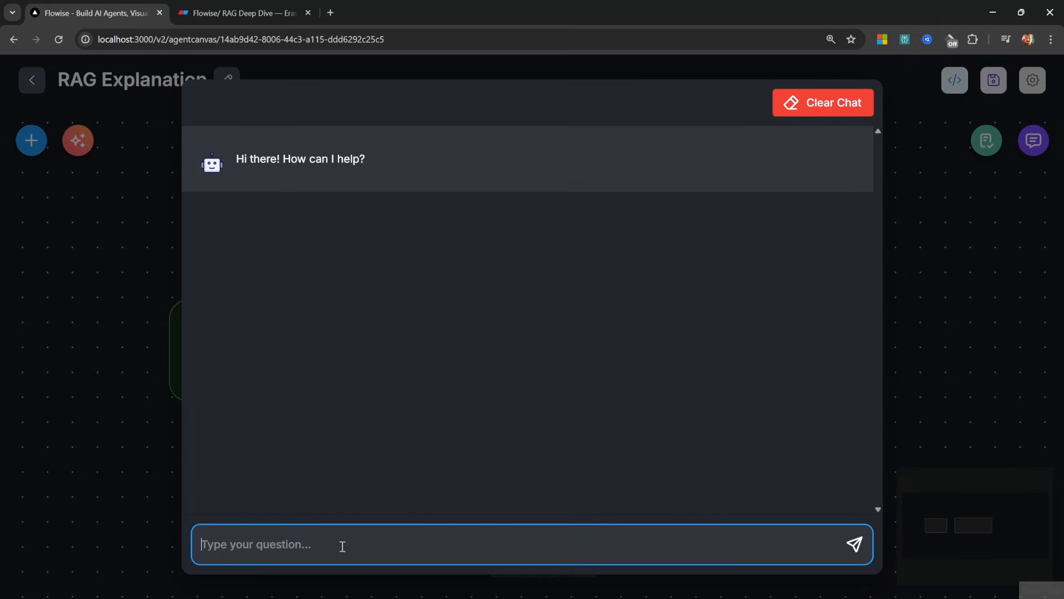
{"action": "type", "text": "What is my name?"}
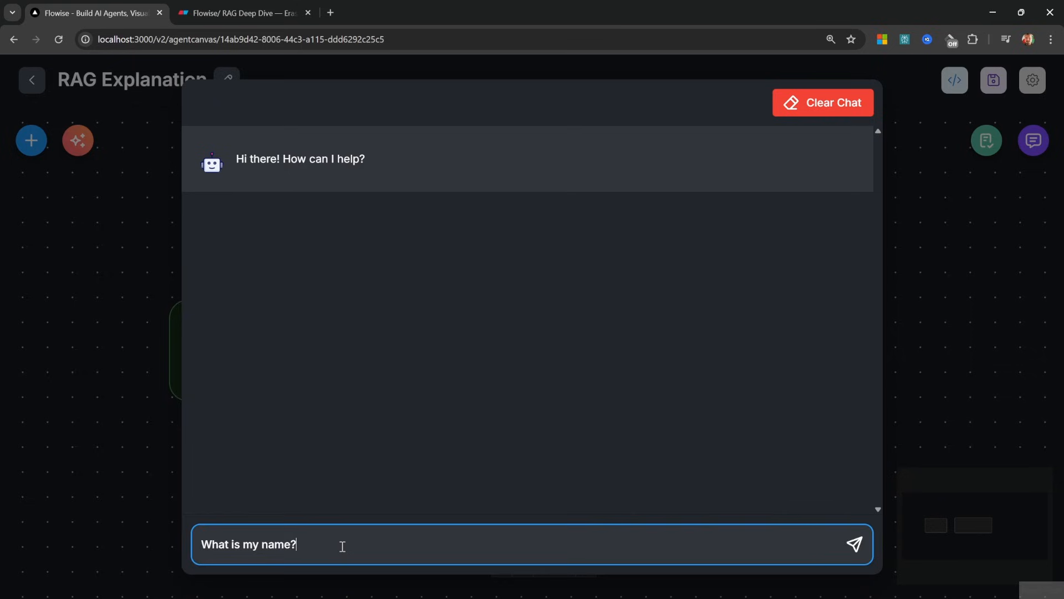
{"action": "key", "text": "Return"}
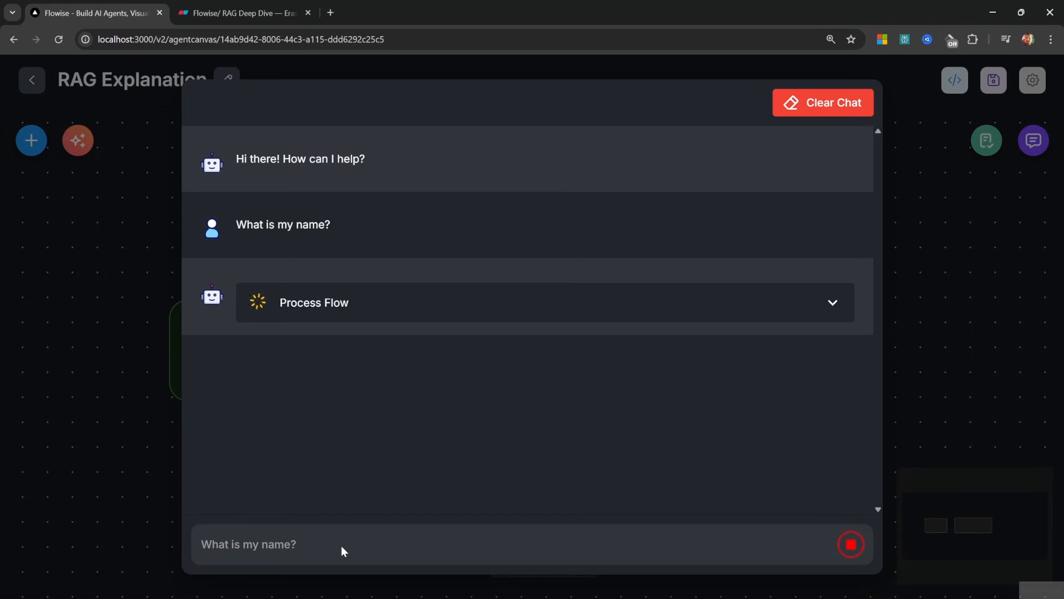
{"action": "left_click_drag", "start_coordinate": [236, 340], "coordinate": [639, 341]}
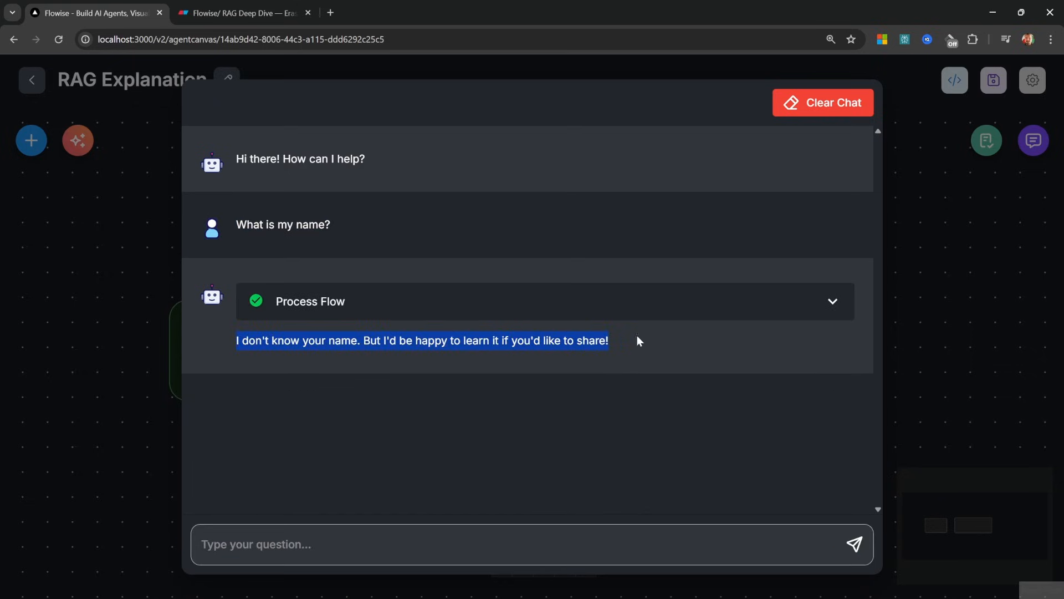
Tell the agent your name, ask 'What is my name?' again, and open the Agent step details
{"action": "left_click", "coordinate": [340, 547]}
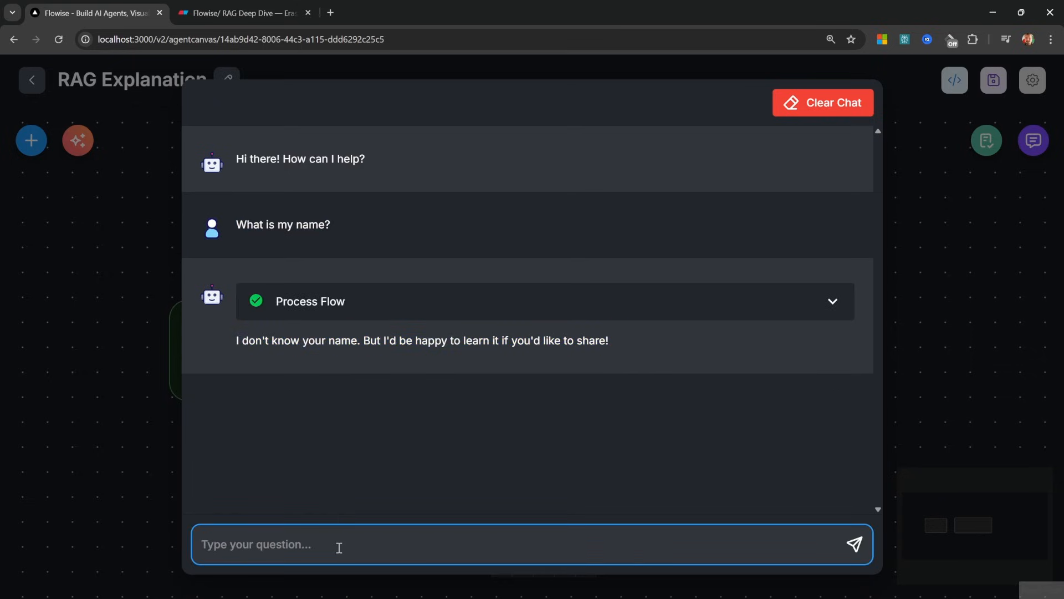
{"action": "type", "text": "My name is"}
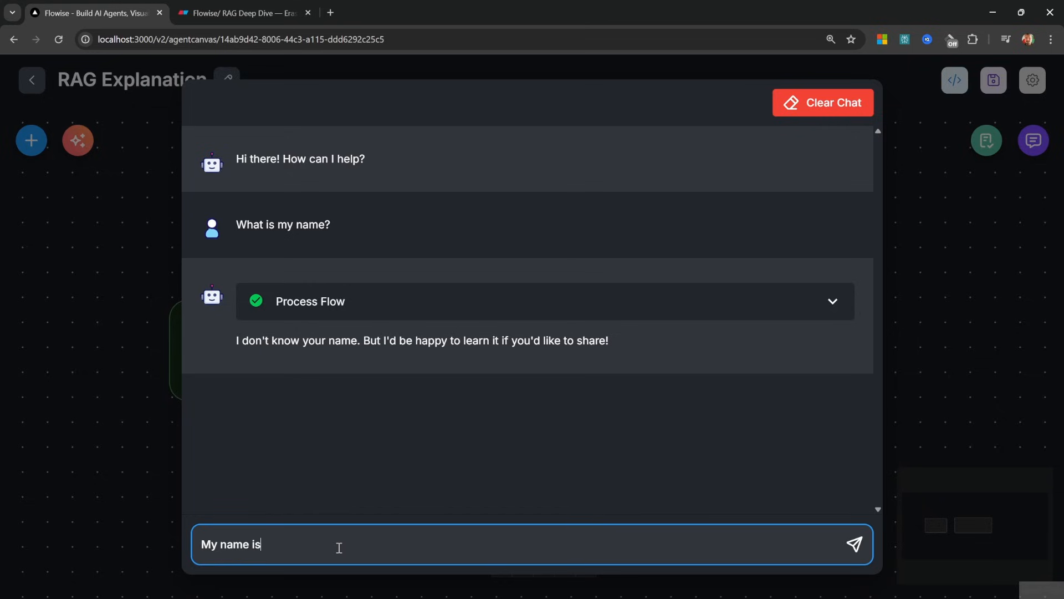
{"action": "type", "text": " Leon"}
{"action": "key", "text": "Return"}
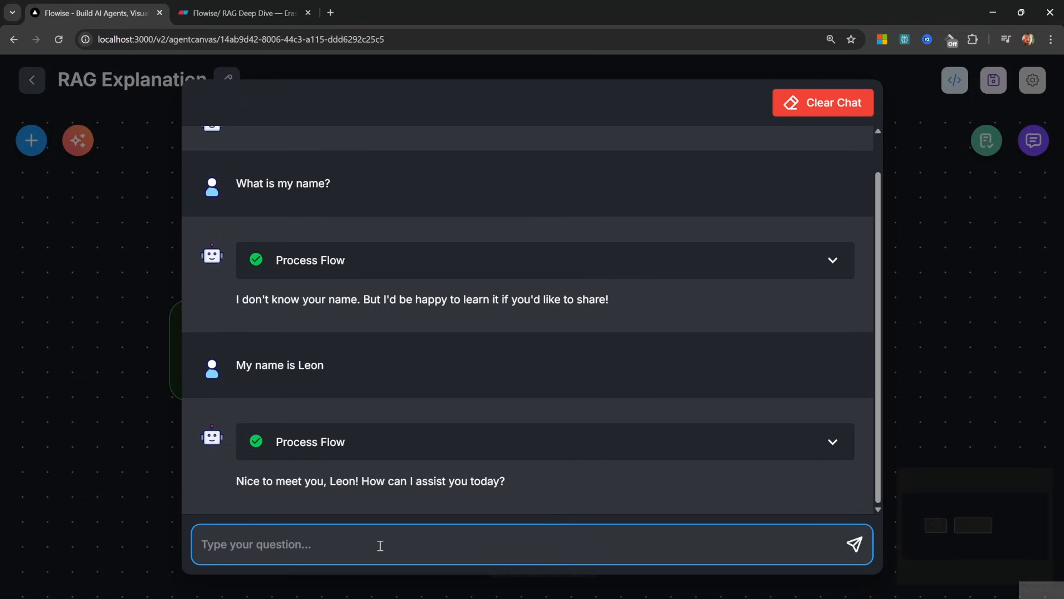
{"action": "type", "text": "What is my name"}
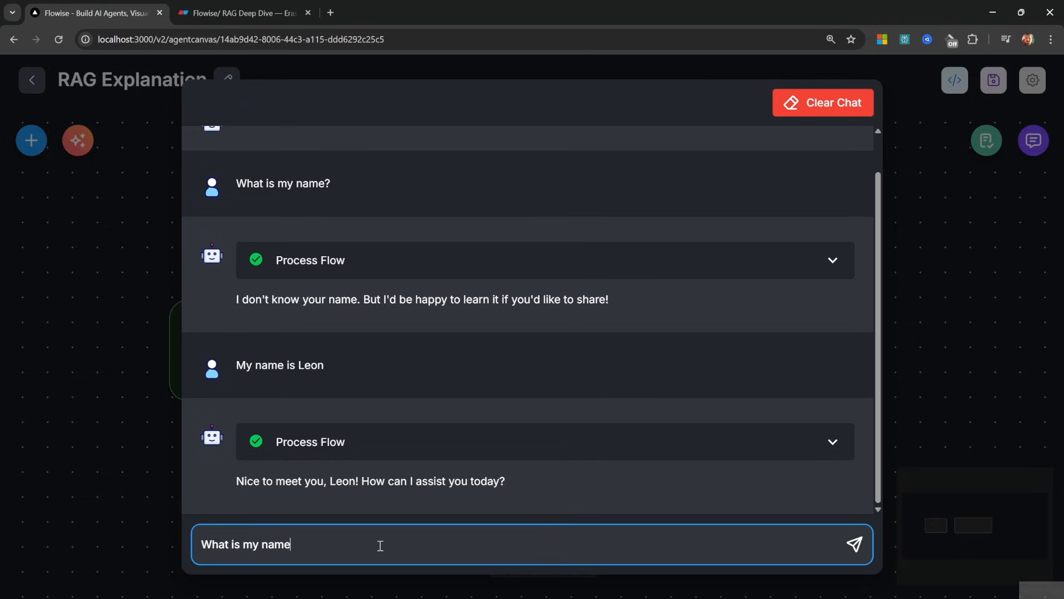
{"action": "type", "text": "?"}
{"action": "key", "text": "Return"}
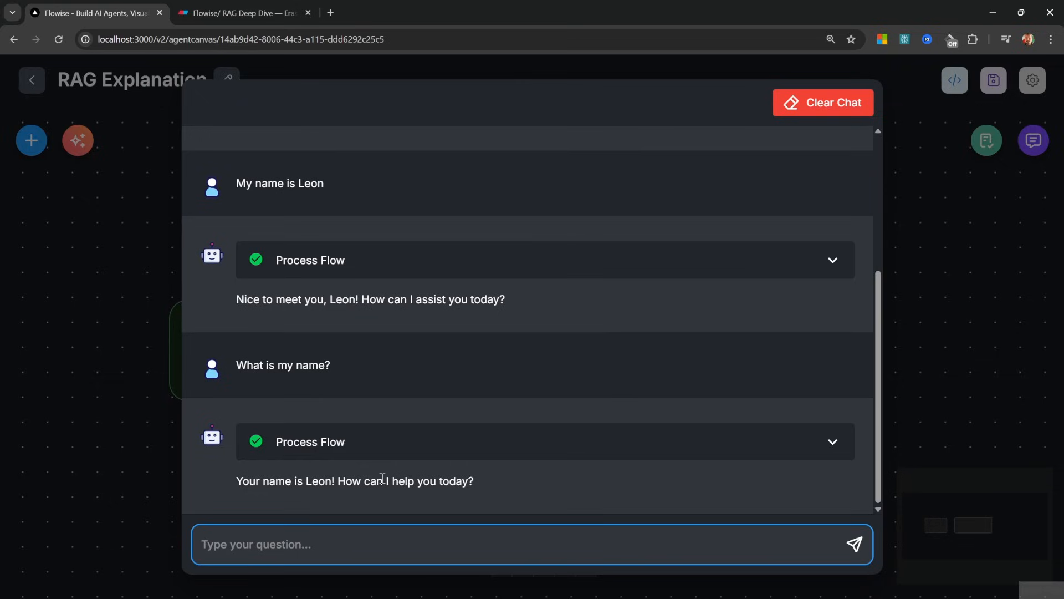
{"action": "left_click", "coordinate": [832, 443]}
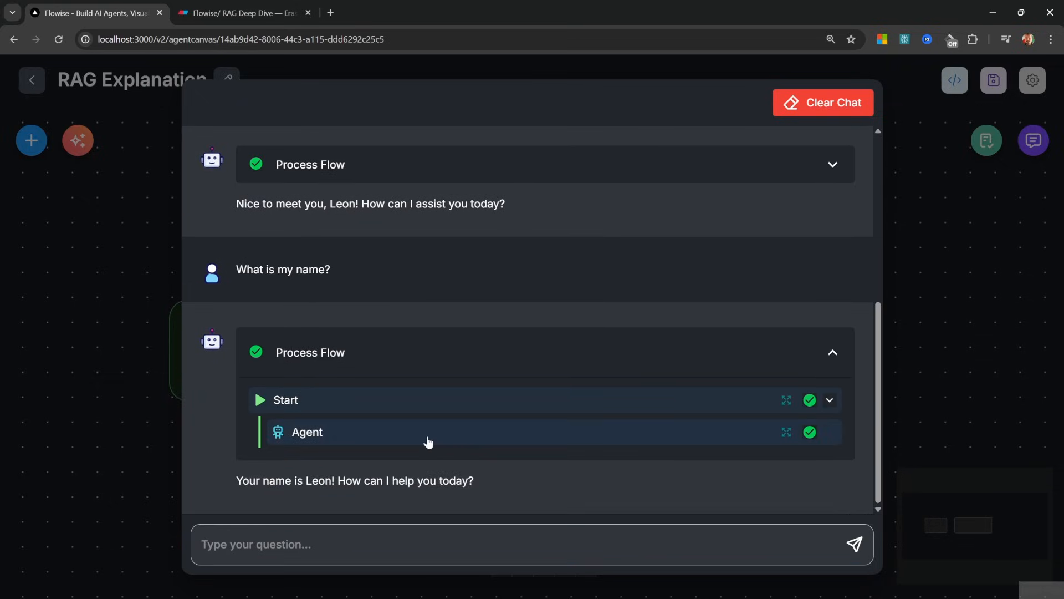
{"action": "left_click", "coordinate": [786, 432]}
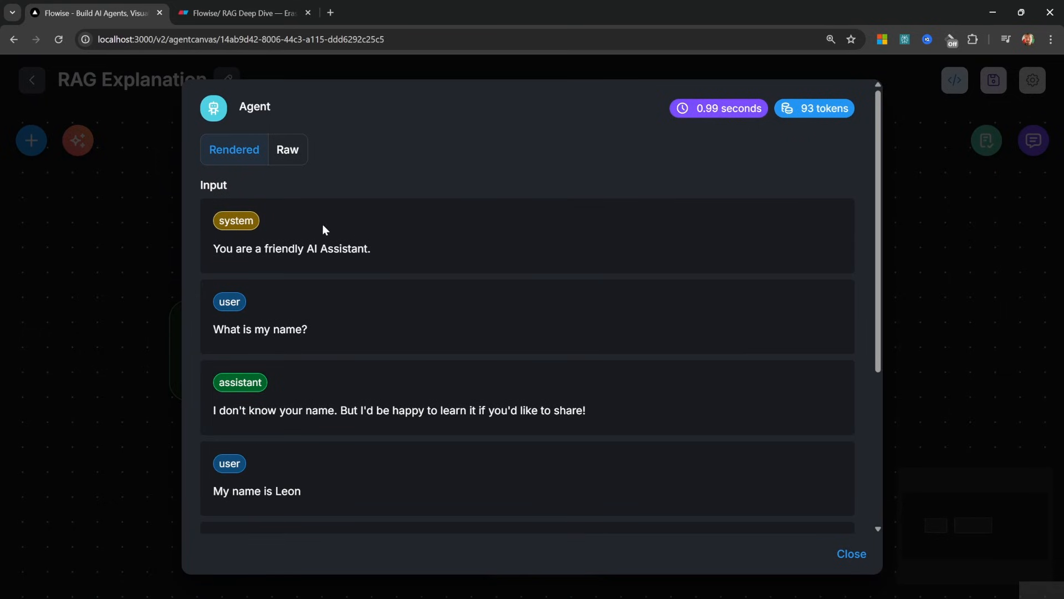
Scroll the Agent step's messages down to the Output reply, then select Eraser's Chat History box
{"action": "scroll", "coordinate": [399, 284], "scroll_direction": "down", "scroll_amount": 2}
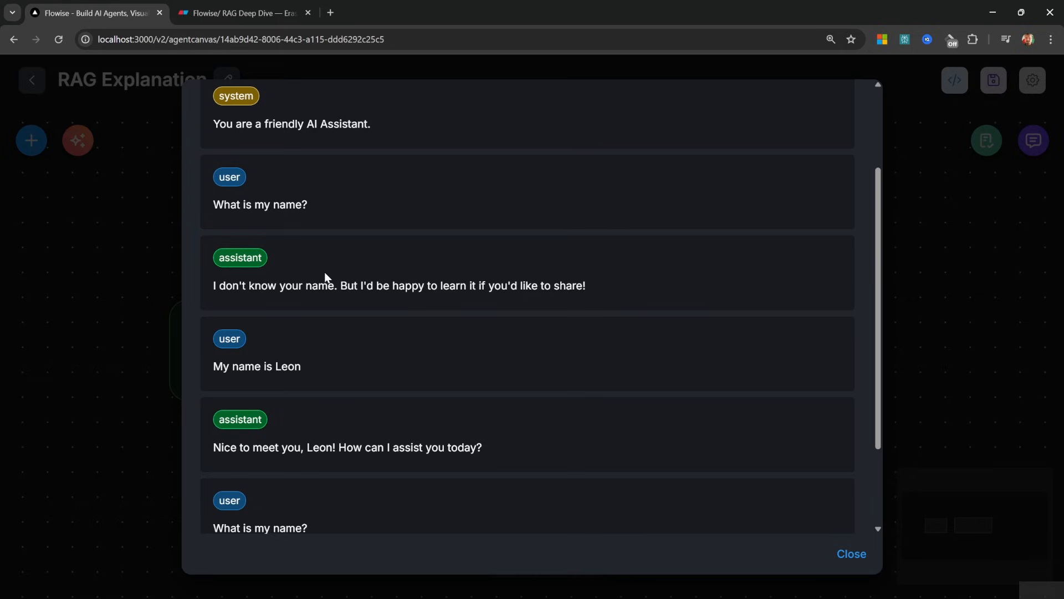
{"action": "scroll", "coordinate": [327, 275], "scroll_direction": "down", "scroll_amount": 2}
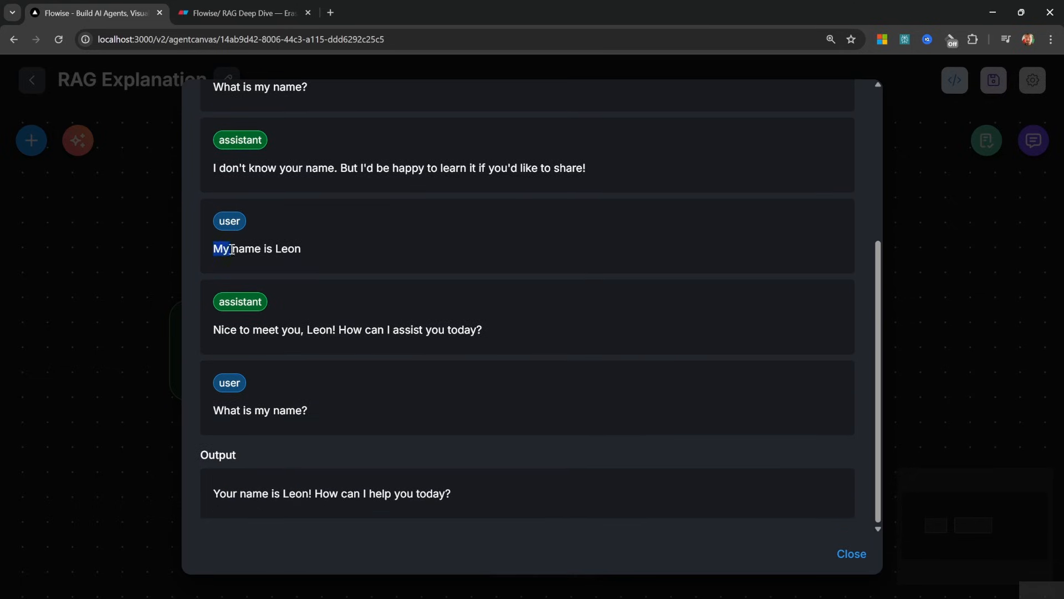
{"action": "left_click_drag", "start_coordinate": [232, 249], "coordinate": [314, 252]}
{"action": "left_click", "coordinate": [317, 252]}
{"action": "left_click_drag", "start_coordinate": [535, 497], "coordinate": [208, 498]}
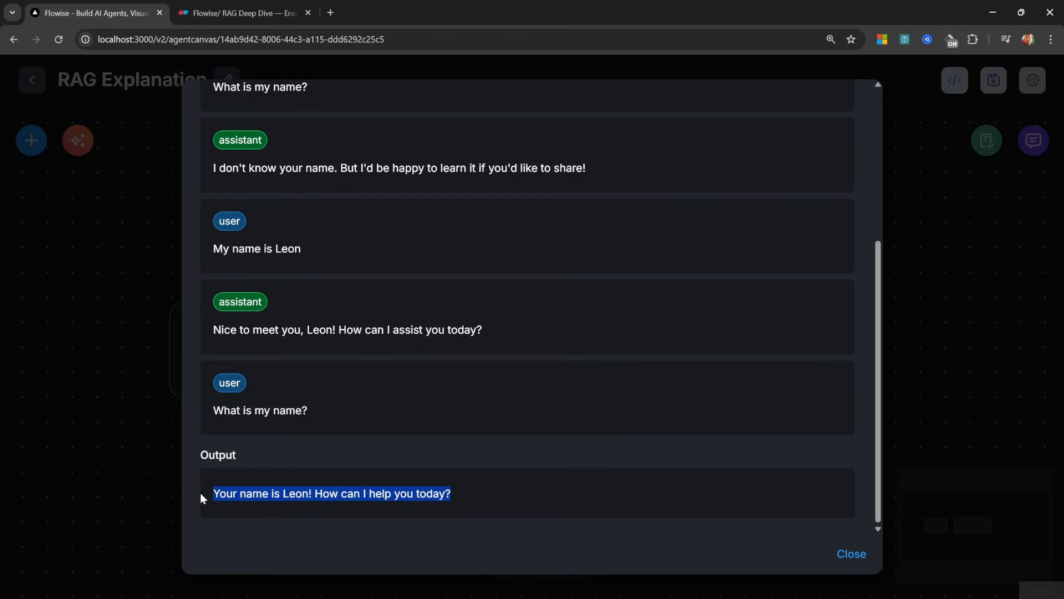
{"action": "key", "text": "ctrl+Tab"}
{"action": "left_click", "coordinate": [403, 271]}
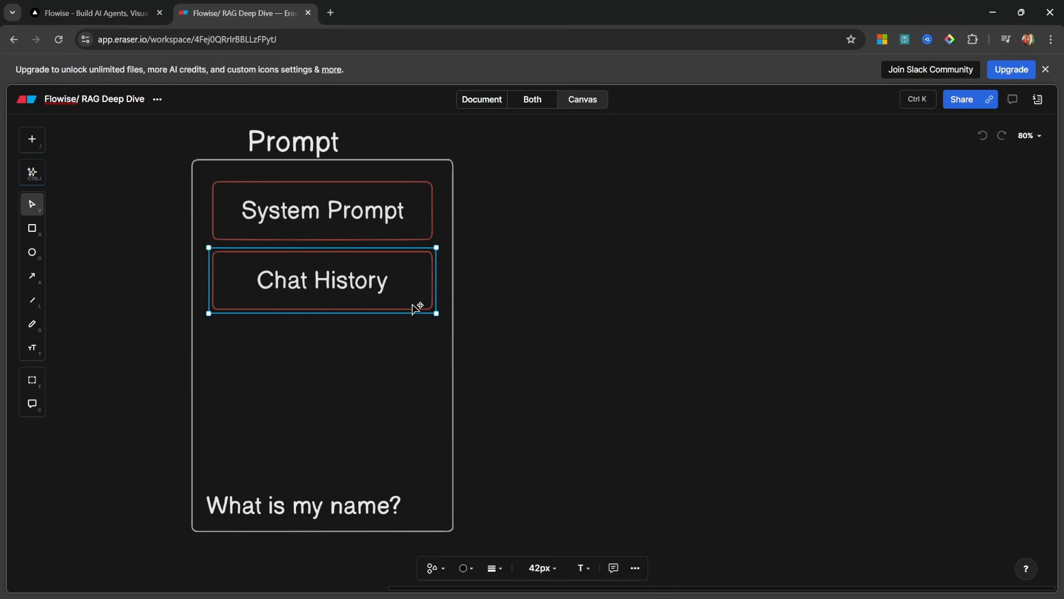
Duplicate the Chat History box as a 'Context' box centred beneath it
{"action": "key", "text": "ctrl+d"}
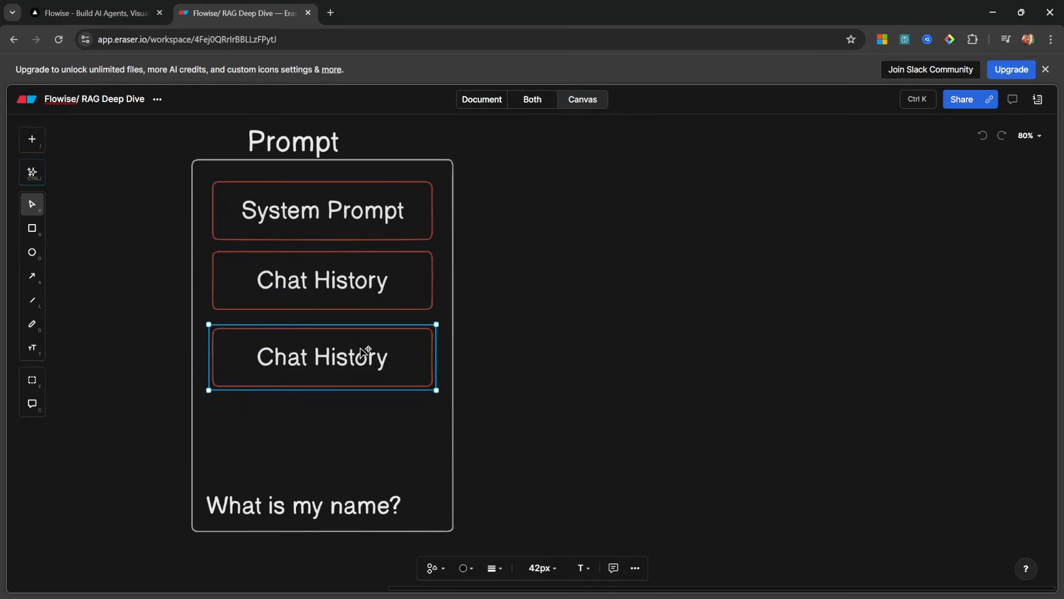
{"action": "double_click", "coordinate": [360, 360]}
{"action": "type", "text": "Context"}
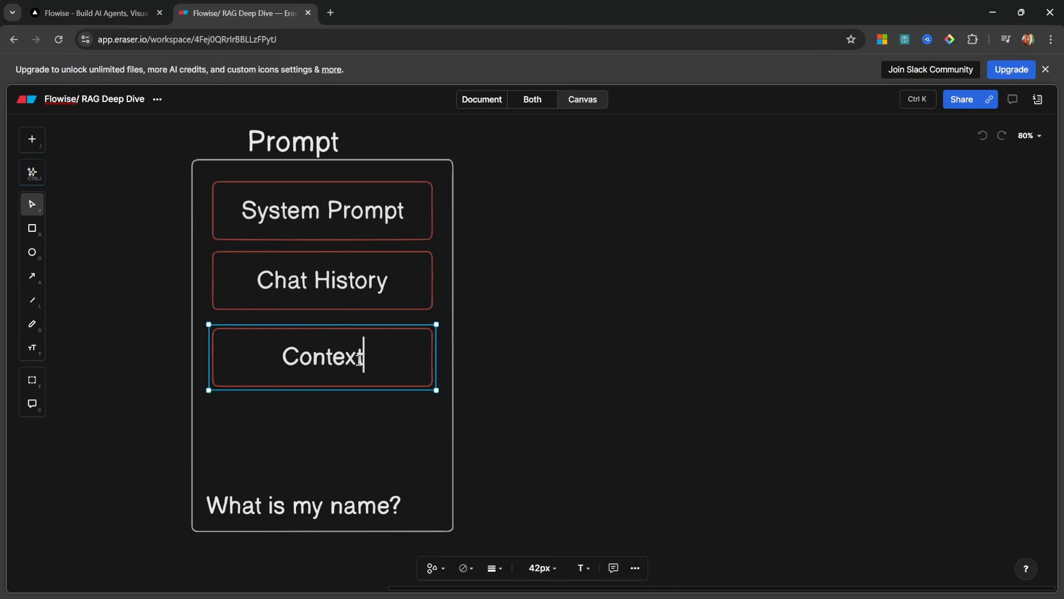
{"action": "left_click", "coordinate": [587, 359]}
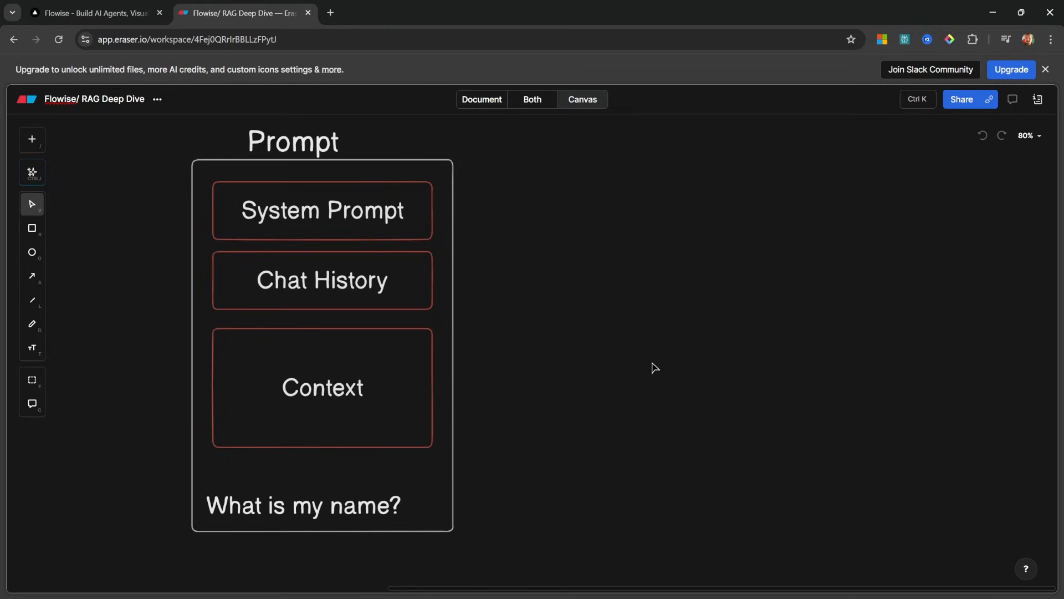
{"action": "left_click", "coordinate": [277, 404]}
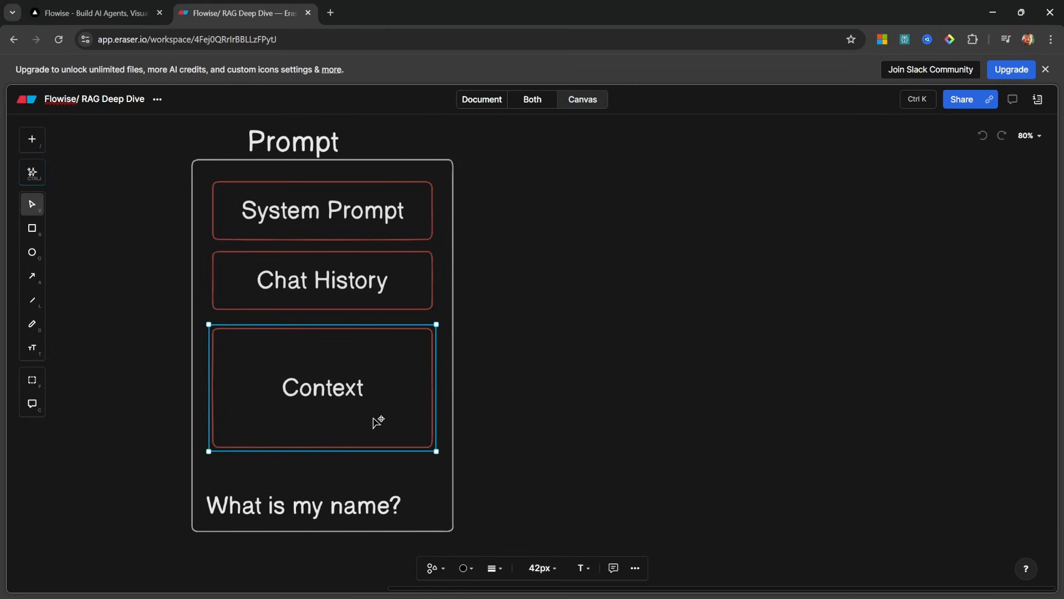
{"action": "left_click_drag", "start_coordinate": [351, 438], "coordinate": [352, 435]}
{"action": "left_click", "coordinate": [553, 393]}
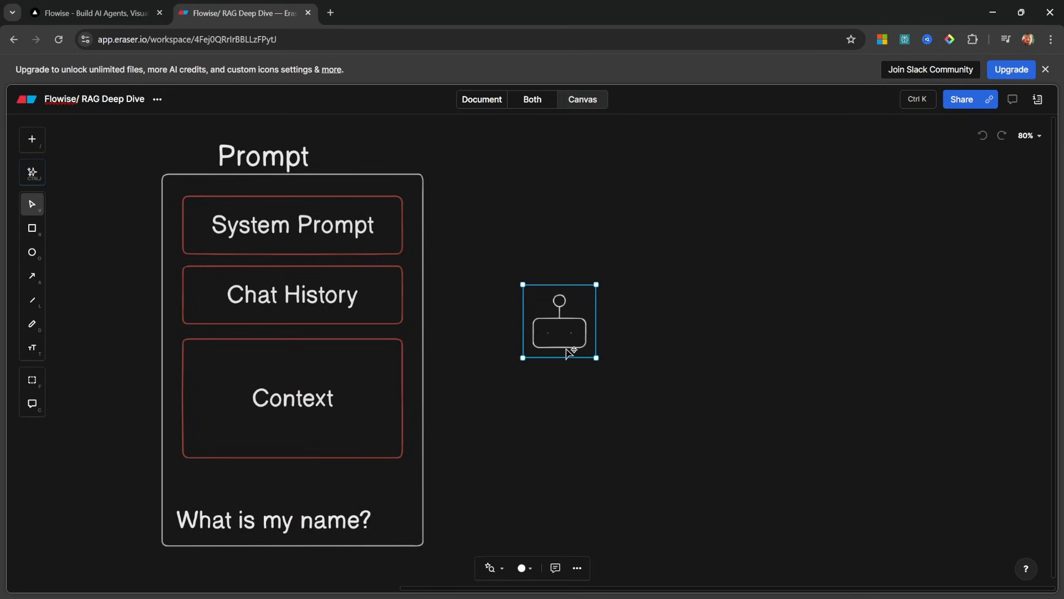
Label the robot icon 'Agent' and reposition the question text and robot icon within the Prompt frame
{"action": "double_click", "coordinate": [567, 355]}
{"action": "type", "text": "Agent"}
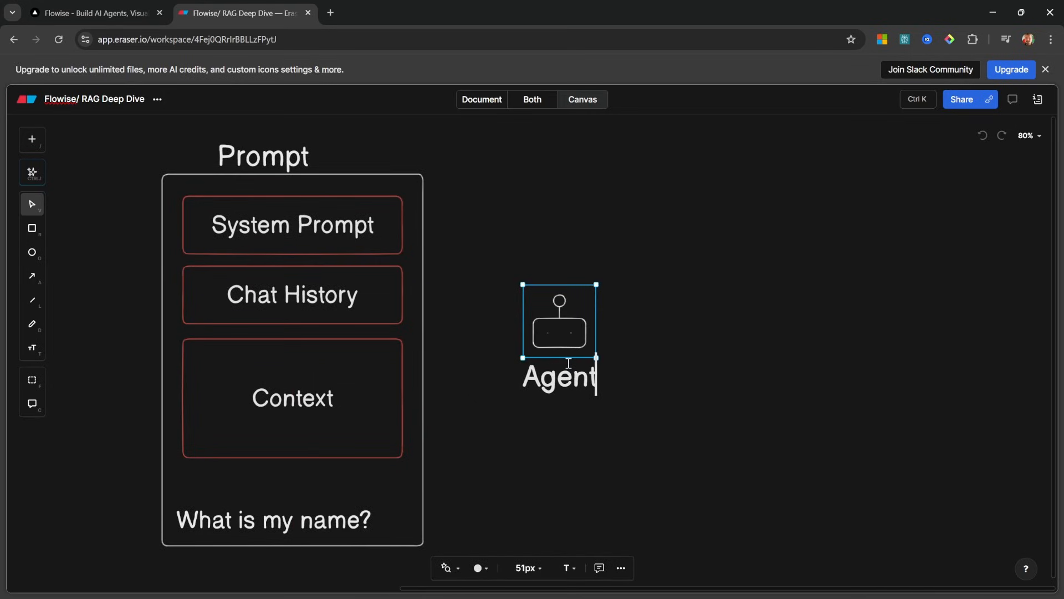
{"action": "left_click", "coordinate": [703, 379]}
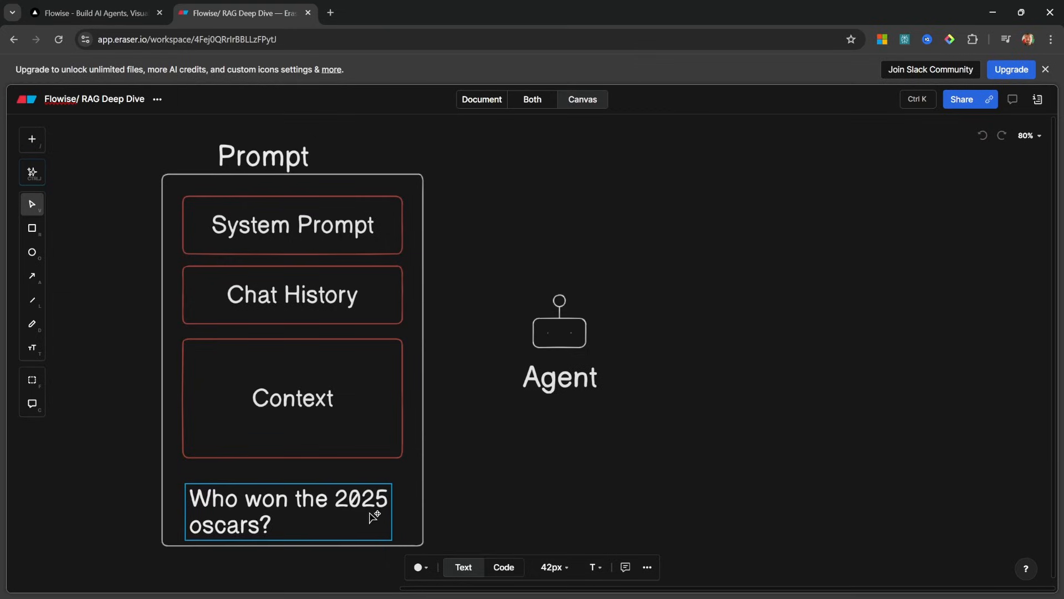
{"action": "left_click_drag", "start_coordinate": [373, 517], "coordinate": [373, 508]}
{"action": "key", "text": "Escape"}
{"action": "left_click", "coordinate": [395, 492]}
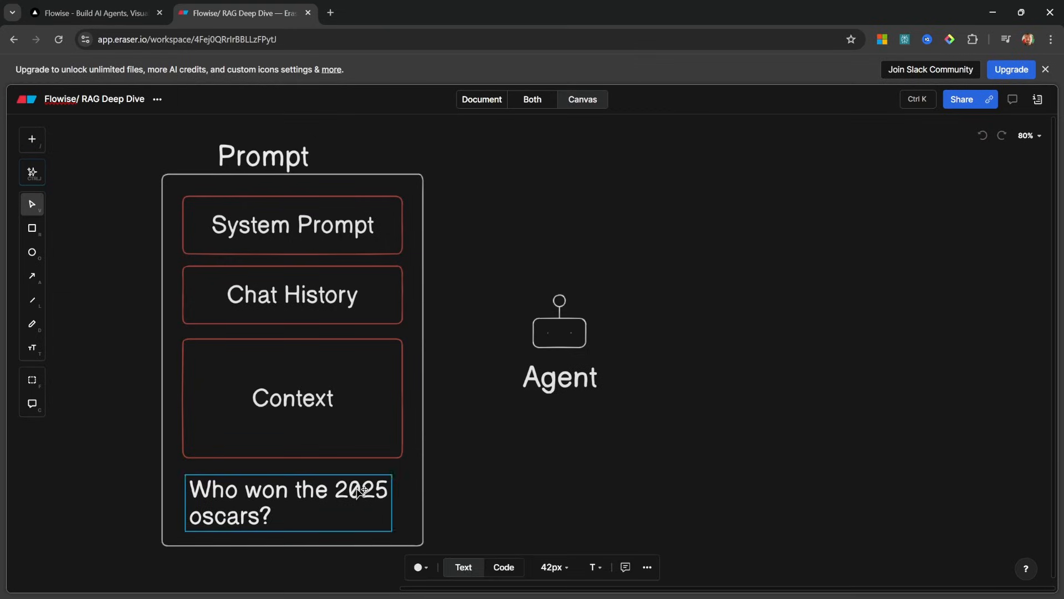
{"action": "left_click", "coordinate": [589, 463]}
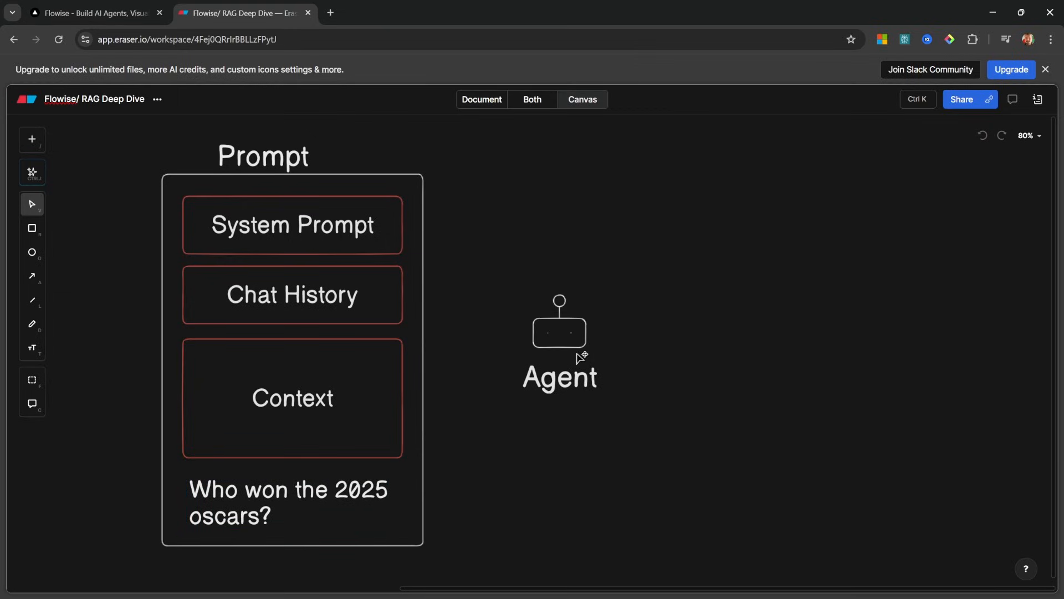
{"action": "left_click_drag", "start_coordinate": [577, 356], "coordinate": [579, 354]}
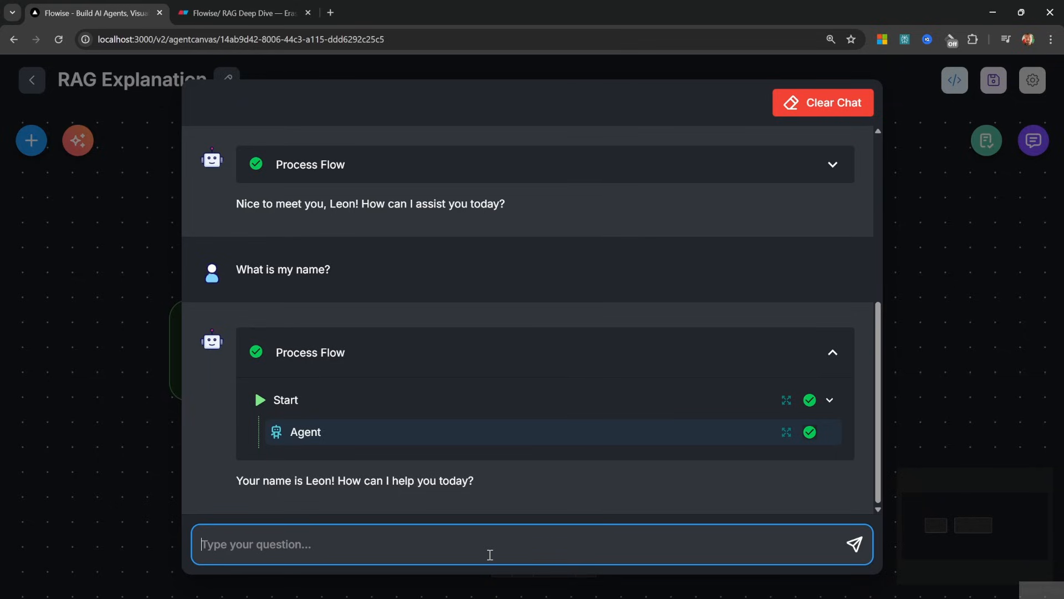
Ask the Flowise agent 'What is your training cutoff date?', getting October 2021, then return to Eraser
{"action": "type", "text": "What is your "}
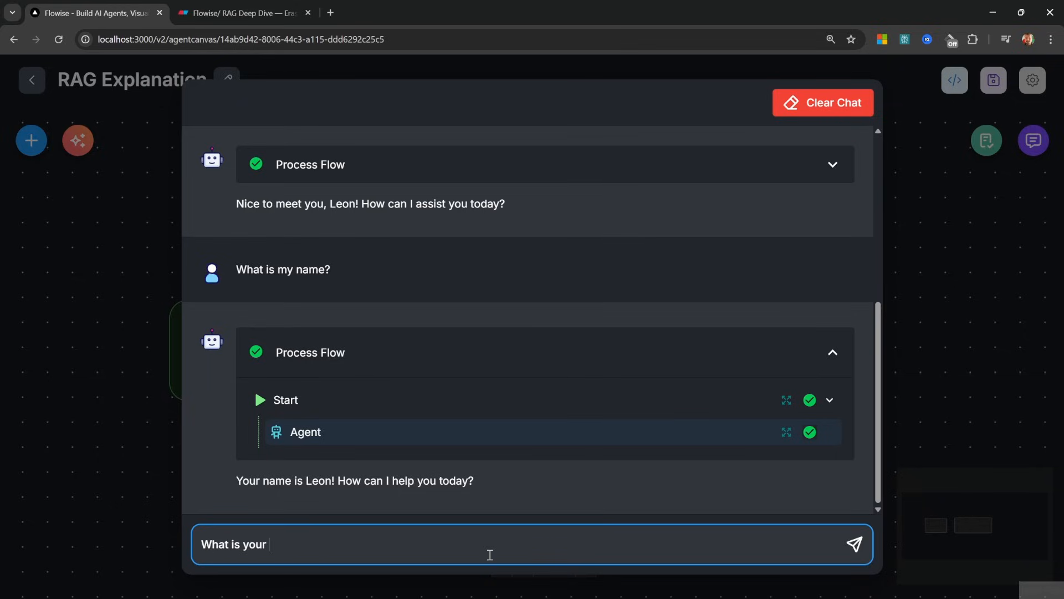
{"action": "type", "text": "training cutoff d"}
{"action": "type", "text": "ate"}
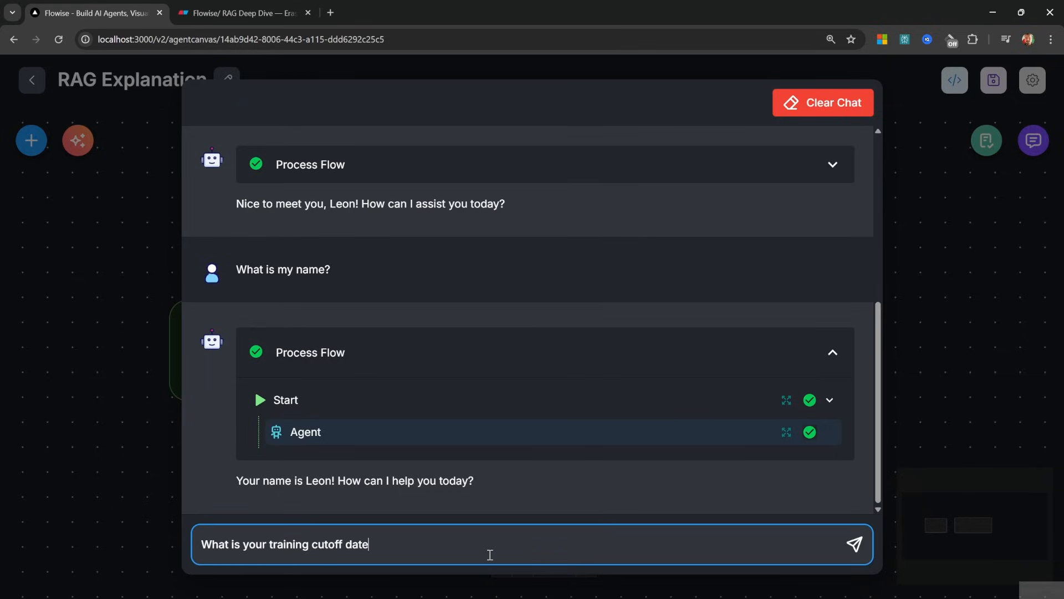
{"action": "type", "text": "?"}
{"action": "key", "text": "Return"}
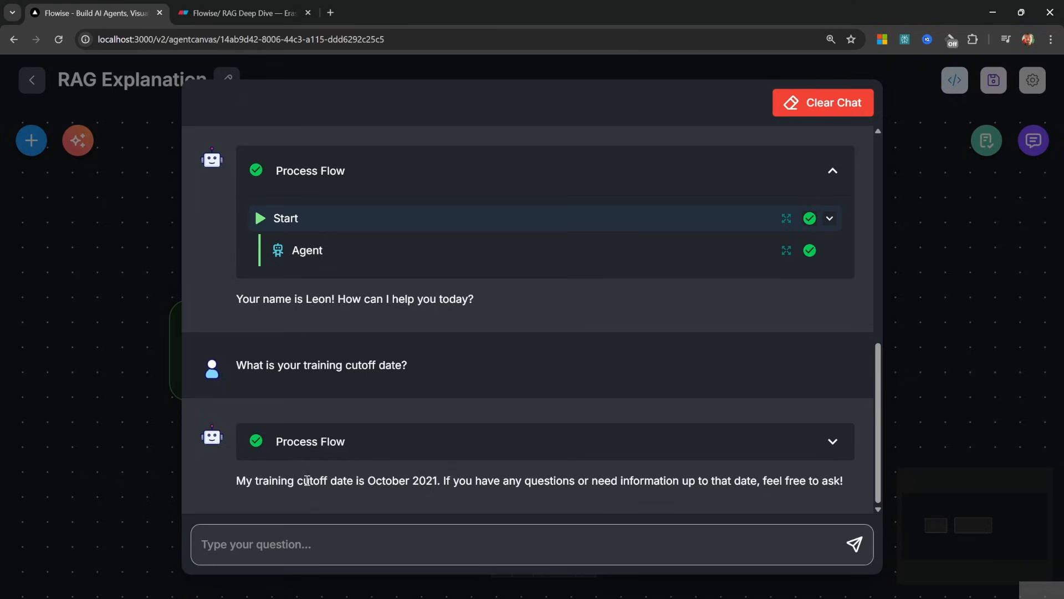
{"action": "key", "text": "ctrl+Tab"}
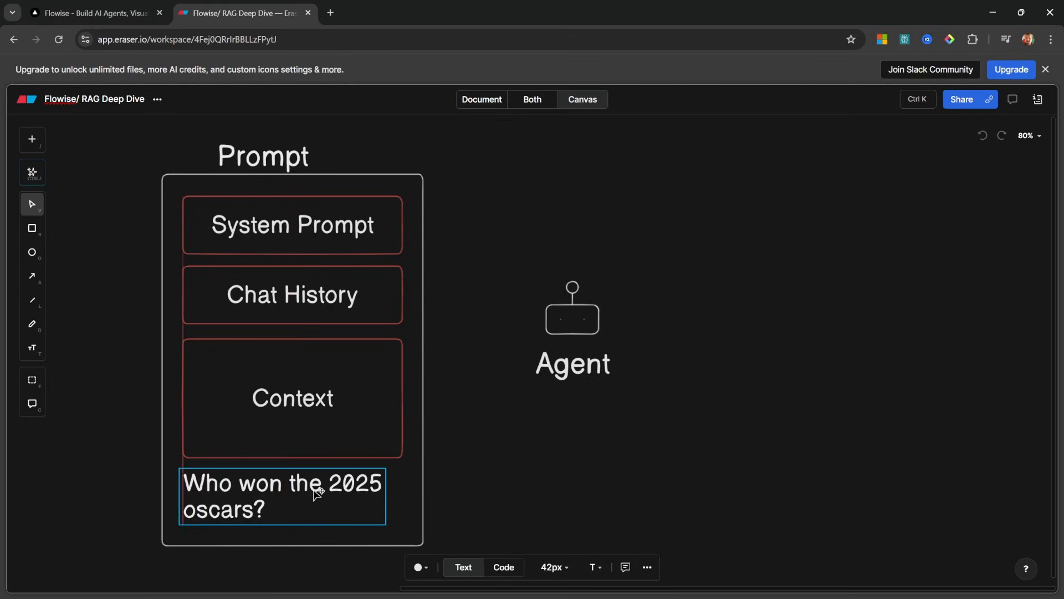
Rearrange the Agent robot icon and Context box on the Eraser board
{"action": "left_click", "coordinate": [544, 478]}
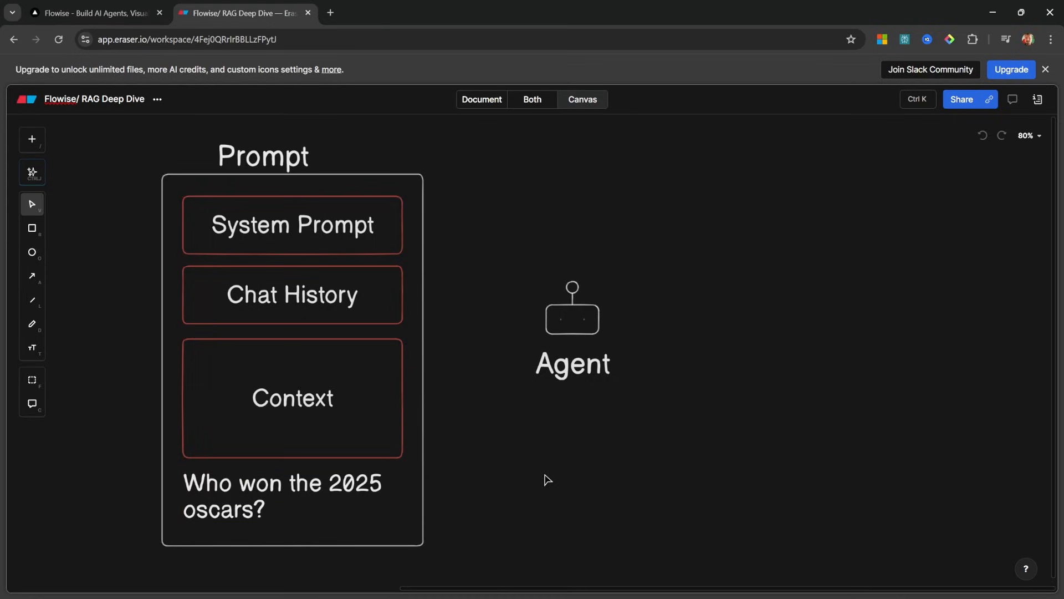
{"action": "left_click_drag", "start_coordinate": [544, 362], "coordinate": [580, 355]}
{"action": "left_click_drag", "start_coordinate": [623, 316], "coordinate": [613, 316]}
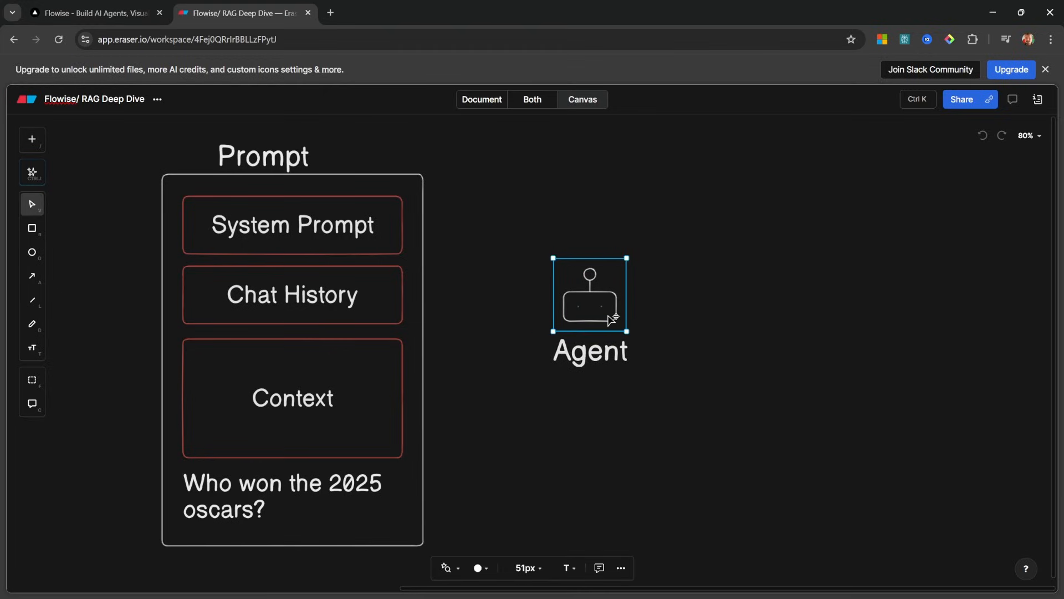
{"action": "left_click", "coordinate": [711, 339]}
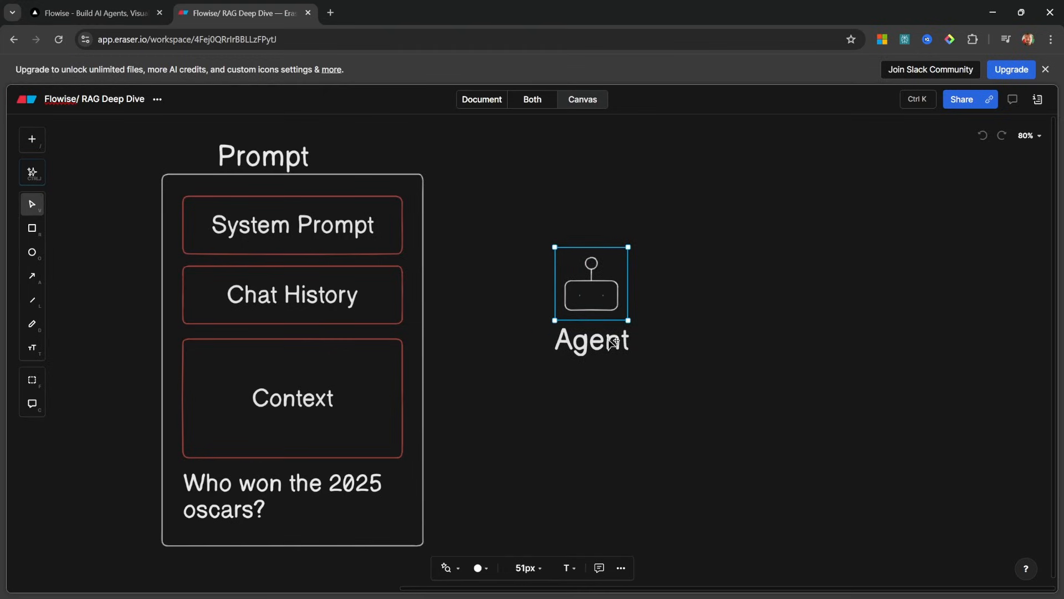
{"action": "left_click_drag", "start_coordinate": [585, 288], "coordinate": [611, 283]}
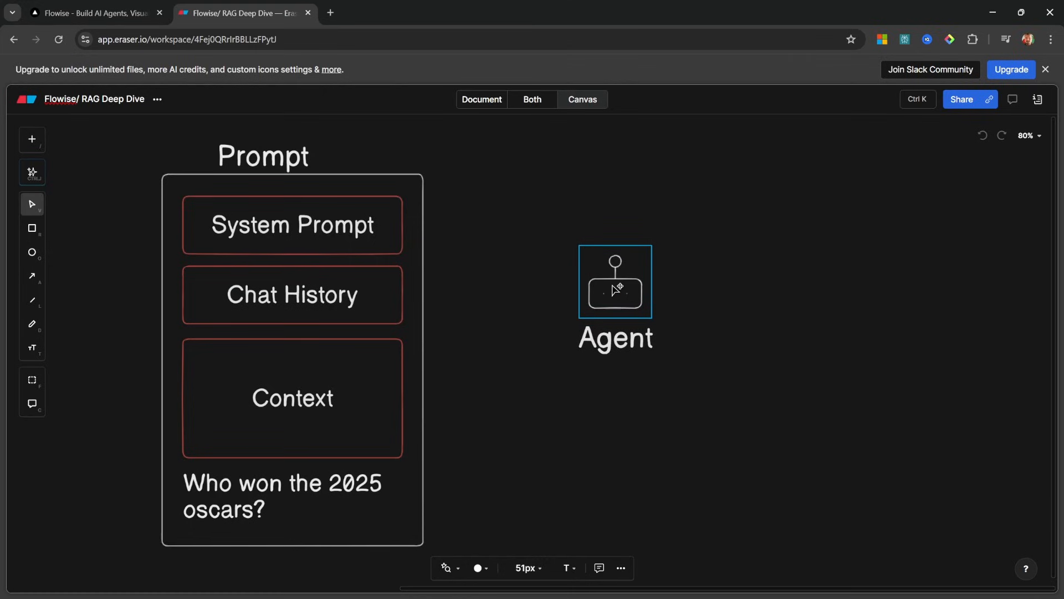
{"action": "left_click", "coordinate": [677, 430]}
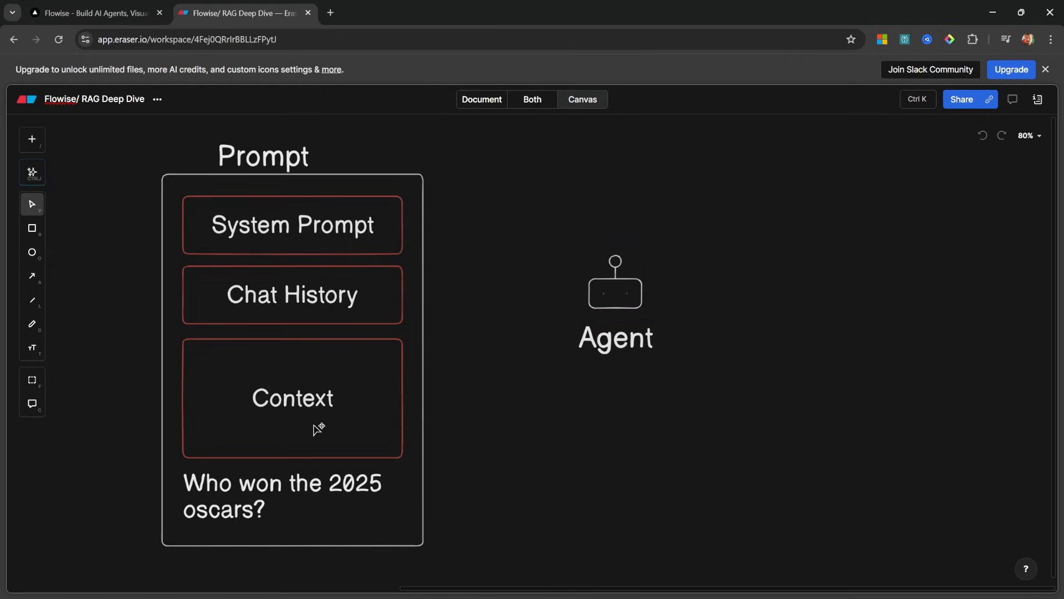
{"action": "left_click", "coordinate": [319, 431]}
{"action": "left_click_drag", "start_coordinate": [321, 434], "coordinate": [336, 429]}
{"action": "left_click_drag", "start_coordinate": [336, 428], "coordinate": [316, 428]}
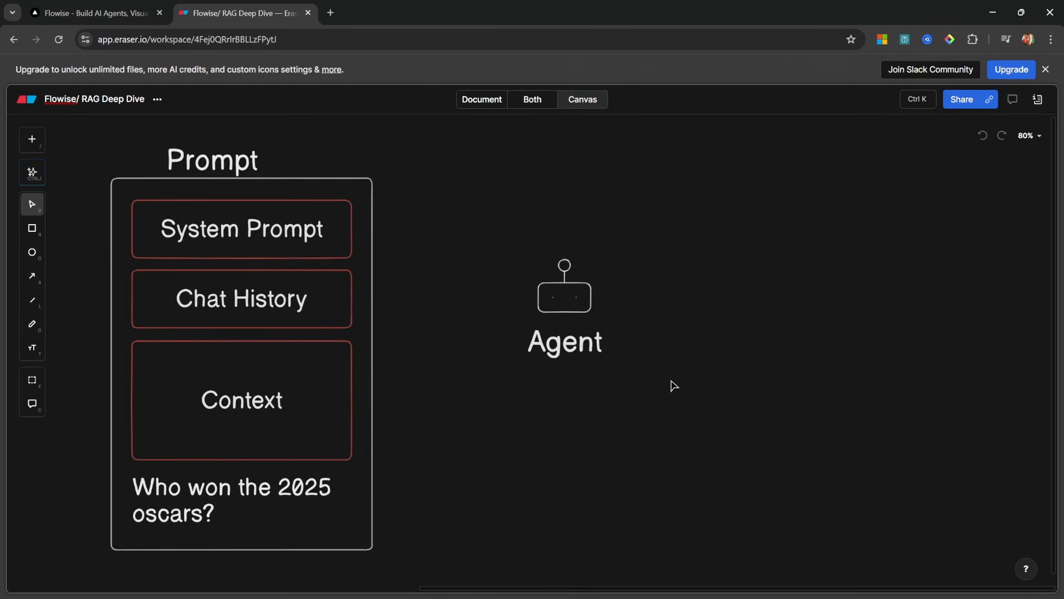
{"action": "left_click_drag", "start_coordinate": [563, 326], "coordinate": [527, 320]}
{"action": "left_click", "coordinate": [637, 340]}
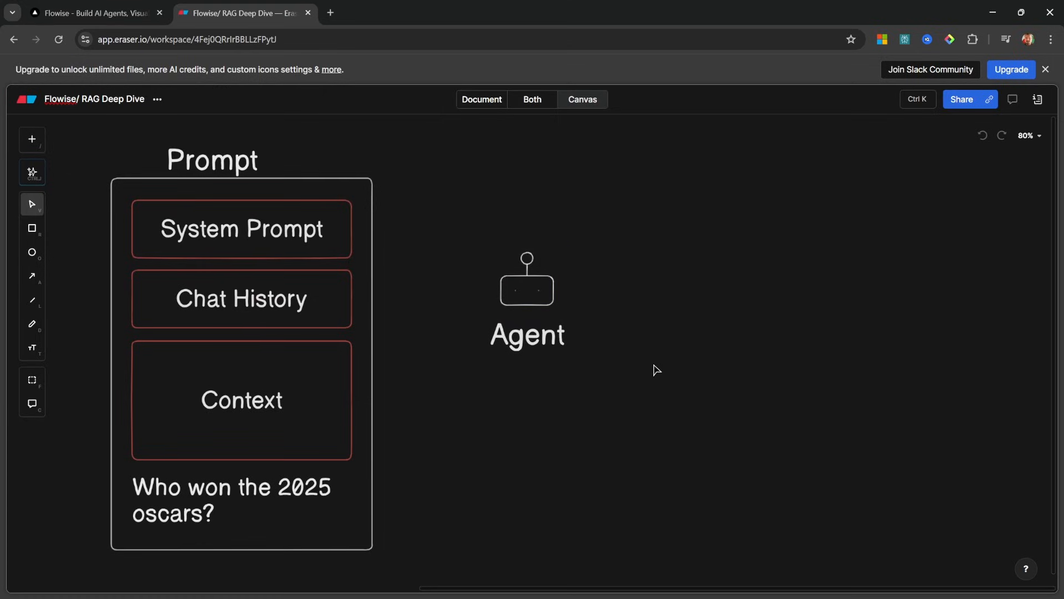
Add a 'Tools' heading aligned with Prompt and a 'Google Search' label beneath it
{"action": "key", "text": "t"}
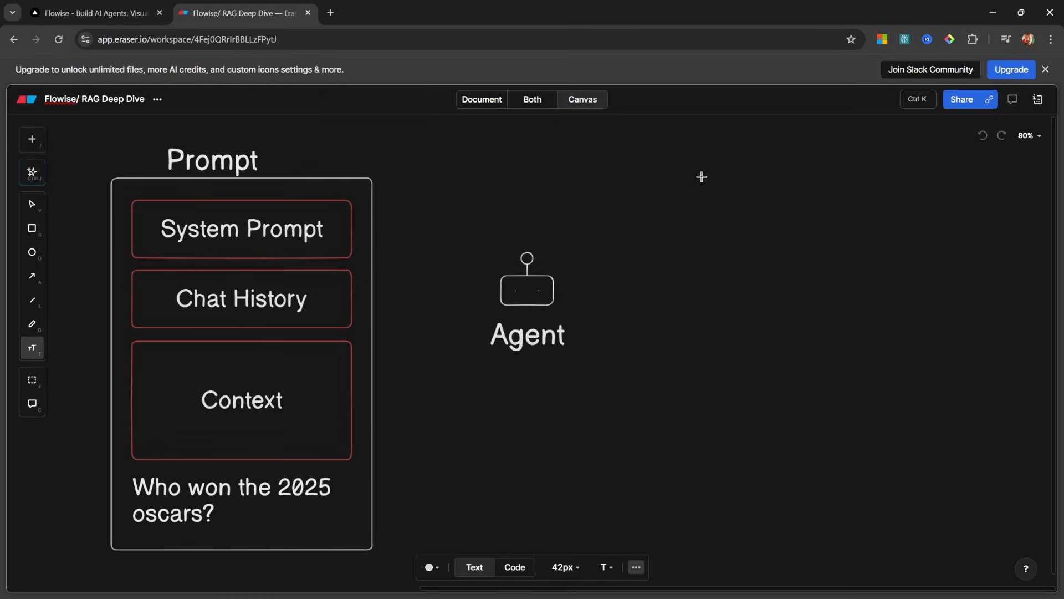
{"action": "left_click", "coordinate": [699, 177]}
{"action": "type", "text": "Tools"}
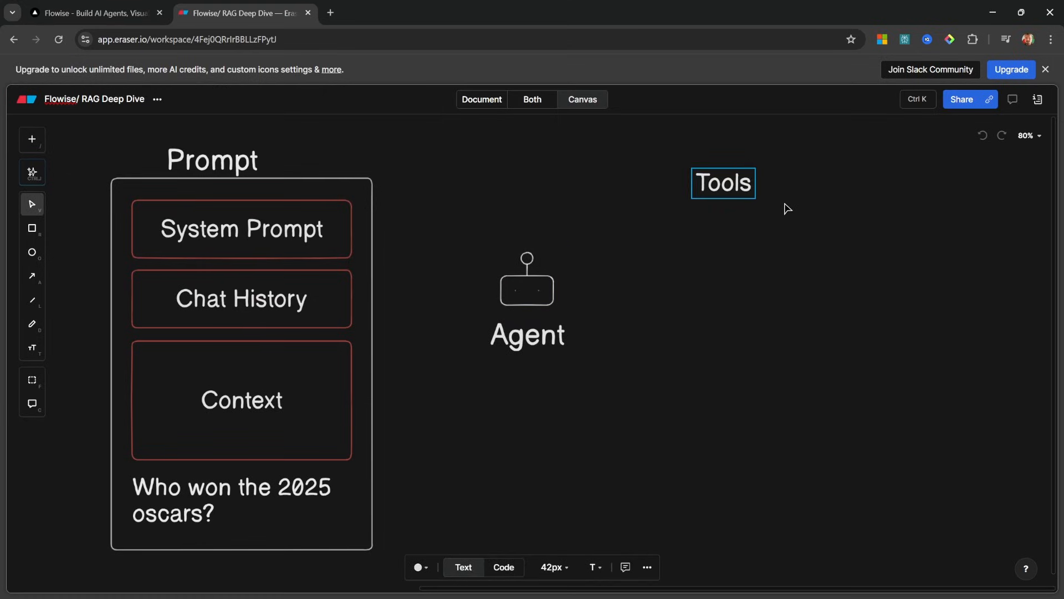
{"action": "left_click", "coordinate": [784, 209]}
{"action": "left_click_drag", "start_coordinate": [744, 191], "coordinate": [746, 174]}
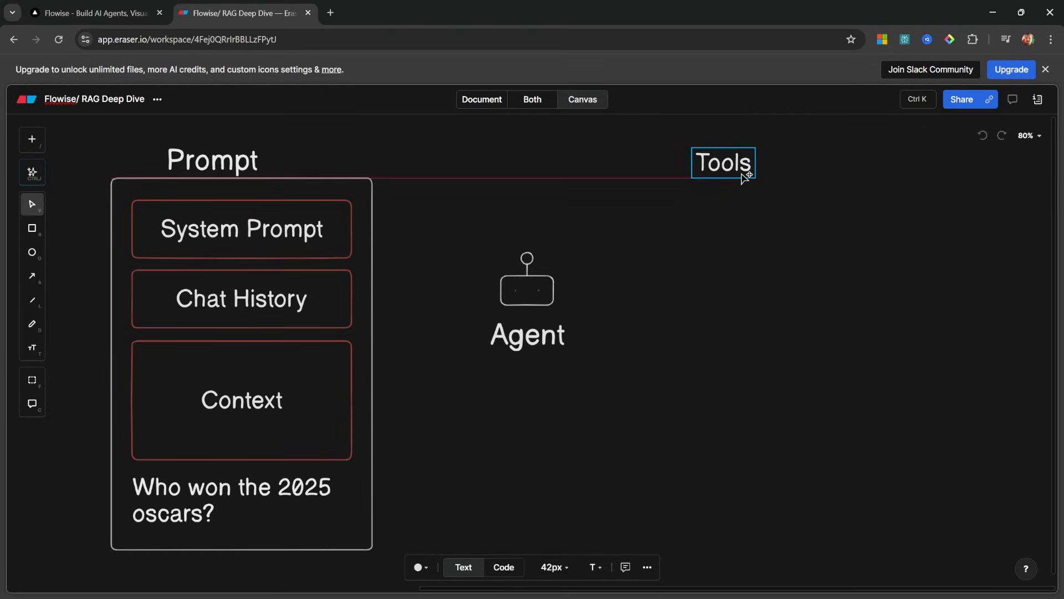
{"action": "left_click", "coordinate": [764, 301]}
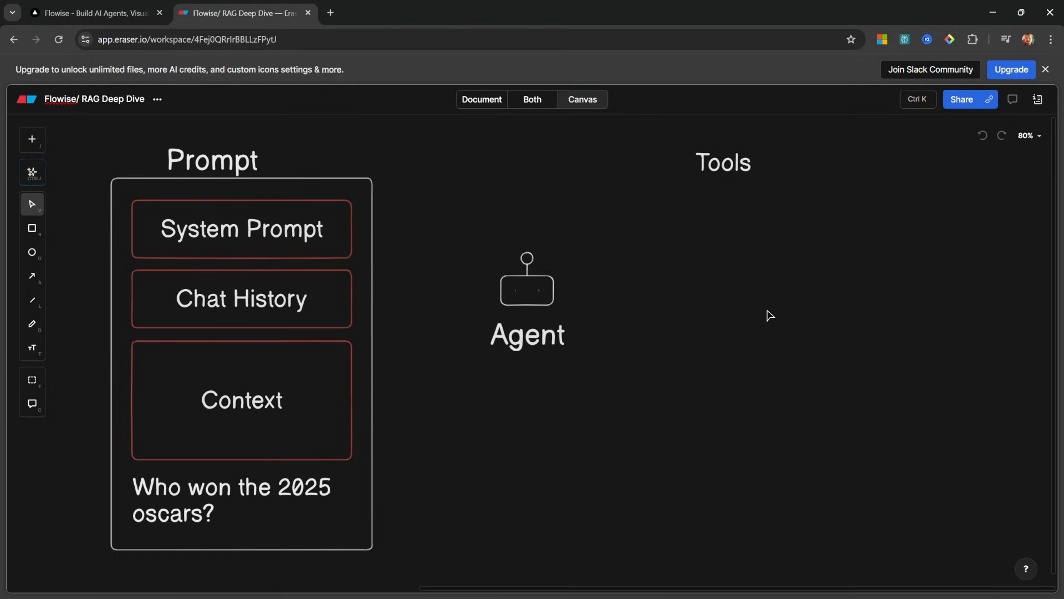
{"action": "type", "text": "Googe"}
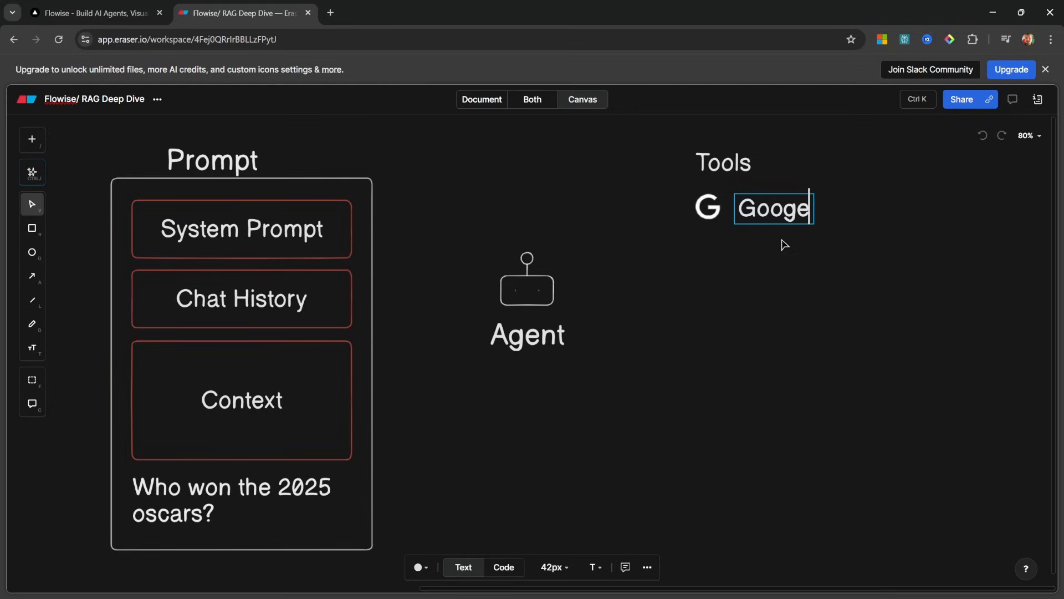
{"action": "key", "text": "BackSpace"}
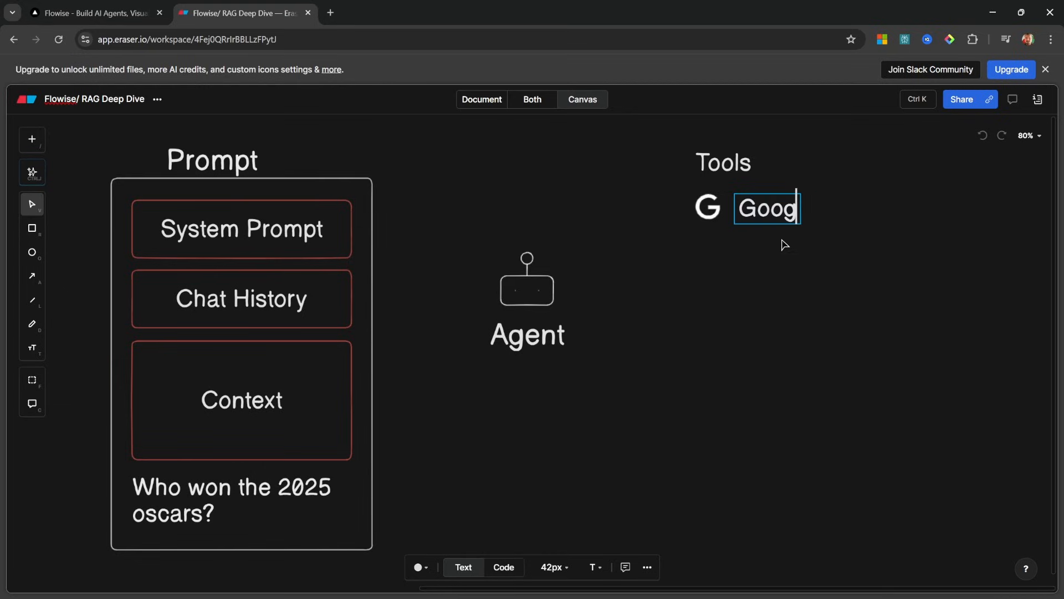
{"action": "type", "text": "le Search"}
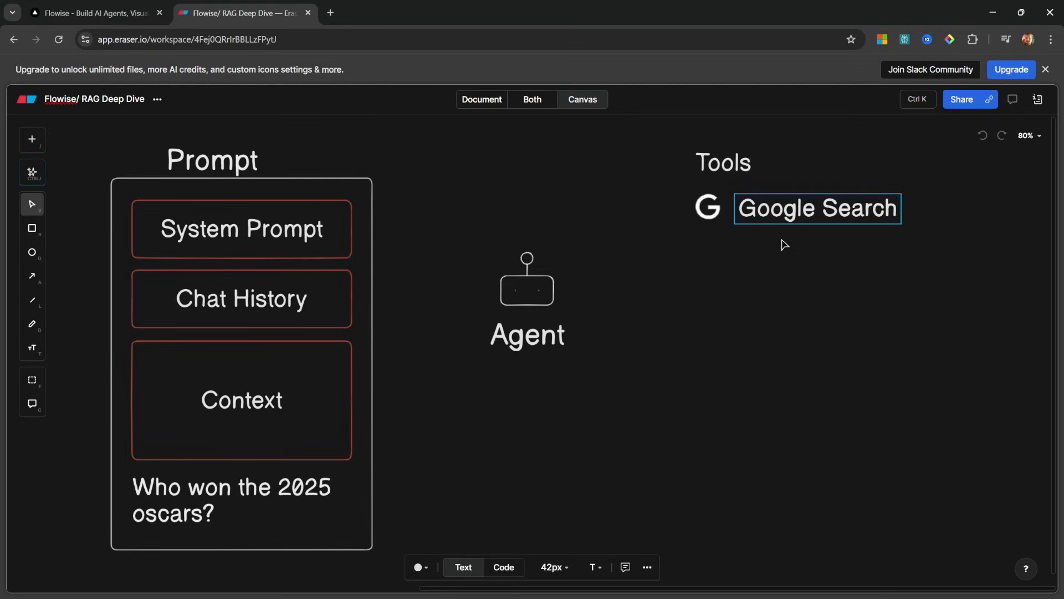
{"action": "left_click", "coordinate": [775, 323]}
Draw arrows from Agent to Google Search and from Google Search into Context
{"action": "key", "text": "a"}
{"action": "left_click_drag", "start_coordinate": [562, 311], "coordinate": [696, 209]}
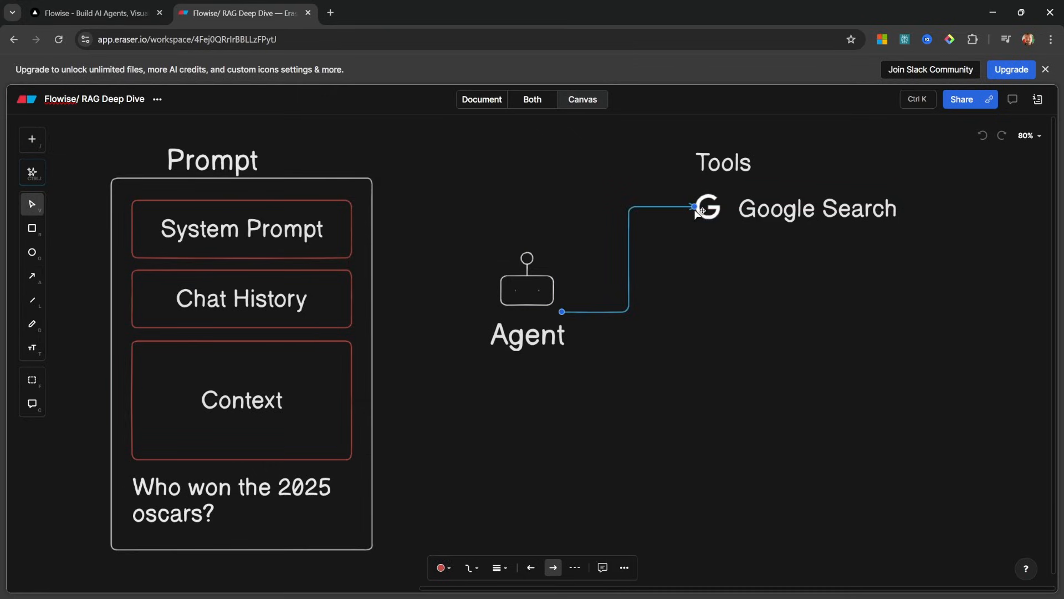
{"action": "left_click", "coordinate": [713, 266]}
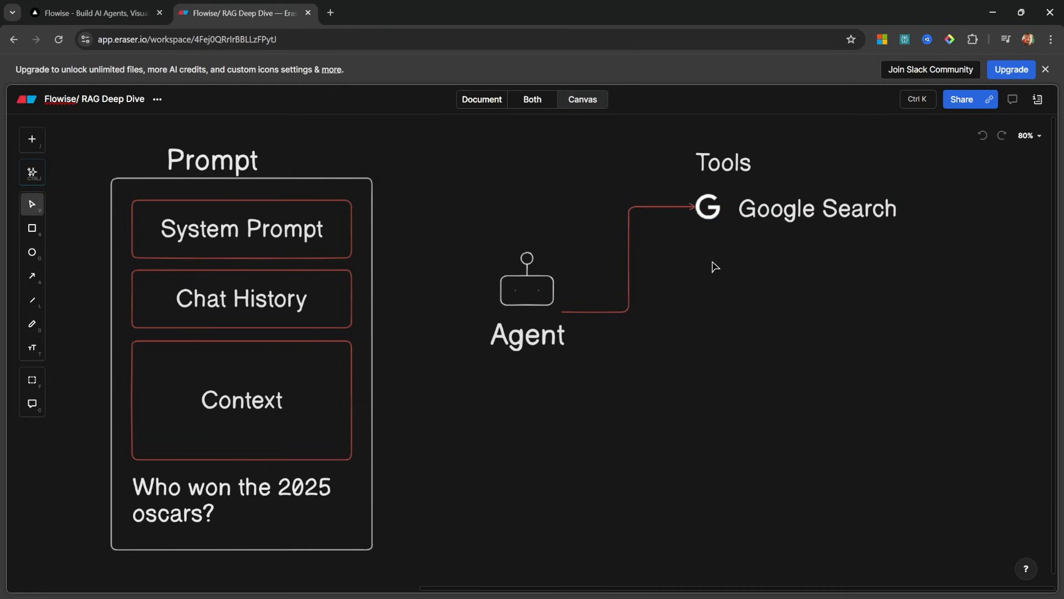
{"action": "key", "text": "a"}
{"action": "left_click_drag", "start_coordinate": [680, 228], "coordinate": [350, 400]}
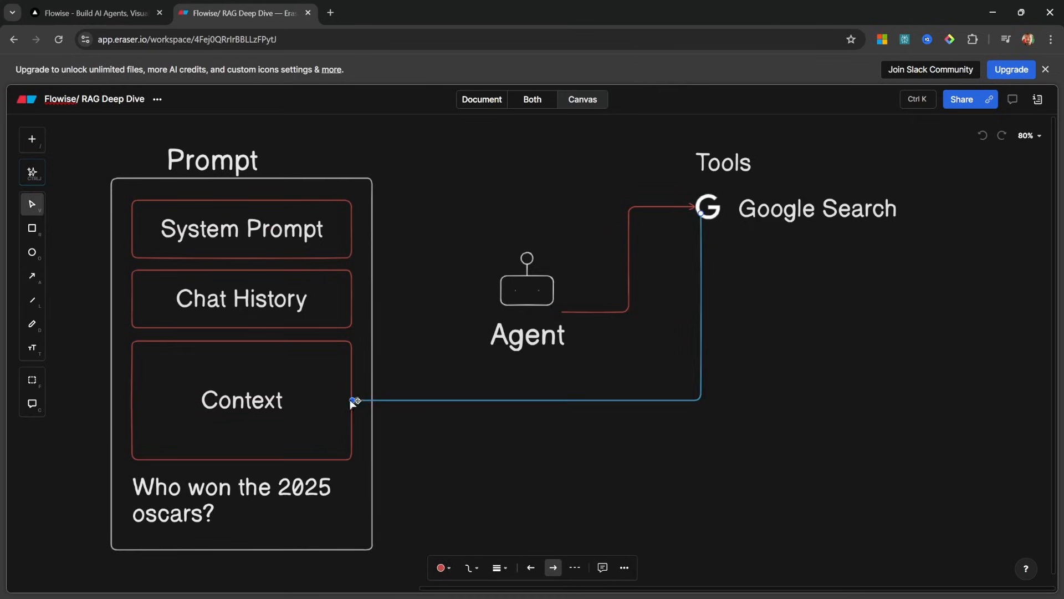
{"action": "left_click", "coordinate": [478, 472]}
Attach the Serp API tool to the Flowise Agent node
{"action": "key", "text": "ctrl+Tab"}
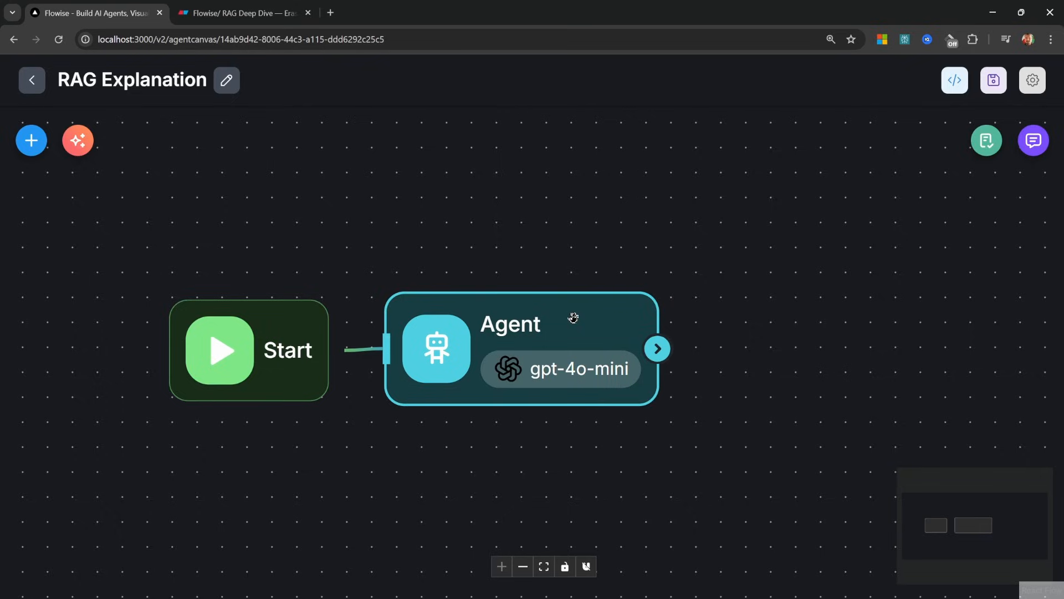
{"action": "double_click", "coordinate": [574, 312]}
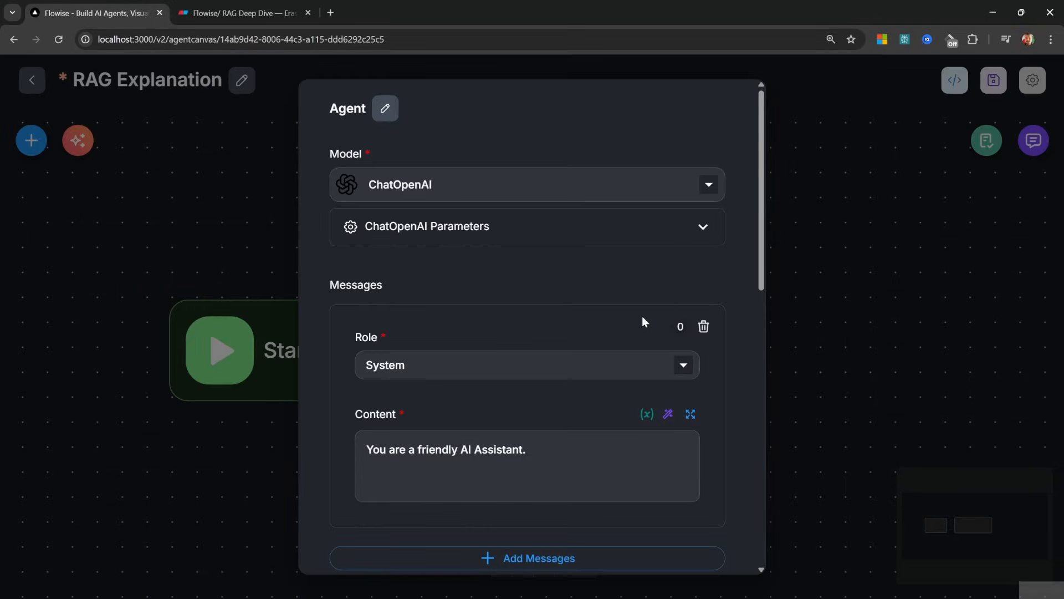
{"action": "scroll", "coordinate": [658, 275], "scroll_direction": "down", "scroll_amount": 8}
{"action": "scroll", "coordinate": [531, 256], "scroll_direction": "up", "scroll_amount": 2}
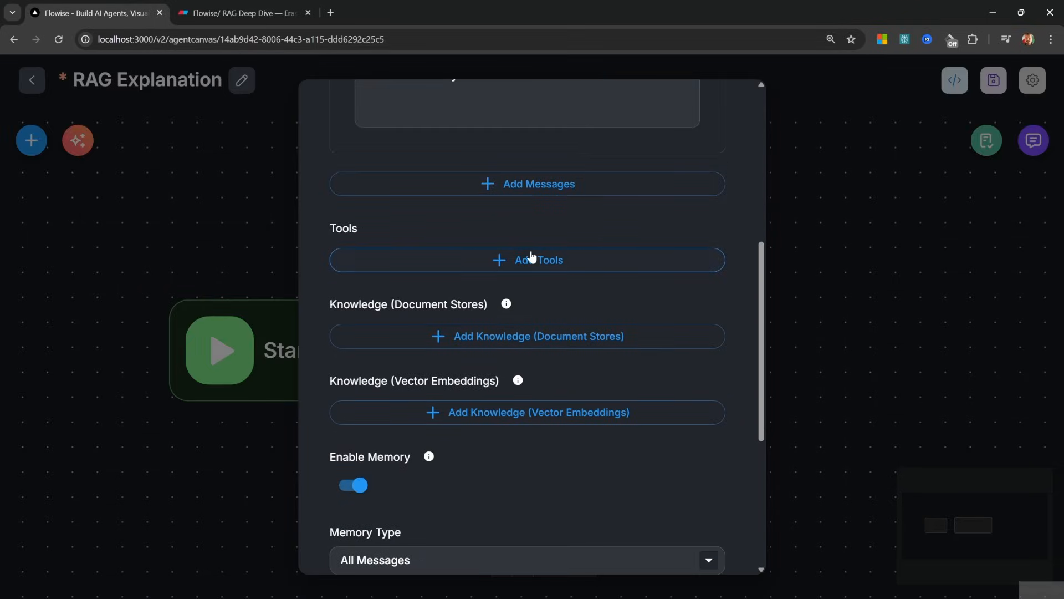
{"action": "left_click", "coordinate": [531, 258]}
{"action": "left_click", "coordinate": [523, 302]}
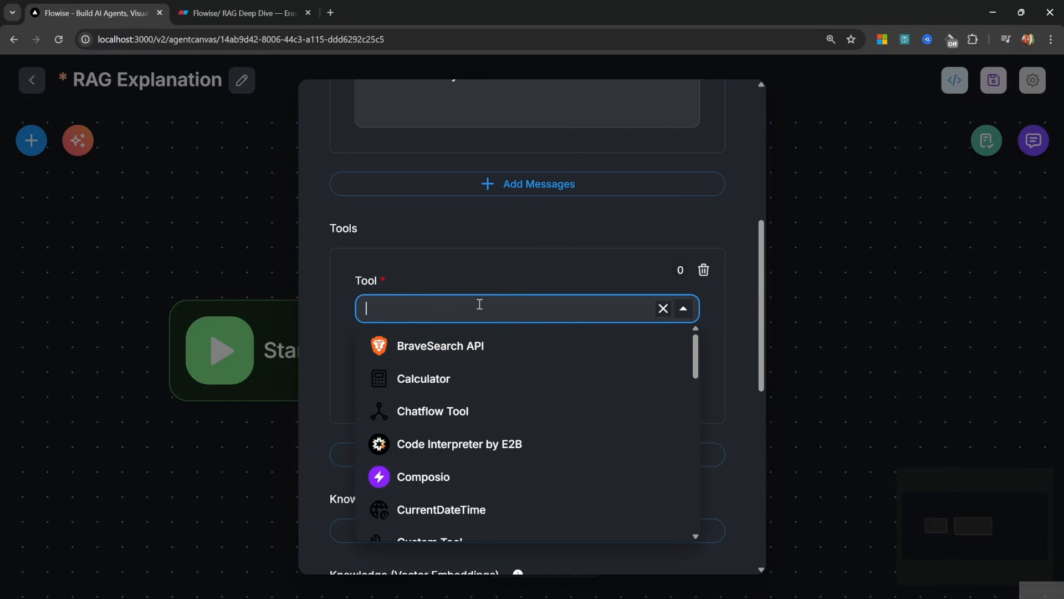
{"action": "type", "text": "serp"}
{"action": "left_click", "coordinate": [441, 348]}
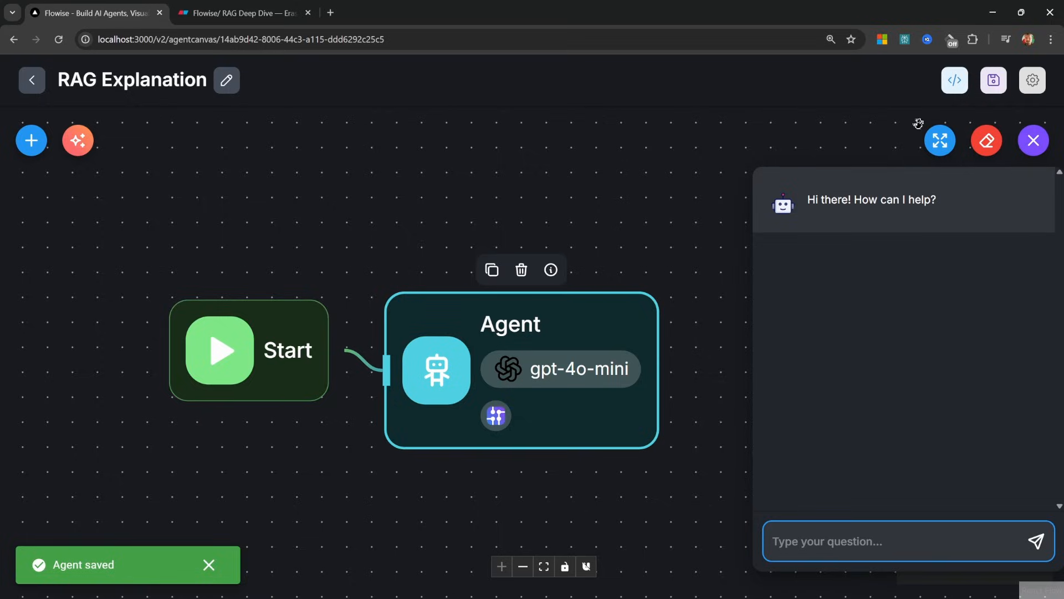
{"action": "left_click", "coordinate": [918, 124]}
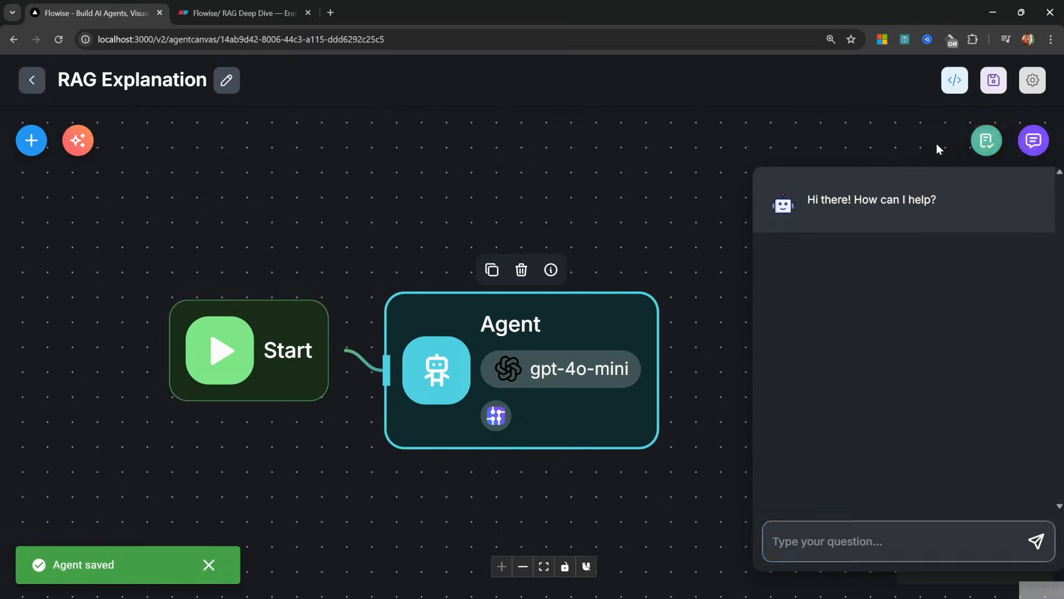
Ask the agent 'Who won the 2025 oscars?' and open its Agent step details
{"action": "type", "text": "Who won the 2025 oscars?"}
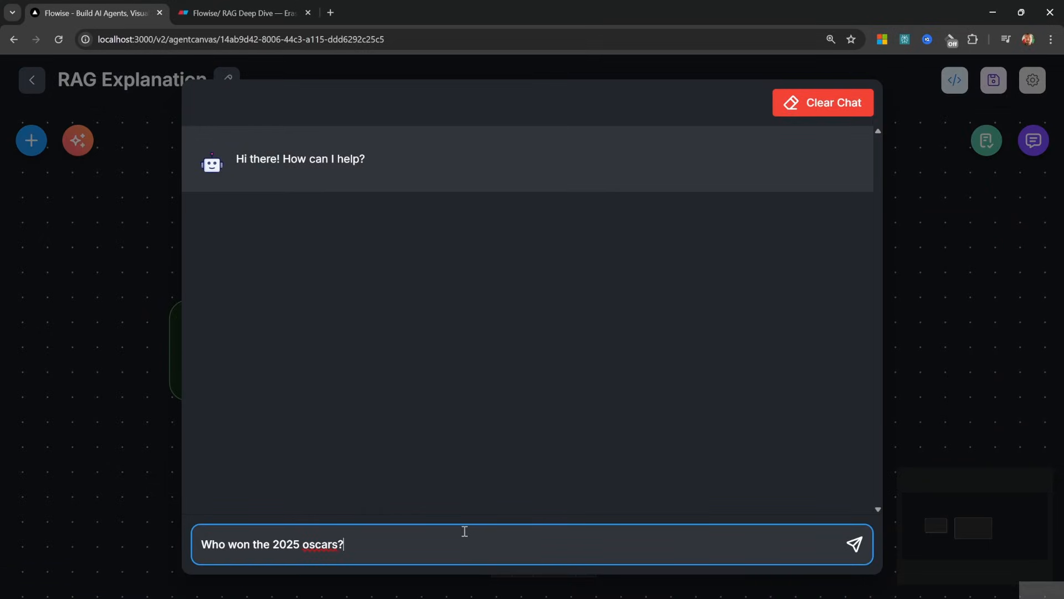
{"action": "key", "text": "Return"}
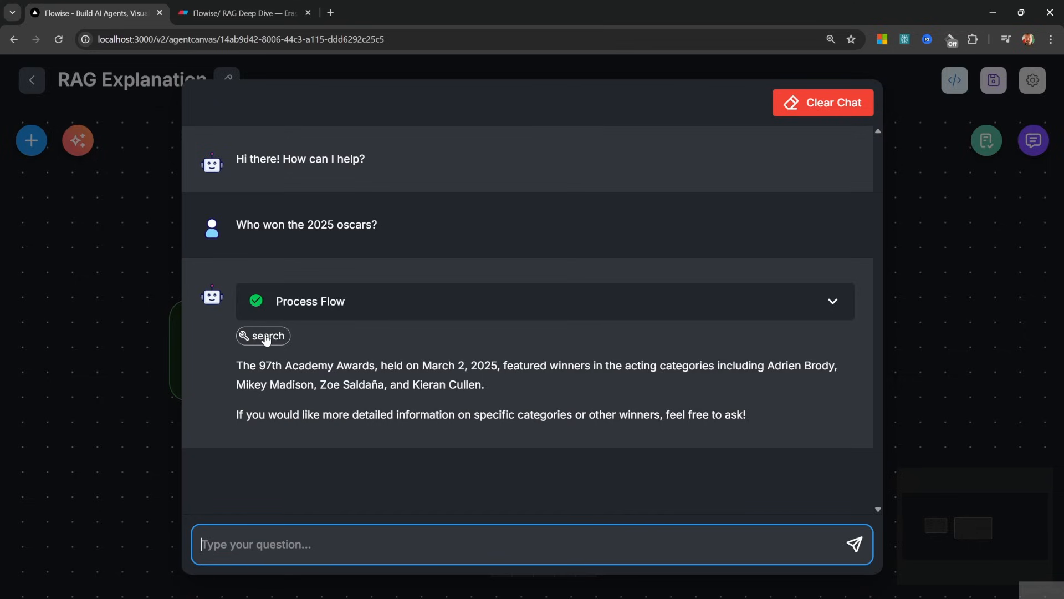
{"action": "left_click", "coordinate": [815, 306]}
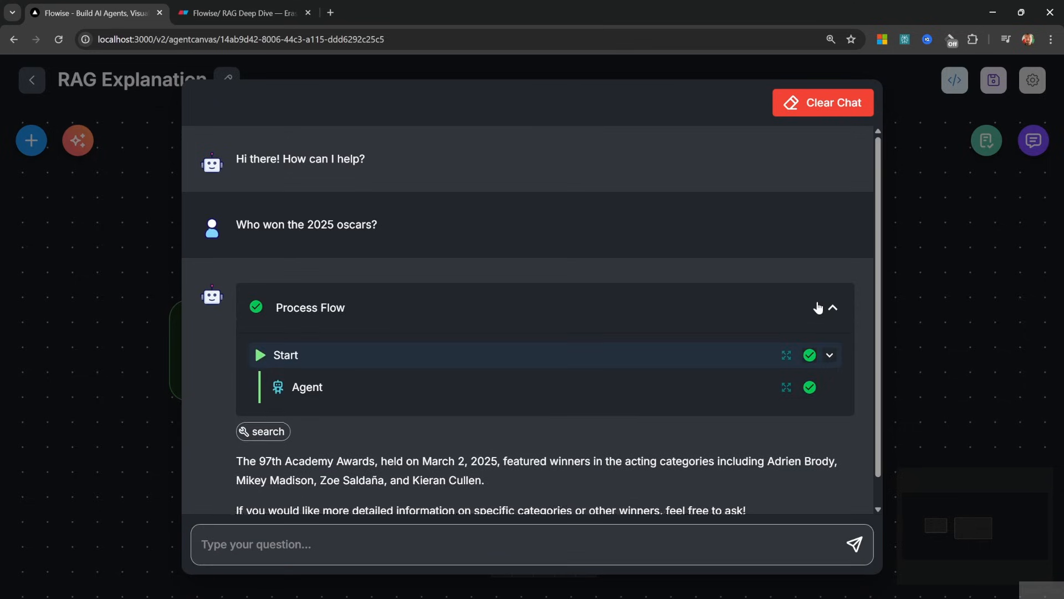
{"action": "left_click", "coordinate": [786, 387]}
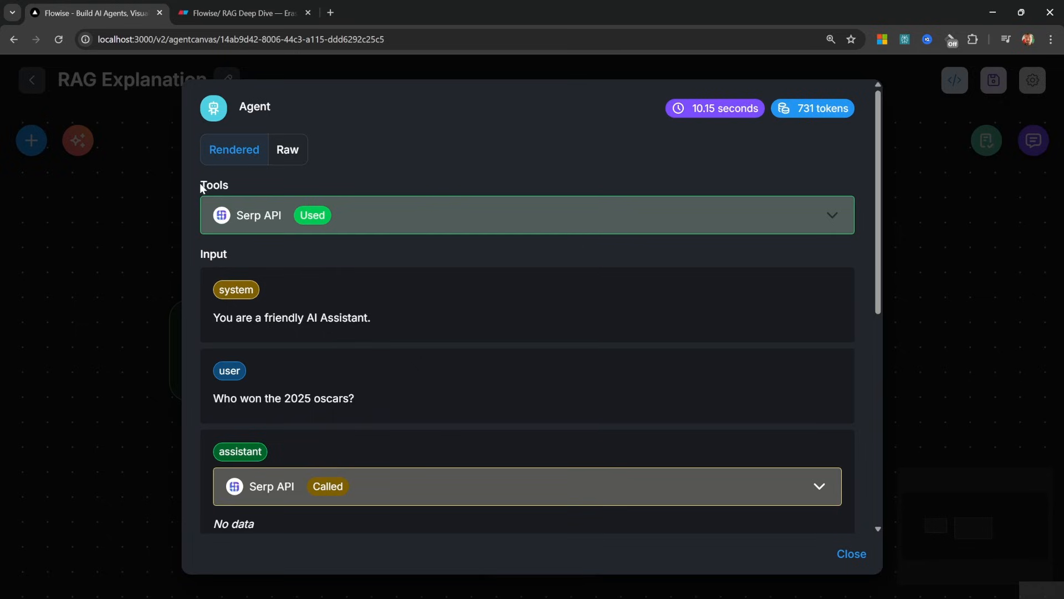
Review the Agent step's Tools section and the user's question in the message log
{"action": "left_click_drag", "start_coordinate": [201, 186], "coordinate": [237, 187]}
{"action": "left_click", "coordinate": [237, 187]}
{"action": "scroll", "coordinate": [349, 268], "scroll_direction": "down", "scroll_amount": 2}
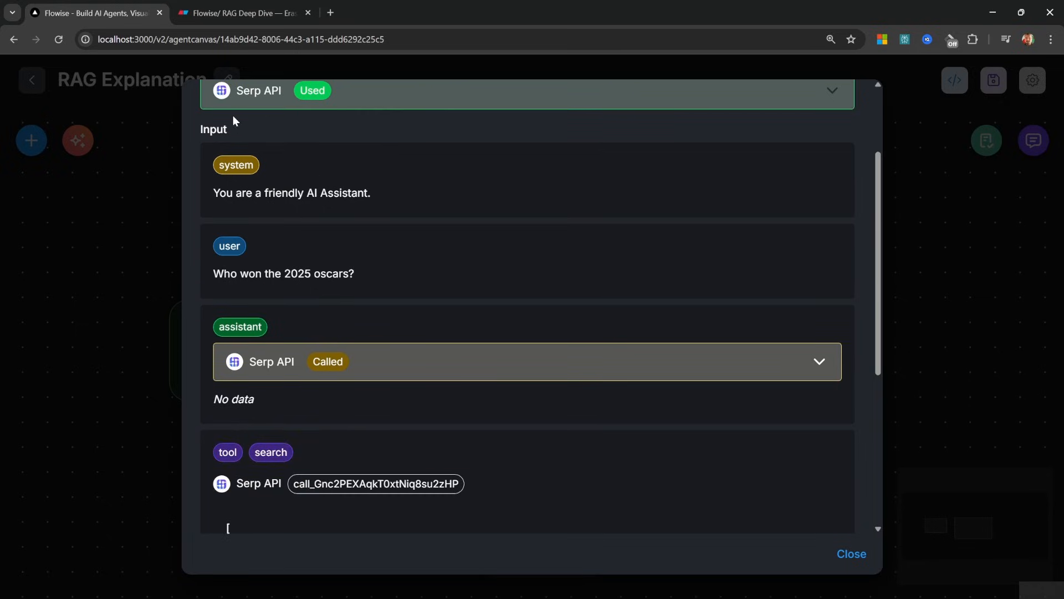
{"action": "scroll", "coordinate": [402, 199], "scroll_direction": "down", "scroll_amount": 1}
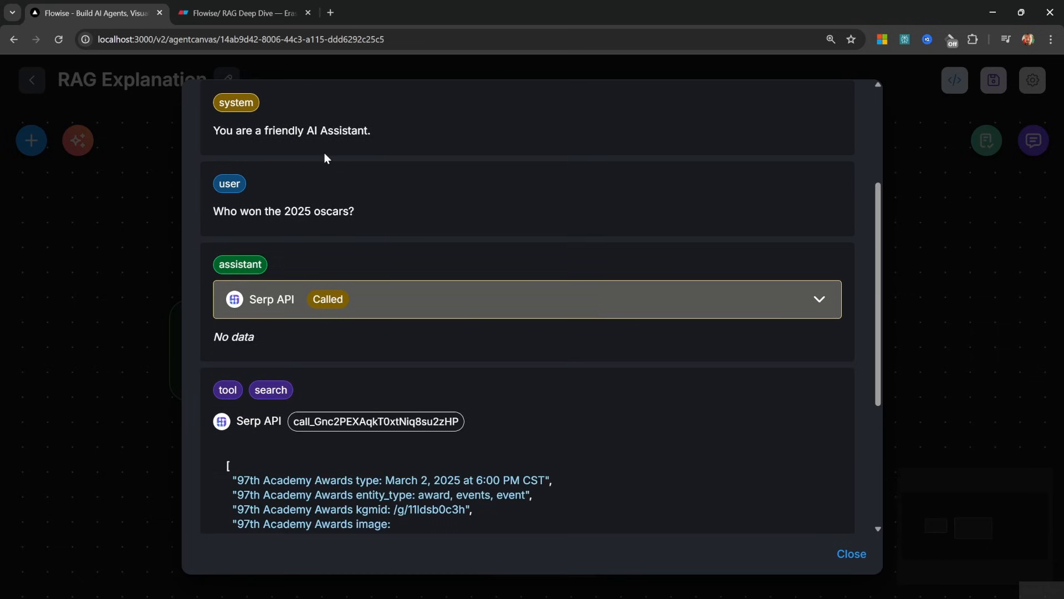
{"action": "left_click_drag", "start_coordinate": [214, 211], "coordinate": [366, 218]}
{"action": "scroll", "coordinate": [366, 219], "scroll_direction": "down", "scroll_amount": 1}
{"action": "left_click_drag", "start_coordinate": [219, 200], "coordinate": [268, 207]}
{"action": "left_click", "coordinate": [285, 203]}
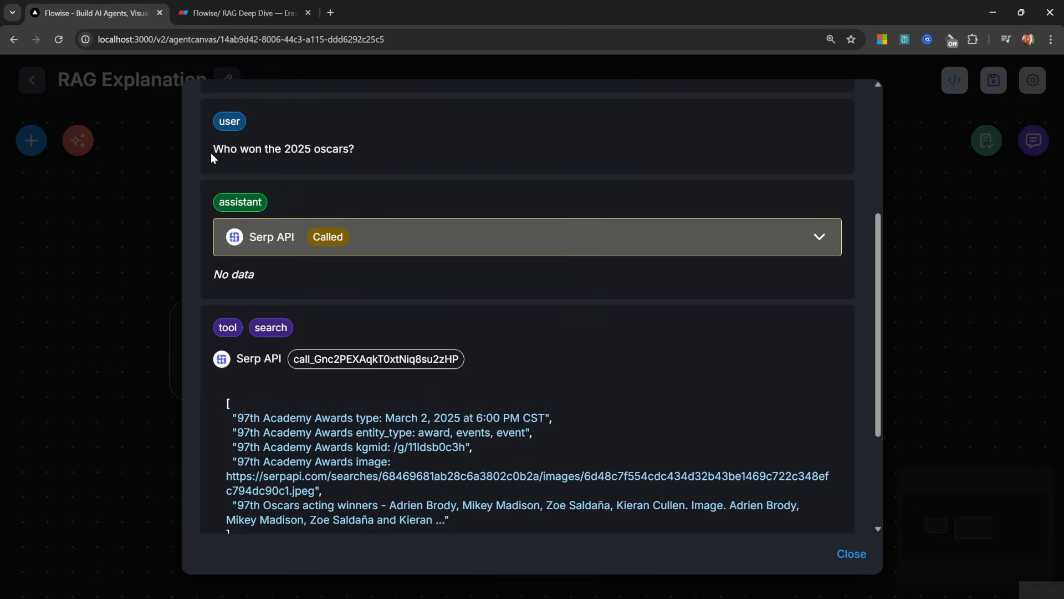
{"action": "left_click_drag", "start_coordinate": [211, 151], "coordinate": [263, 165]}
{"action": "left_click", "coordinate": [263, 165]}
Highlight the Serp API search result in the log, then select Eraser's Context box
{"action": "scroll", "coordinate": [353, 264], "scroll_direction": "down", "scroll_amount": 3}
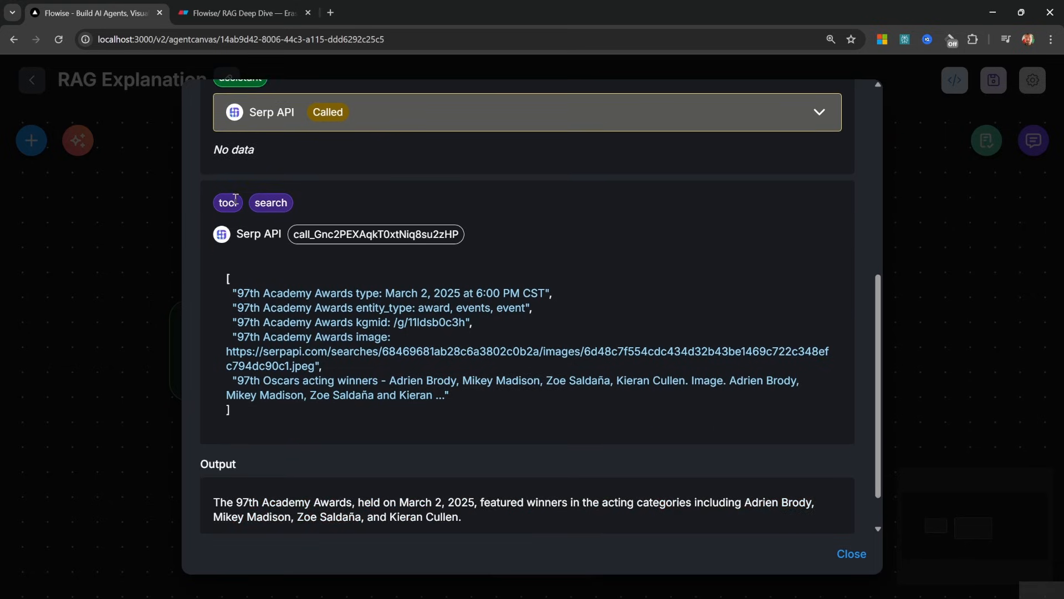
{"action": "left_click_drag", "start_coordinate": [252, 417], "coordinate": [205, 269]}
{"action": "left_click", "coordinate": [467, 301]}
{"action": "scroll", "coordinate": [540, 375], "scroll_direction": "down", "scroll_amount": 1}
{"action": "left_click_drag", "start_coordinate": [467, 349], "coordinate": [235, 242]}
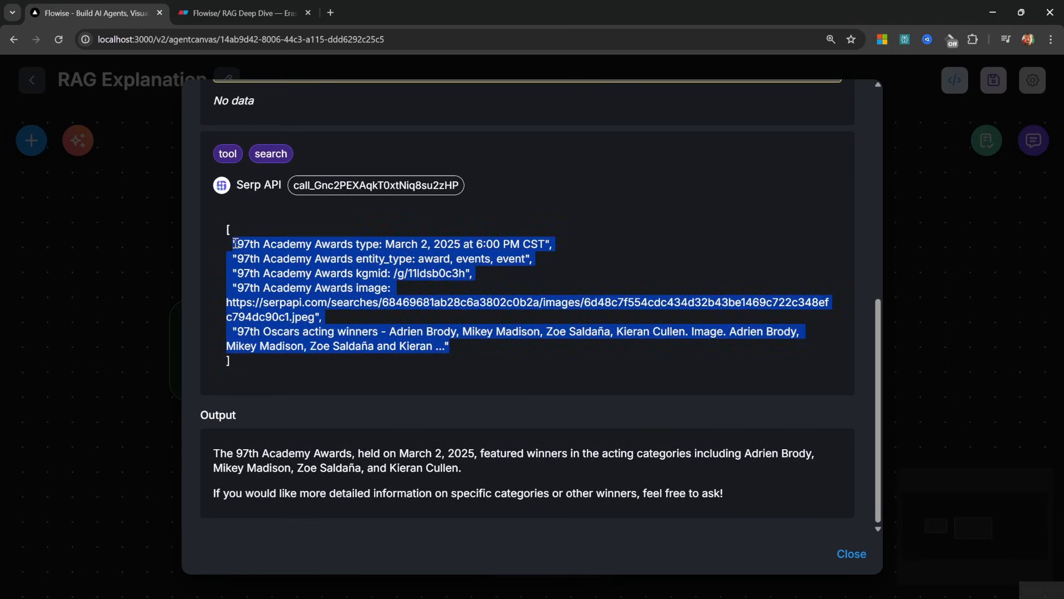
{"action": "left_click", "coordinate": [244, 12]}
{"action": "left_click", "coordinate": [272, 430]}
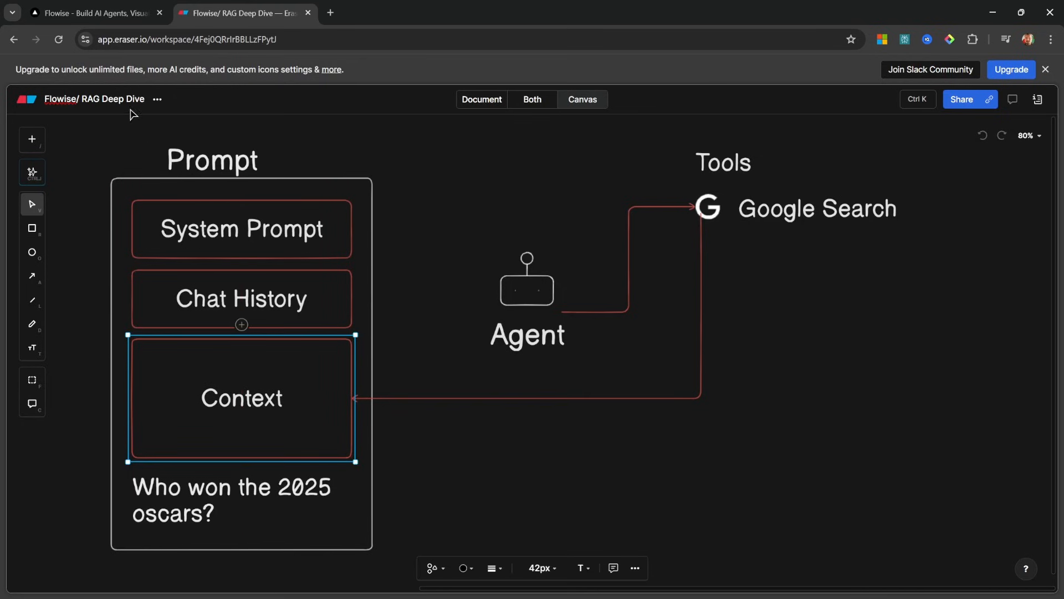
Back in Flowise, highlight the agent's final answer about the 2025 Oscars
{"action": "left_click", "coordinate": [117, 12]}
{"action": "left_click", "coordinate": [470, 482]}
{"action": "left_click_drag", "start_coordinate": [749, 517], "coordinate": [208, 458]}
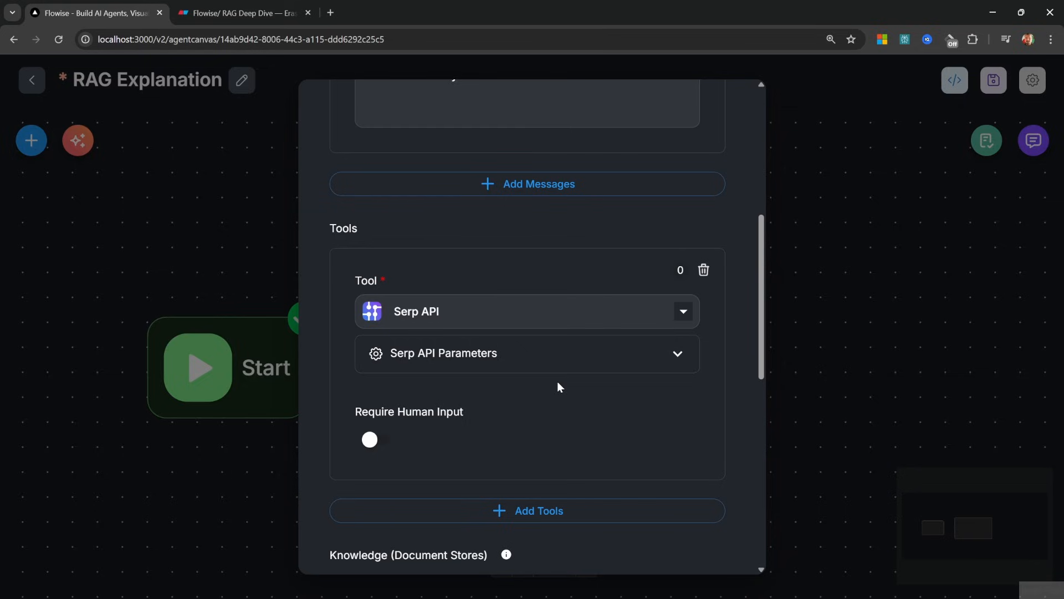
Scroll through the Agent settings dialog without changing anything
{"action": "scroll", "coordinate": [660, 355], "scroll_direction": "down", "scroll_amount": 2}
{"action": "scroll", "coordinate": [665, 375], "scroll_direction": "up", "scroll_amount": 1}
{"action": "scroll", "coordinate": [670, 394], "scroll_direction": "up", "scroll_amount": 1}
In Eraser, remove the tool arrows, add a Contacts database under Google Search, and paste the contact-email question
{"action": "left_click", "coordinate": [233, 12]}
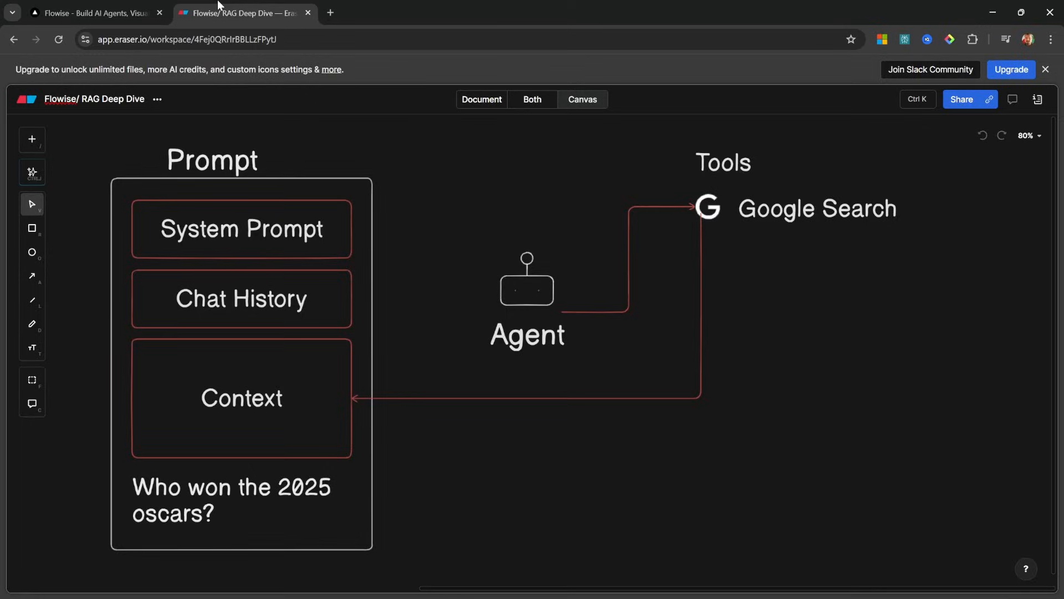
{"action": "mouse_move", "coordinate": [319, 434]}
{"action": "left_mouse_down"}
{"action": "mouse_move", "coordinate": [307, 439]}
{"action": "mouse_move", "coordinate": [318, 438]}
{"action": "left_mouse_up"}
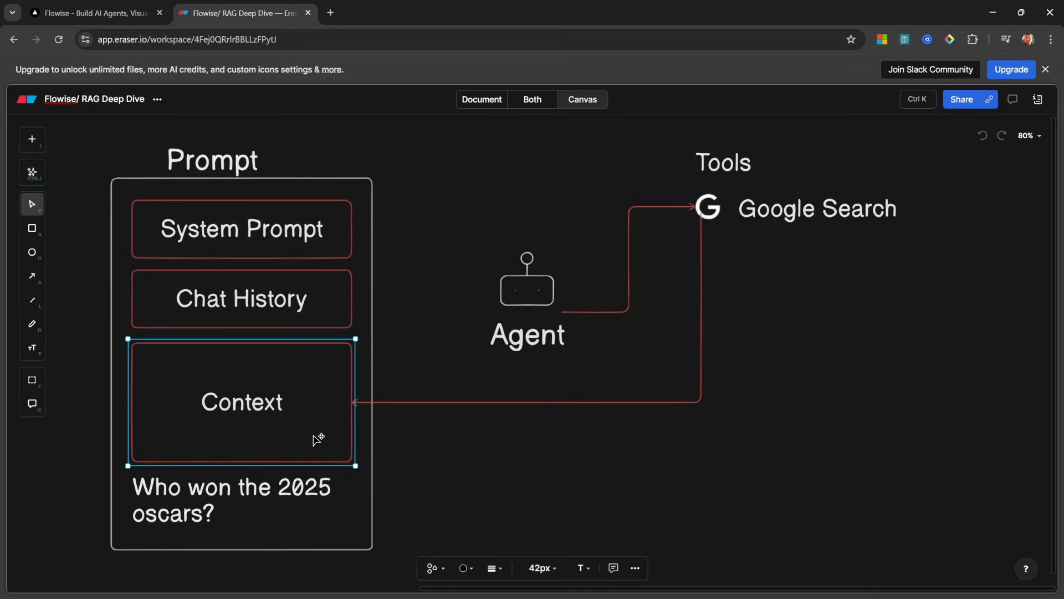
{"action": "key", "text": "Escape"}
{"action": "key", "text": "/"}
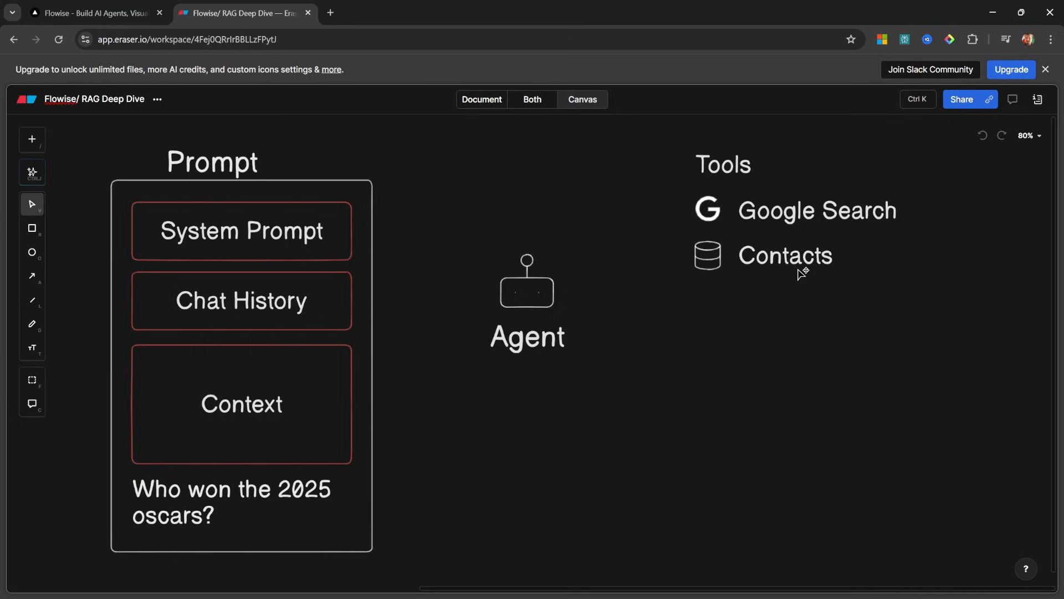
{"action": "double_click", "coordinate": [199, 493]}
{"action": "type", "text": "What is Jane's email address?"}
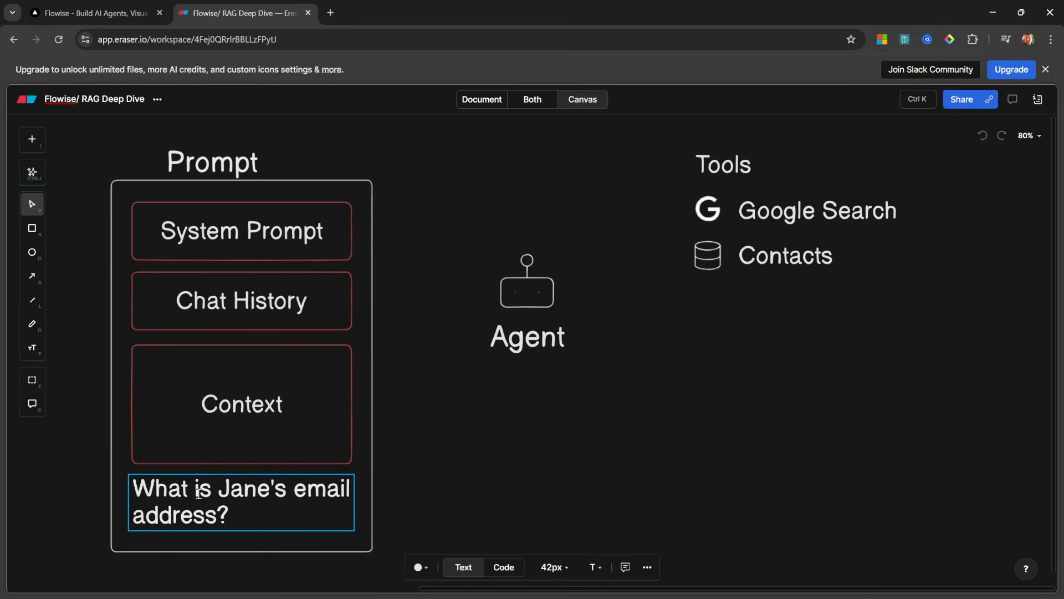
Draw arrows from the Agent robot to Contacts and from Contacts into the Context box
{"action": "left_click", "coordinate": [488, 506]}
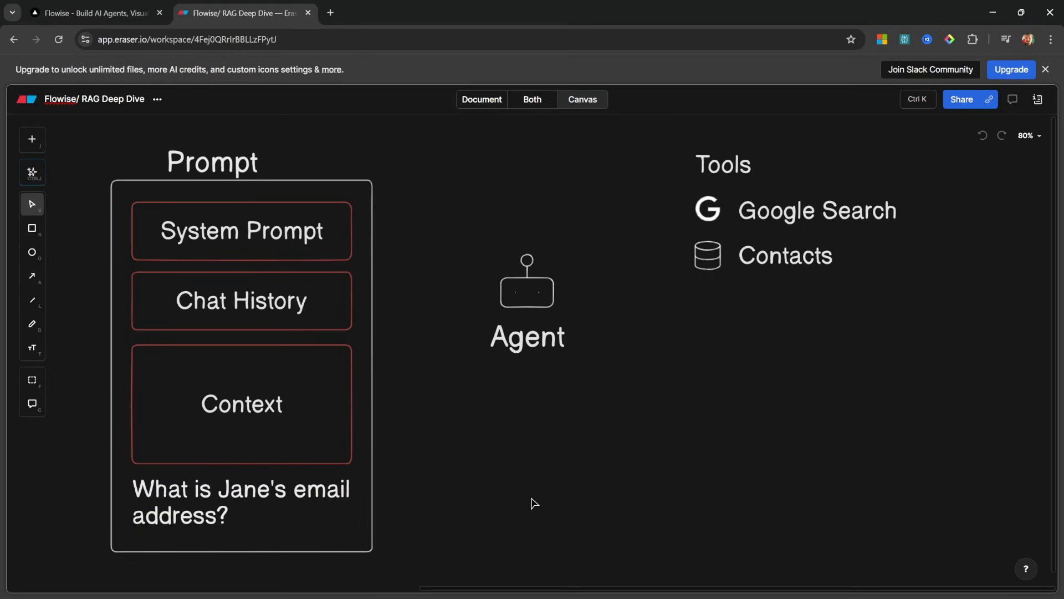
{"action": "left_click", "coordinate": [557, 310]}
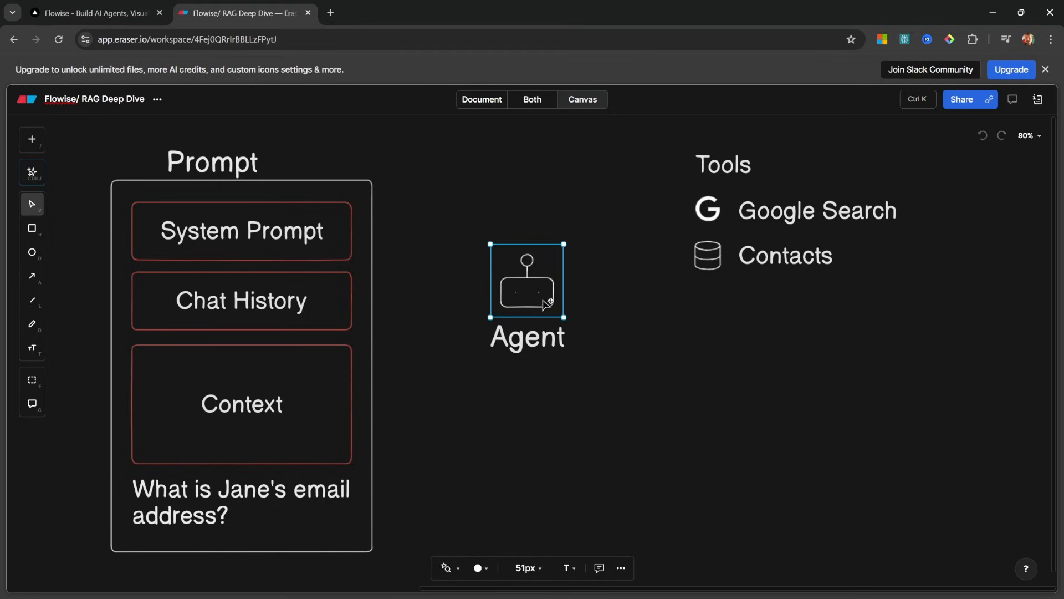
{"action": "key", "text": "a"}
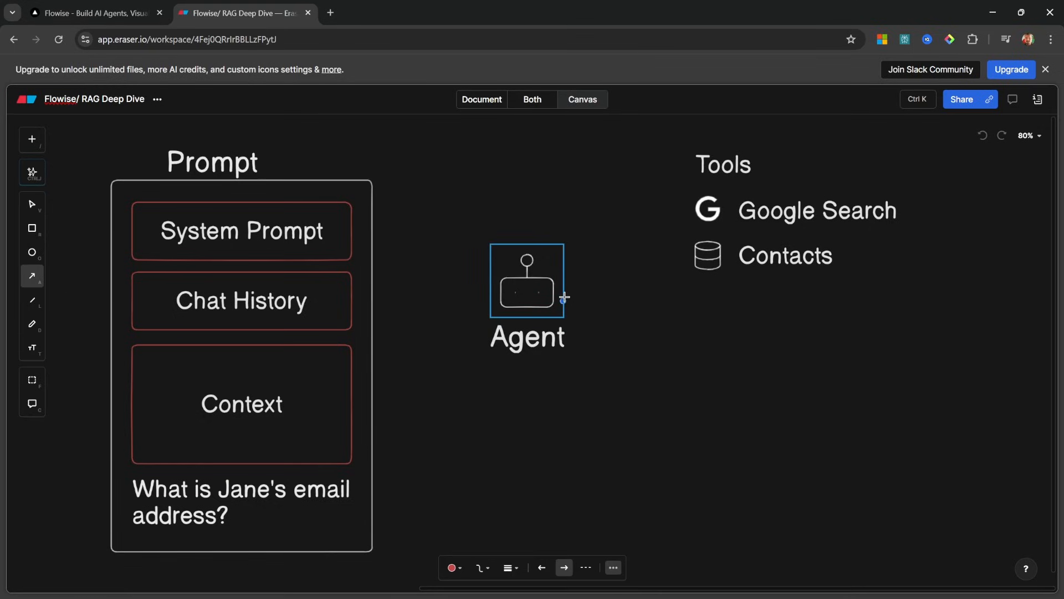
{"action": "left_click_drag", "start_coordinate": [564, 297], "coordinate": [693, 254]}
{"action": "left_click", "coordinate": [694, 275]}
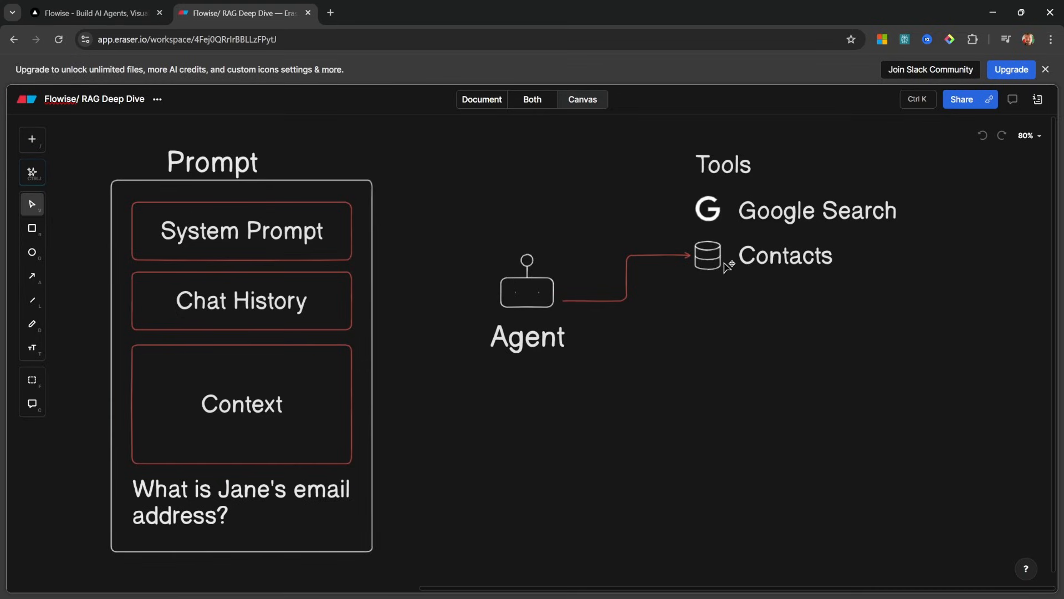
{"action": "key", "text": "a"}
{"action": "left_click_drag", "start_coordinate": [690, 264], "coordinate": [354, 402]}
{"action": "left_click", "coordinate": [510, 471]}
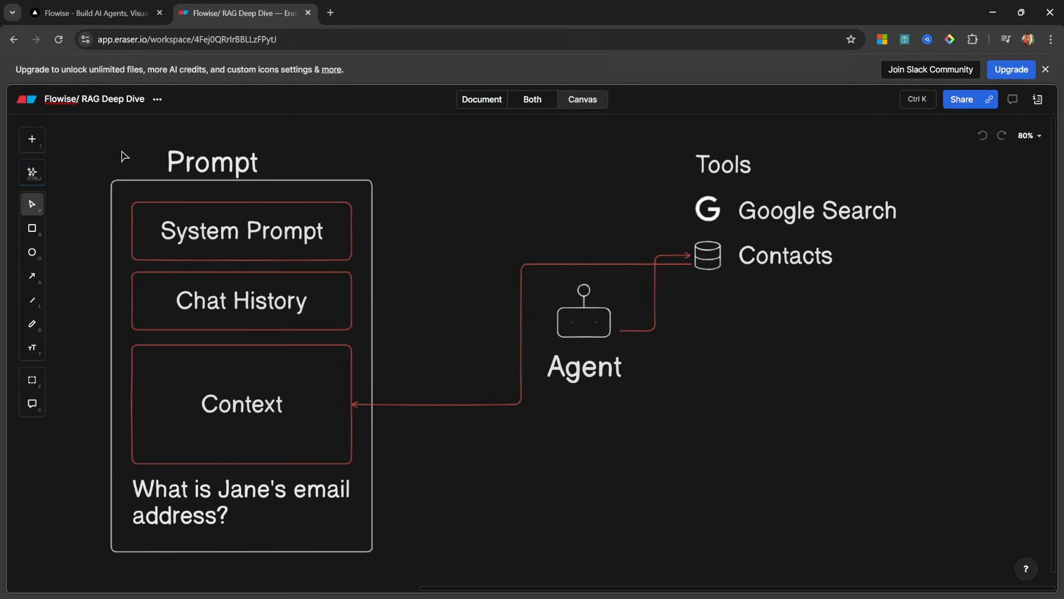
{"action": "left_click", "coordinate": [96, 12]}
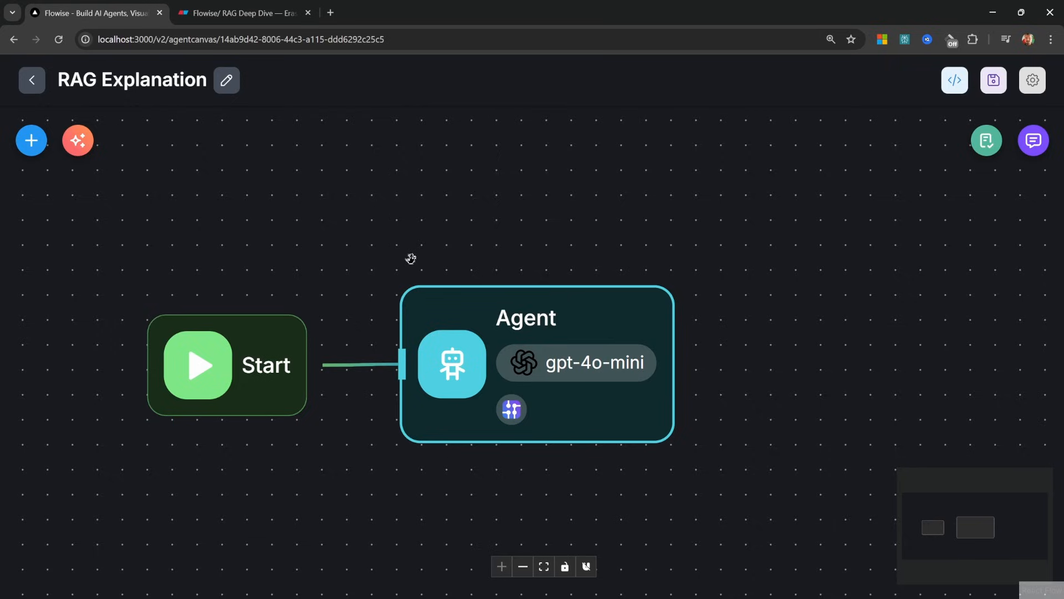
Create a new document store named 'Invoices' and bring up its document loader choices
{"action": "left_click_drag", "start_coordinate": [437, 271], "coordinate": [419, 259]}
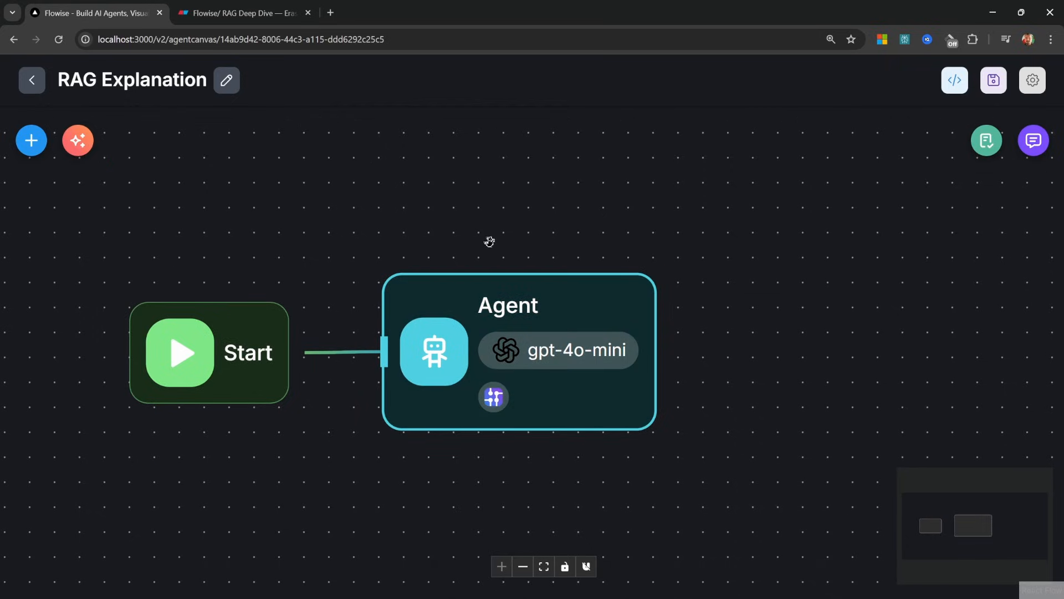
{"action": "left_click", "coordinate": [32, 82]}
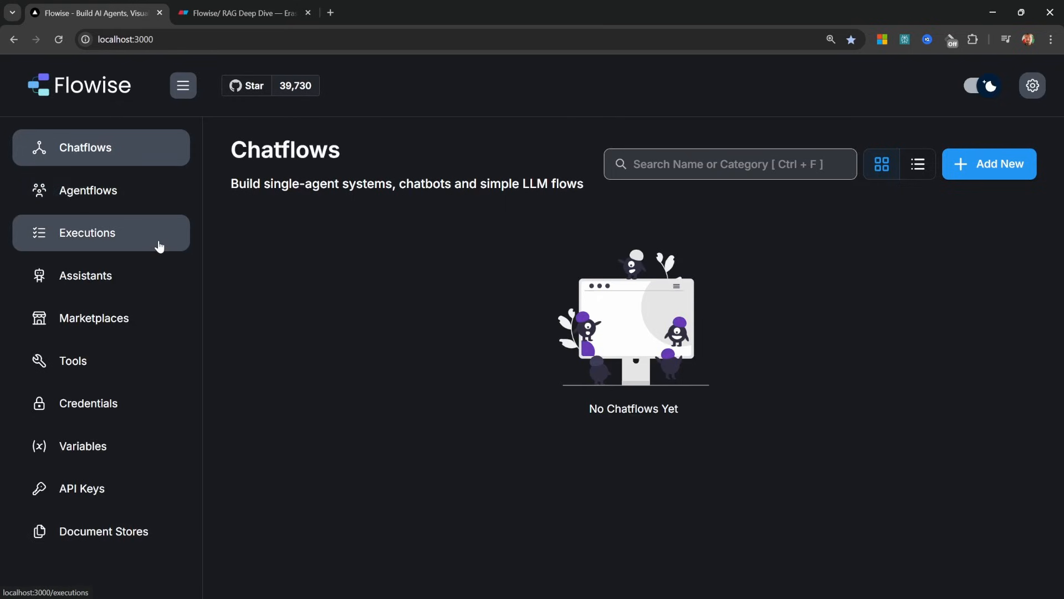
{"action": "left_click", "coordinate": [133, 531]}
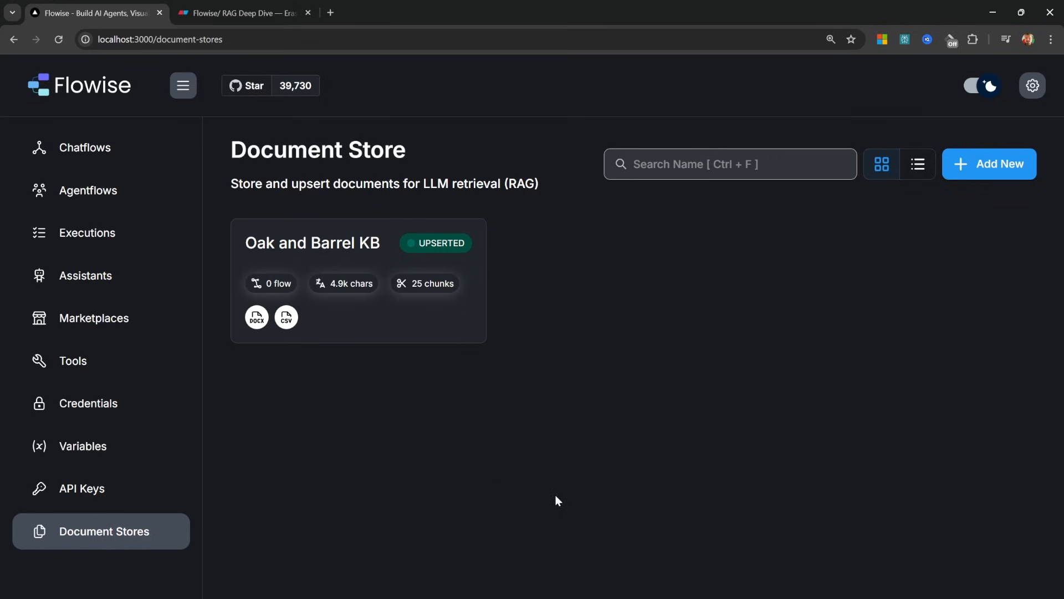
{"action": "left_click", "coordinate": [978, 172]}
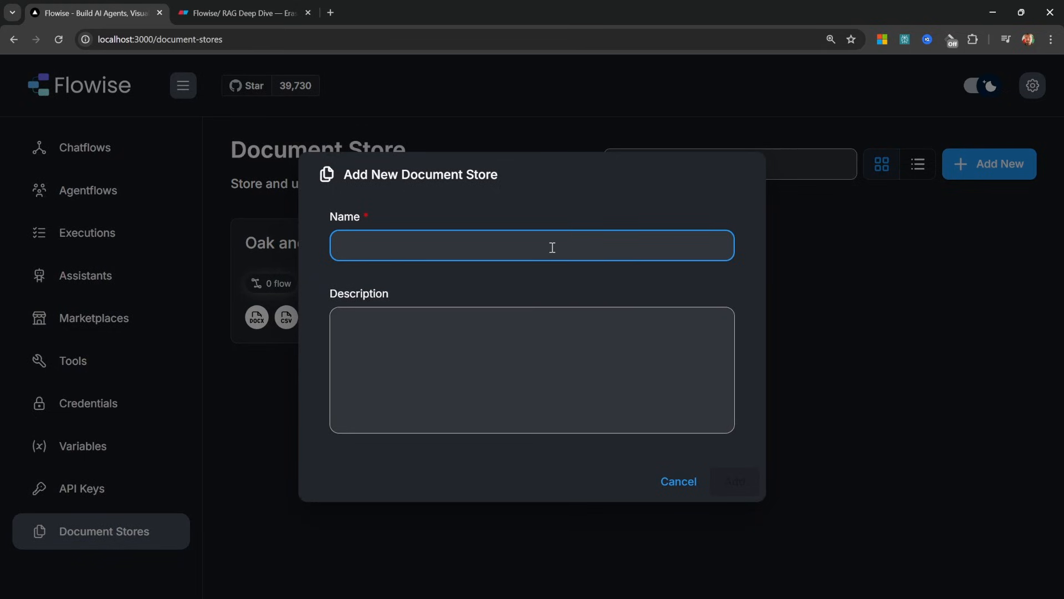
{"action": "type", "text": "Invoices"}
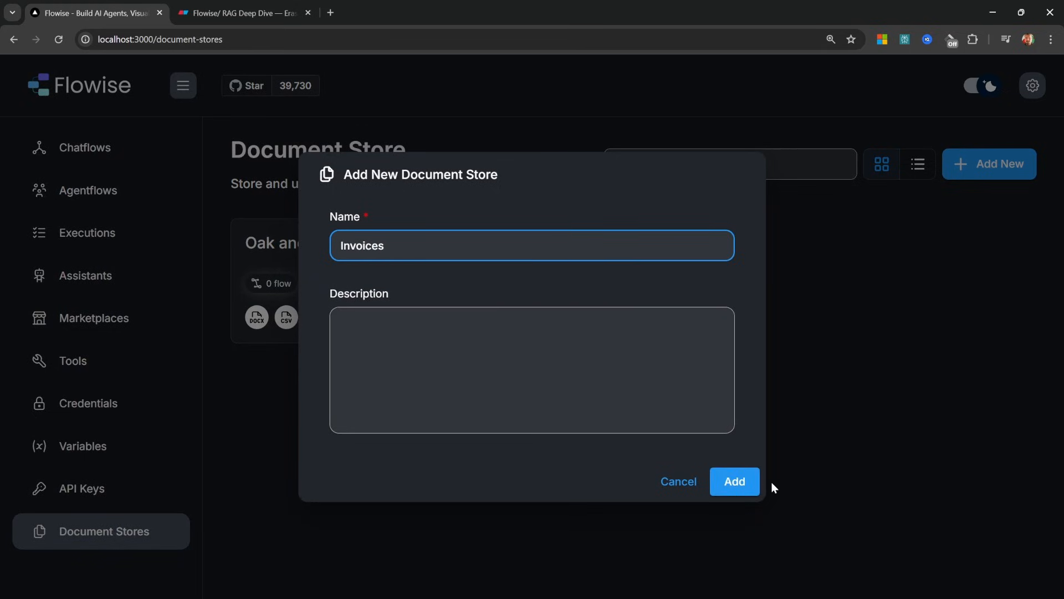
{"action": "left_click", "coordinate": [751, 493]}
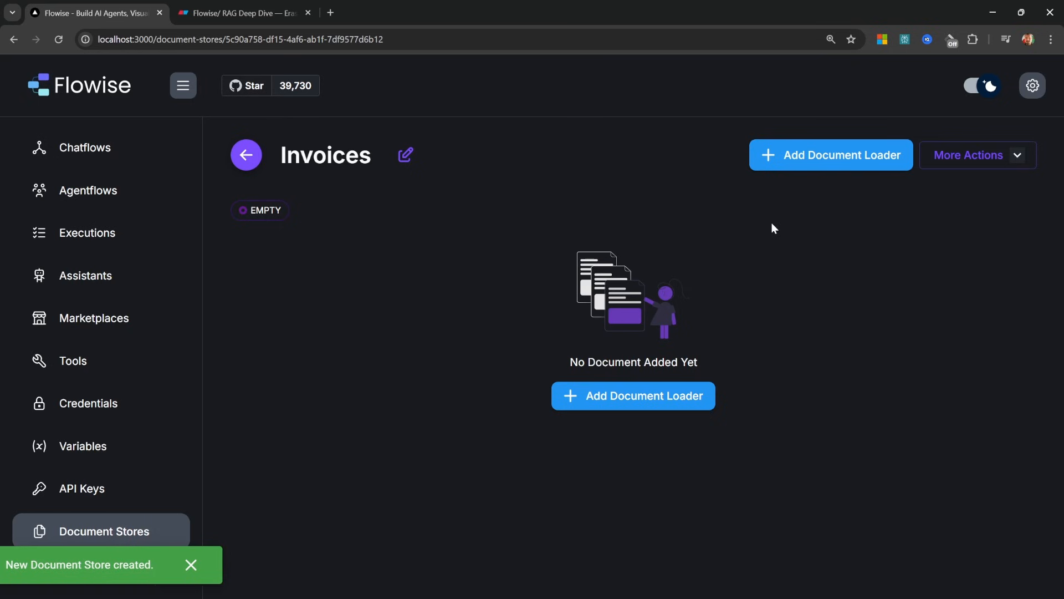
{"action": "left_click", "coordinate": [835, 161]}
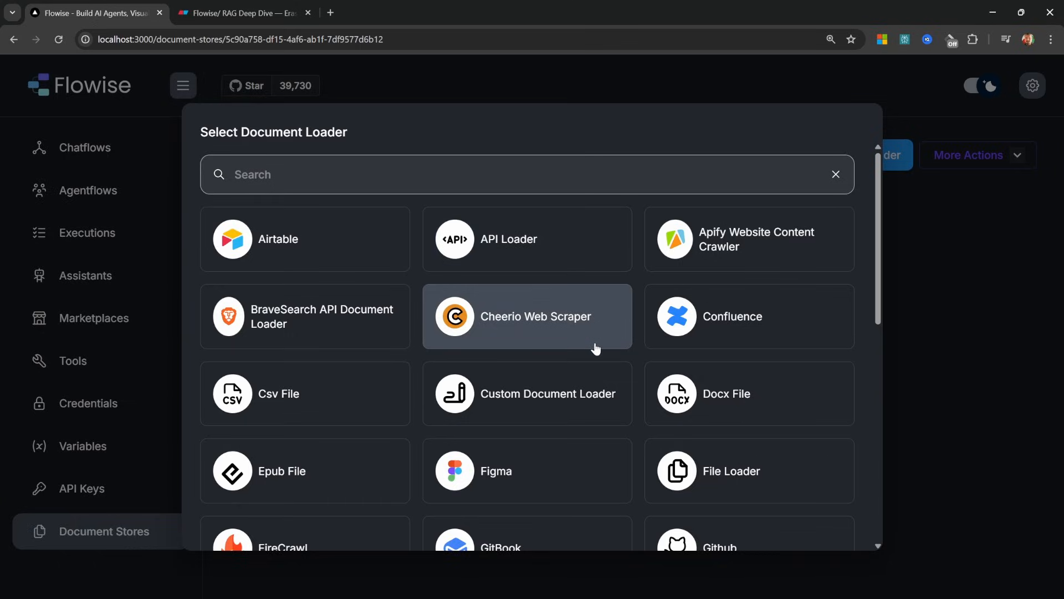
Add a Pdf File loader to Invoices and load sample-invoice.pdf into it
{"action": "scroll", "coordinate": [603, 351], "scroll_direction": "down", "scroll_amount": 2}
{"action": "scroll", "coordinate": [603, 351], "scroll_direction": "up", "scroll_amount": 2}
{"action": "left_click", "coordinate": [514, 175]}
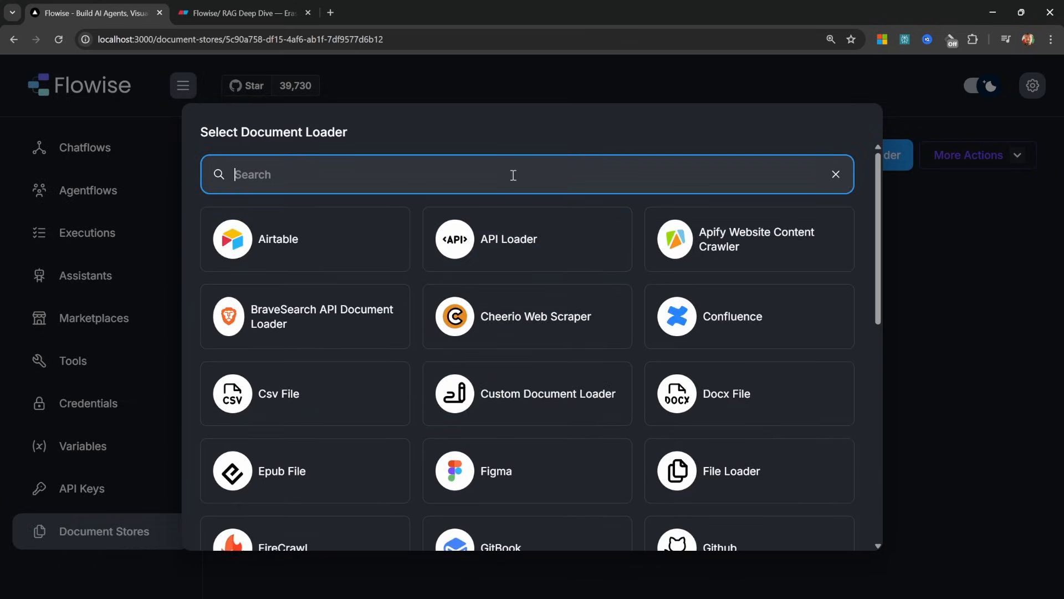
{"action": "type", "text": "pdf"}
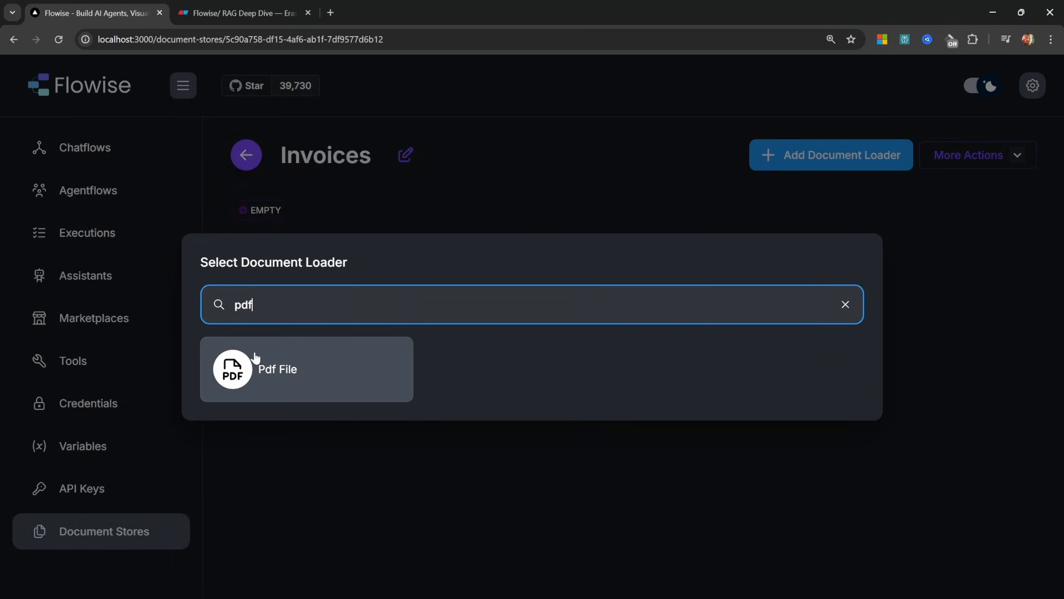
{"action": "left_click", "coordinate": [279, 374]}
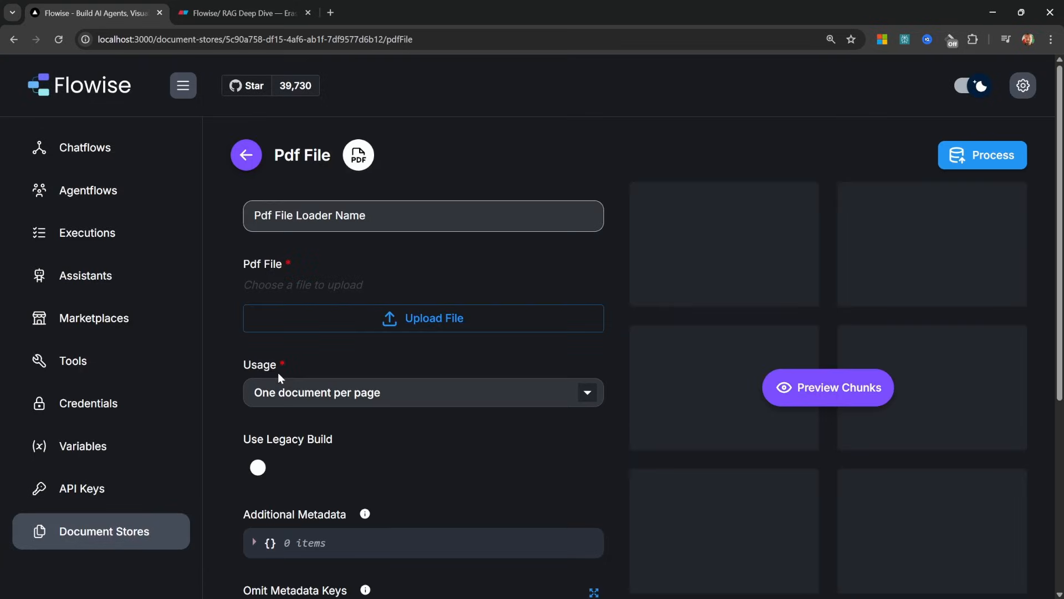
{"action": "left_click", "coordinate": [425, 323]}
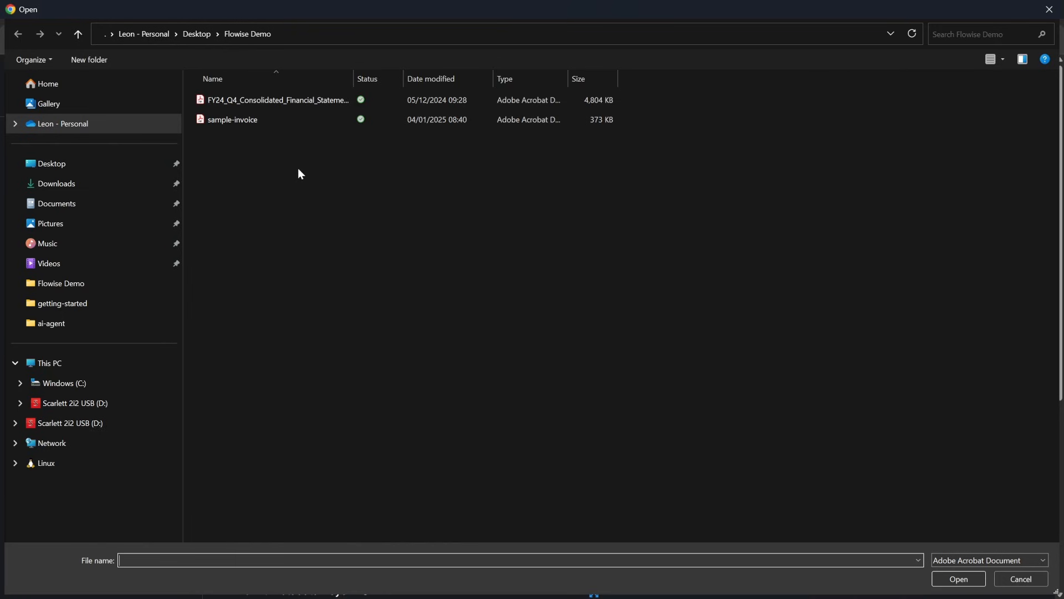
{"action": "double_click", "coordinate": [242, 120]}
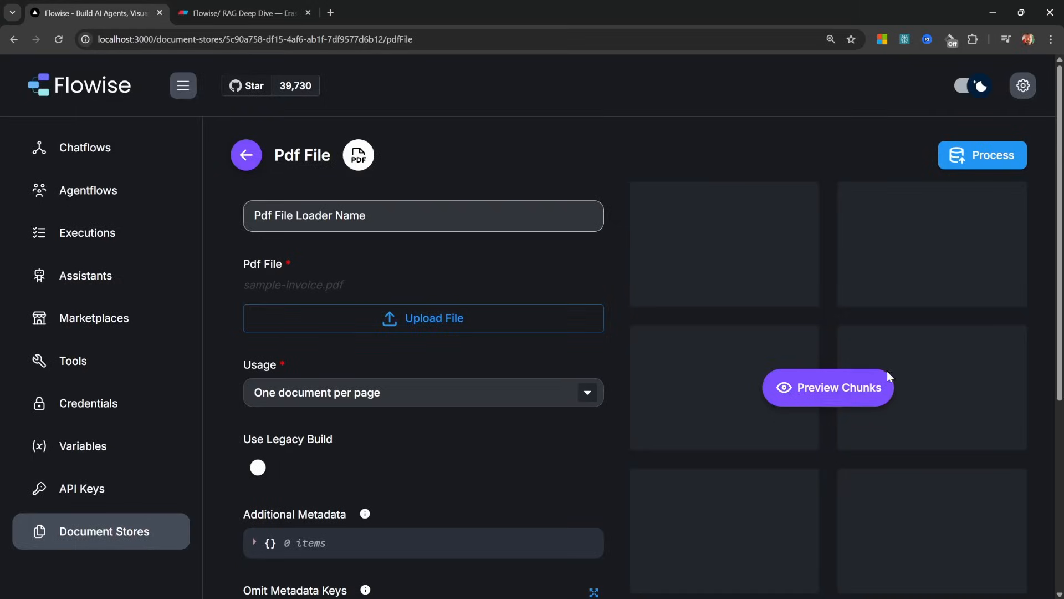
Preview how sample-invoice.pdf splits into 3 chunks
{"action": "left_click", "coordinate": [847, 387]}
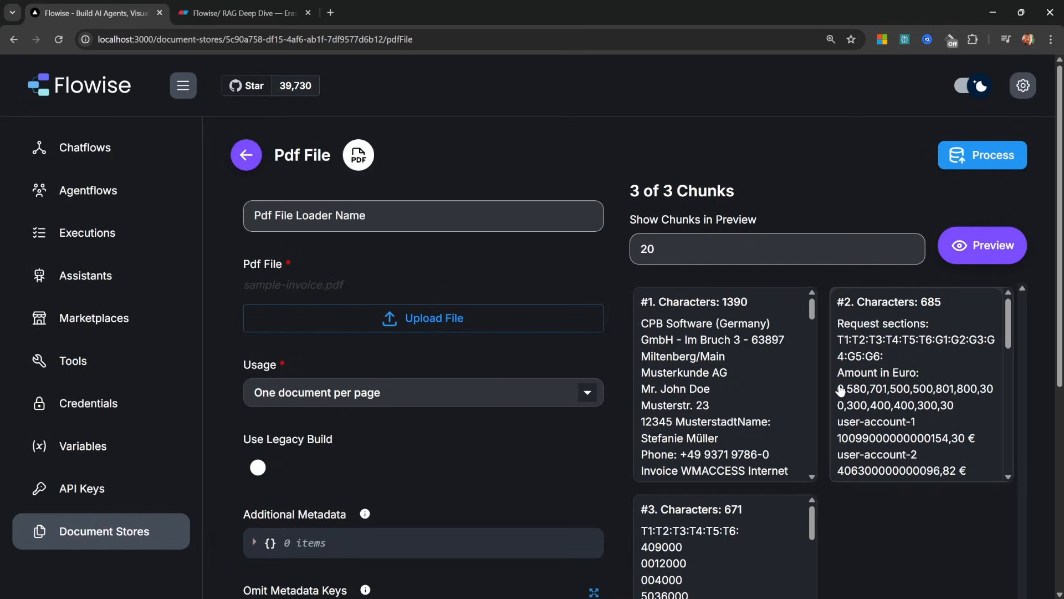
{"action": "scroll", "coordinate": [720, 546], "scroll_direction": "down", "scroll_amount": 5}
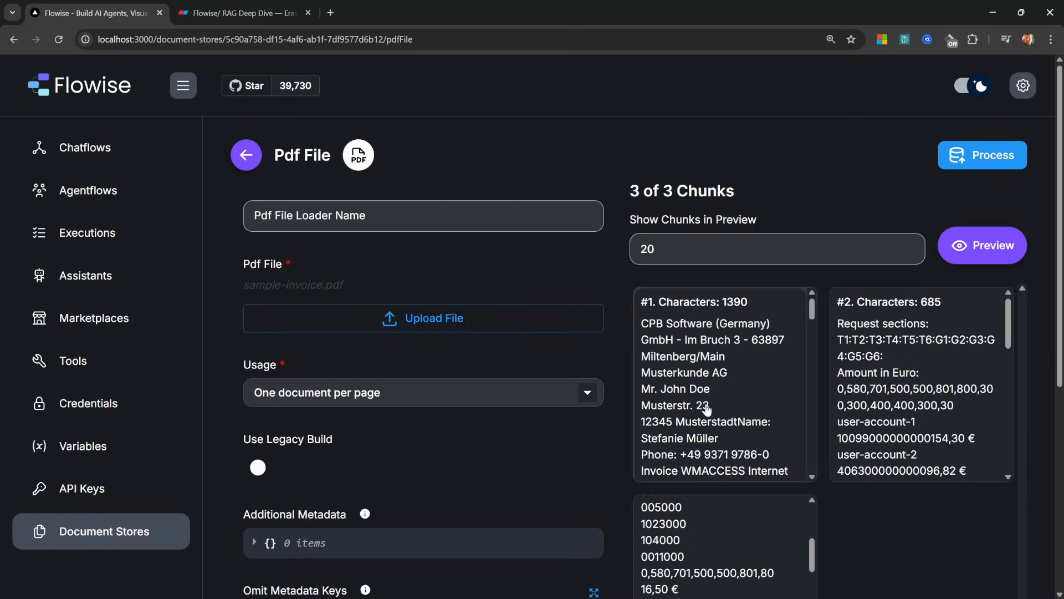
{"action": "scroll", "coordinate": [375, 189], "scroll_direction": "down", "scroll_amount": 6}
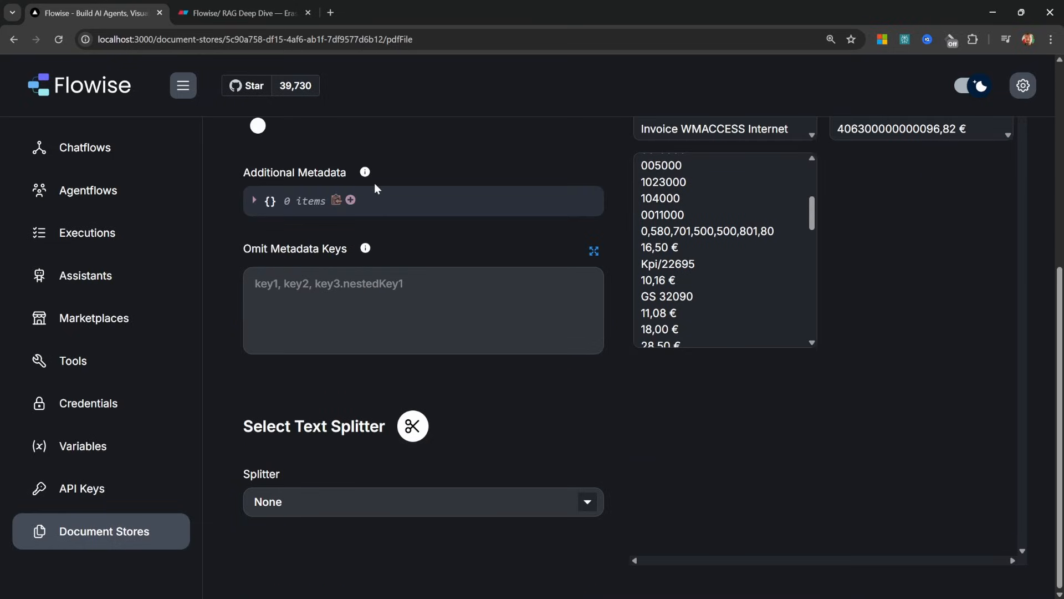
{"action": "left_click", "coordinate": [244, 12]}
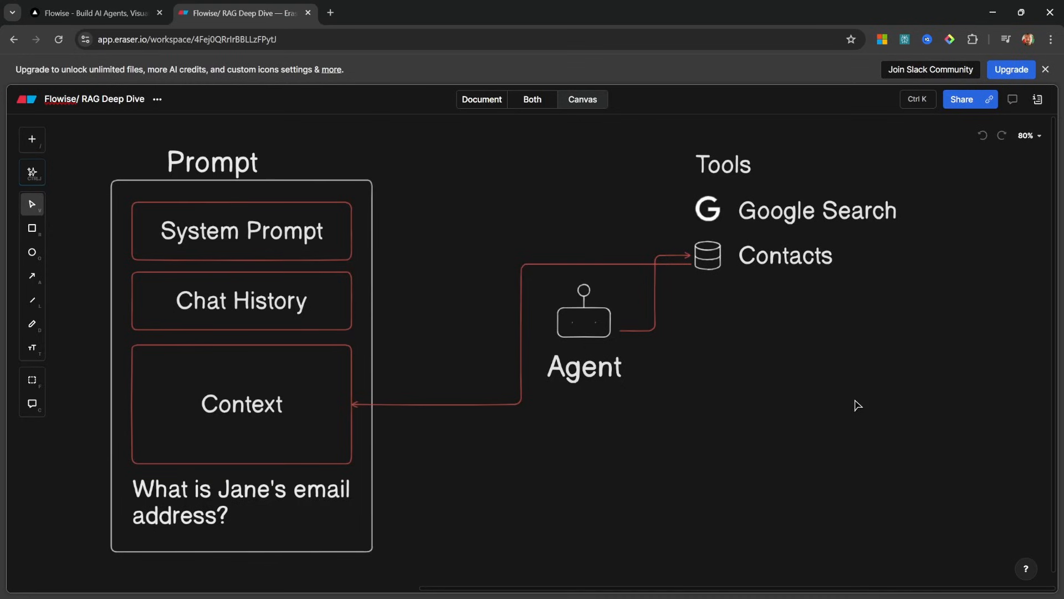
{"action": "left_click_drag", "start_coordinate": [938, 409], "coordinate": [223, 391]}
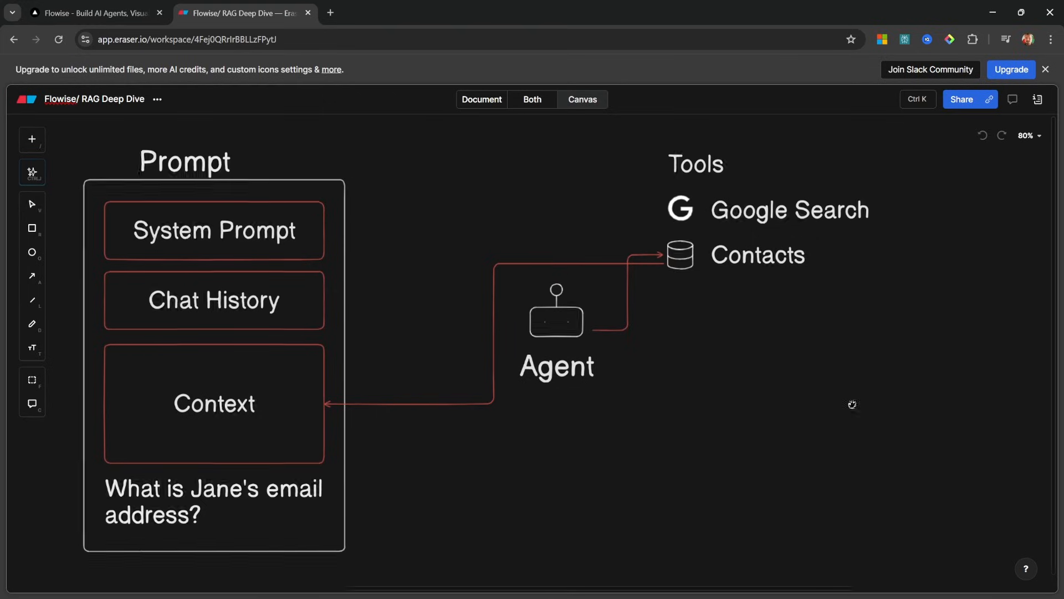
Bring the Book shape into view and align a Chunks heading with the Book label
{"action": "left_click_drag", "start_coordinate": [850, 404], "coordinate": [128, 425]}
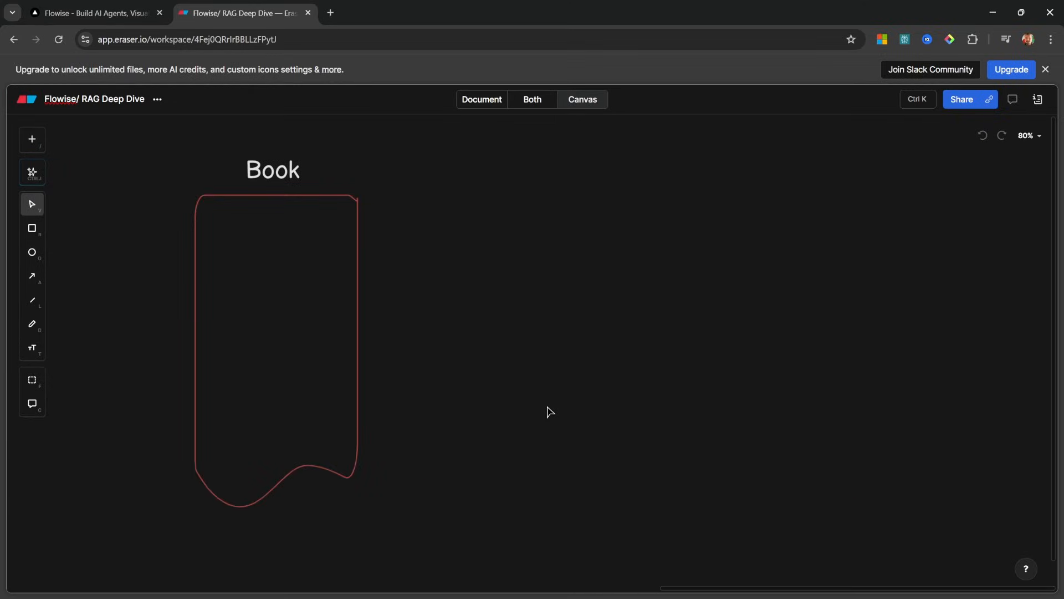
{"action": "left_click_drag", "start_coordinate": [541, 414], "coordinate": [489, 422]}
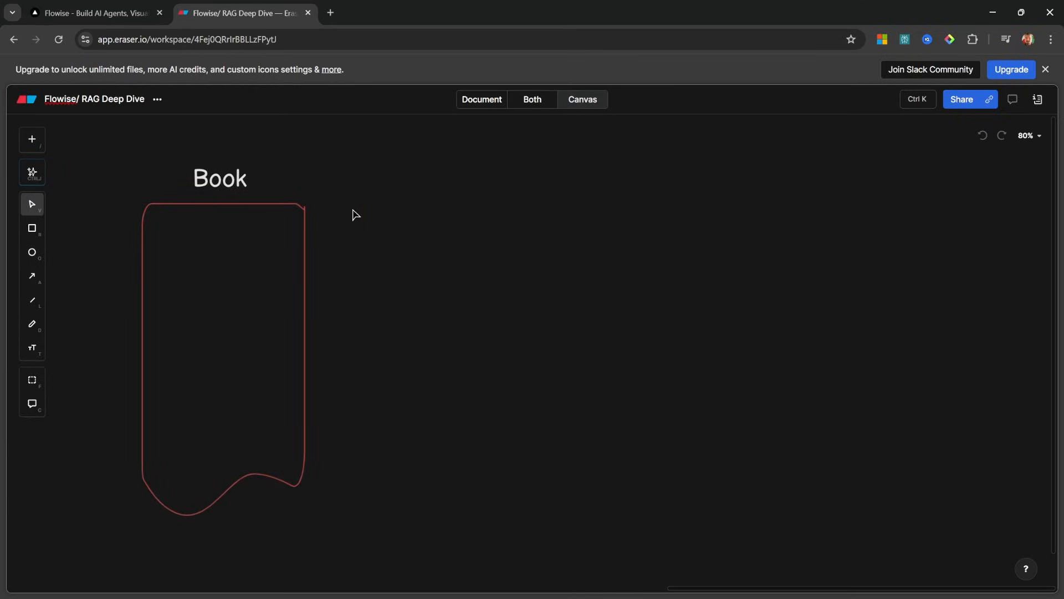
{"action": "left_click_drag", "start_coordinate": [98, 140], "coordinate": [339, 547]}
{"action": "left_click", "coordinate": [473, 464]}
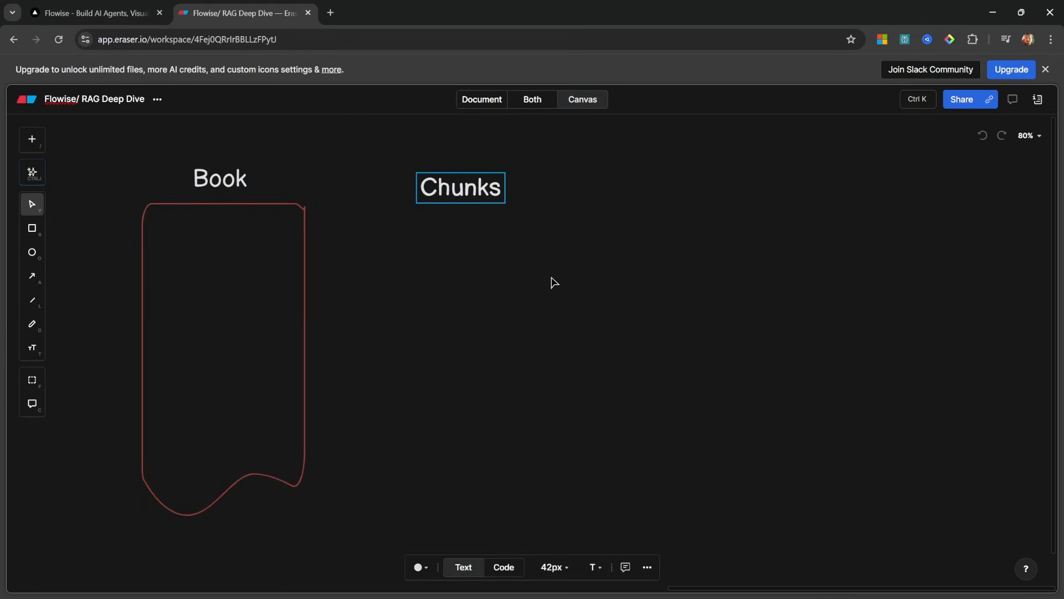
{"action": "left_click", "coordinate": [552, 279]}
{"action": "left_click_drag", "start_coordinate": [473, 195], "coordinate": [477, 189]}
Place a copy of the Book page under Chunks, shrink it to a third, and duplicate it alongside
{"action": "left_click_drag", "start_coordinate": [477, 188], "coordinate": [477, 185]}
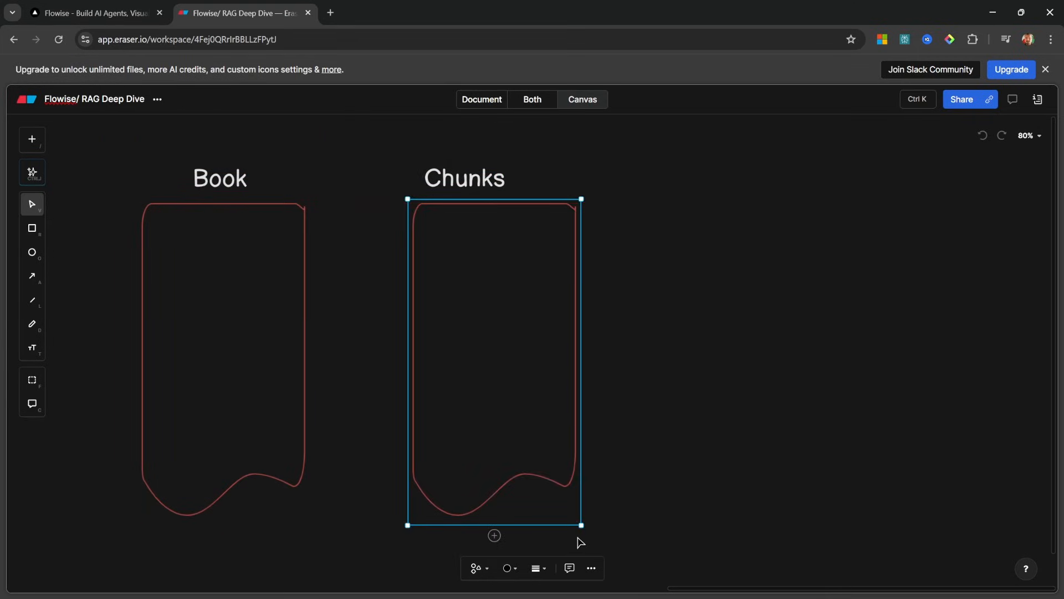
{"action": "left_click_drag", "start_coordinate": [581, 525], "coordinate": [466, 308]}
{"action": "left_click", "coordinate": [466, 311]}
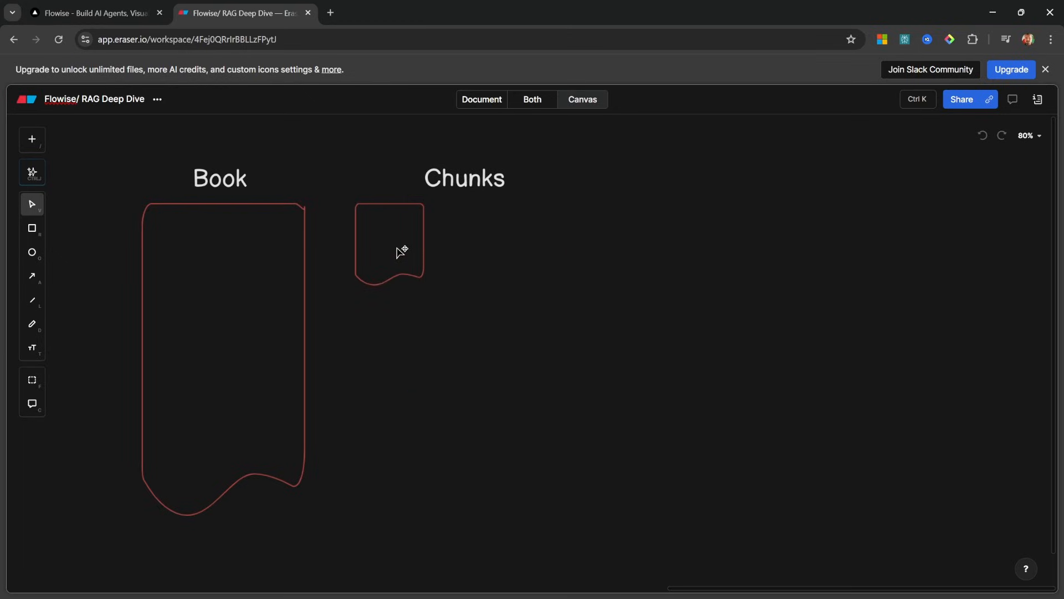
{"action": "left_click_drag", "start_coordinate": [401, 252], "coordinate": [606, 254], "text": "alt"}
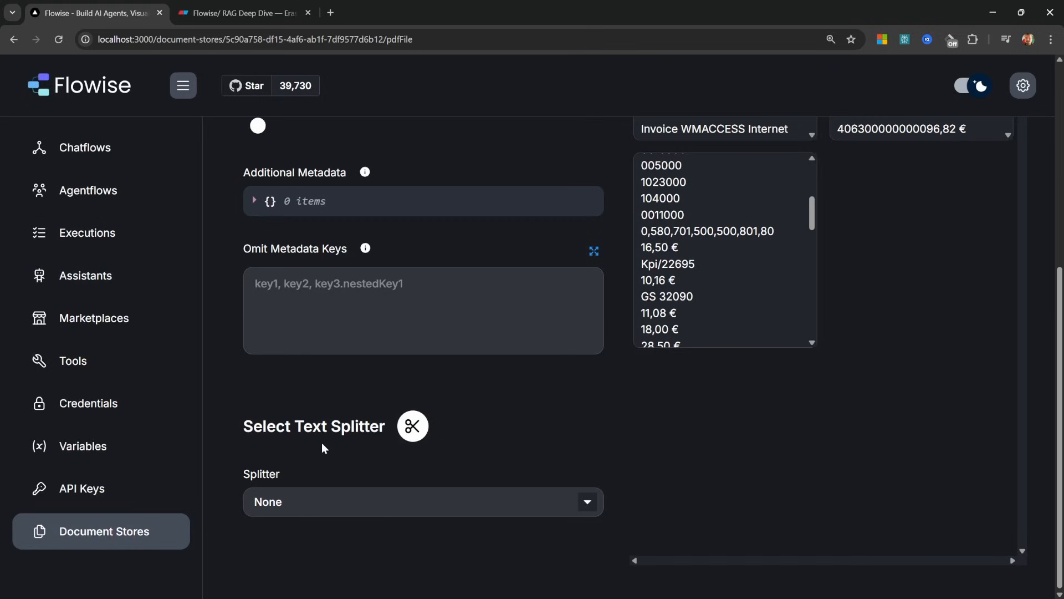
{"action": "left_click", "coordinate": [358, 492]}
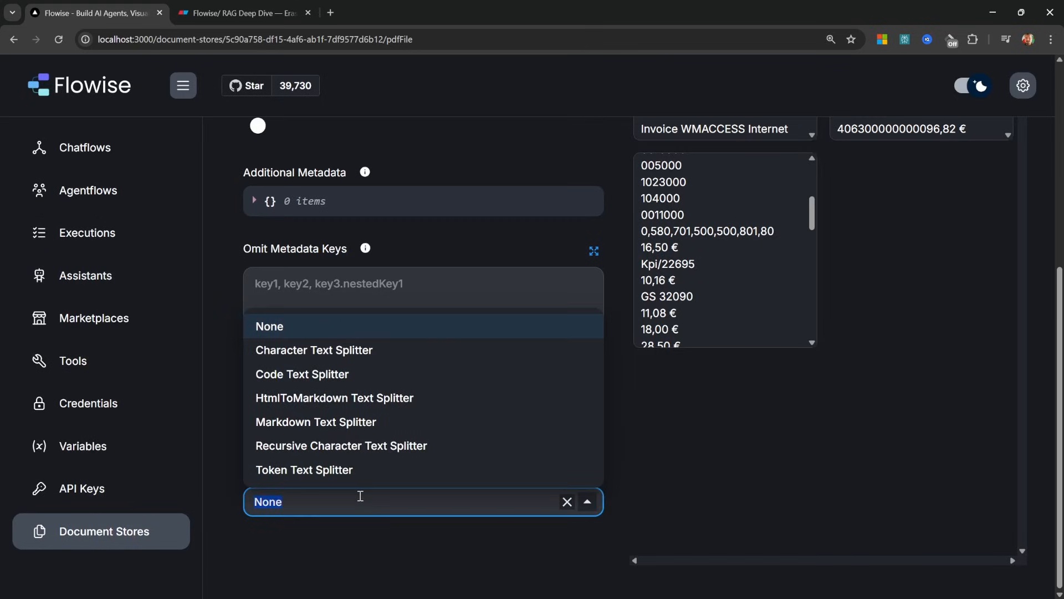
Use the Recursive Character Text Splitter (chunk size 1000, overlap 200) and lower Eraser's third chunk row
{"action": "left_click", "coordinate": [392, 447]}
{"action": "scroll", "coordinate": [422, 416], "scroll_direction": "down", "scroll_amount": 3}
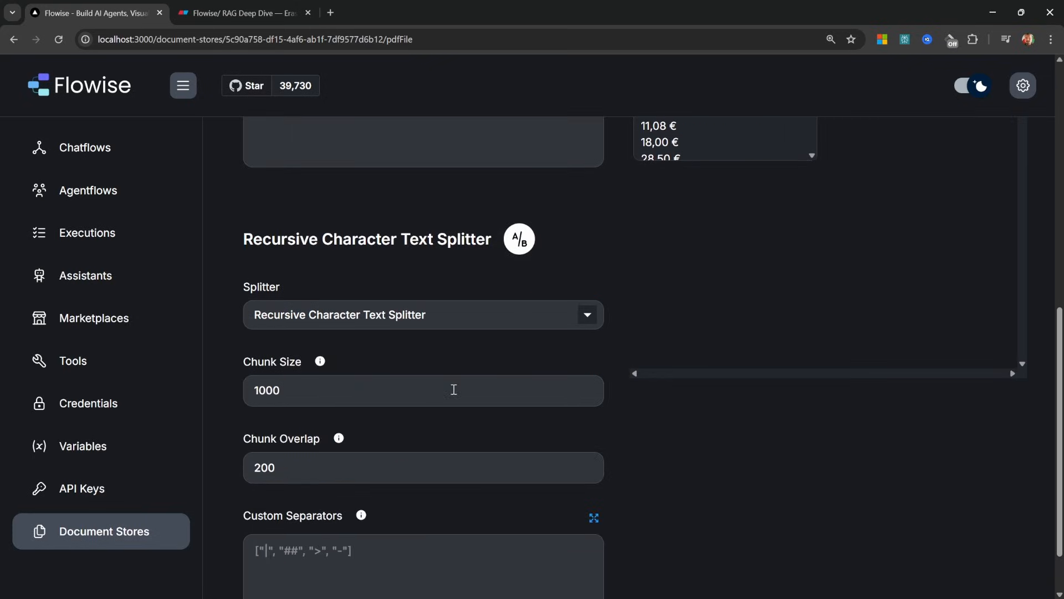
{"action": "left_click", "coordinate": [351, 402]}
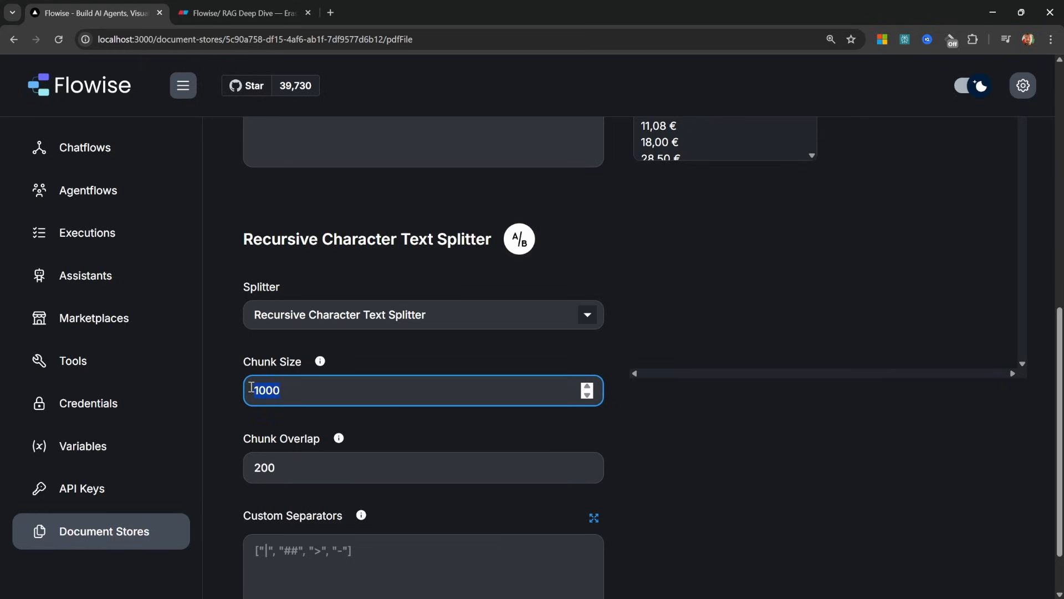
{"action": "left_click", "coordinate": [323, 467]}
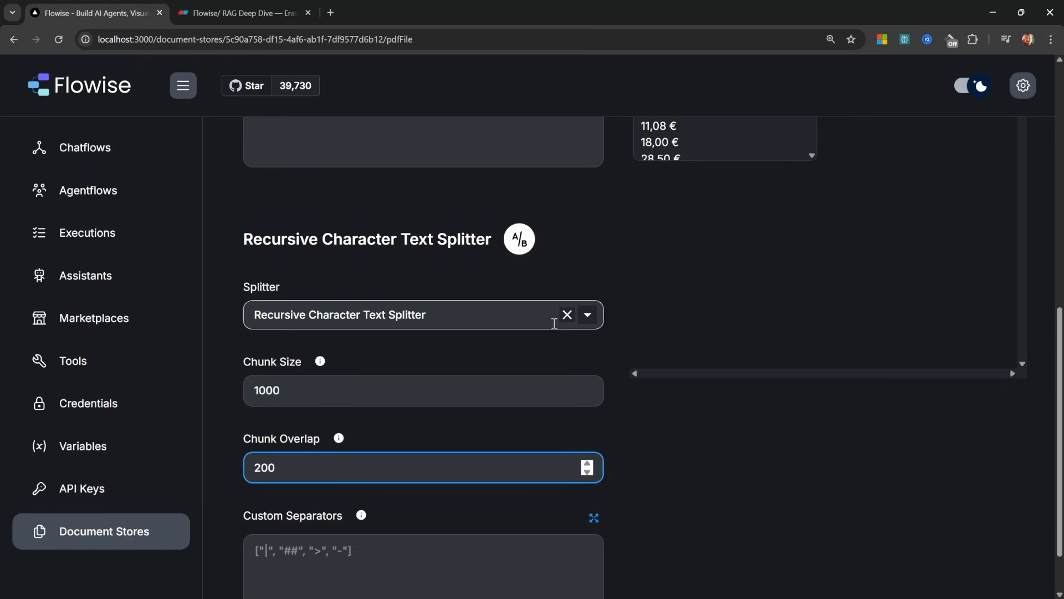
{"action": "left_click", "coordinate": [585, 317]}
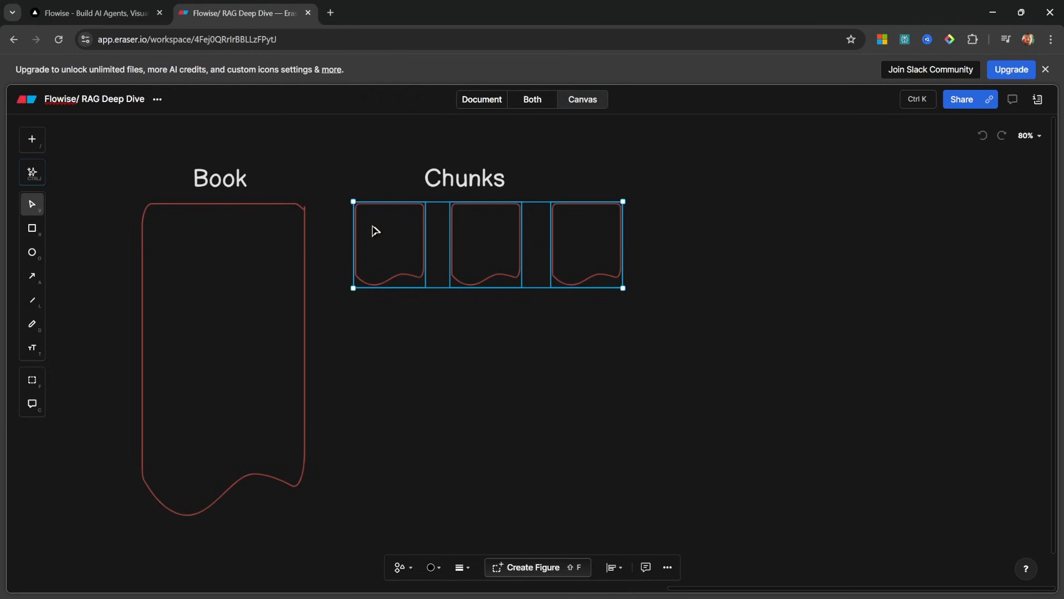
{"action": "mouse_move", "coordinate": [373, 230]}
{"action": "left_mouse_down"}
{"action": "mouse_move", "coordinate": [382, 299]}
{"action": "mouse_move", "coordinate": [369, 315]}
{"action": "mouse_move", "coordinate": [392, 409]}
{"action": "mouse_move", "coordinate": [368, 418]}
{"action": "left_mouse_up"}
{"action": "left_click", "coordinate": [730, 425]}
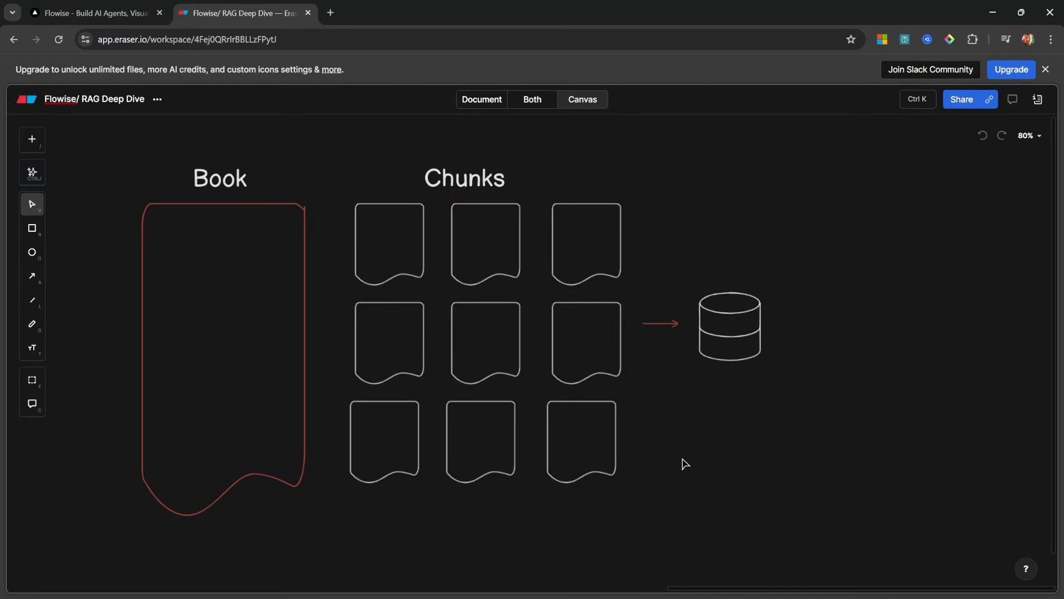
Fill the top-left, centre and bottom-right chunk shapes green
{"action": "left_click_drag", "start_coordinate": [644, 515], "coordinate": [341, 198]}
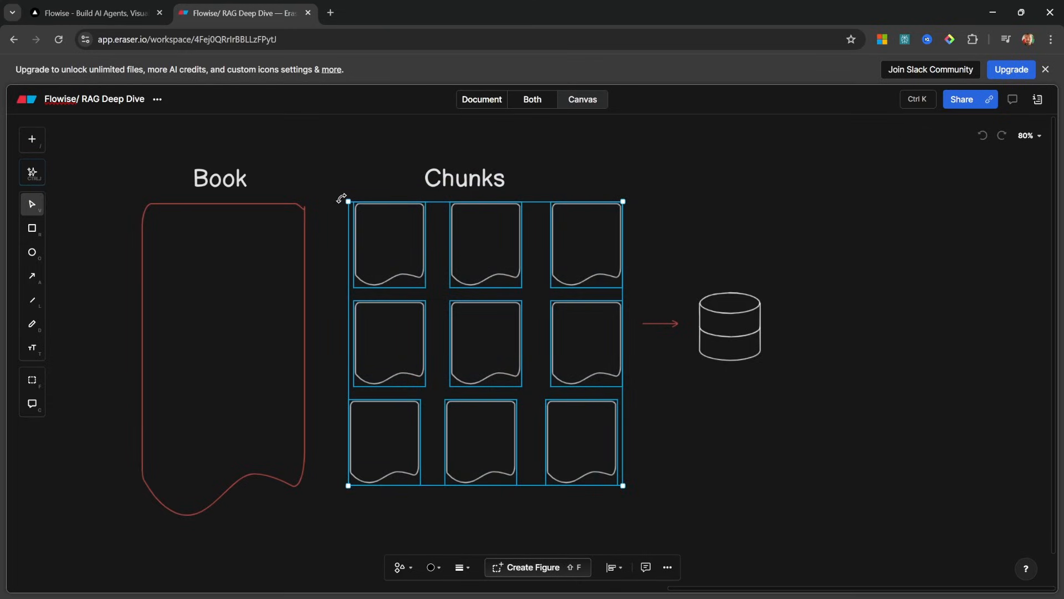
{"action": "left_click", "coordinate": [800, 503]}
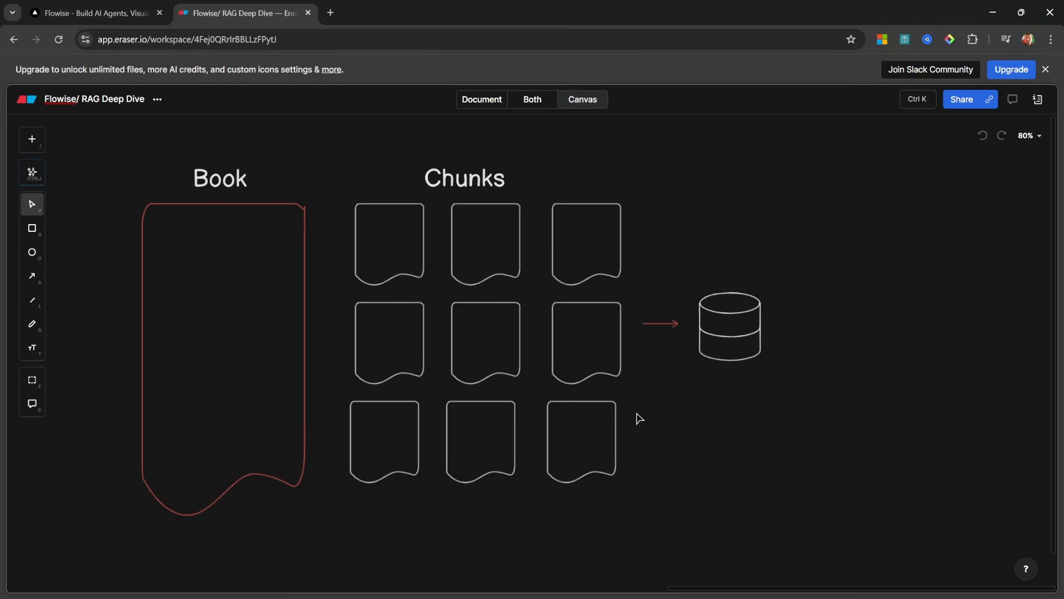
{"action": "left_click", "coordinate": [379, 261]}
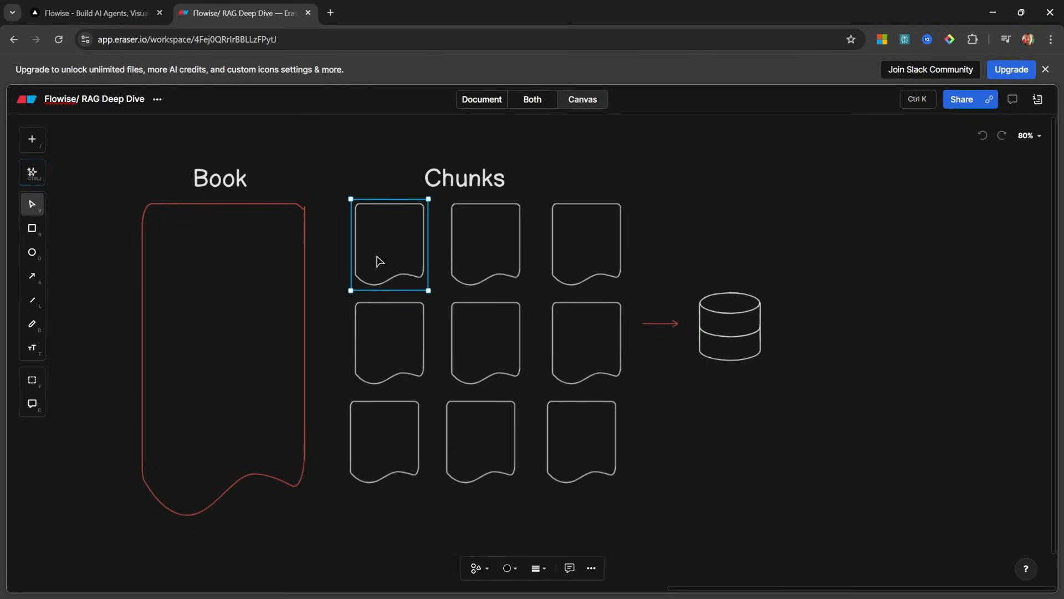
{"action": "left_click", "coordinate": [508, 568]}
{"action": "left_click", "coordinate": [546, 517]}
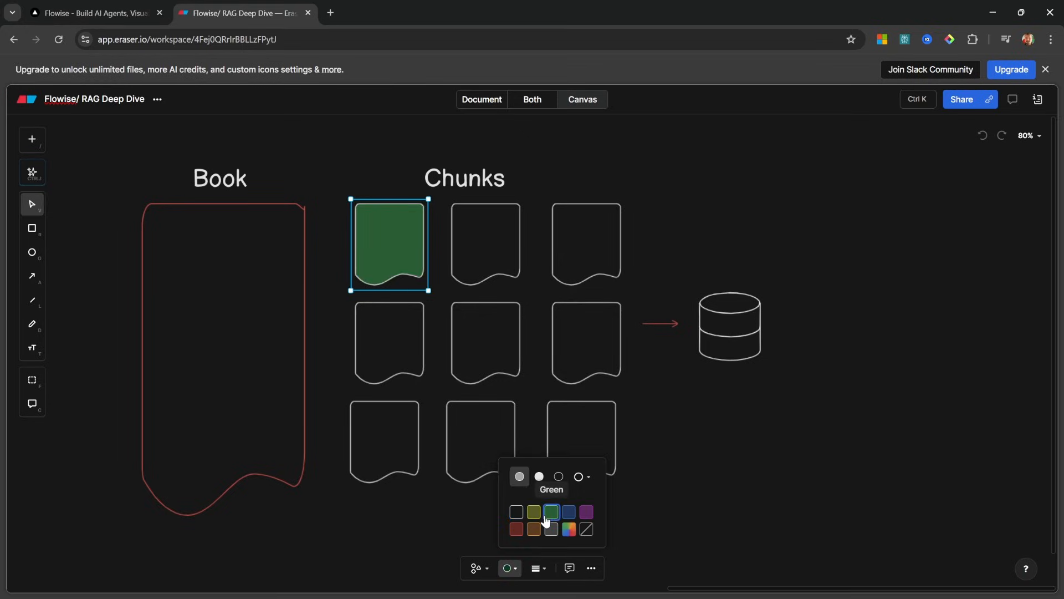
{"action": "left_click", "coordinate": [487, 346]}
{"action": "left_click", "coordinate": [509, 567]}
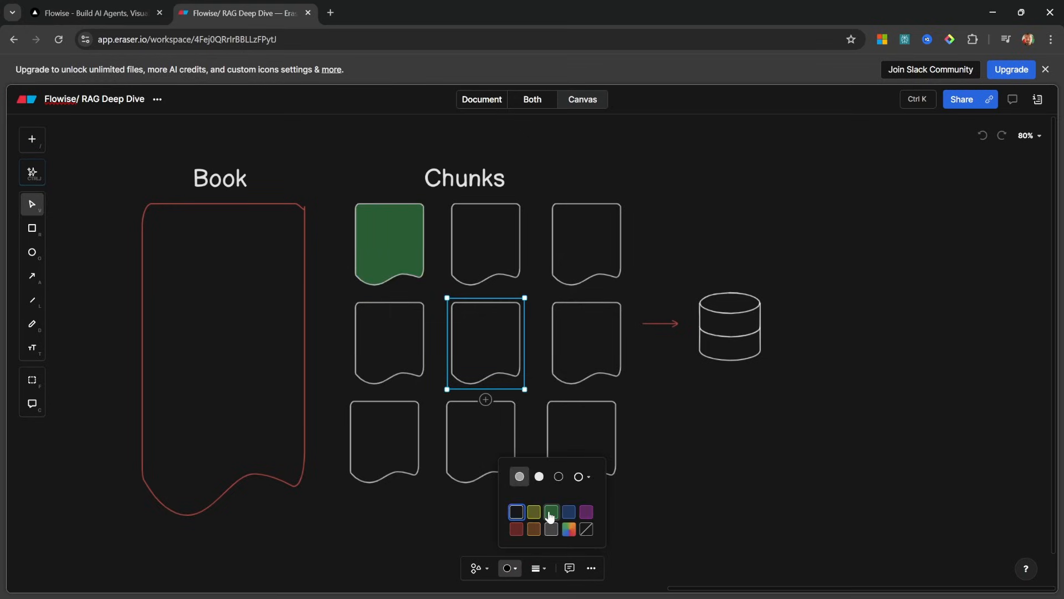
{"action": "left_click", "coordinate": [551, 517]}
{"action": "left_click", "coordinate": [581, 435]}
{"action": "left_click", "coordinate": [509, 568]}
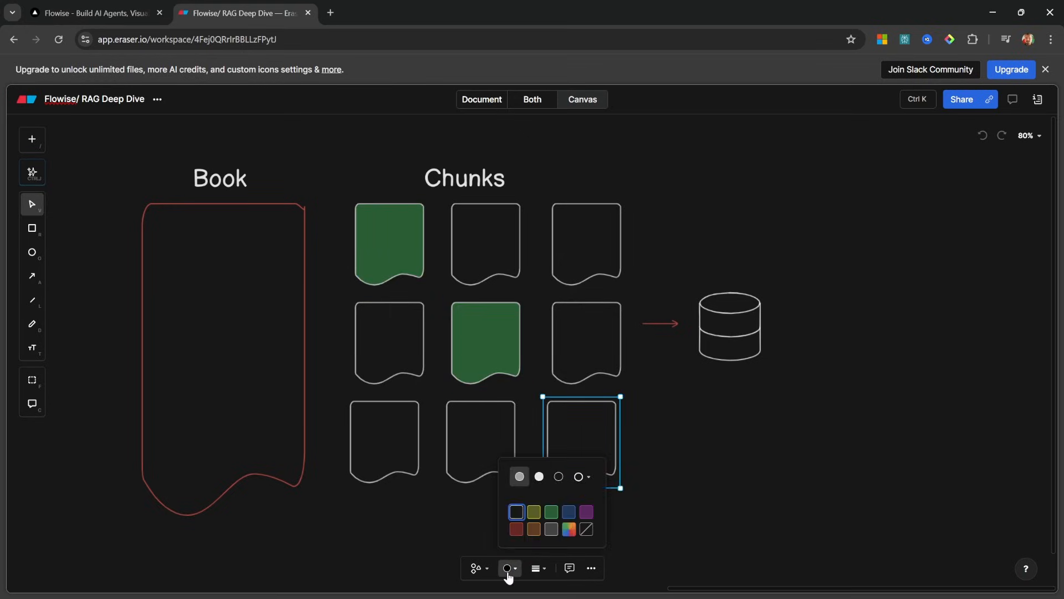
{"action": "left_click", "coordinate": [551, 514]}
Point out the green top-left, centre and bottom-right chunks by selecting them in turn
{"action": "left_click", "coordinate": [386, 252]}
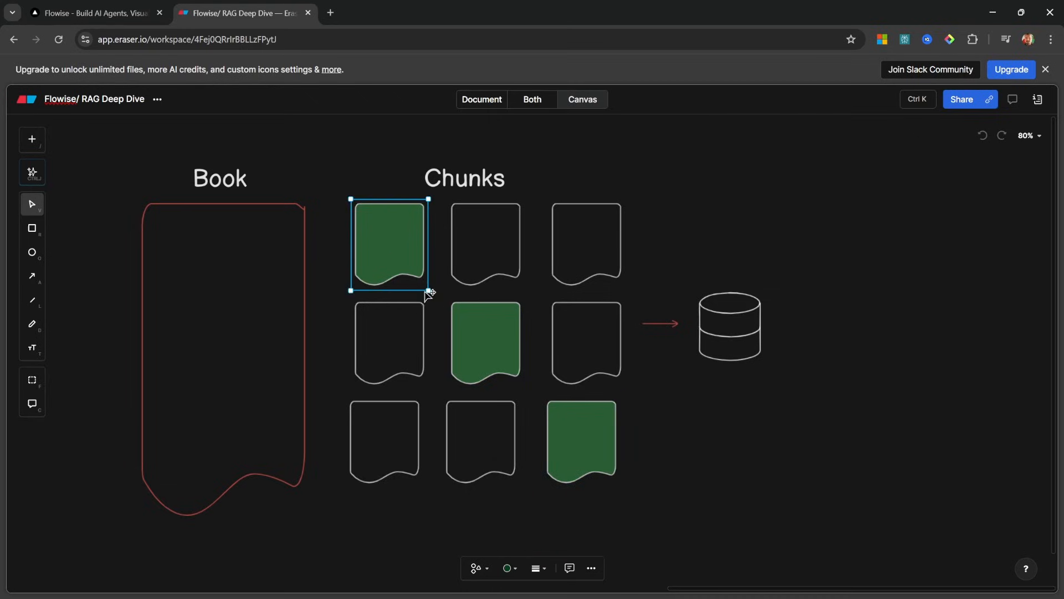
{"action": "left_click", "coordinate": [619, 432]}
{"action": "left_click", "coordinate": [798, 424]}
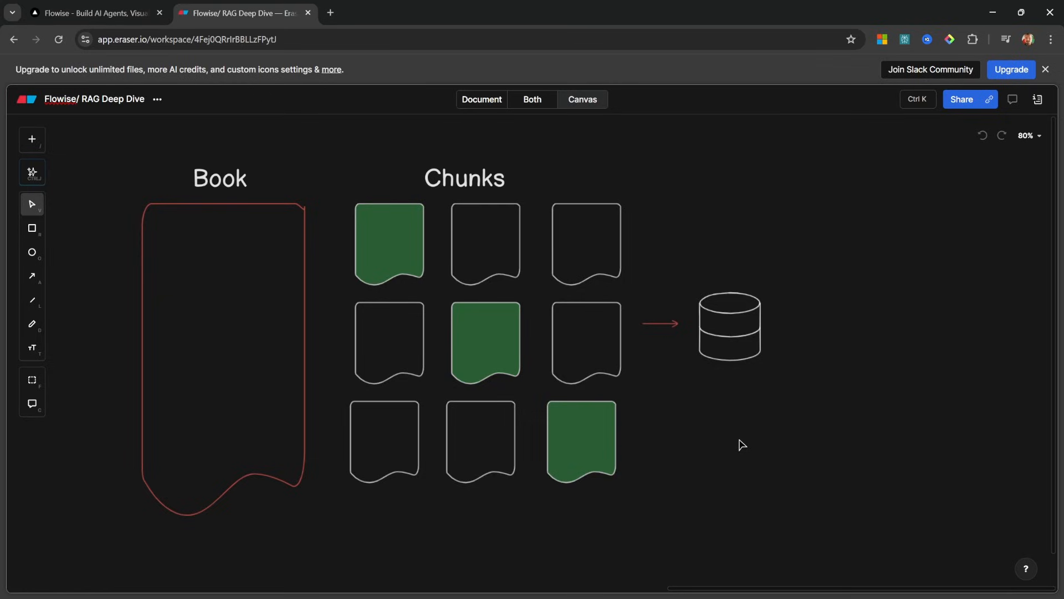
{"action": "left_click", "coordinate": [389, 256]}
{"action": "left_click", "coordinate": [487, 372]}
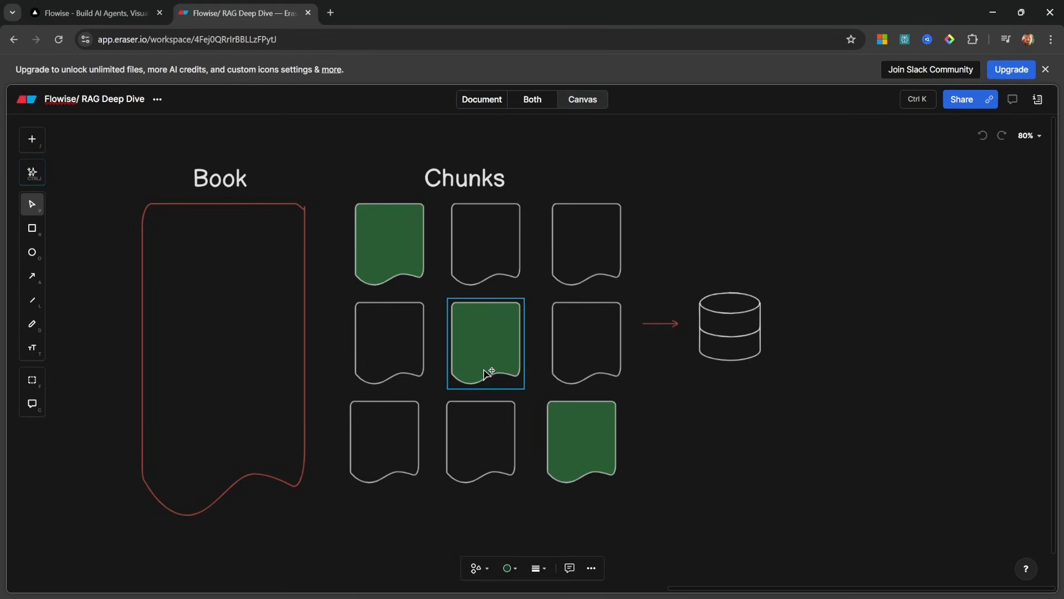
{"action": "left_click", "coordinate": [571, 440]}
{"action": "left_click", "coordinate": [406, 251]}
{"action": "left_click", "coordinate": [470, 314]}
{"action": "left_click", "coordinate": [571, 423]}
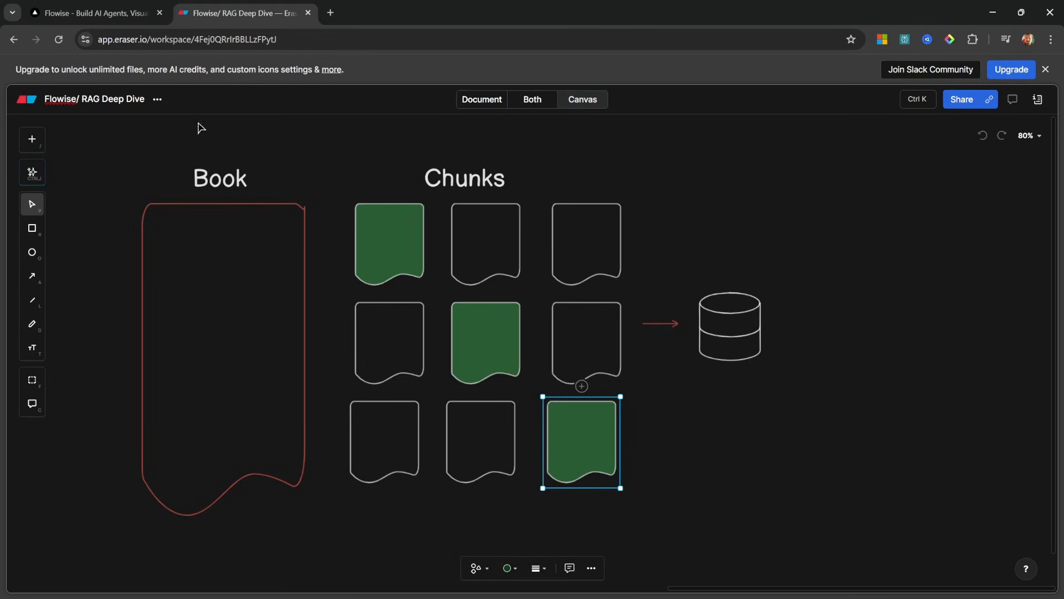
{"action": "left_click", "coordinate": [416, 237]}
{"action": "left_click", "coordinate": [493, 326]}
{"action": "left_click", "coordinate": [597, 432]}
{"action": "left_click", "coordinate": [415, 220]}
{"action": "left_click", "coordinate": [474, 346]}
{"action": "left_click", "coordinate": [610, 429]}
{"action": "left_click", "coordinate": [466, 361]}
Fill the bottom-middle chunk green as well
{"action": "left_click", "coordinate": [494, 450]}
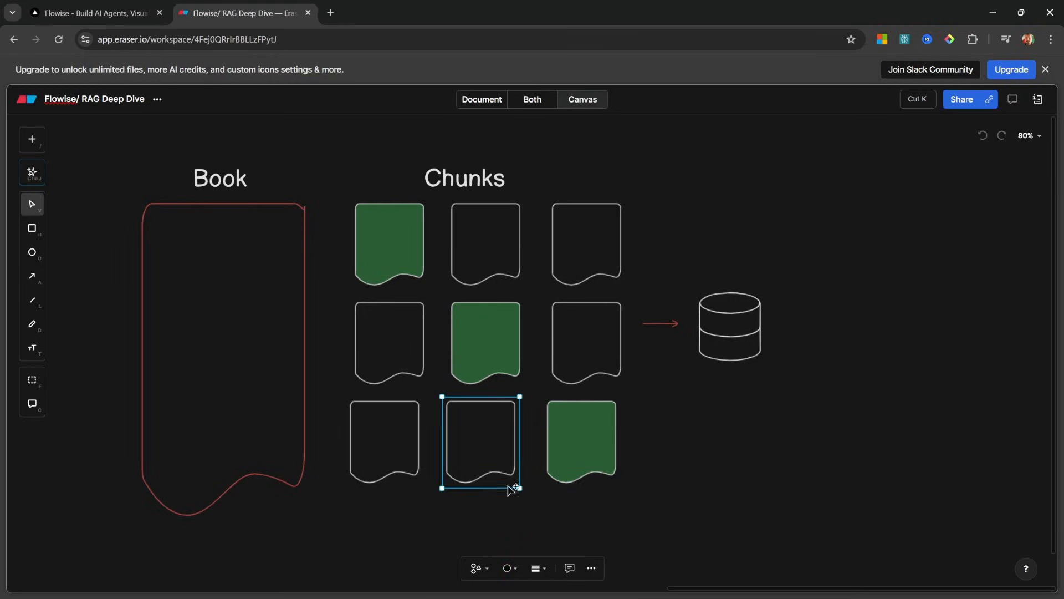
{"action": "left_click", "coordinate": [509, 568]}
{"action": "left_click", "coordinate": [553, 512]}
{"action": "left_click", "coordinate": [718, 460]}
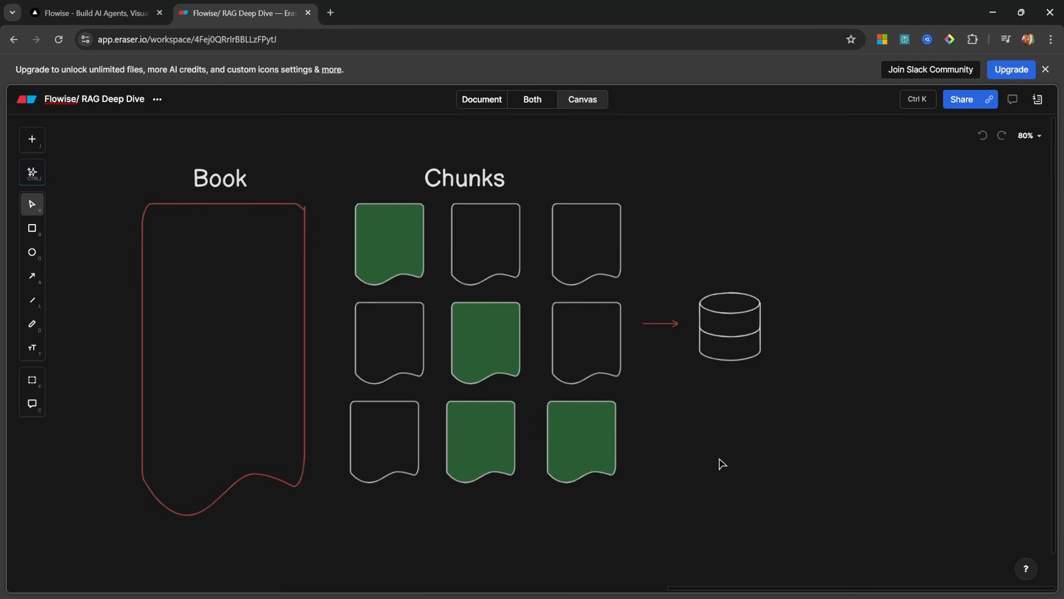
{"action": "key", "text": "ctrl+Tab"}
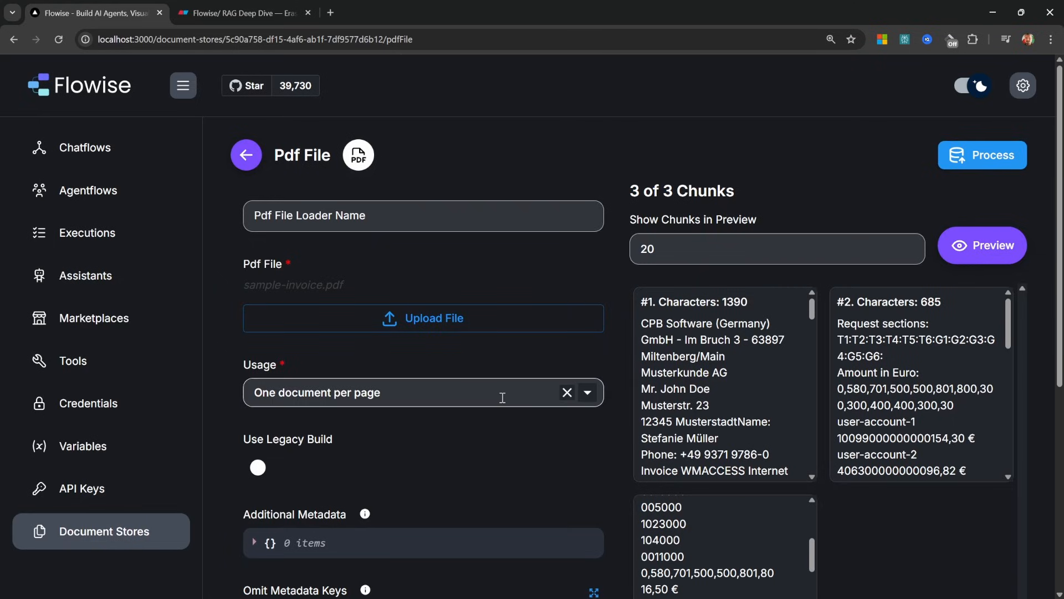
Keep the 'One document per page' usage and process sample-invoice.pdf into the Invoices store
{"action": "left_click", "coordinate": [387, 386]}
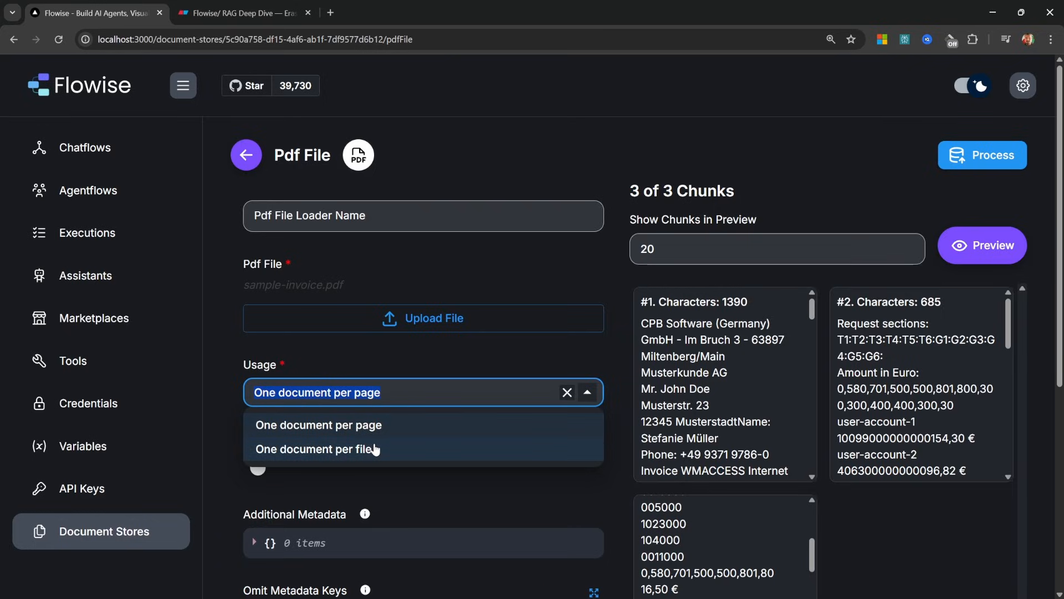
{"action": "left_click", "coordinate": [513, 347]}
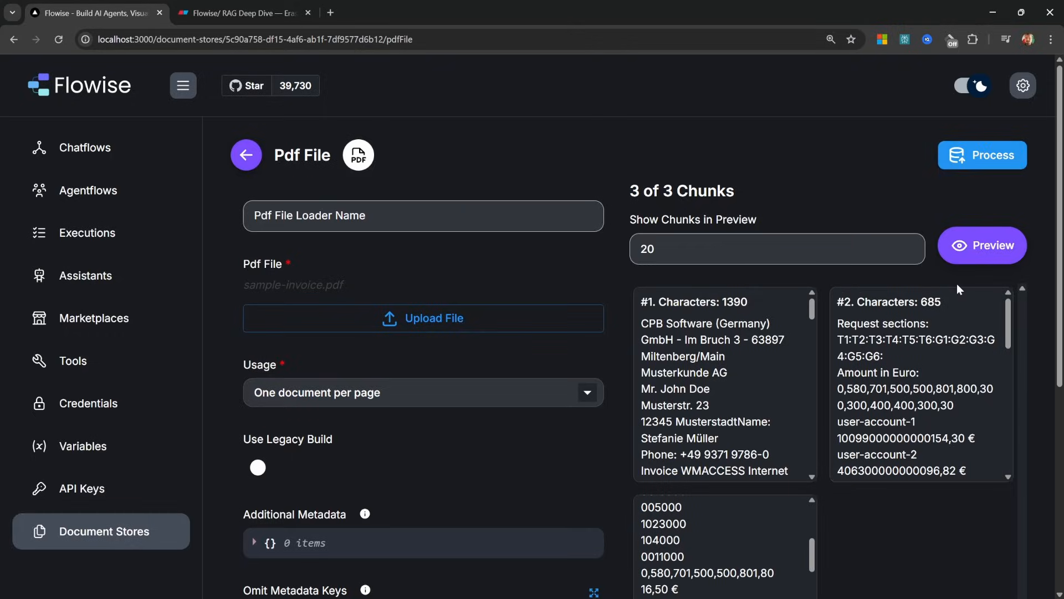
{"action": "left_click", "coordinate": [988, 162]}
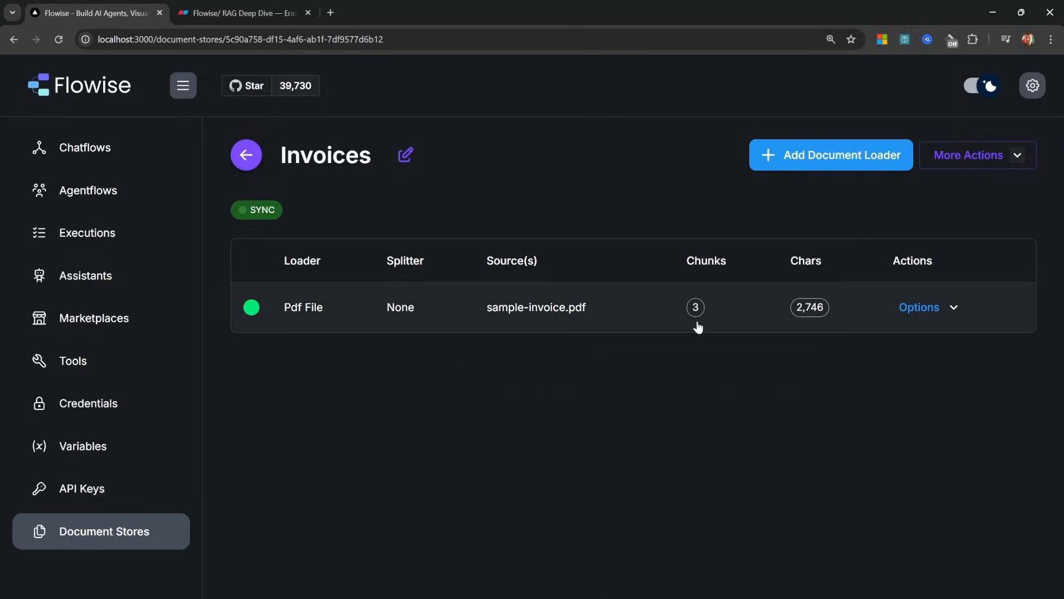
{"action": "left_click", "coordinate": [263, 13]}
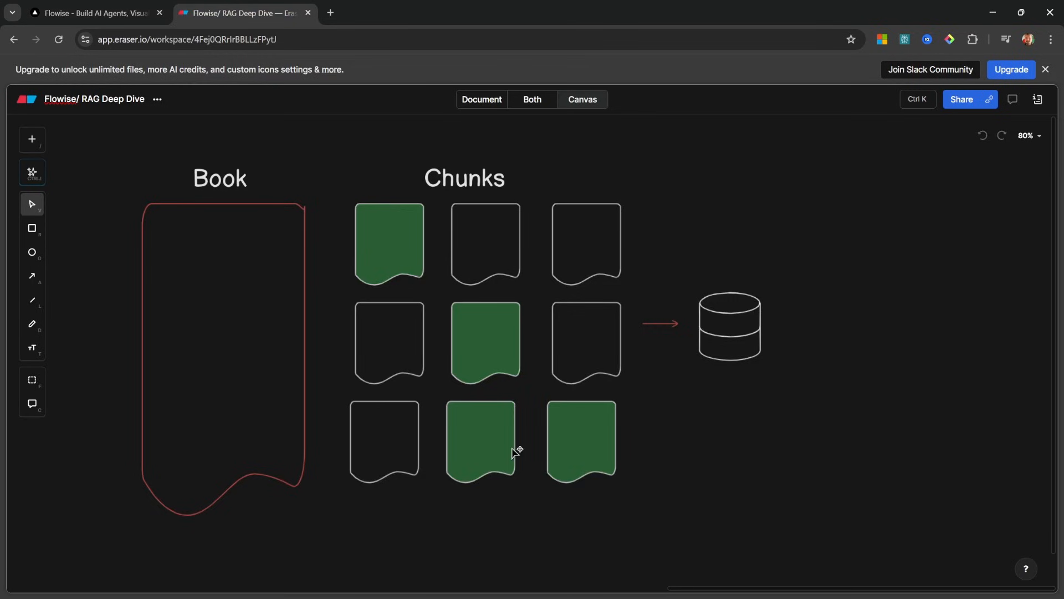
{"action": "left_click_drag", "start_coordinate": [652, 533], "coordinate": [317, 119]}
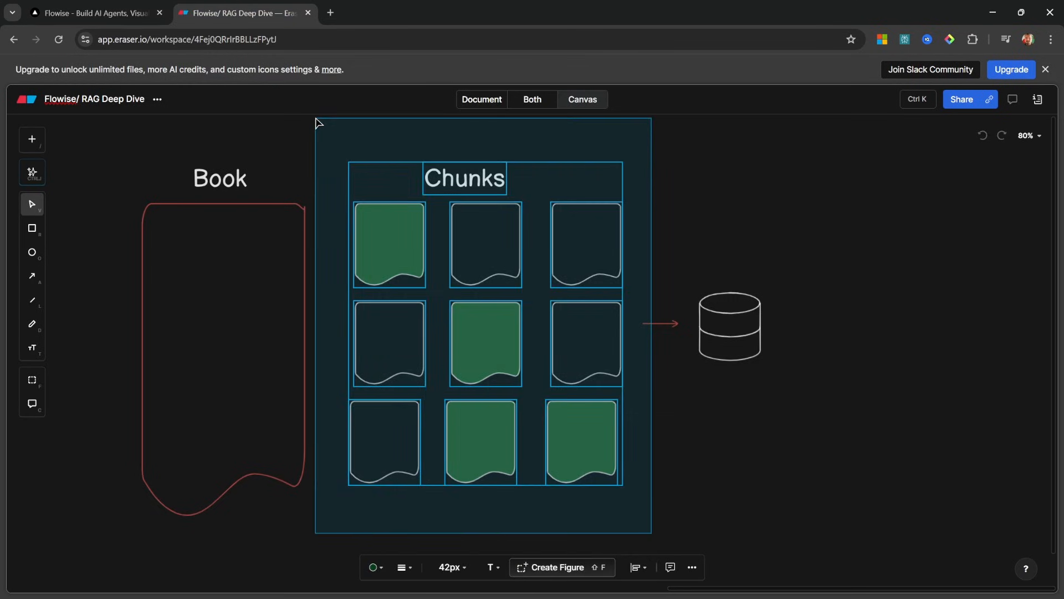
{"action": "left_click", "coordinate": [683, 218]}
{"action": "left_click_drag", "start_coordinate": [643, 200], "coordinate": [810, 459]}
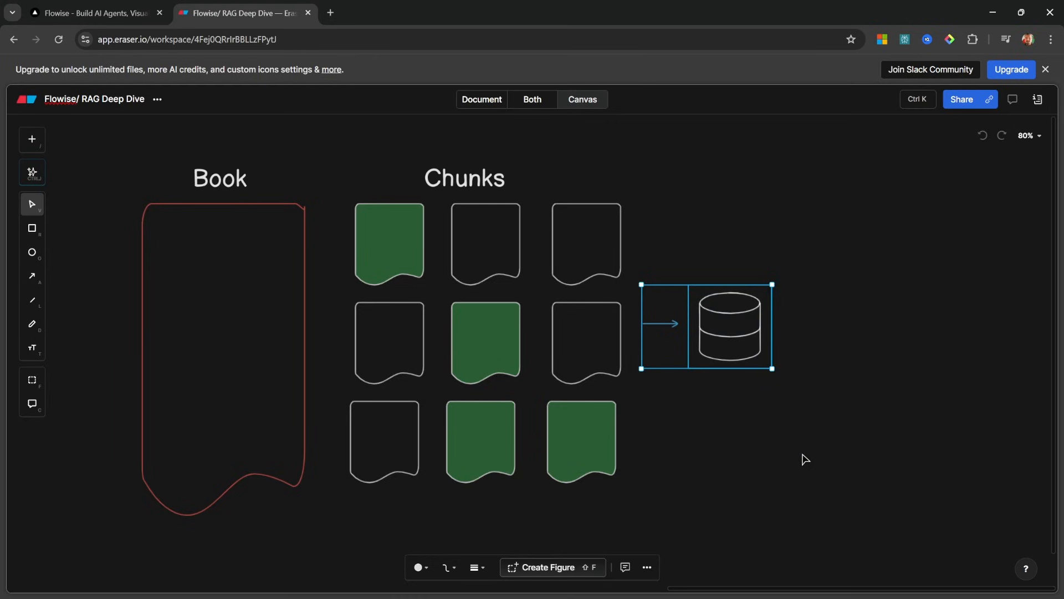
{"action": "left_click", "coordinate": [105, 13]}
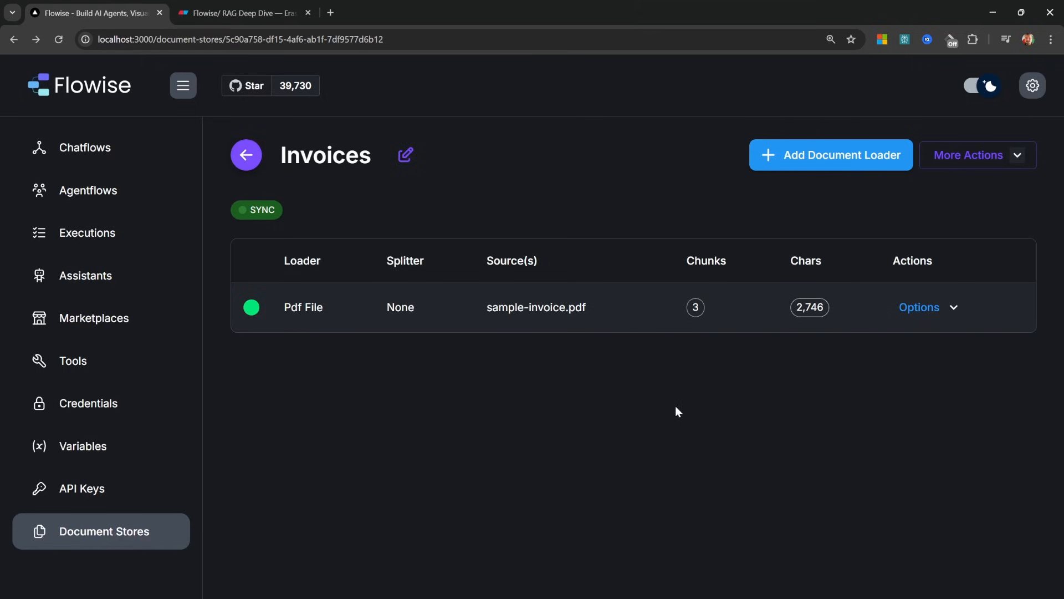
Start Upsert All Chunks using OpenAI Embeddings, the OpenAI API credential and text-embedding-3-large
{"action": "left_click", "coordinate": [1025, 150]}
{"action": "left_click", "coordinate": [978, 217]}
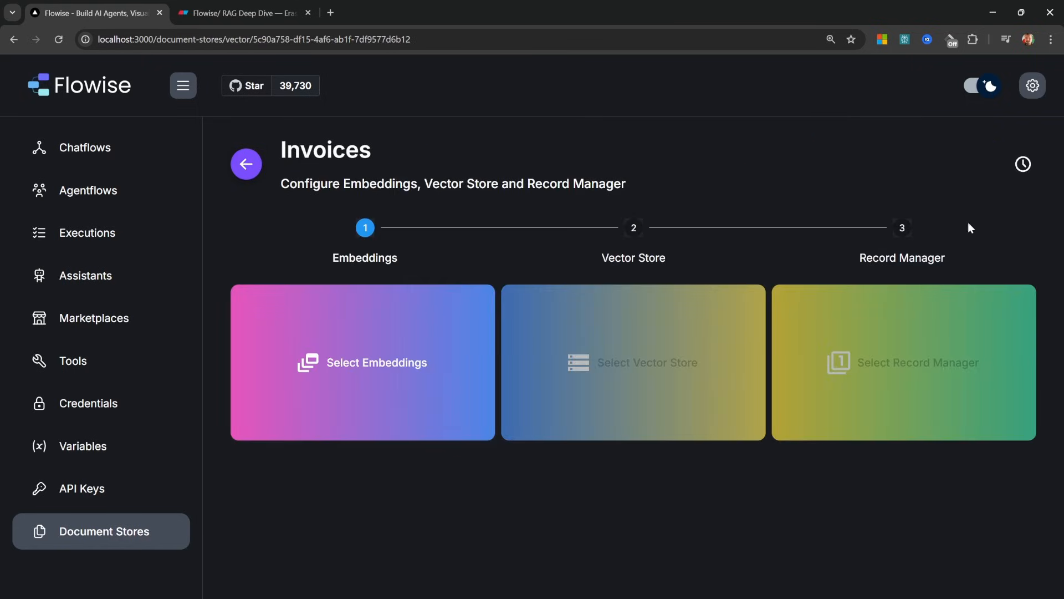
{"action": "left_click", "coordinate": [486, 398]}
{"action": "scroll", "coordinate": [486, 399], "scroll_direction": "down", "scroll_amount": 1}
{"action": "left_click", "coordinate": [726, 436]}
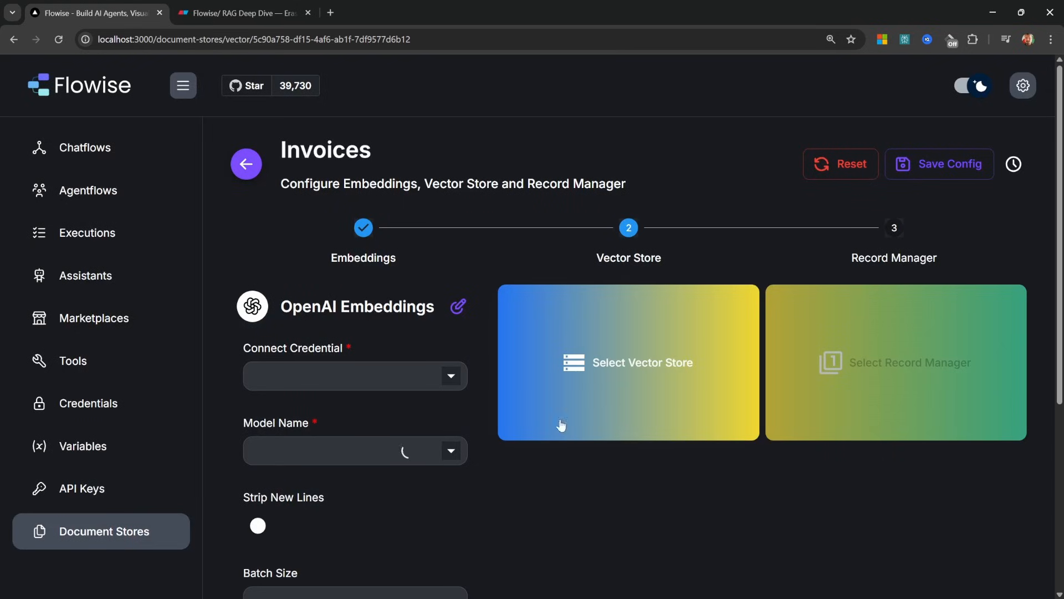
{"action": "left_click", "coordinate": [425, 375]}
{"action": "left_click", "coordinate": [282, 408]}
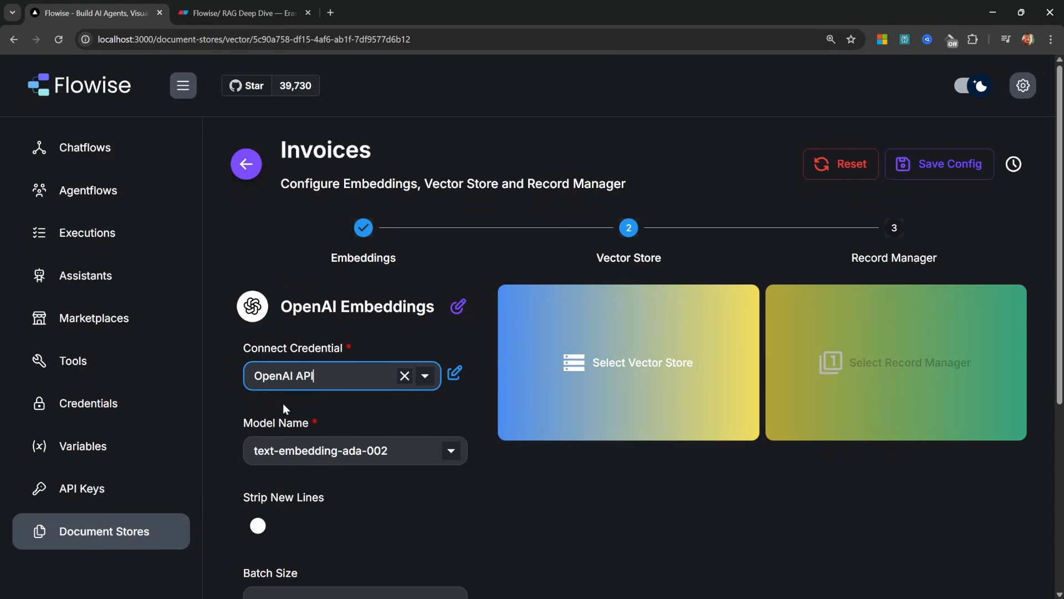
{"action": "left_click", "coordinate": [401, 457]}
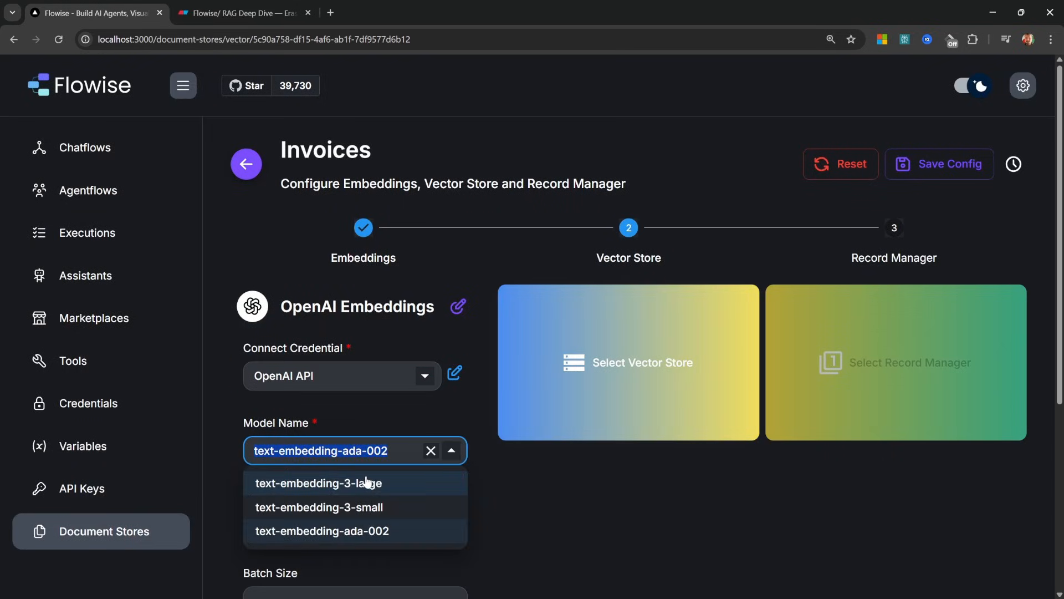
{"action": "left_click", "coordinate": [367, 483]}
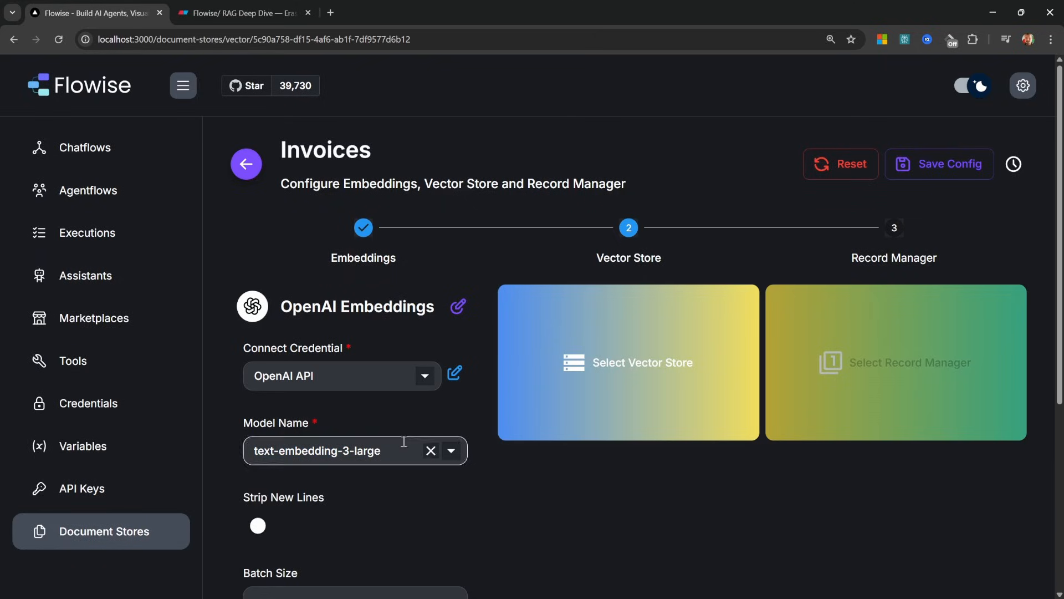
Highlight the green chunks in Eraser, then bring up Flowise's vector store providers for Invoices
{"action": "left_click", "coordinate": [175, 7]}
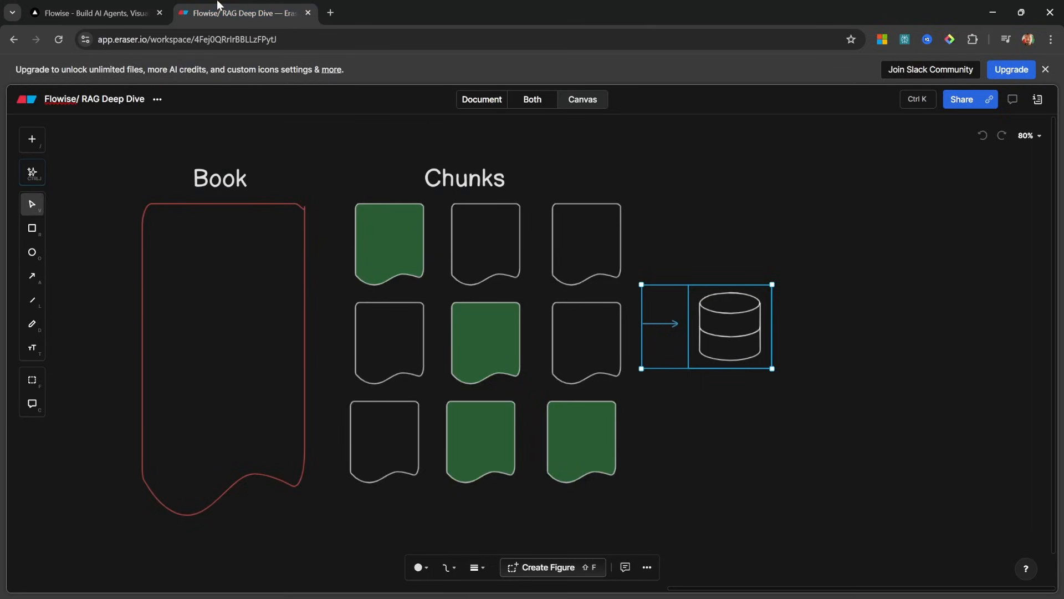
{"action": "left_click", "coordinate": [381, 259]}
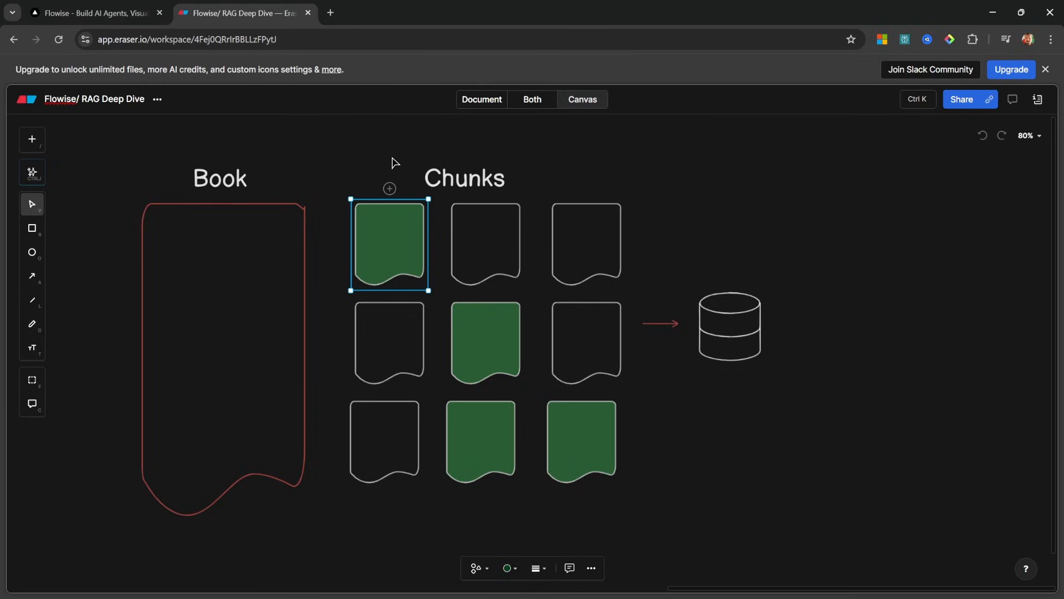
{"action": "left_click_drag", "start_coordinate": [392, 161], "coordinate": [525, 389]}
{"action": "left_click", "coordinate": [674, 538]}
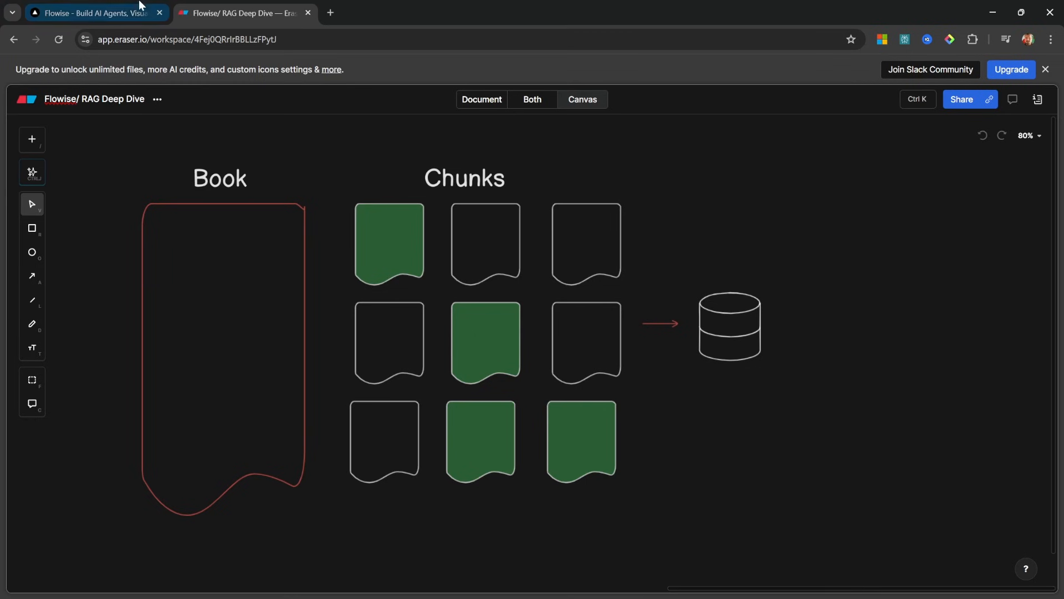
{"action": "left_click", "coordinate": [94, 12]}
{"action": "left_click", "coordinate": [659, 372]}
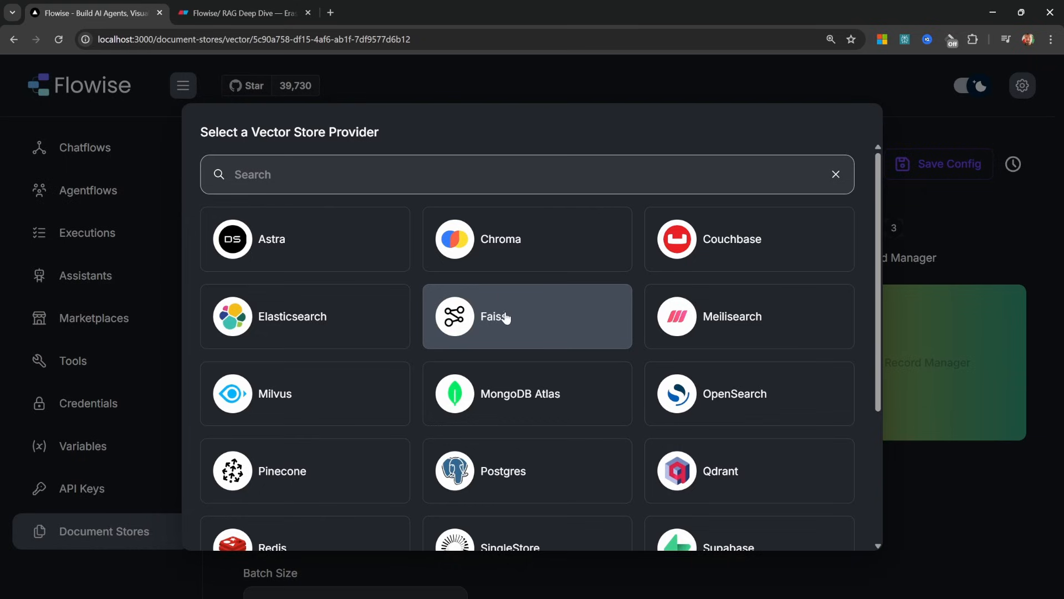
Choose Postgres as the vector store and start a new credential named 'Postgres API 2'
{"action": "scroll", "coordinate": [496, 333], "scroll_direction": "down", "scroll_amount": 2}
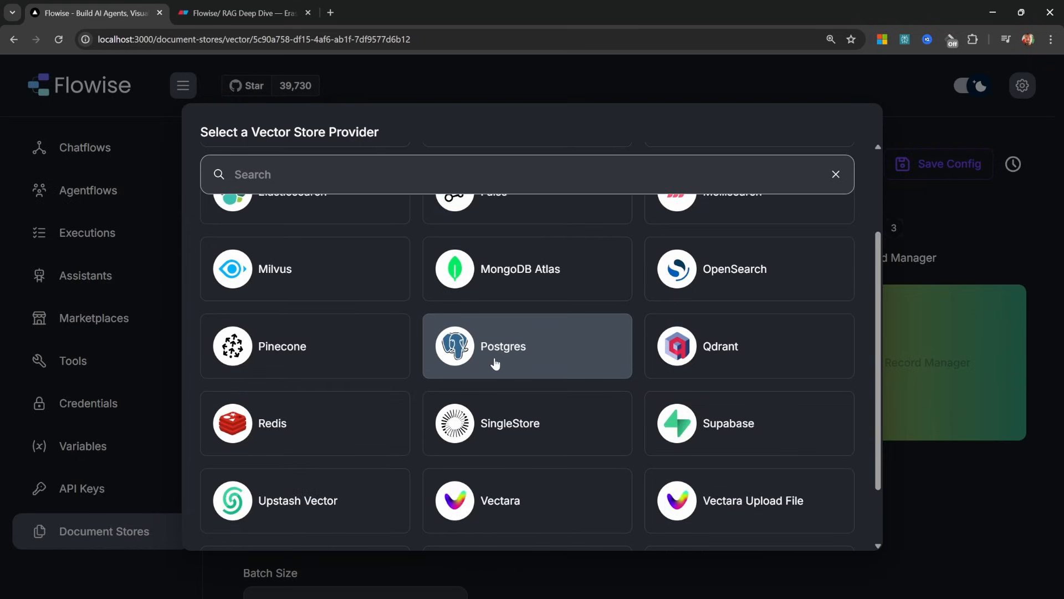
{"action": "left_click", "coordinate": [510, 354]}
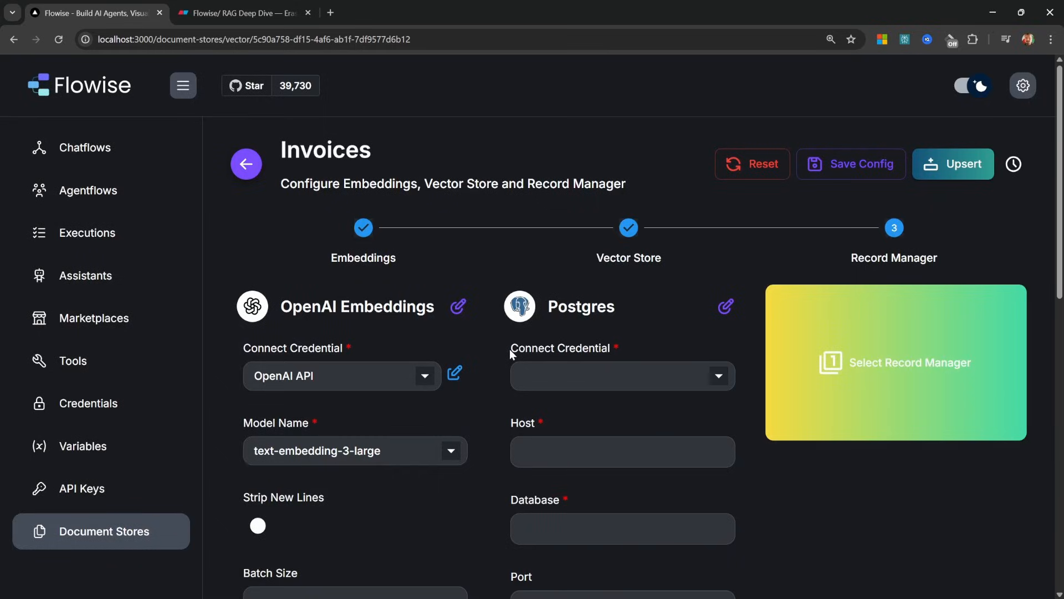
{"action": "left_click", "coordinate": [591, 375]}
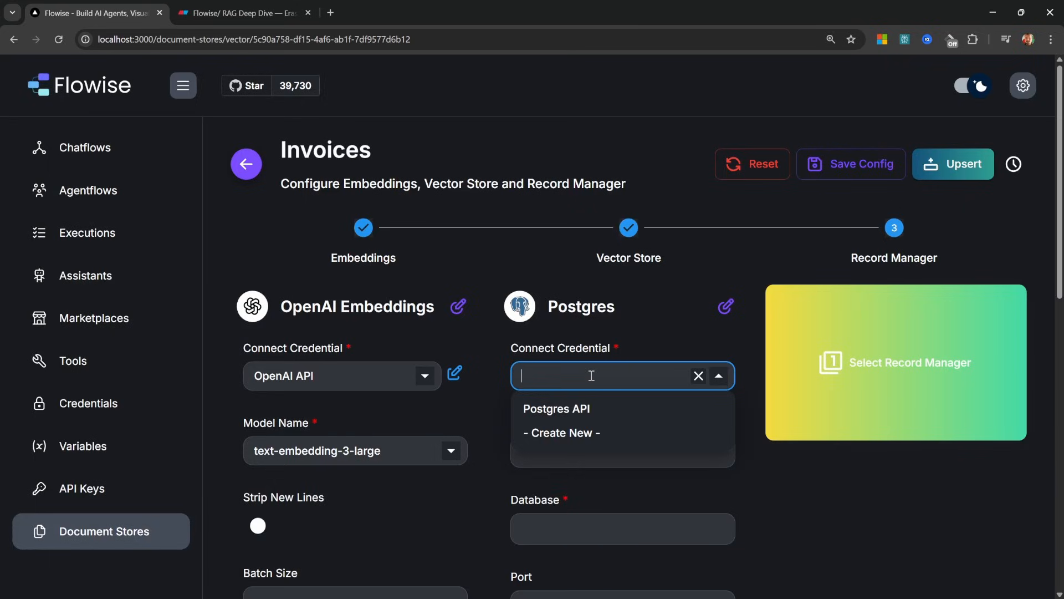
{"action": "left_click", "coordinate": [576, 432]}
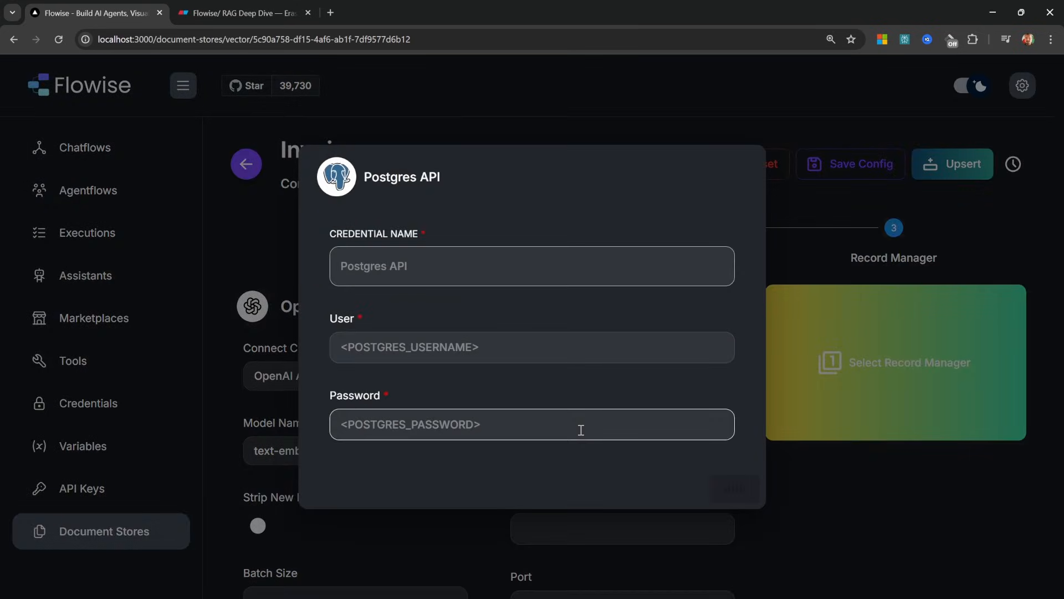
{"action": "left_click", "coordinate": [467, 257]}
{"action": "type", "text": "Postgres API 2"}
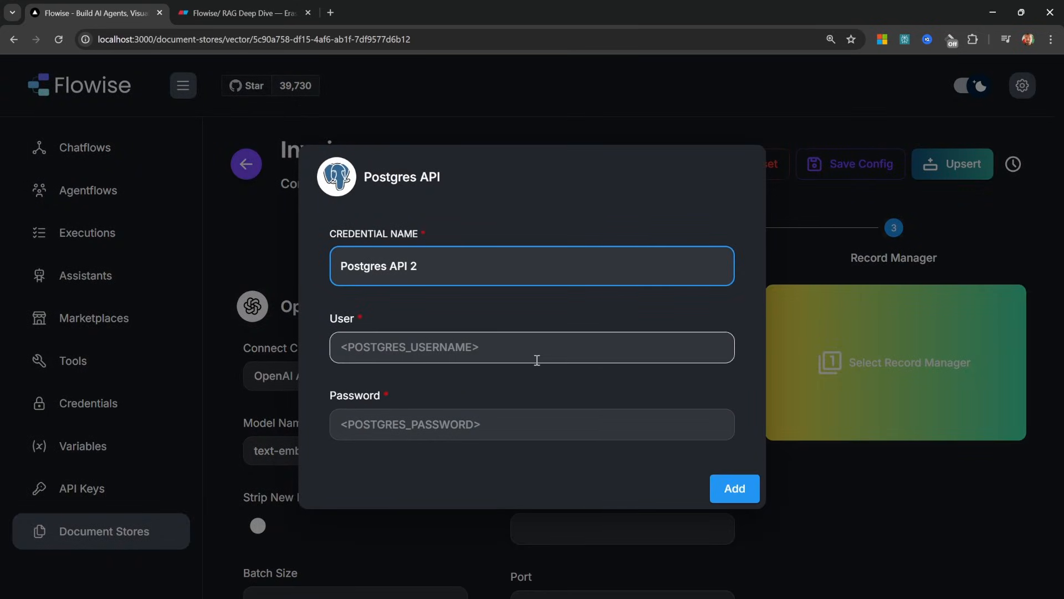
Move between the empty User and Password entries of the Postgres API 2 credential form
{"action": "left_click", "coordinate": [484, 348]}
{"action": "left_click", "coordinate": [452, 425]}
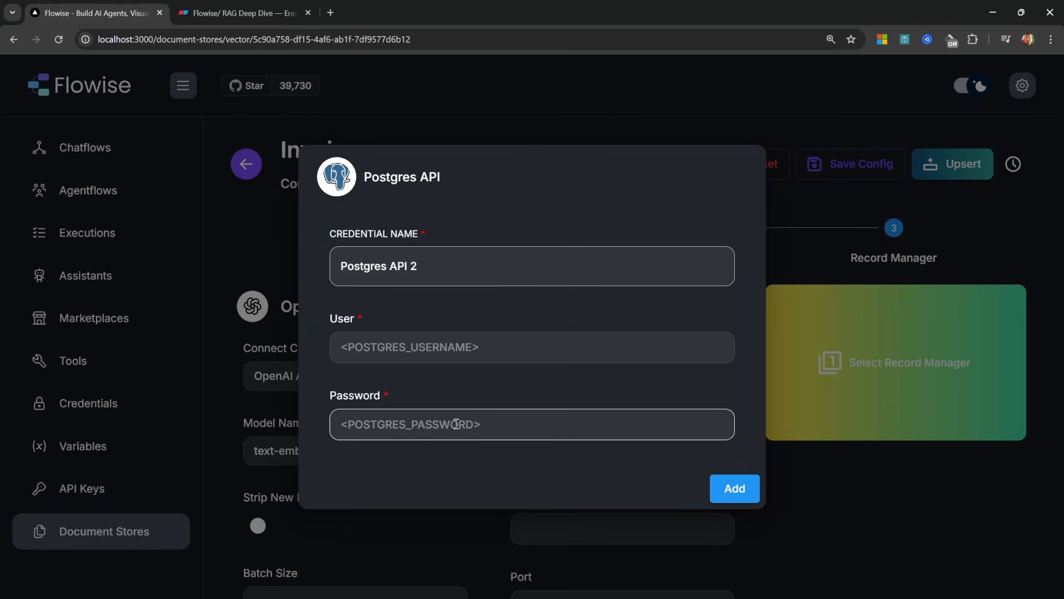
{"action": "left_click", "coordinate": [504, 362]}
{"action": "left_click", "coordinate": [519, 423]}
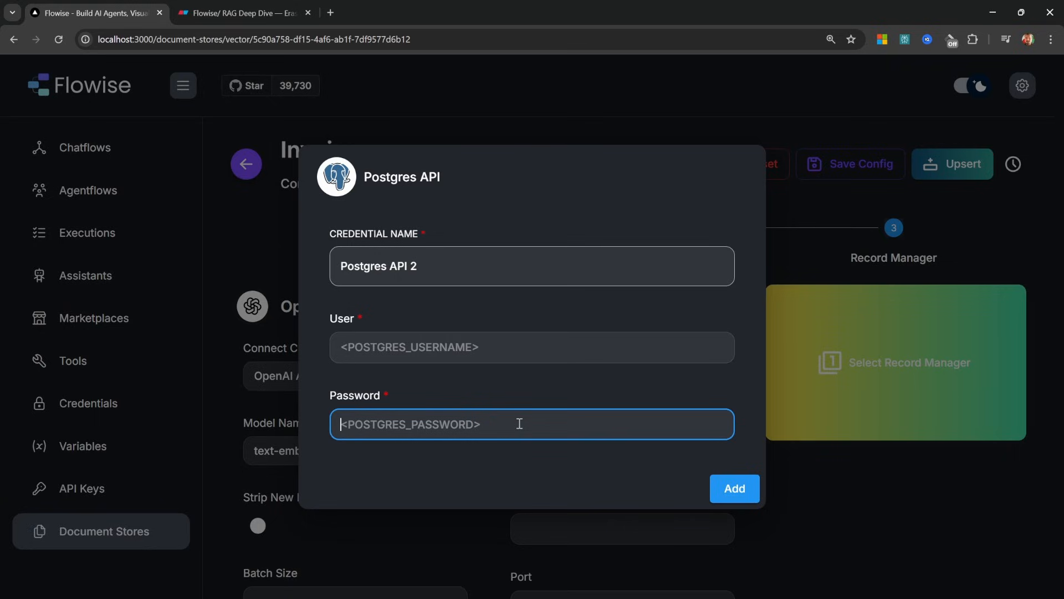
{"action": "left_click", "coordinate": [533, 334]}
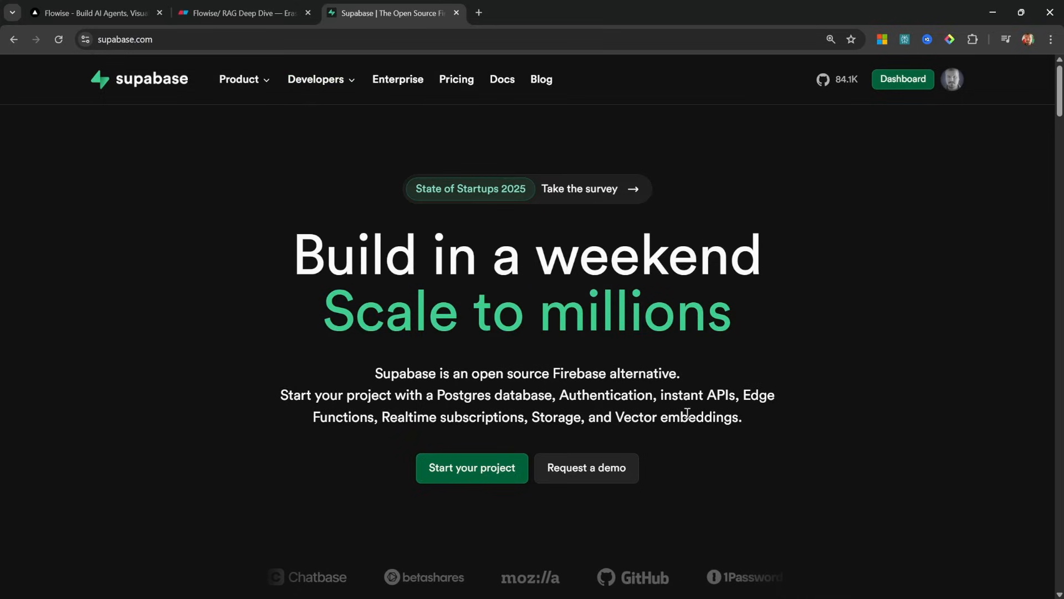
Create the Supabase project 'Agent Knowledge Base' with a database password in East US (North Virginia)
{"action": "left_click", "coordinate": [902, 83]}
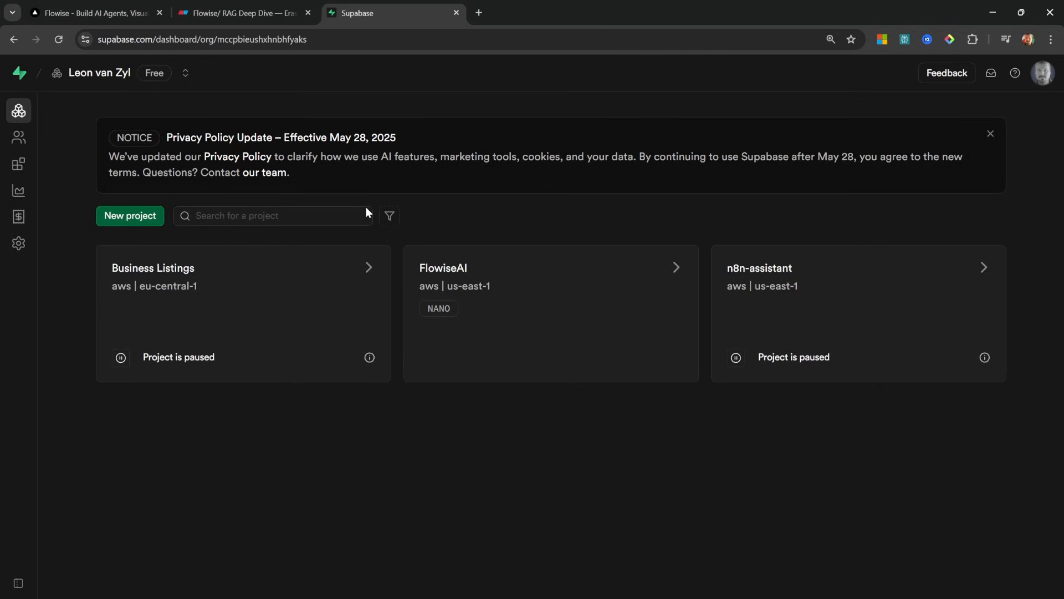
{"action": "left_click", "coordinate": [139, 224]}
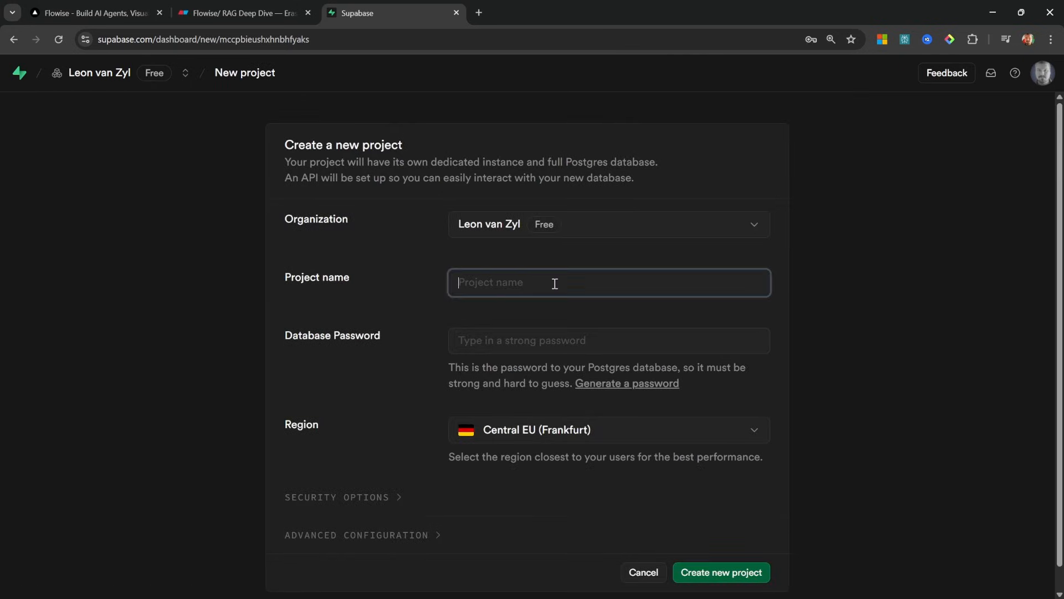
{"action": "key", "text": "ctrl+v"}
{"action": "left_click", "coordinate": [602, 338]}
{"action": "key", "text": "ctrl+v"}
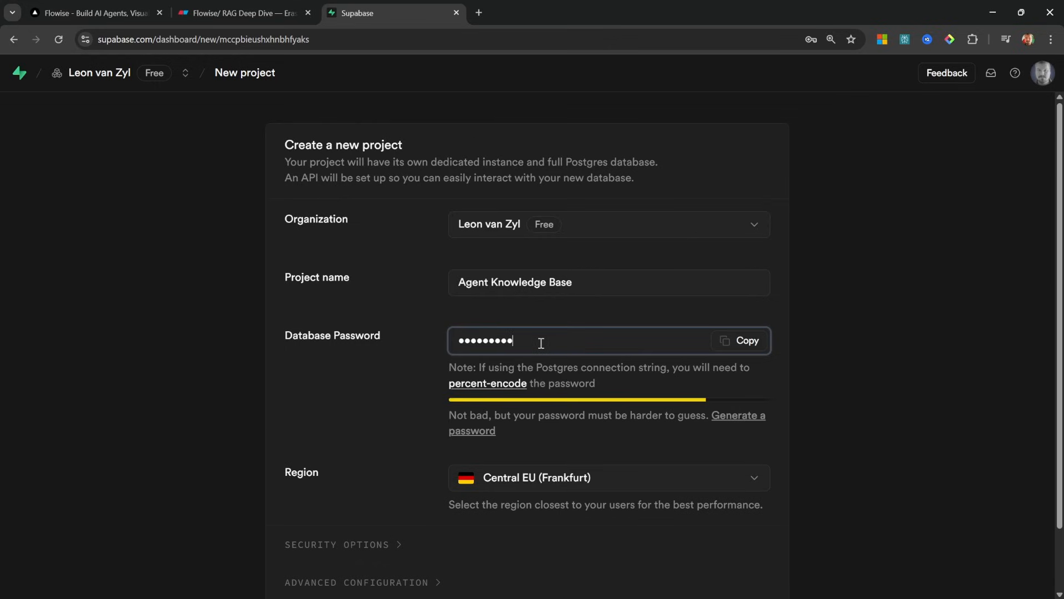
{"action": "left_click", "coordinate": [631, 477]}
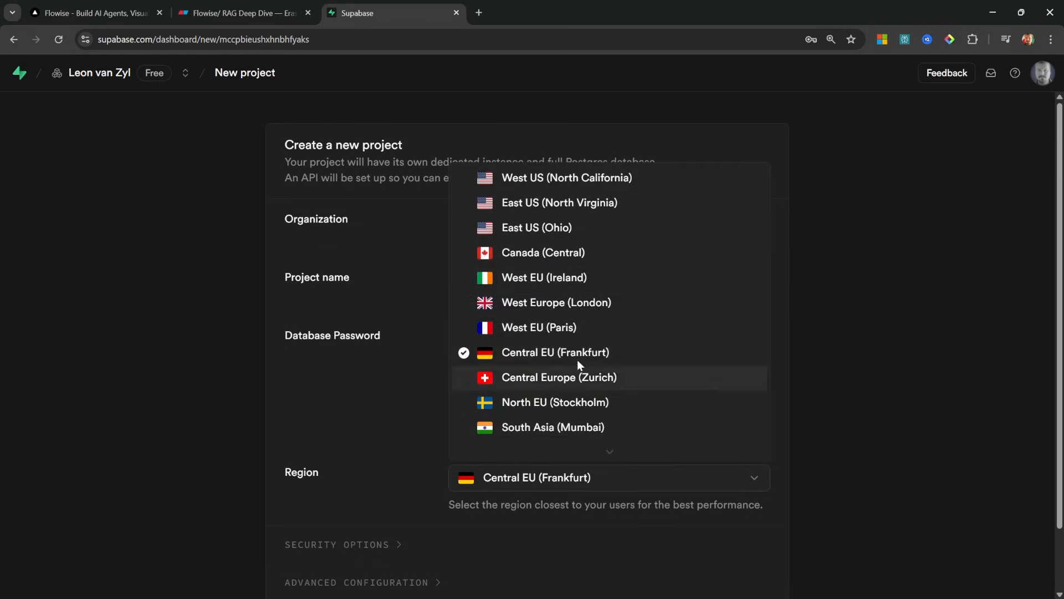
{"action": "left_click", "coordinate": [580, 203]}
{"action": "scroll", "coordinate": [577, 508], "scroll_direction": "down", "scroll_amount": 1}
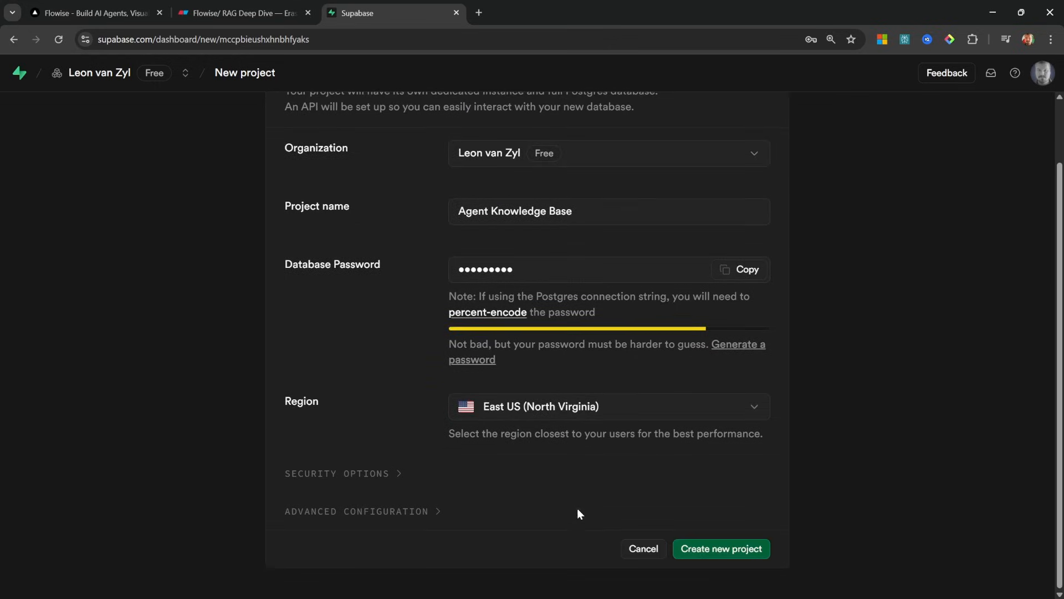
{"action": "left_click", "coordinate": [752, 549]}
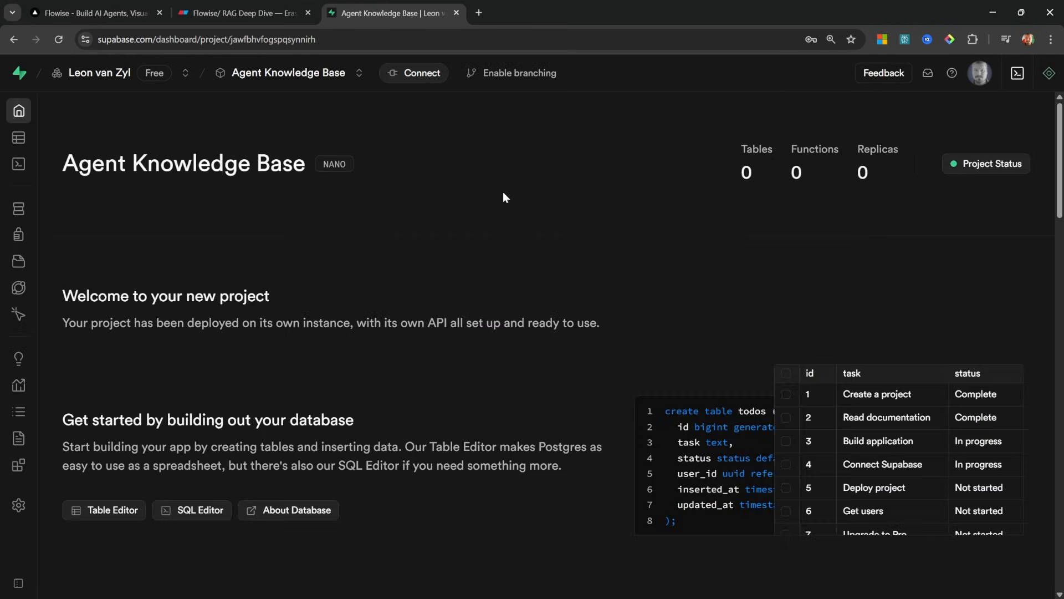
Copy the transaction pooler user from the project's connection details into the credential's User field
{"action": "left_click", "coordinate": [421, 74]}
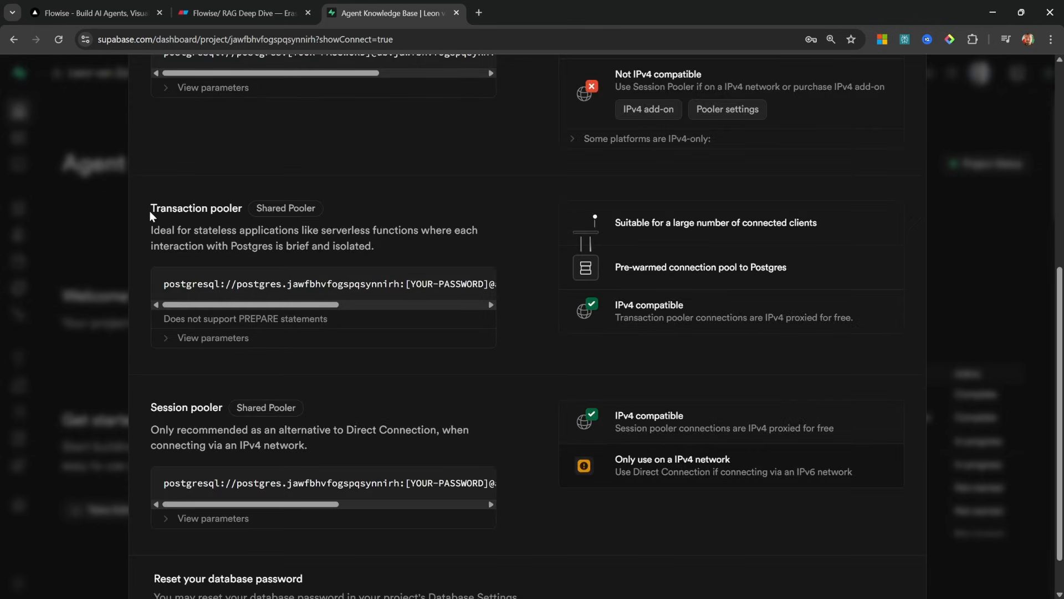
{"action": "left_click_drag", "start_coordinate": [170, 211], "coordinate": [245, 211]}
{"action": "left_click", "coordinate": [250, 224]}
{"action": "left_click", "coordinate": [220, 347]}
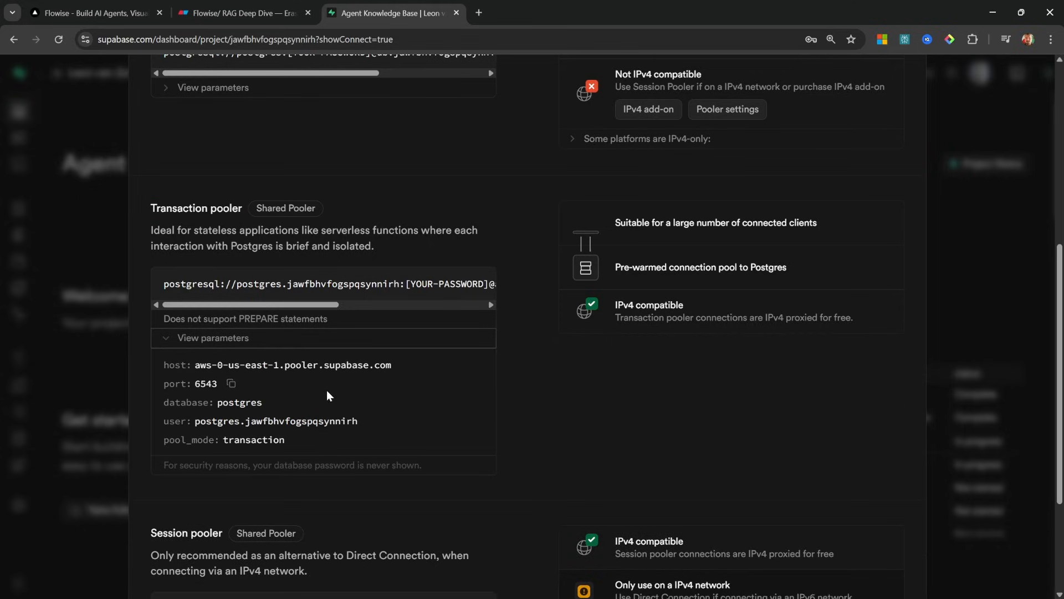
{"action": "left_click", "coordinate": [371, 420]}
{"action": "left_click", "coordinate": [122, 6]}
{"action": "left_click", "coordinate": [460, 354]}
{"action": "key", "text": "ctrl+v"}
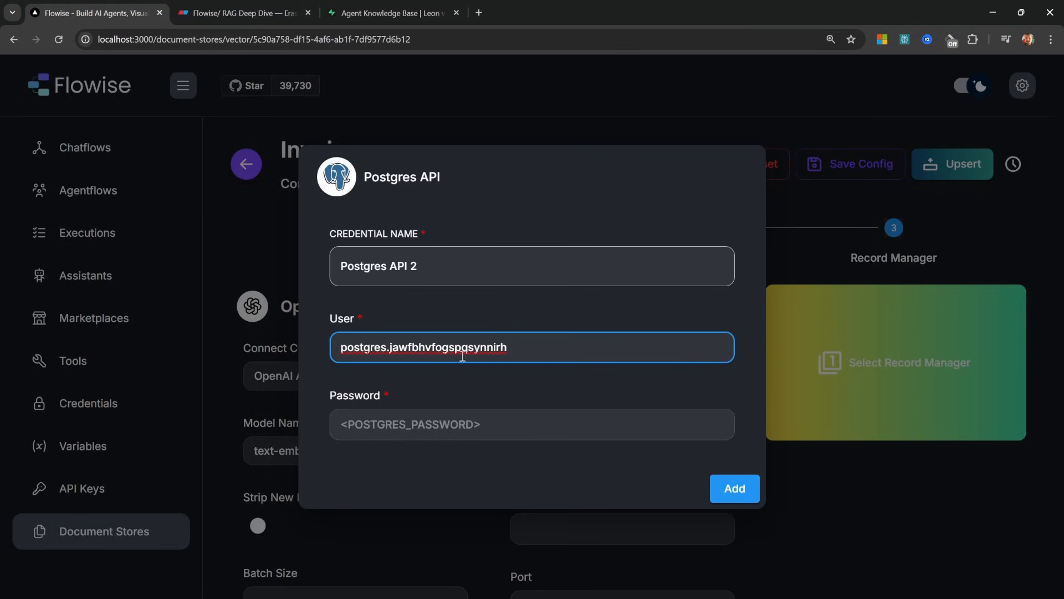
Enter the database password and save the Postgres API 2 credential
{"action": "left_click", "coordinate": [485, 425]}
{"action": "type", "text": "•"}
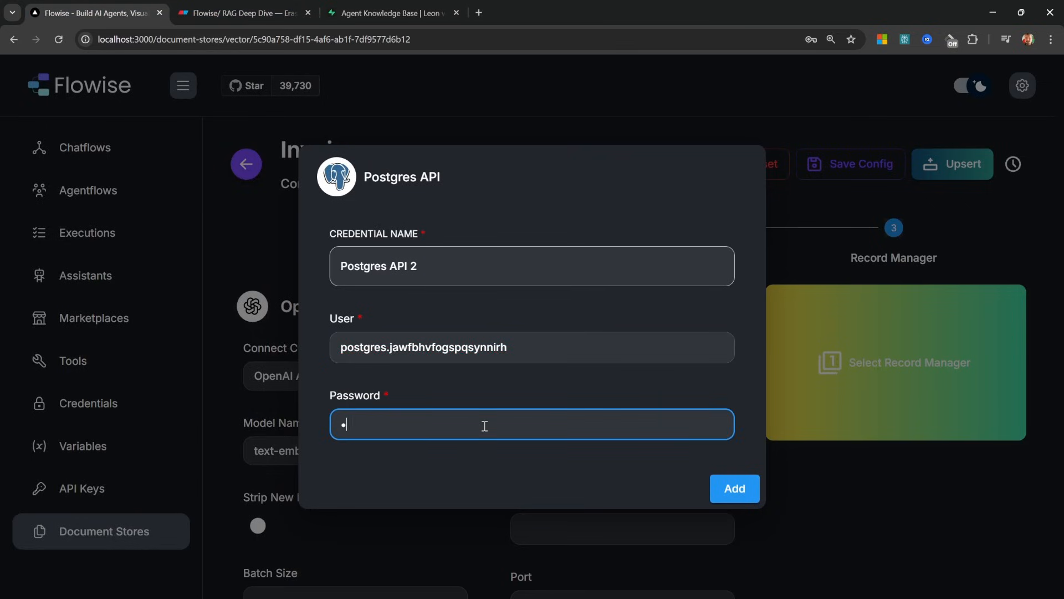
{"action": "type", "text": "••••••••"}
{"action": "left_click", "coordinate": [729, 490]}
Fill the vector store host aws-0-us-east-1.pooler.supabase.com and database postgres from Supabase
{"action": "left_click", "coordinate": [632, 396]}
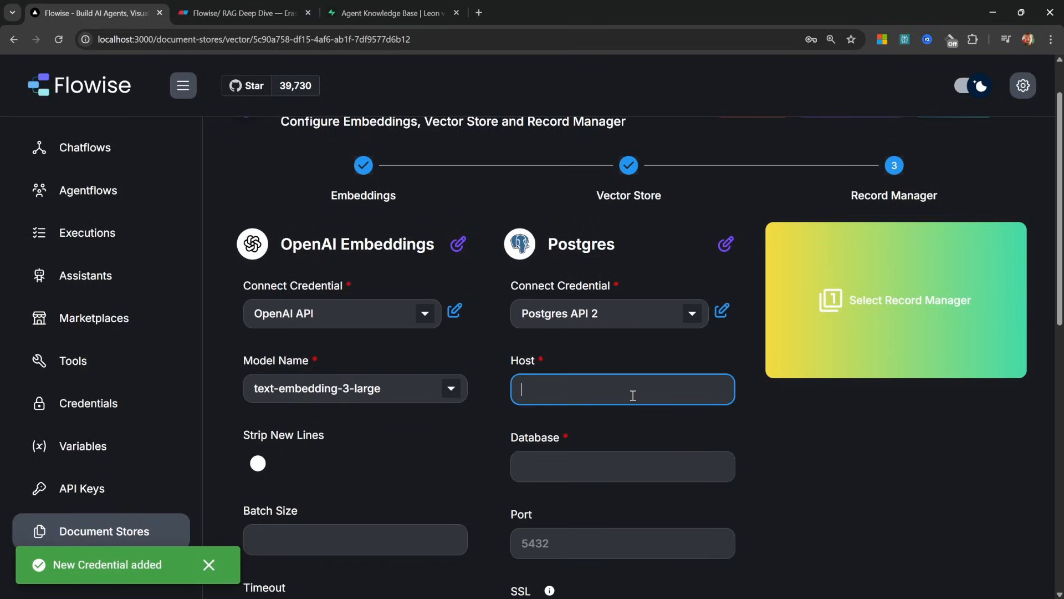
{"action": "left_click", "coordinate": [387, 13]}
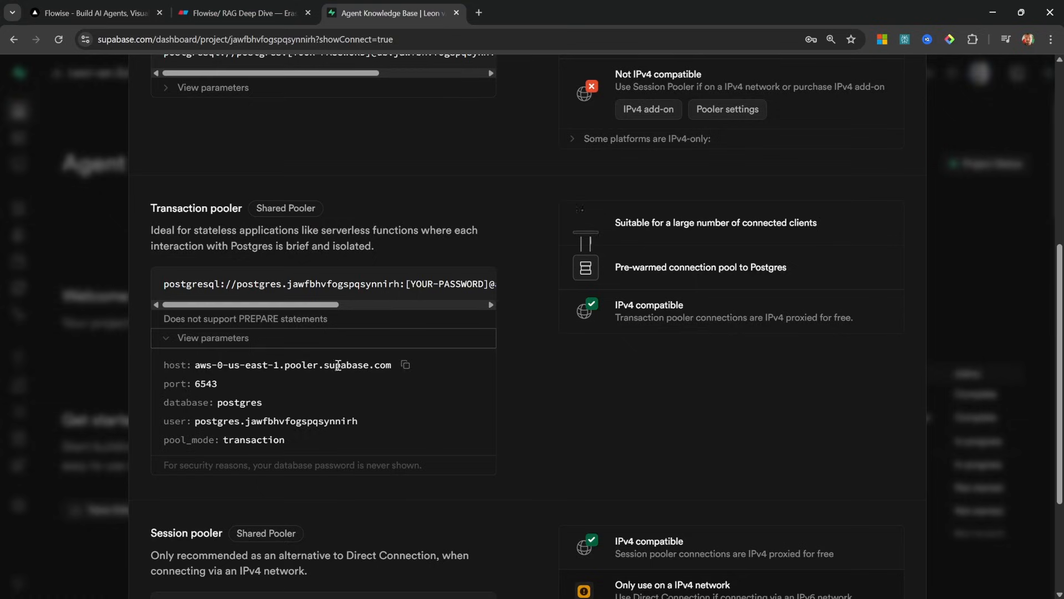
{"action": "left_click", "coordinate": [402, 366]}
{"action": "left_click", "coordinate": [94, 12]}
{"action": "key", "text": "ctrl+v"}
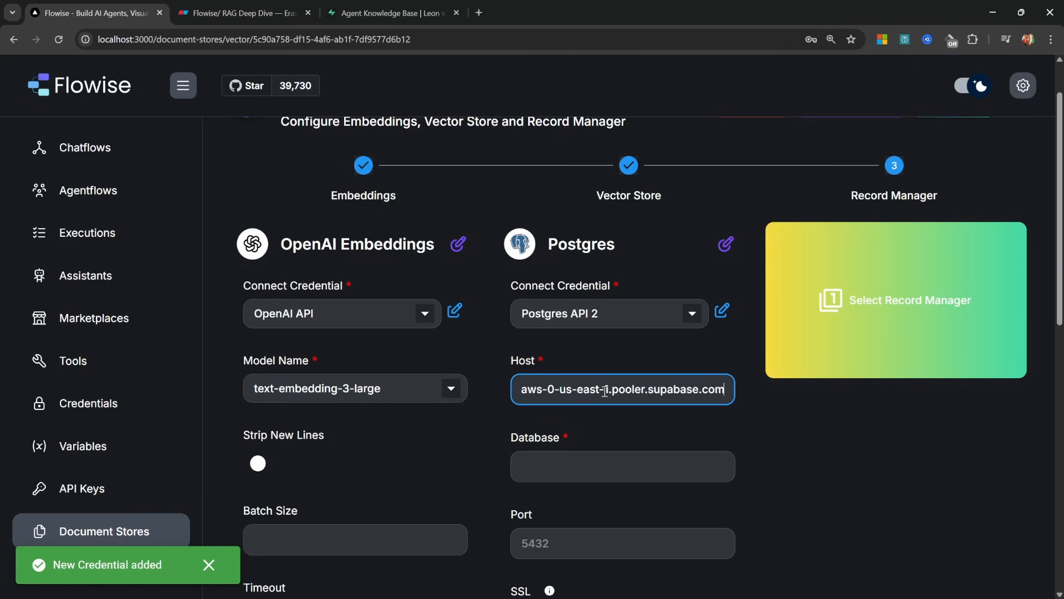
{"action": "left_click", "coordinate": [604, 464]}
{"action": "key", "text": "ctrl+3"}
{"action": "left_click", "coordinate": [276, 402]}
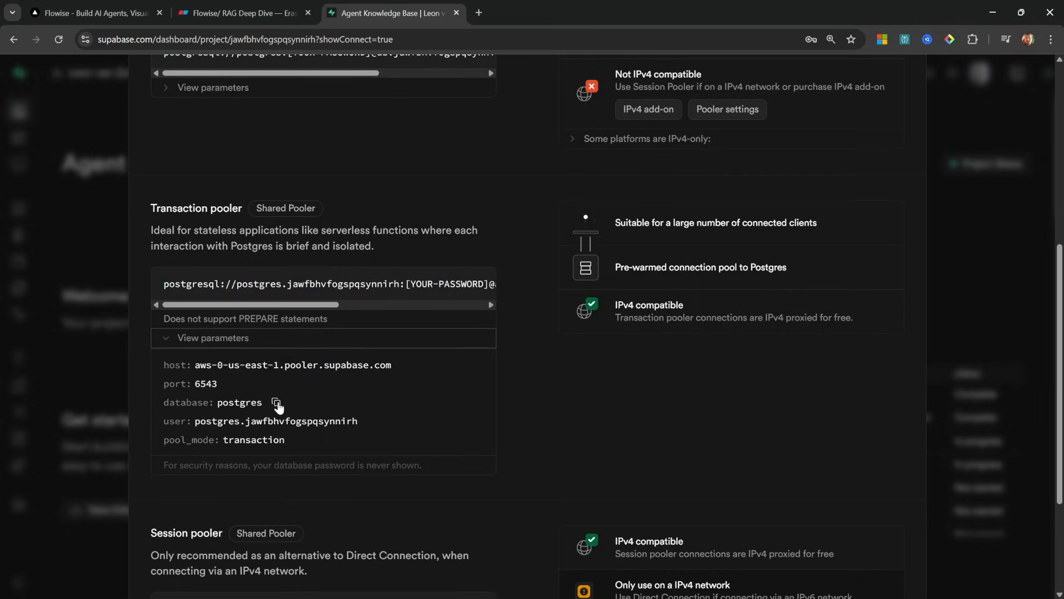
{"action": "left_click", "coordinate": [94, 13]}
{"action": "left_click", "coordinate": [660, 471]}
{"action": "key", "text": "ctrl+v"}
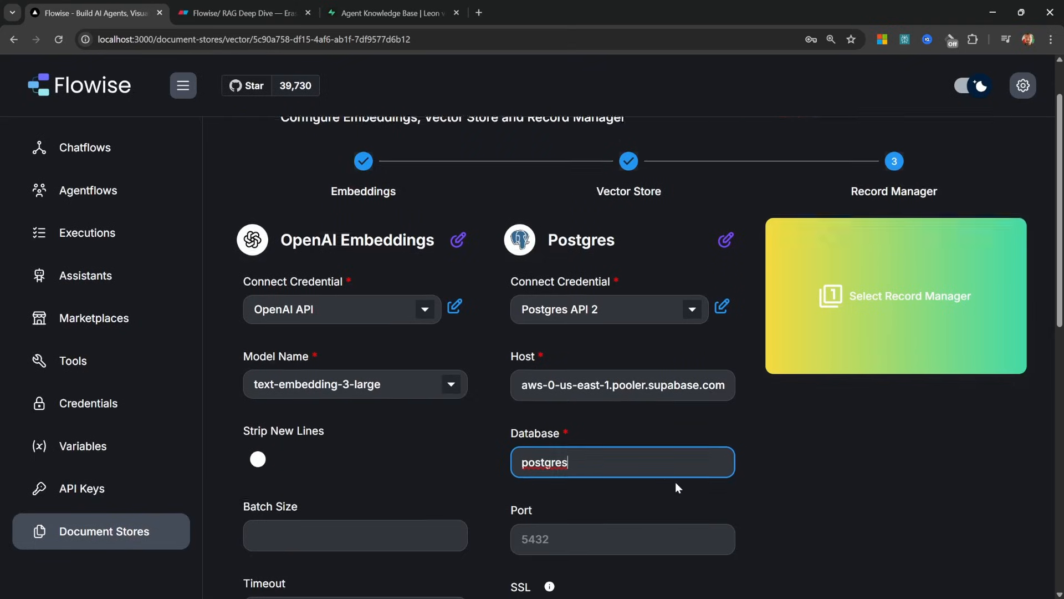
Copy the pooler port 6543 from Supabase into the vector store Port field
{"action": "scroll", "coordinate": [675, 481], "scroll_direction": "down", "scroll_amount": 3}
{"action": "key", "text": "ctrl+3"}
{"action": "left_click", "coordinate": [231, 382]}
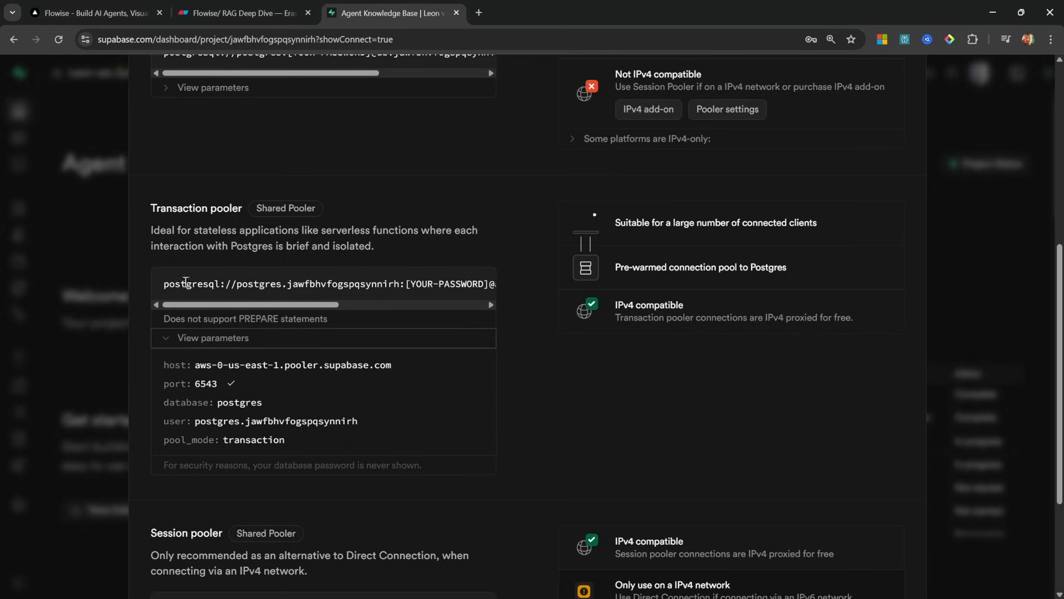
{"action": "key", "text": "ctrl+1"}
{"action": "left_click", "coordinate": [616, 356]}
{"action": "key", "text": "ctrl+v"}
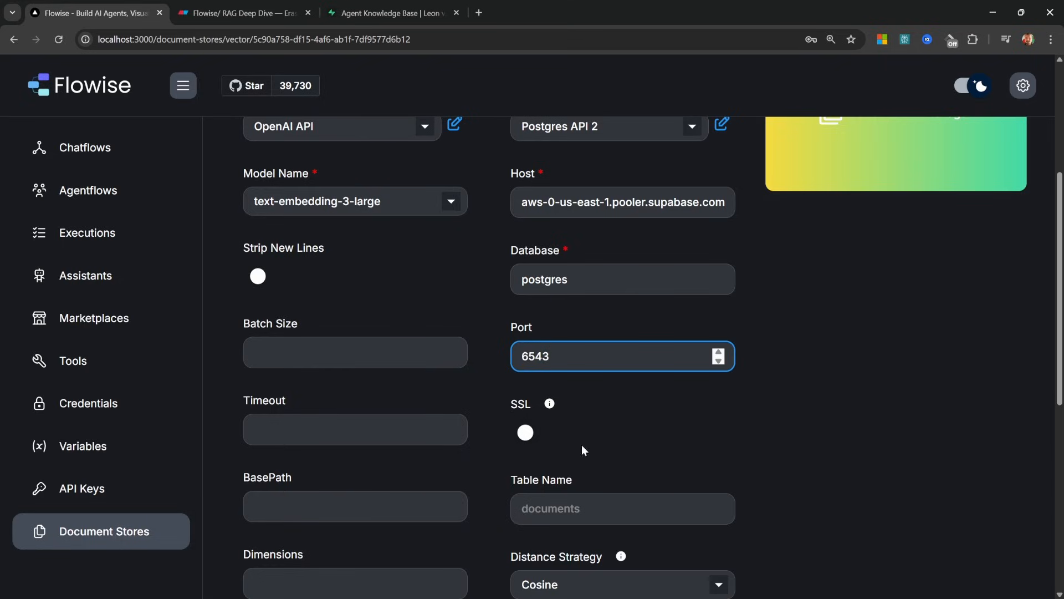
{"action": "scroll", "coordinate": [720, 410], "scroll_direction": "up", "scroll_amount": 5}
Add a Postgres Record Manager that uses the Postgres API 2 credential
{"action": "left_click", "coordinate": [899, 367]}
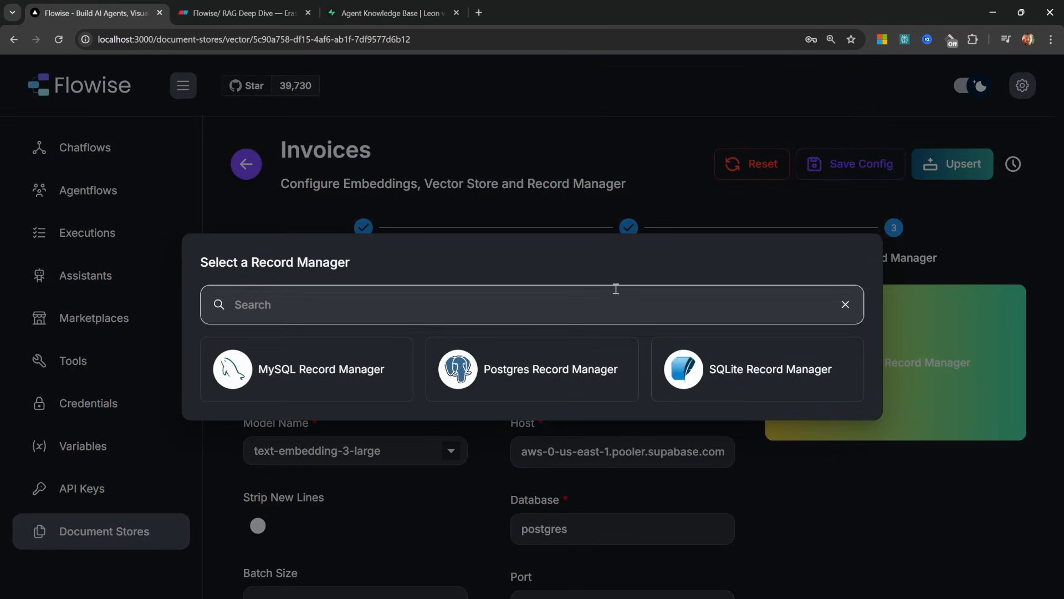
{"action": "left_click", "coordinate": [525, 370]}
{"action": "left_click", "coordinate": [942, 382]}
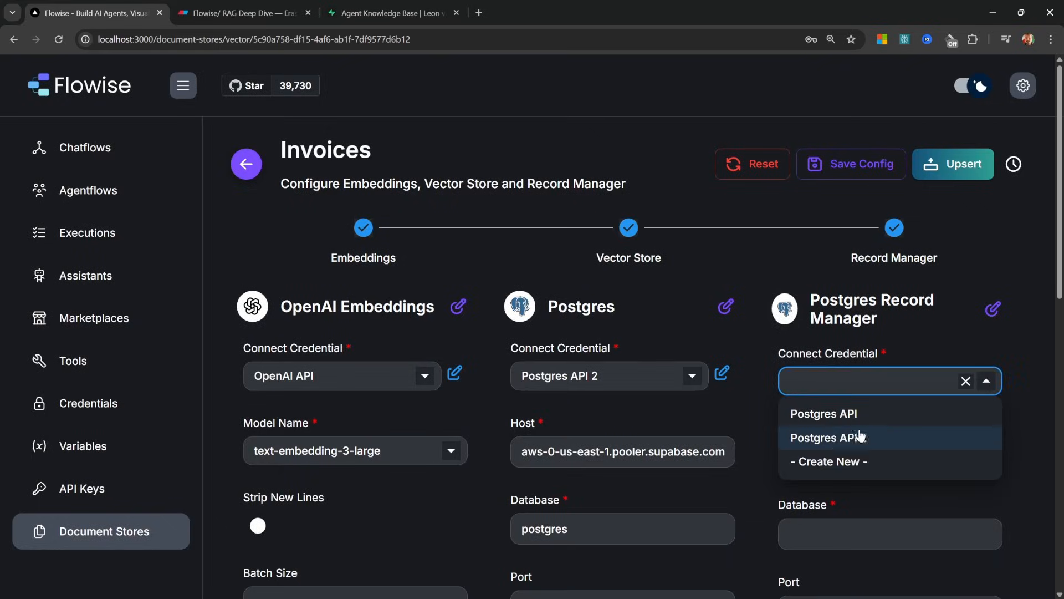
{"action": "left_click", "coordinate": [838, 438]}
Give the record manager the same pooler host, database postgres and port 6543
{"action": "triple_click", "coordinate": [623, 451]}
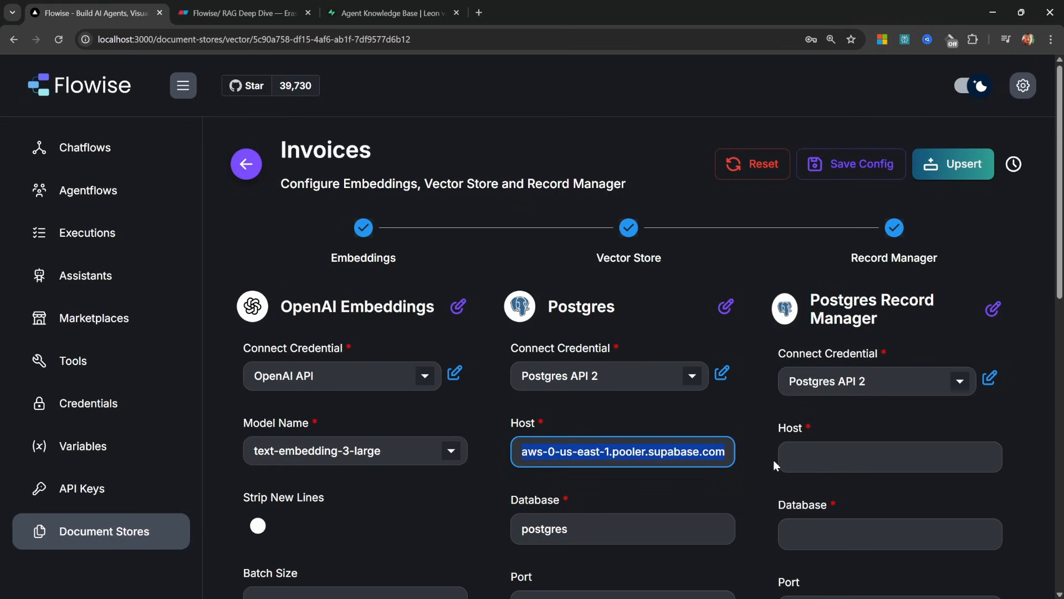
{"action": "key", "text": "ctrl+c"}
{"action": "left_click", "coordinate": [828, 458]}
{"action": "key", "text": "ctrl+v"}
{"action": "left_click", "coordinate": [792, 532]}
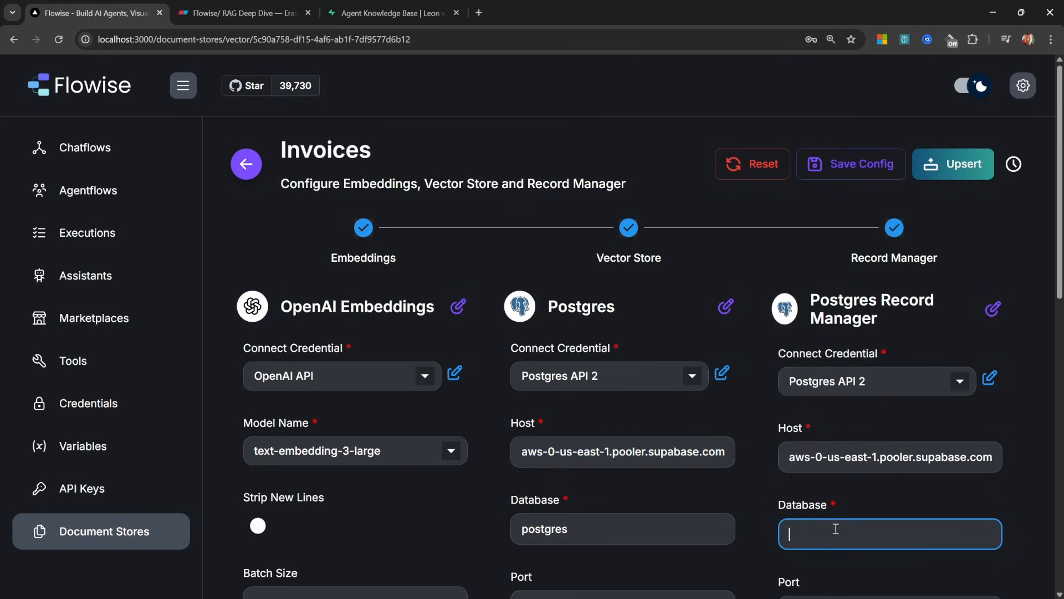
{"action": "type", "text": "postgres"}
{"action": "scroll", "coordinate": [681, 441], "scroll_direction": "down", "scroll_amount": 3}
{"action": "left_click", "coordinate": [798, 427]}
{"action": "type", "text": "6543"}
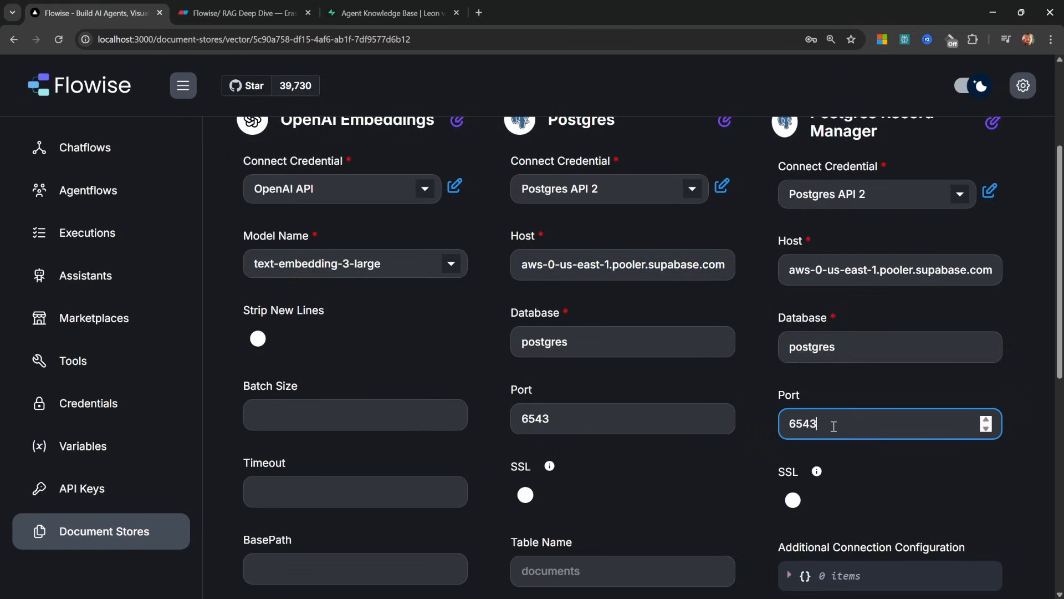
{"action": "scroll", "coordinate": [865, 397], "scroll_direction": "up", "scroll_amount": 3}
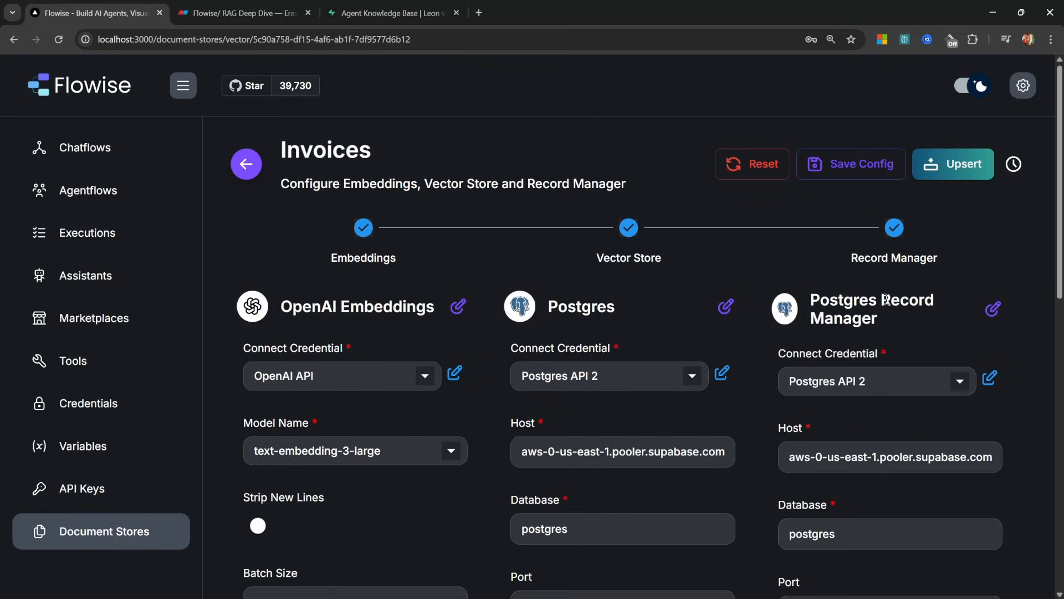
{"action": "mouse_move", "coordinate": [658, 539]}
{"action": "left_mouse_down"}
{"action": "mouse_move", "coordinate": [300, 151]}
{"action": "mouse_move", "coordinate": [329, 139]}
{"action": "left_mouse_up"}
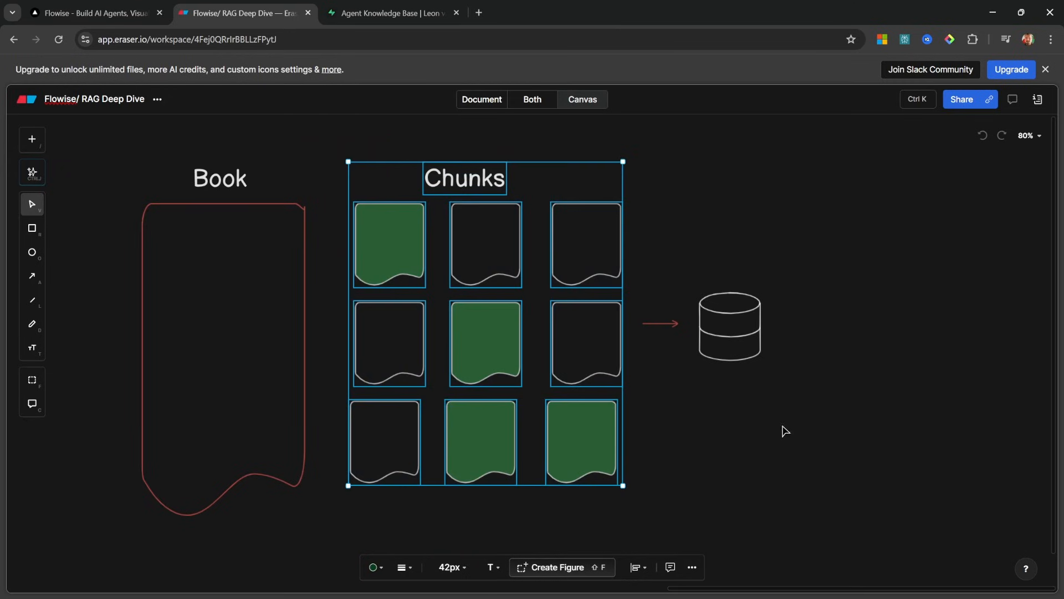
{"action": "left_click", "coordinate": [785, 428]}
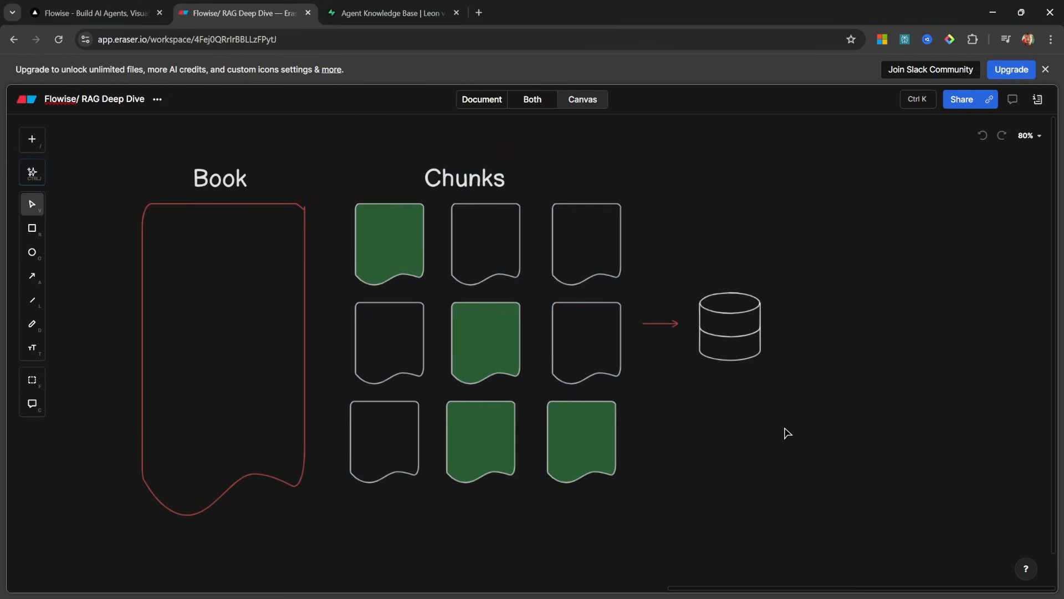
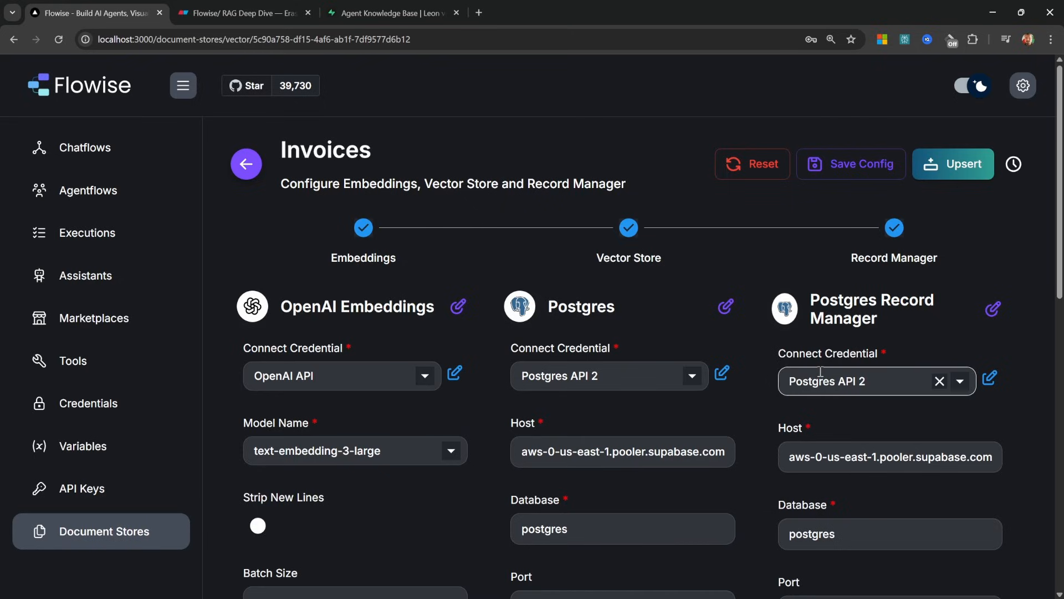
Save the Invoices store config with OpenAI embeddings, Postgres vector store and record manager
{"action": "left_click", "coordinate": [861, 166]}
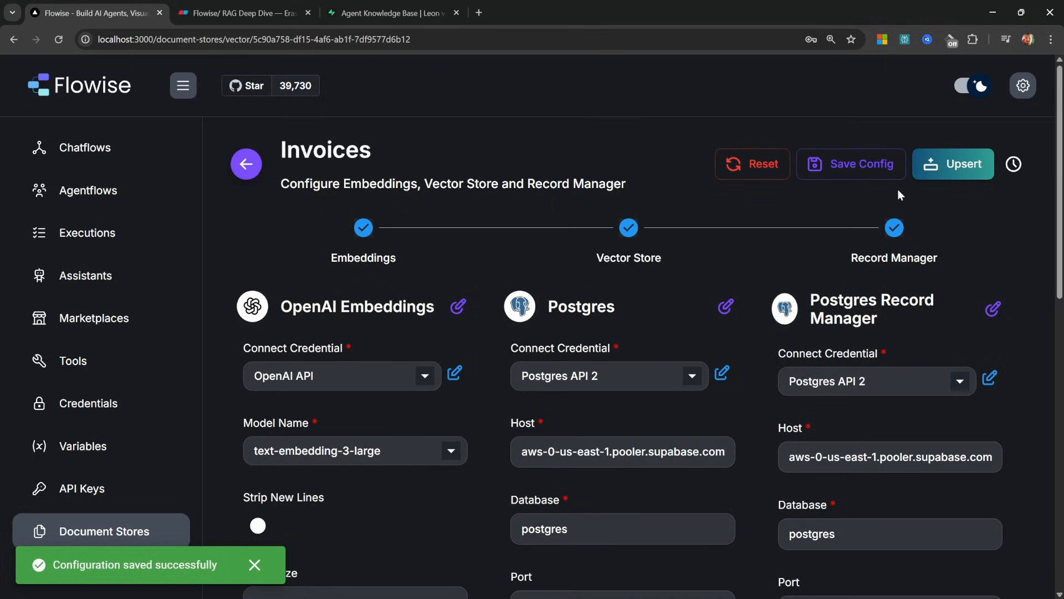
Upsert the 3 sample-invoice.pdf chunks into the Invoices vector store
{"action": "left_click", "coordinate": [965, 167]}
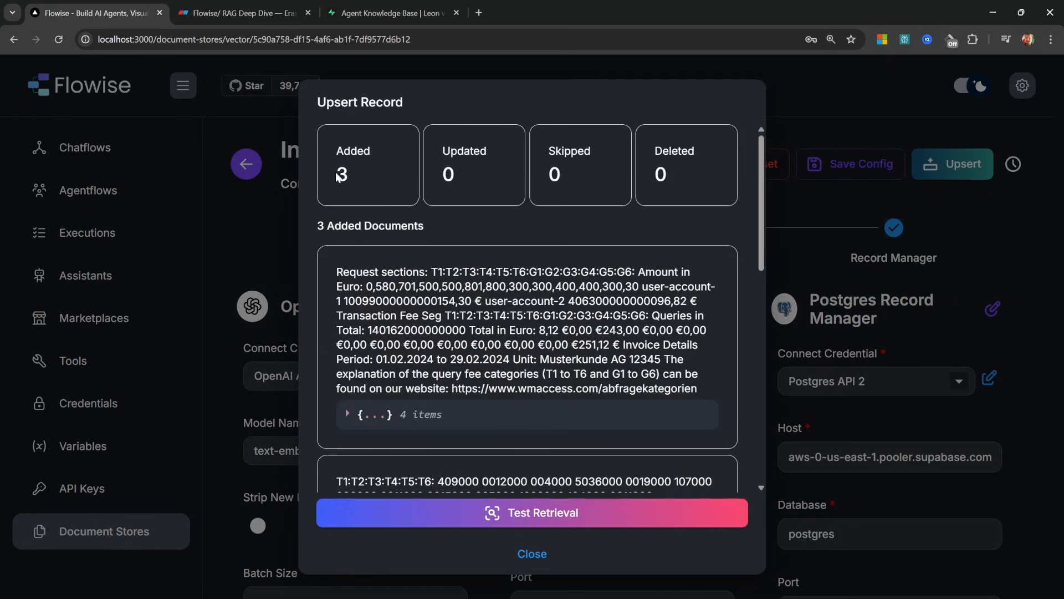
{"action": "left_click", "coordinate": [537, 555]}
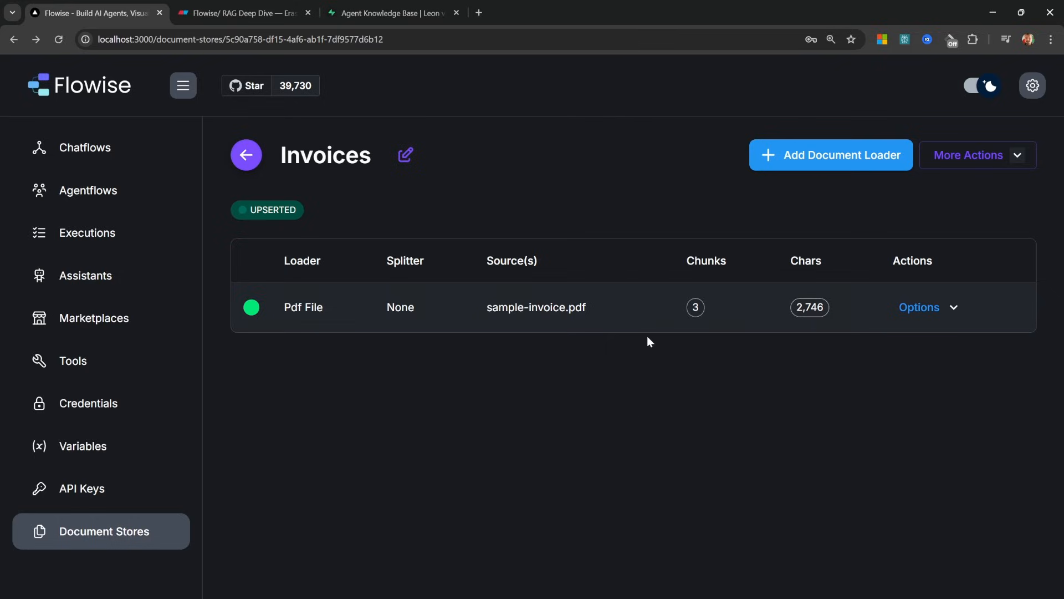
{"action": "left_click", "coordinate": [953, 307]}
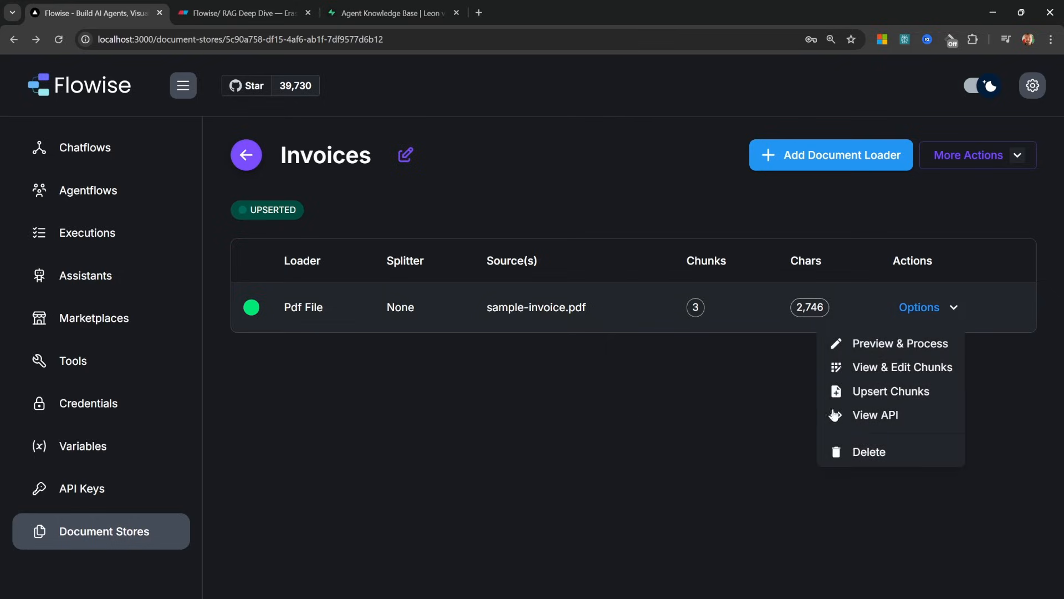
{"action": "left_click", "coordinate": [728, 435]}
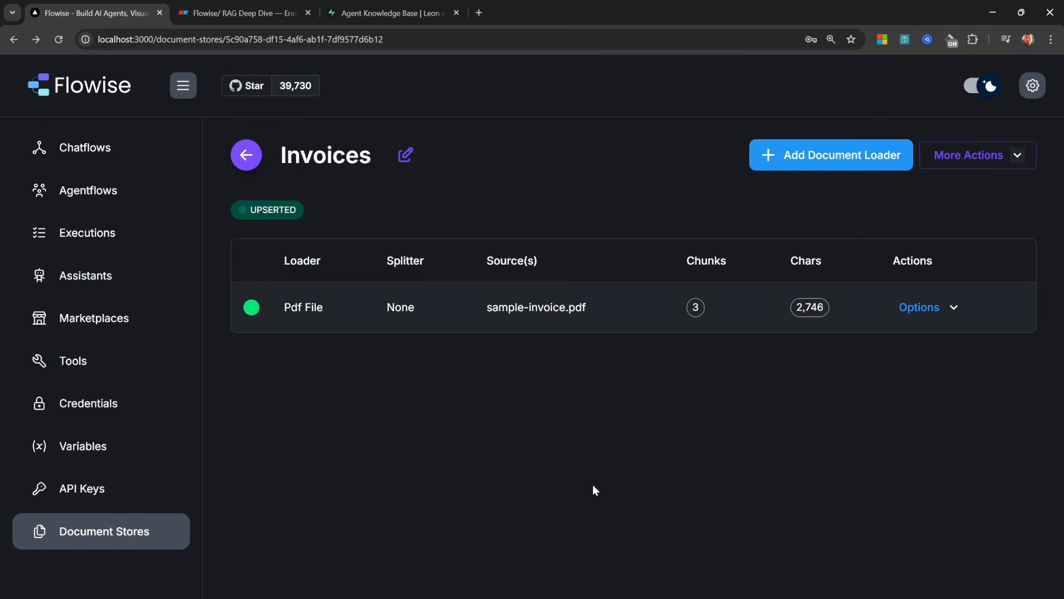
Upsert all chunks again to confirm all 3 records are skipped, then return to the store
{"action": "left_click", "coordinate": [1021, 155]}
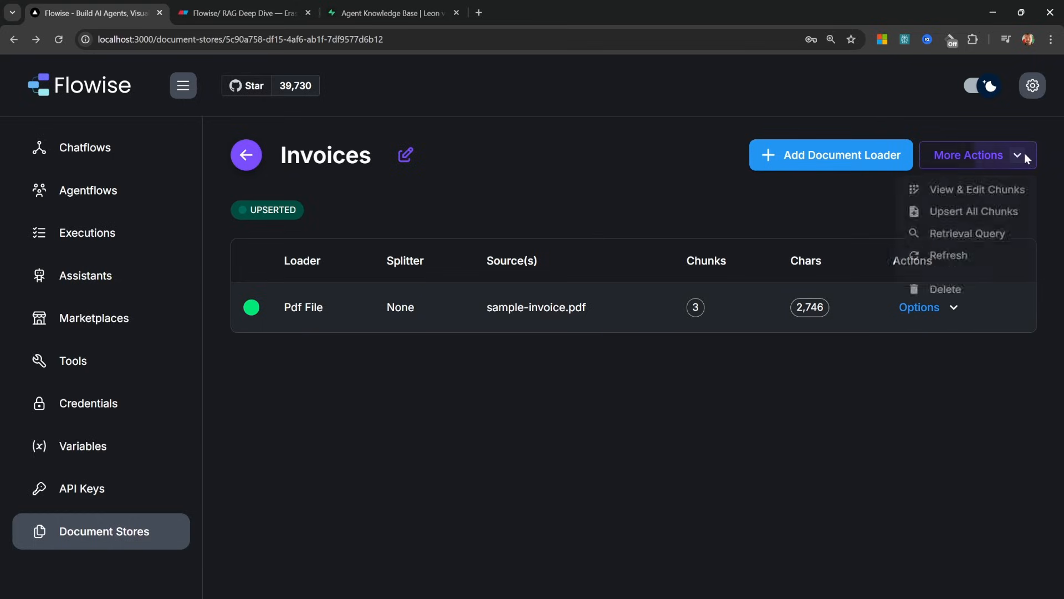
{"action": "left_click", "coordinate": [973, 215]}
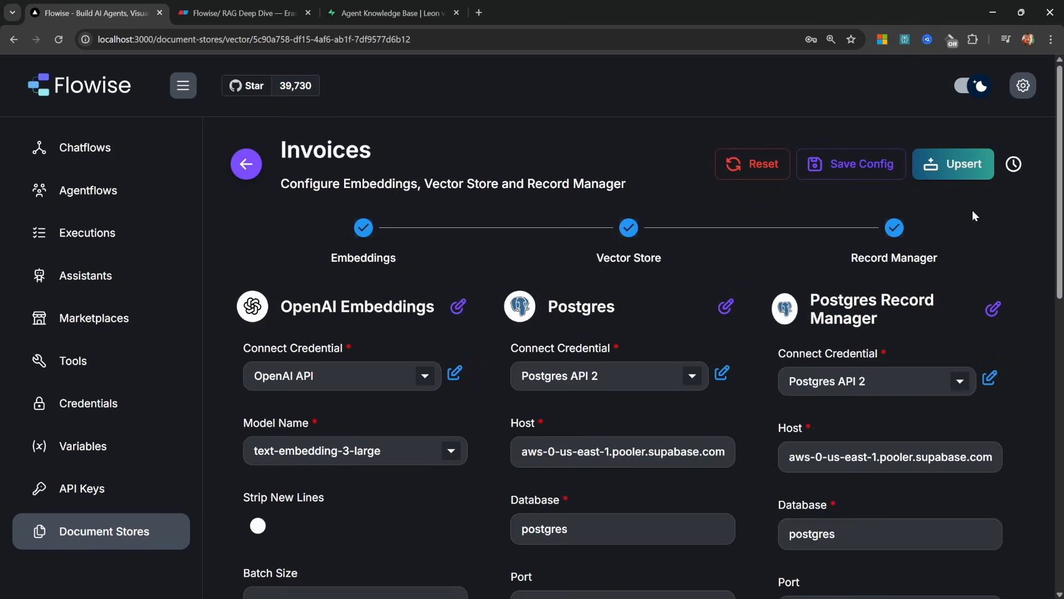
{"action": "left_click", "coordinate": [959, 167]}
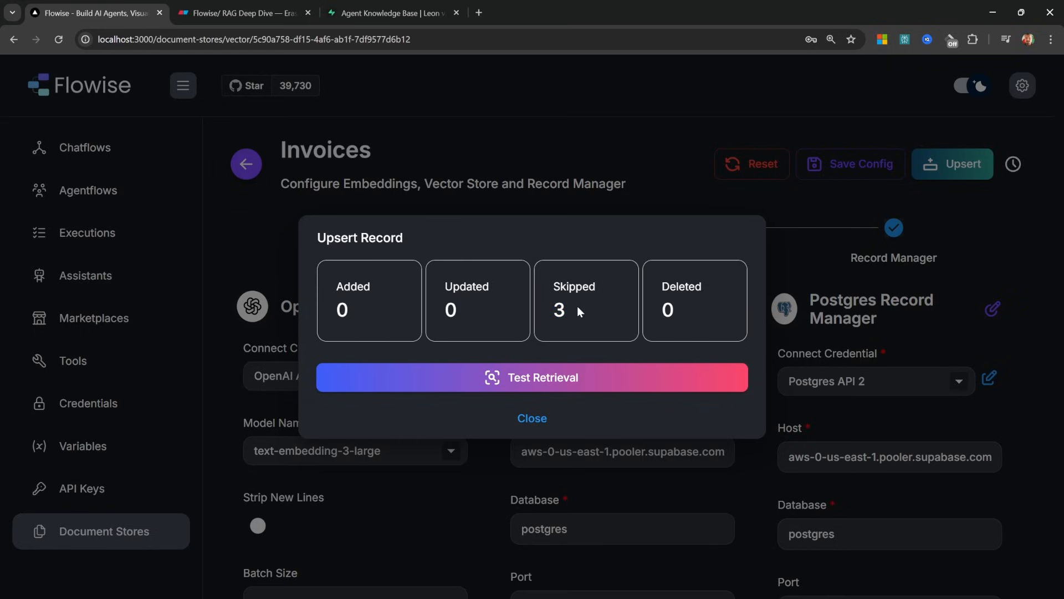
{"action": "left_click", "coordinate": [531, 419]}
{"action": "left_click", "coordinate": [248, 166]}
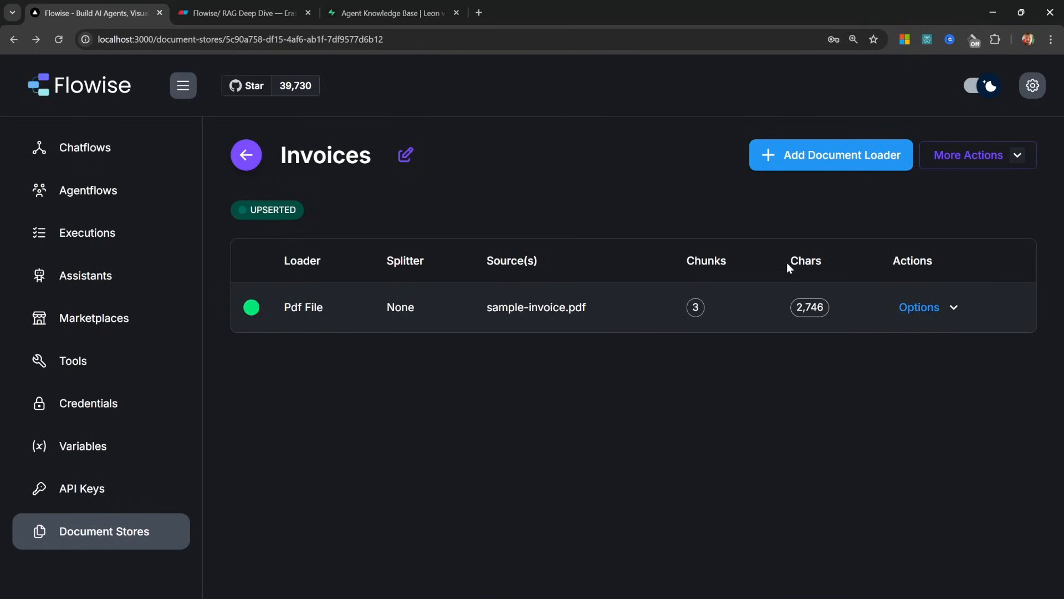
Add the Invoices document store as knowledge on the RAG Explanation Agent node
{"action": "left_click", "coordinate": [82, 194]}
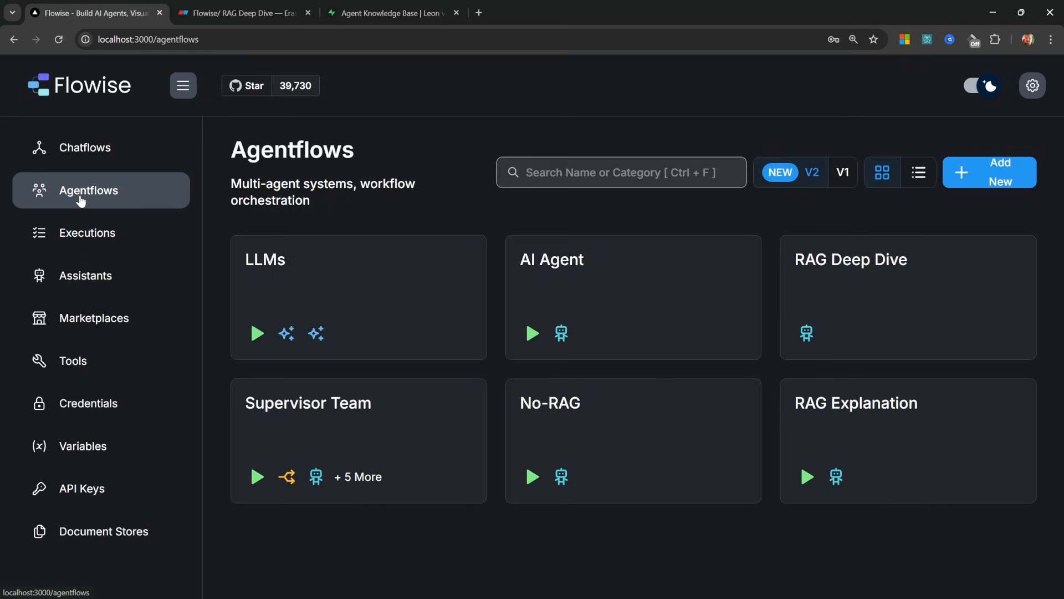
{"action": "left_click", "coordinate": [859, 422]}
{"action": "double_click", "coordinate": [688, 333]}
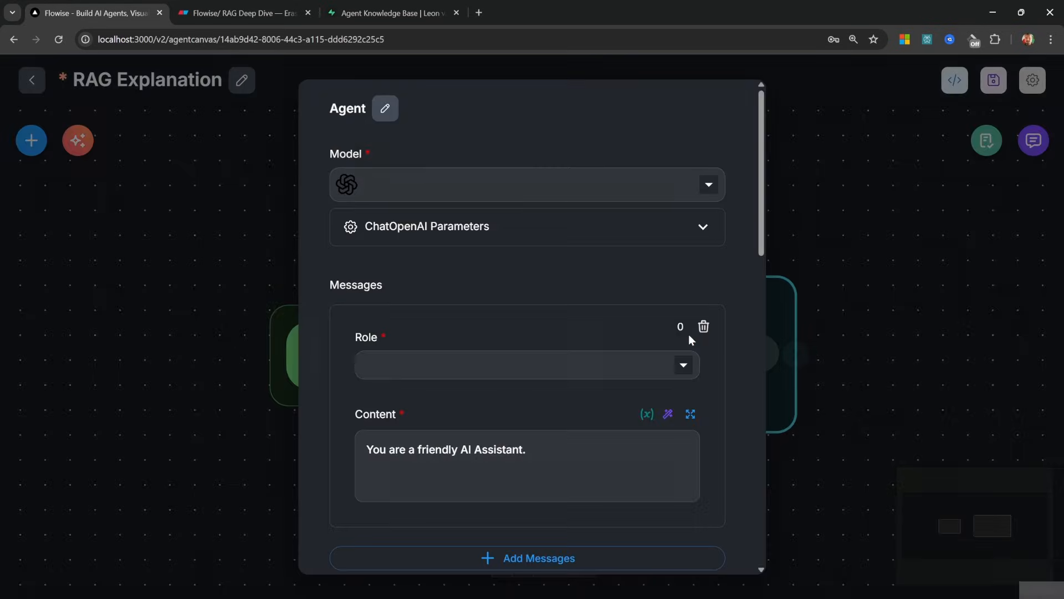
{"action": "scroll", "coordinate": [684, 373], "scroll_direction": "down", "scroll_amount": 10}
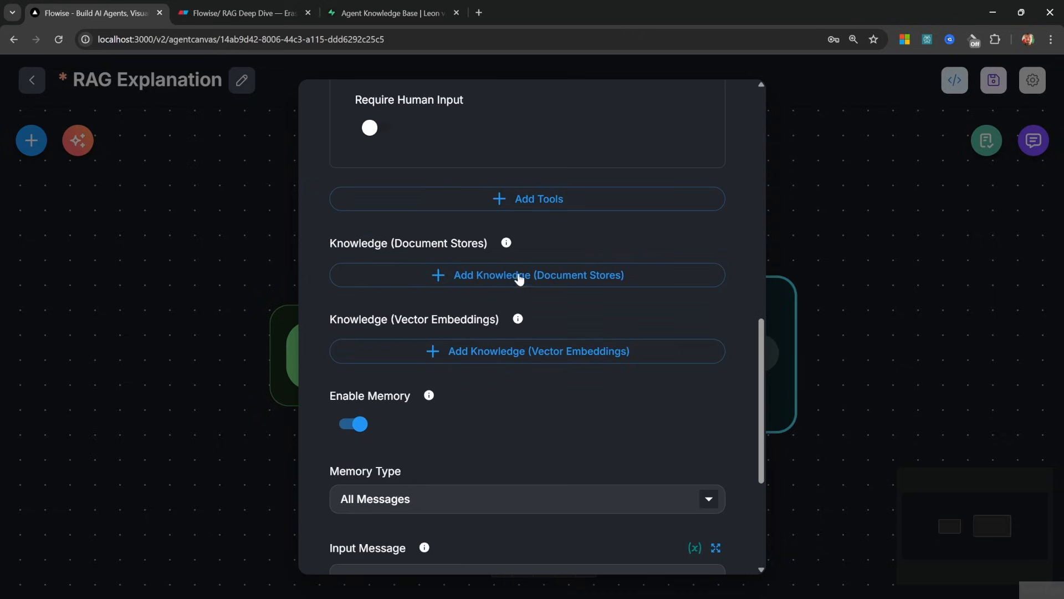
{"action": "left_click", "coordinate": [520, 280]}
{"action": "left_click", "coordinate": [482, 323]}
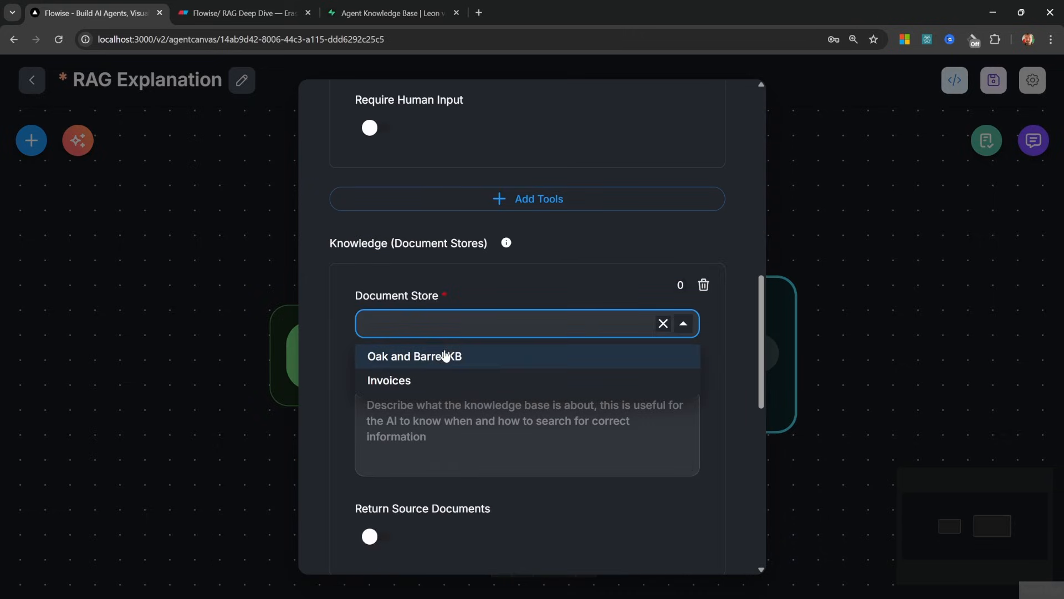
{"action": "left_click", "coordinate": [393, 380]}
Describe it as 'Returns documents related to invoices' and enable Return Source Documents
{"action": "left_click", "coordinate": [477, 422]}
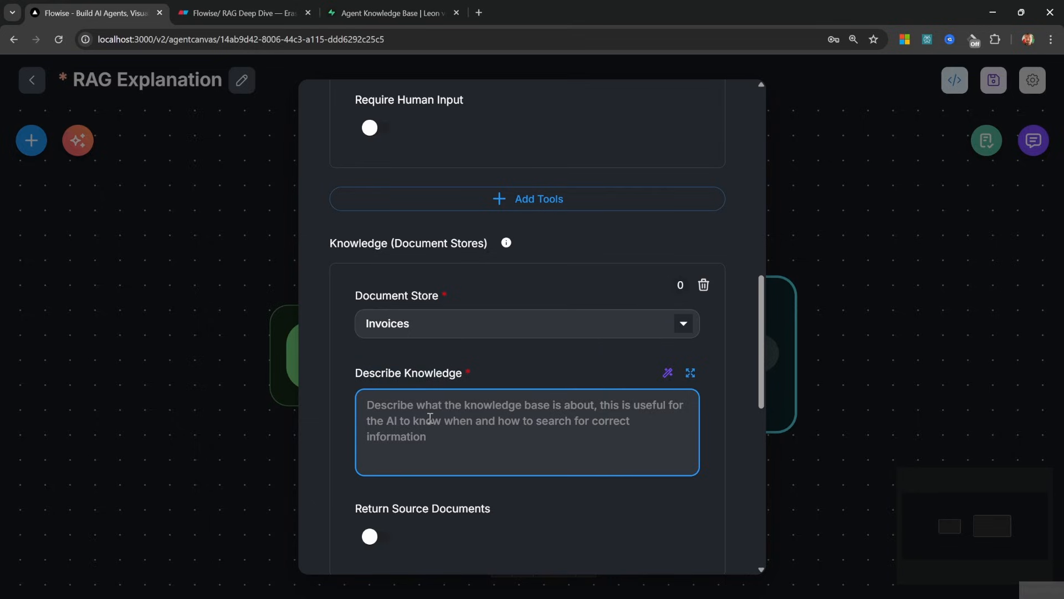
{"action": "type", "text": "Returns "}
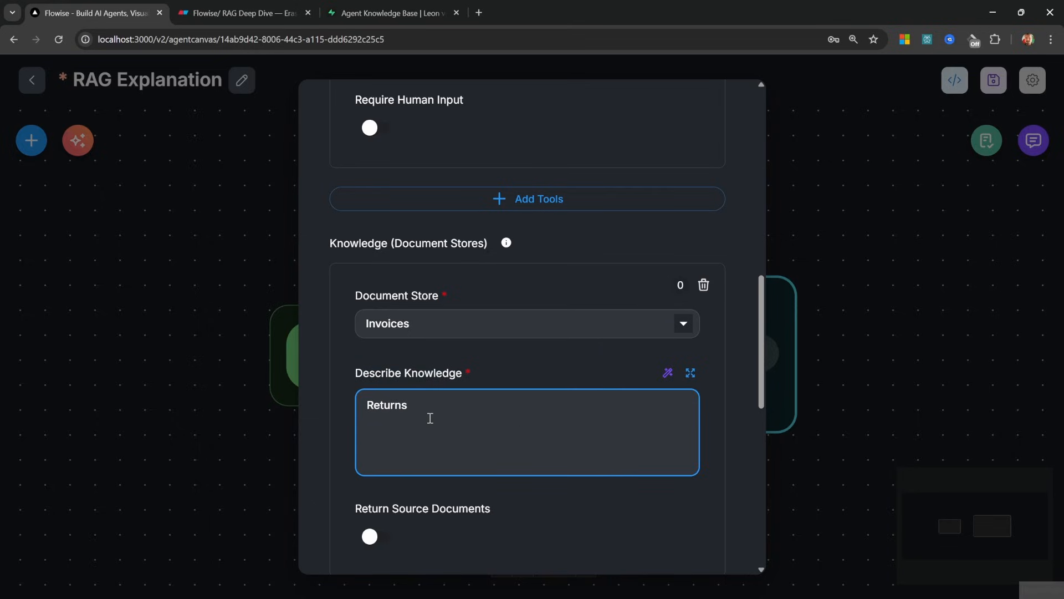
{"action": "type", "text": "documents related to"}
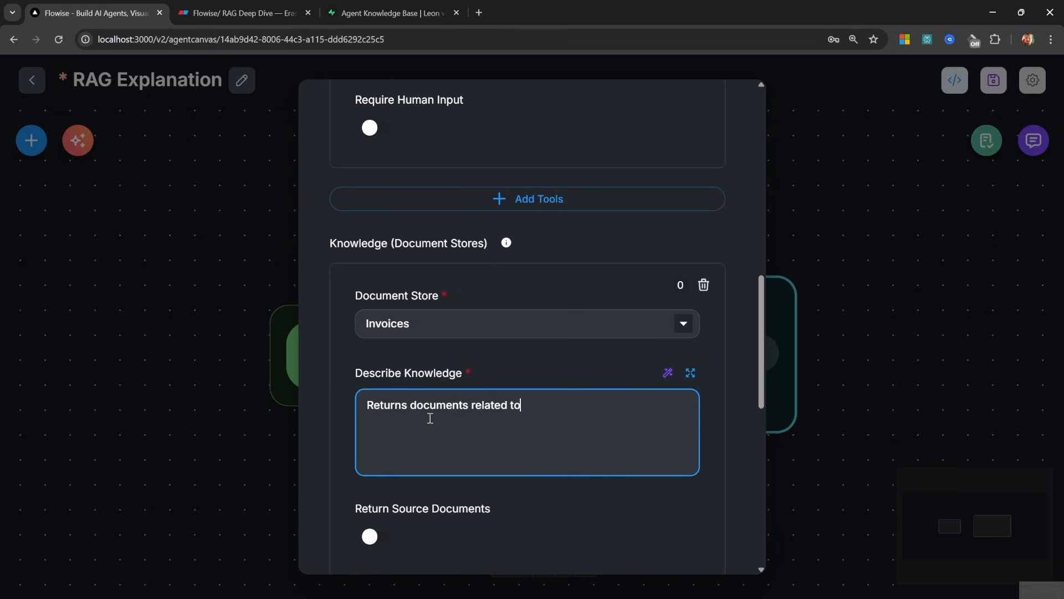
{"action": "type", "text": " invoices"}
{"action": "scroll", "coordinate": [489, 308], "scroll_direction": "down", "scroll_amount": 2}
{"action": "left_click", "coordinate": [371, 414]}
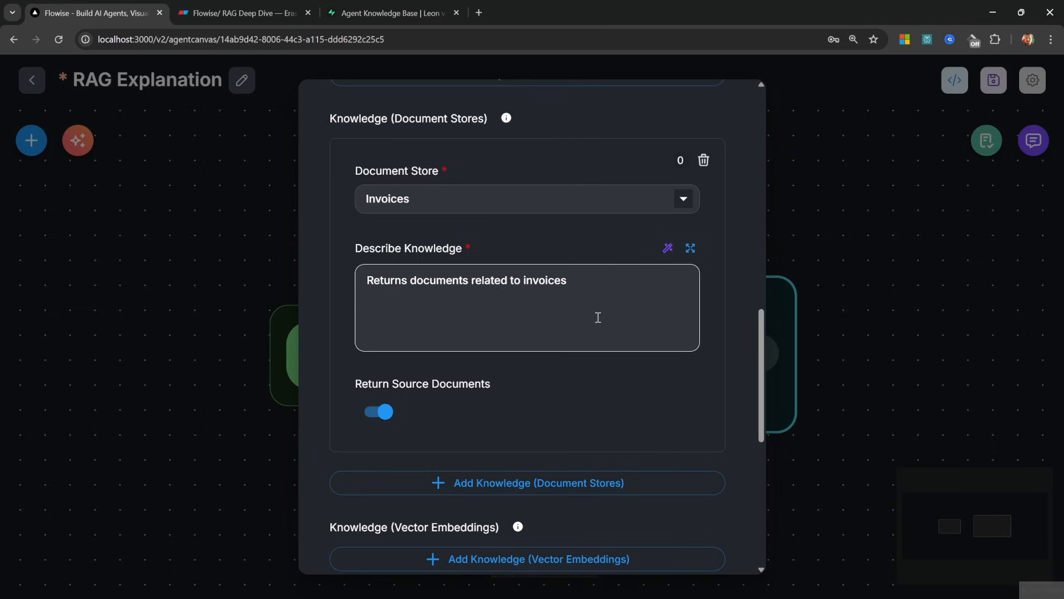
Save the RAG Explanation agentflow and open its test chat
{"action": "key", "text": "Escape"}
{"action": "left_click", "coordinate": [994, 79]}
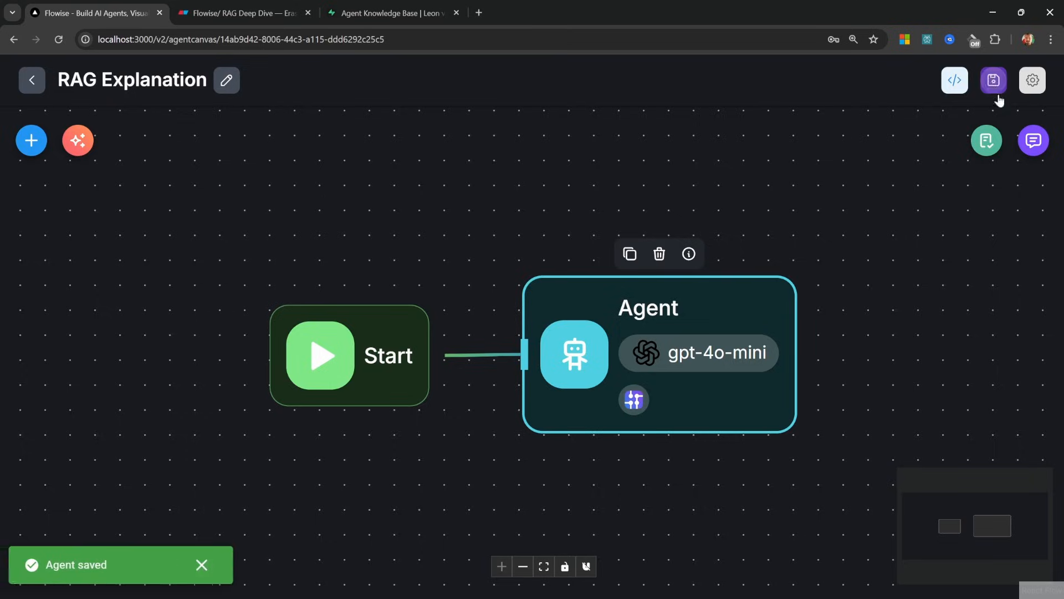
{"action": "left_click", "coordinate": [1033, 140]}
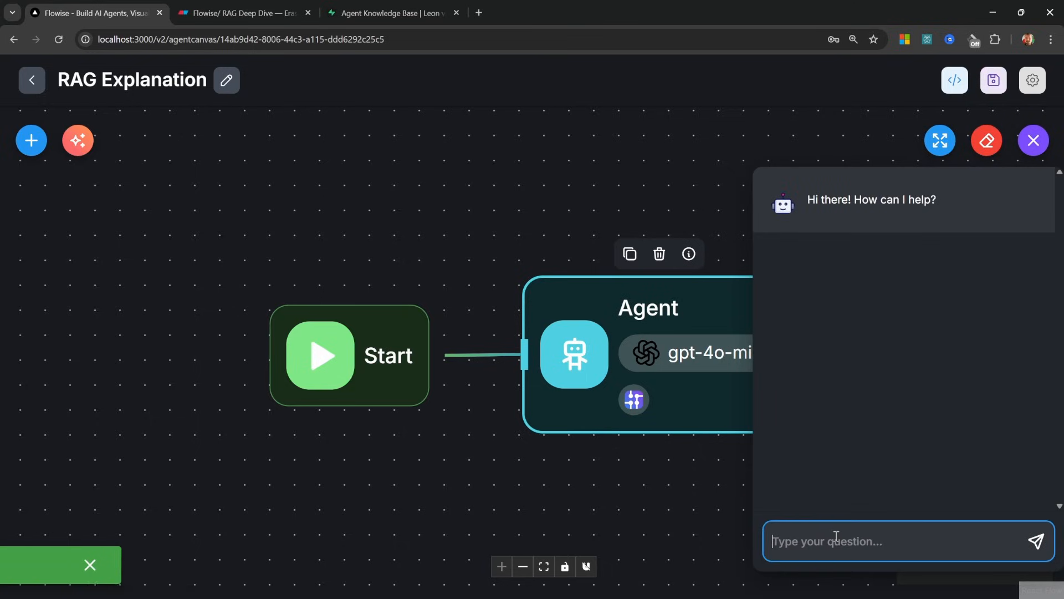
Highlight the 453,53 € gross amount on the sample invoice PDF
{"action": "key", "text": "alt+Tab"}
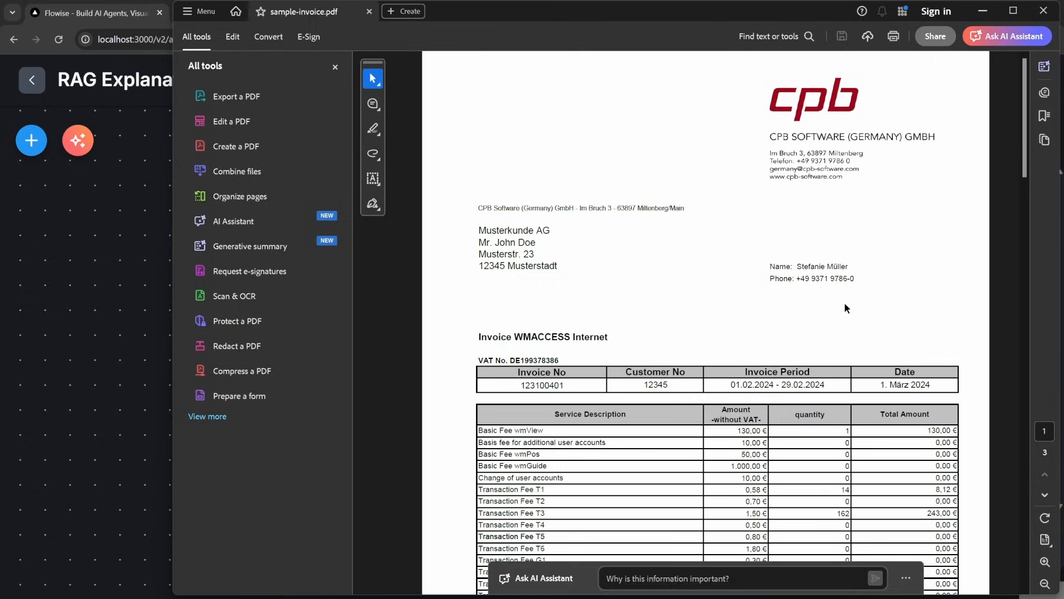
{"action": "scroll", "coordinate": [843, 302], "scroll_direction": "down", "scroll_amount": 5}
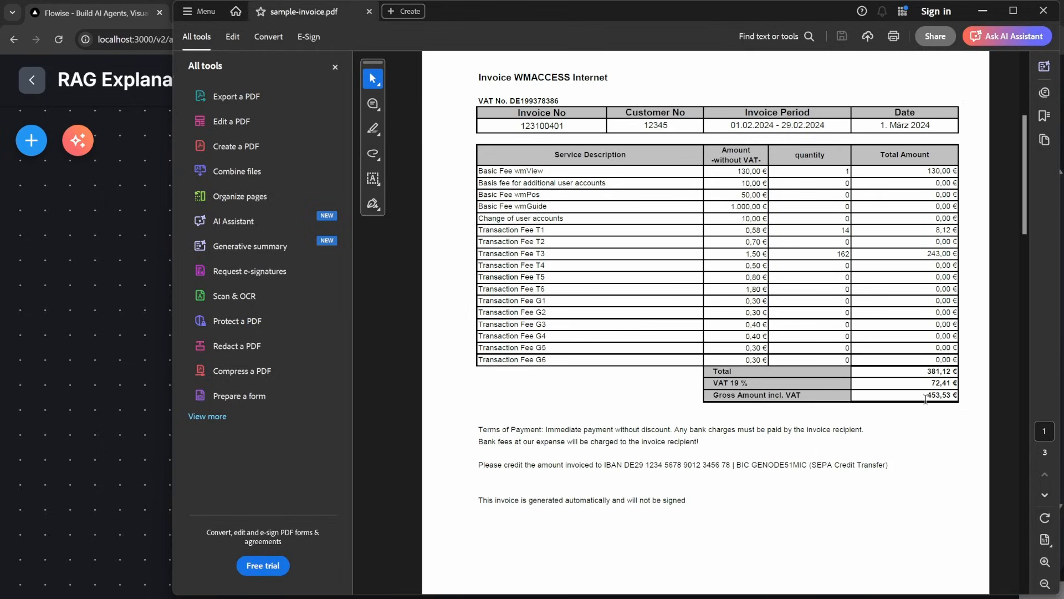
{"action": "left_click_drag", "start_coordinate": [927, 399], "coordinate": [959, 397]}
Ask the test chat for the WMACCESS invoice total
{"action": "key", "text": "alt+Tab"}
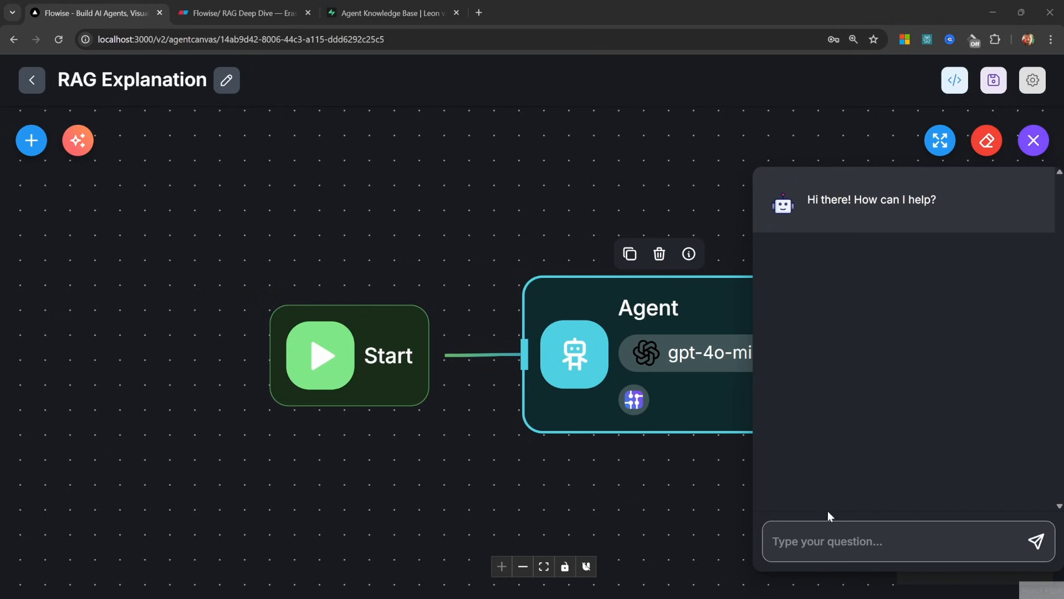
{"action": "left_click", "coordinate": [831, 537]}
{"action": "type", "text": "What is the total amount on the WMACCESS invoice?"}
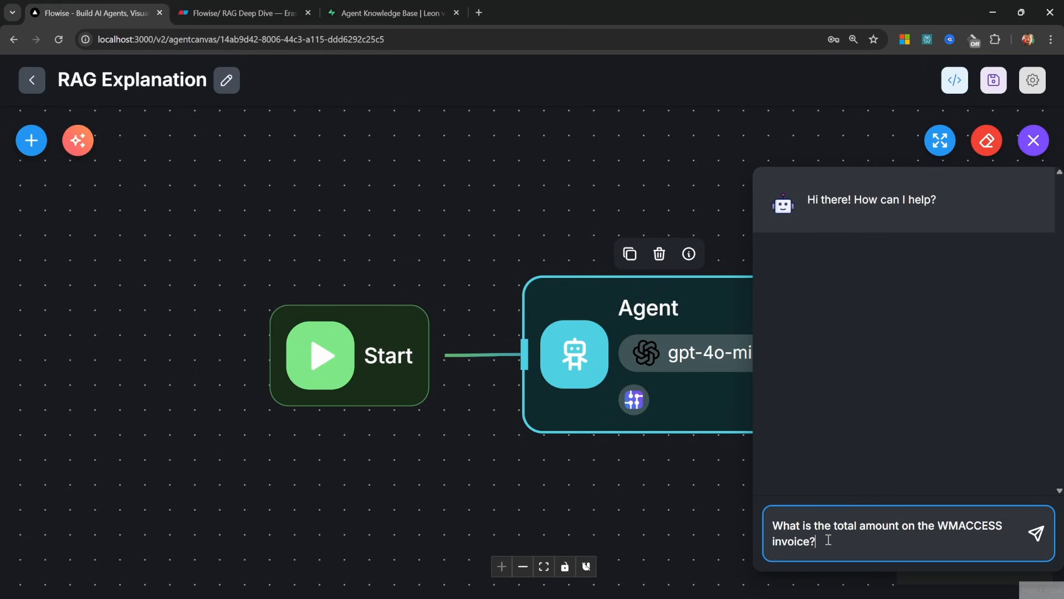
{"action": "key", "text": "Return"}
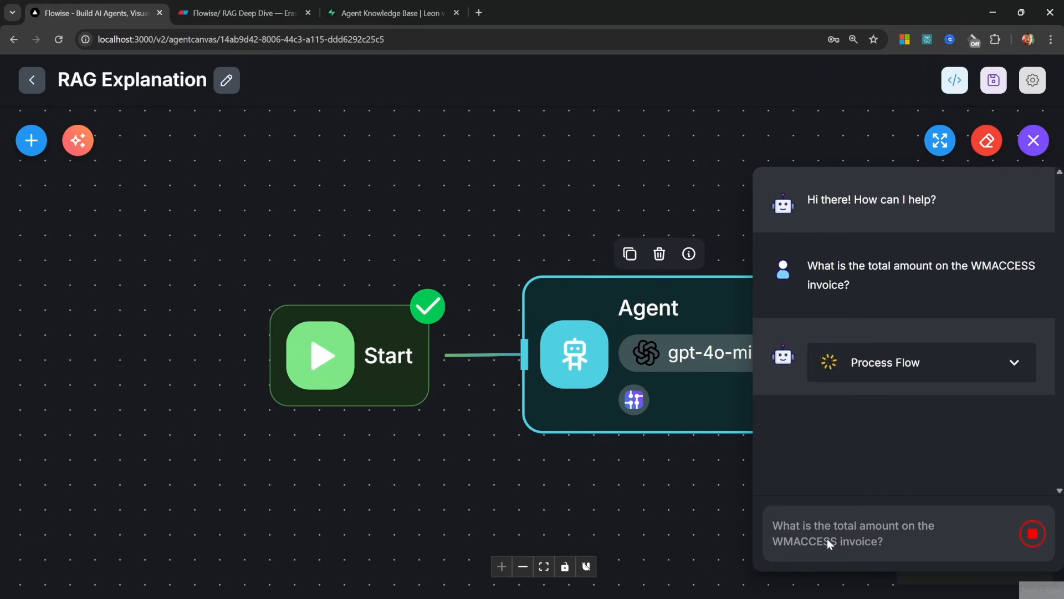
Review the invoice text the tool retrieved and highlight the 381,12 € excl. VAT answer
{"action": "left_click", "coordinate": [835, 356]}
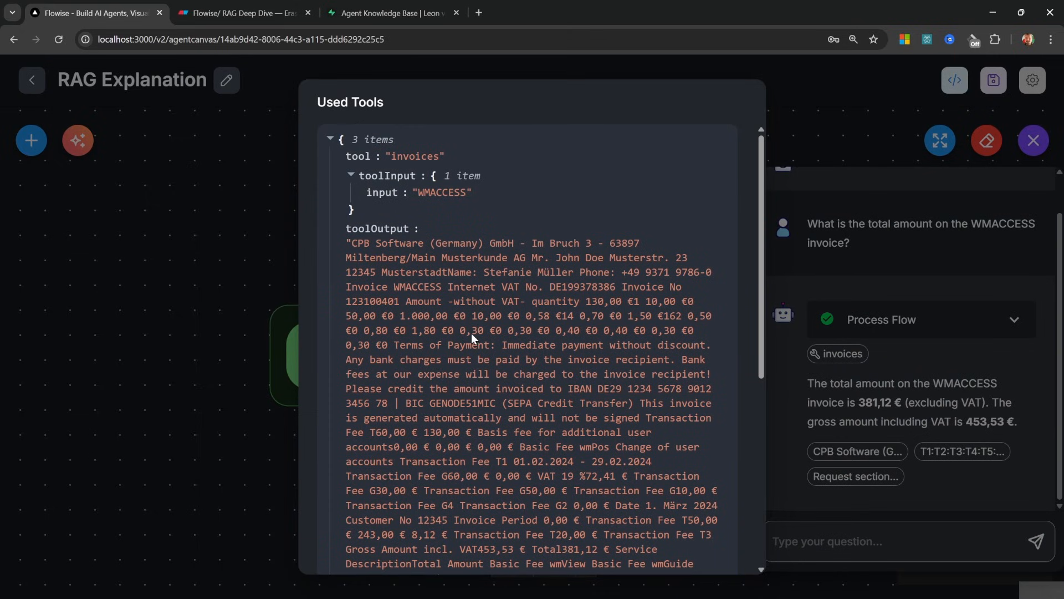
{"action": "scroll", "coordinate": [394, 227], "scroll_direction": "down", "scroll_amount": 3}
{"action": "scroll", "coordinate": [392, 250], "scroll_direction": "up", "scroll_amount": 1}
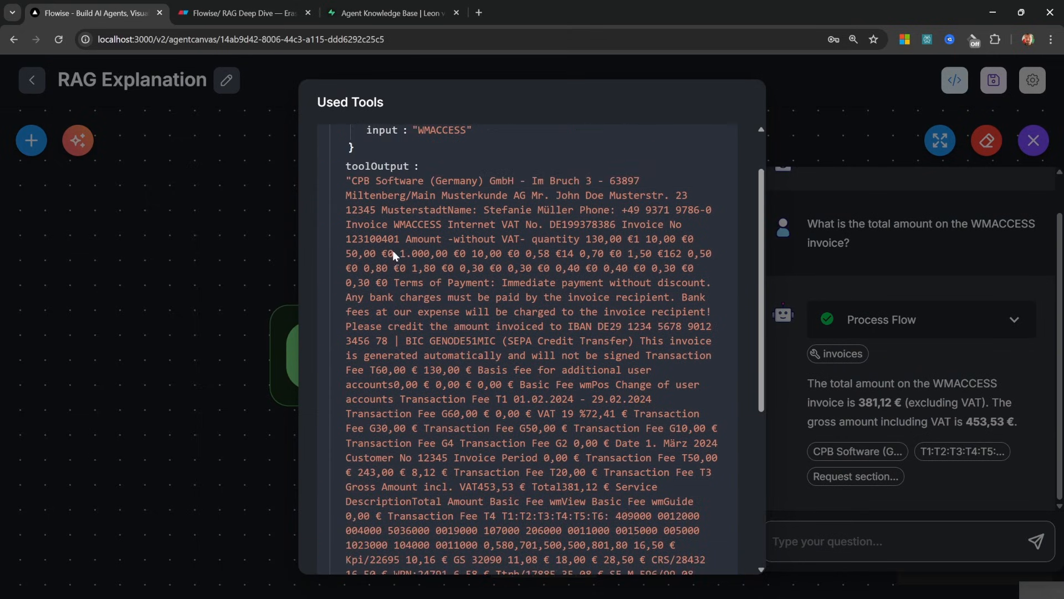
{"action": "left_click_drag", "start_coordinate": [353, 181], "coordinate": [581, 471]}
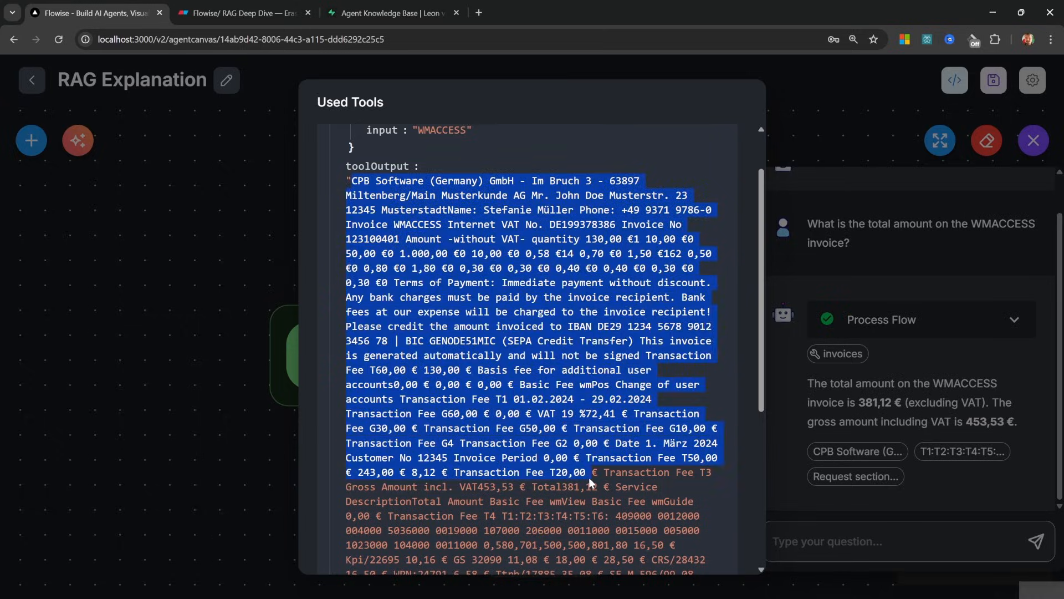
{"action": "left_click", "coordinate": [918, 320]}
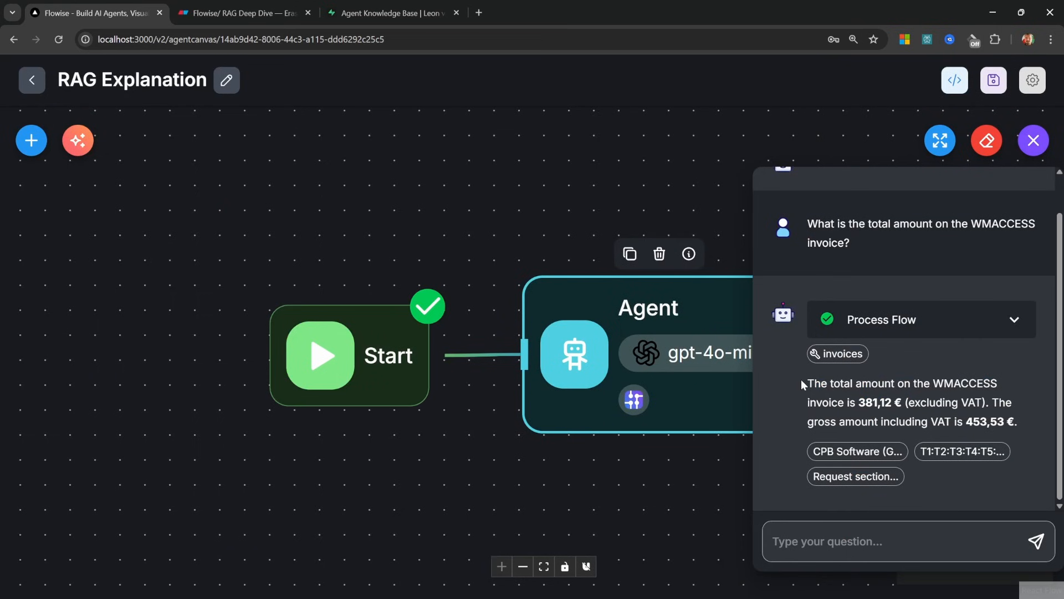
{"action": "left_click_drag", "start_coordinate": [801, 382], "coordinate": [1004, 428]}
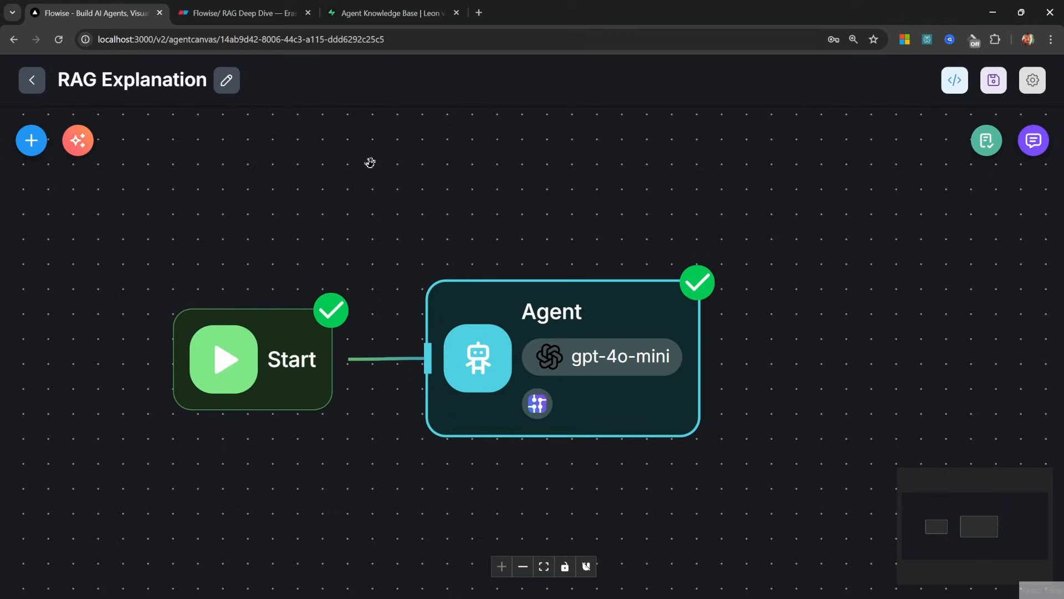
Inspect the oak-and-barrel records in Pinecone's flowise index, then return to the Flowise canvas
{"action": "key", "text": "alt+Left"}
{"action": "left_click", "coordinate": [103, 526]}
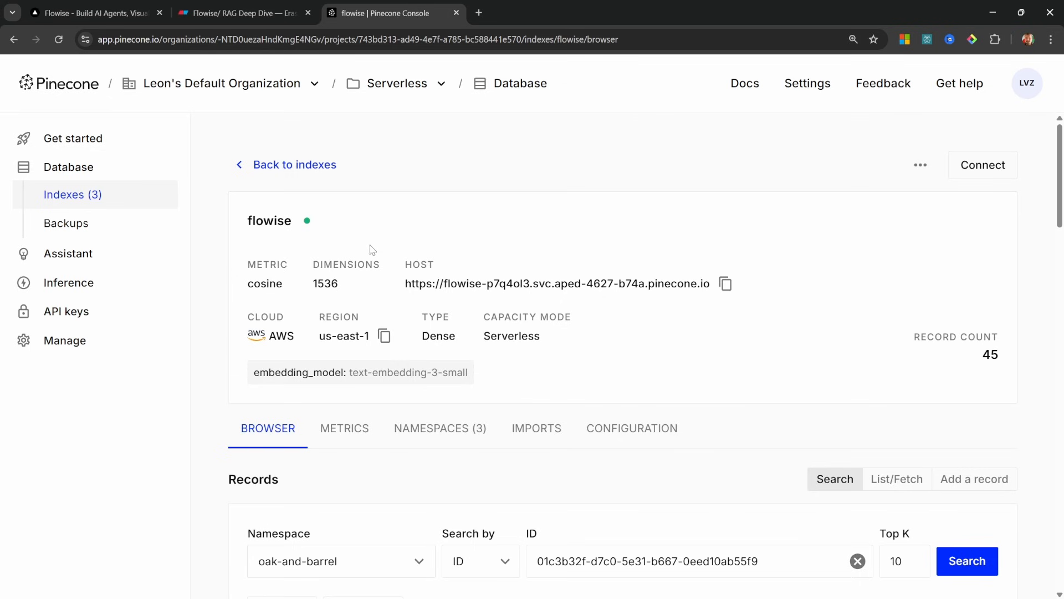
{"action": "scroll", "coordinate": [283, 230], "scroll_direction": "down", "scroll_amount": 10}
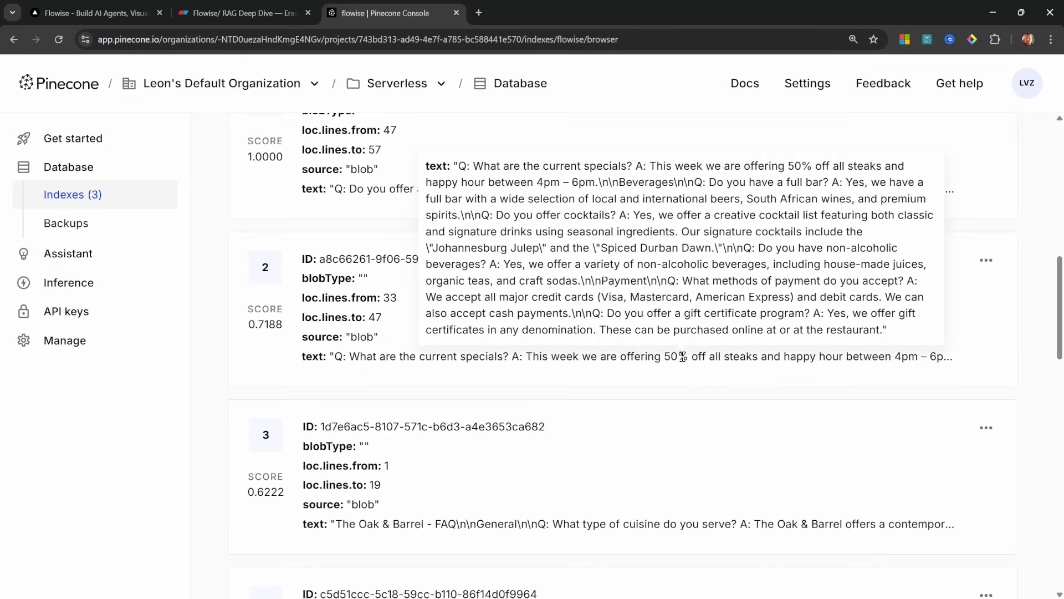
{"action": "left_click_drag", "start_coordinate": [648, 357], "coordinate": [791, 356]}
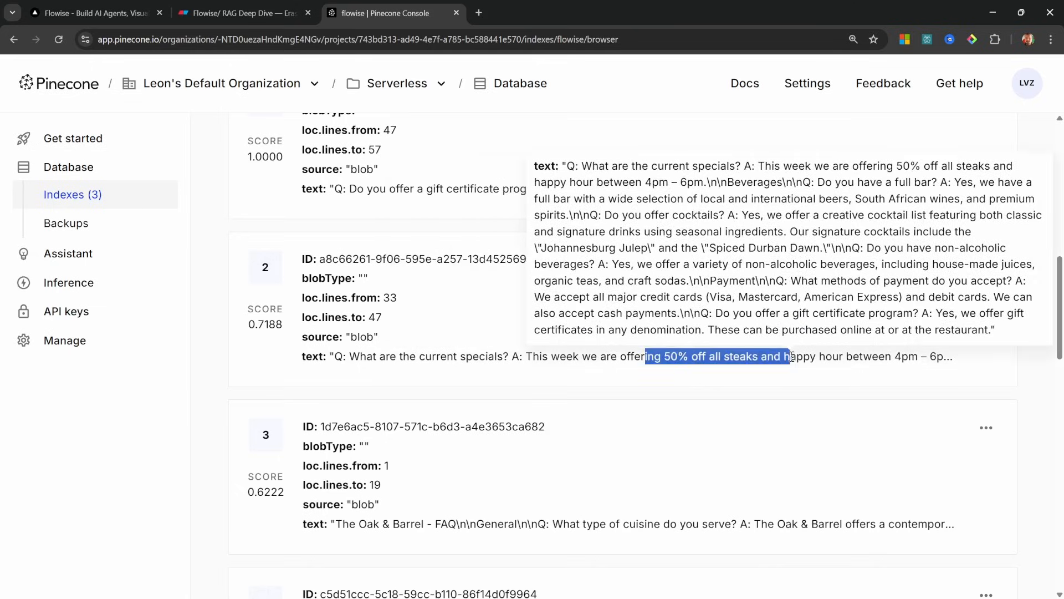
{"action": "left_click", "coordinate": [501, 377]}
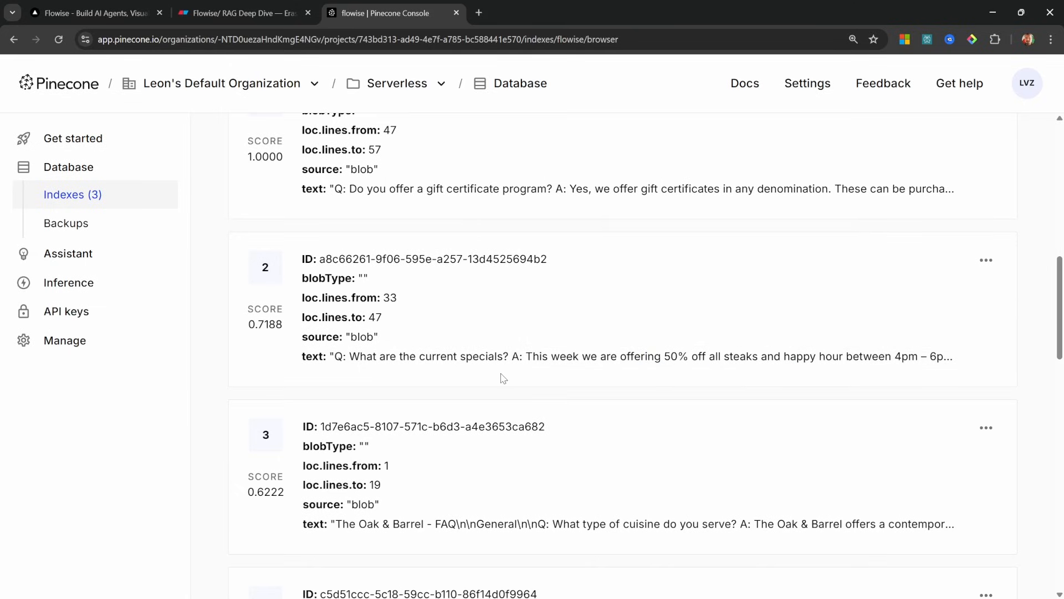
{"action": "left_click", "coordinate": [103, 13]}
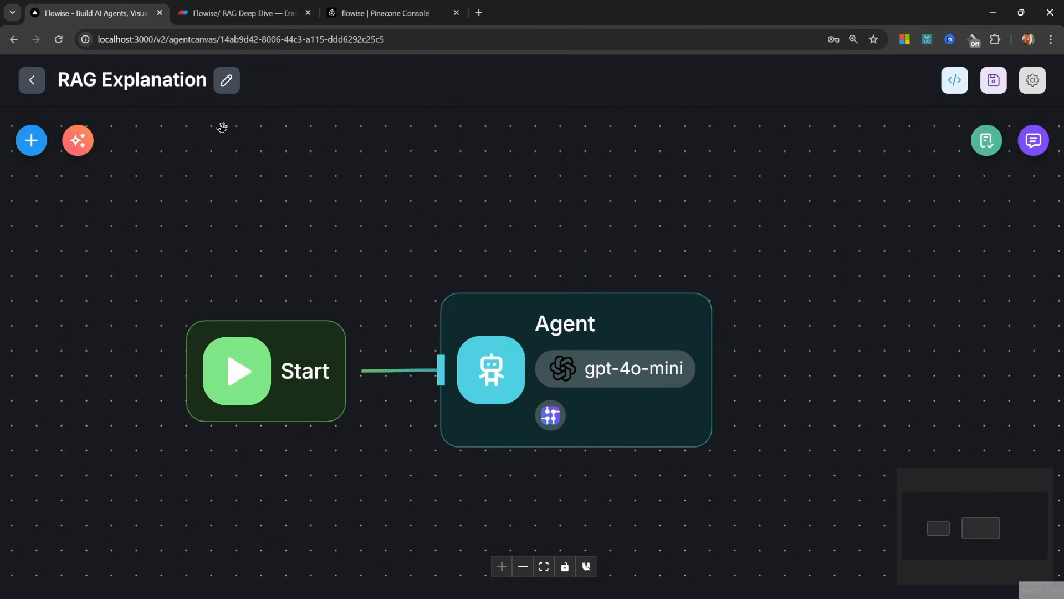
Add a vector-embeddings knowledge entry to the Agent using Pinecone as the vector store
{"action": "double_click", "coordinate": [606, 347]}
{"action": "scroll", "coordinate": [618, 365], "scroll_direction": "down", "scroll_amount": 8}
{"action": "scroll", "coordinate": [616, 378], "scroll_direction": "down", "scroll_amount": 5}
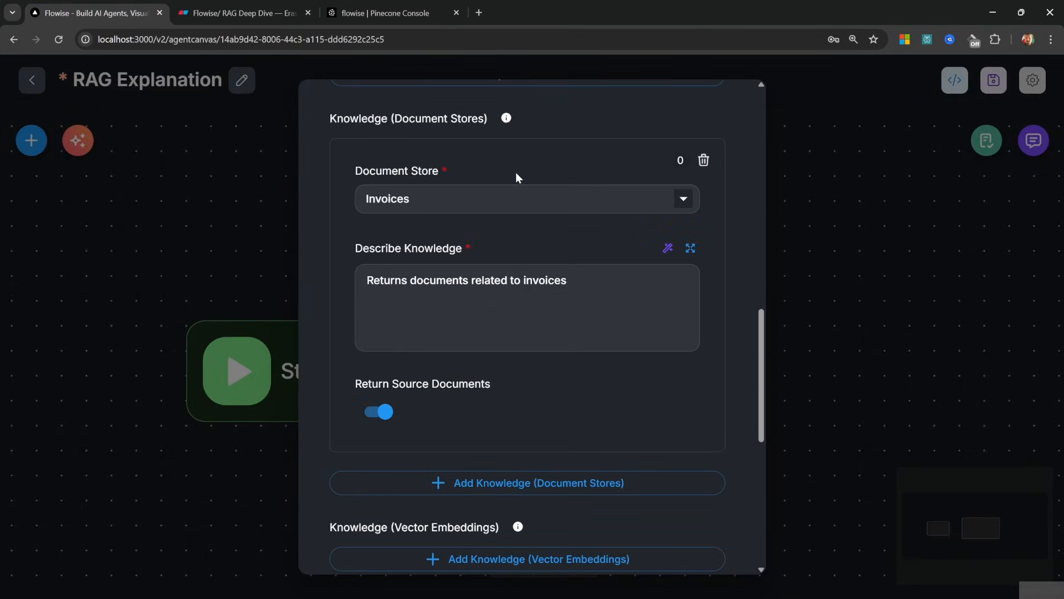
{"action": "scroll", "coordinate": [415, 483], "scroll_direction": "down", "scroll_amount": 3}
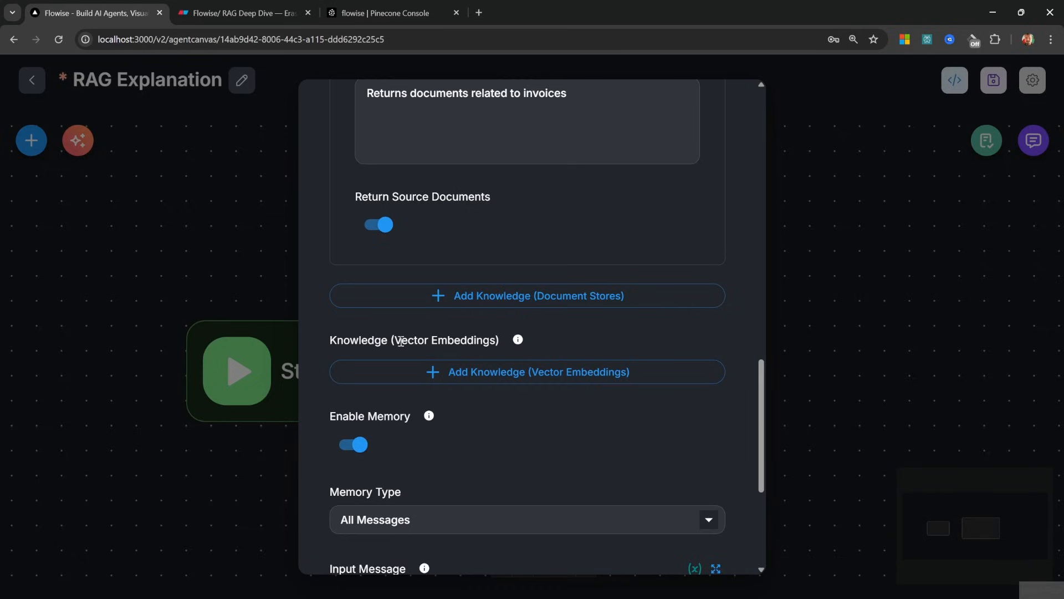
{"action": "left_click_drag", "start_coordinate": [401, 341], "coordinate": [488, 342]}
{"action": "left_click", "coordinate": [481, 345]}
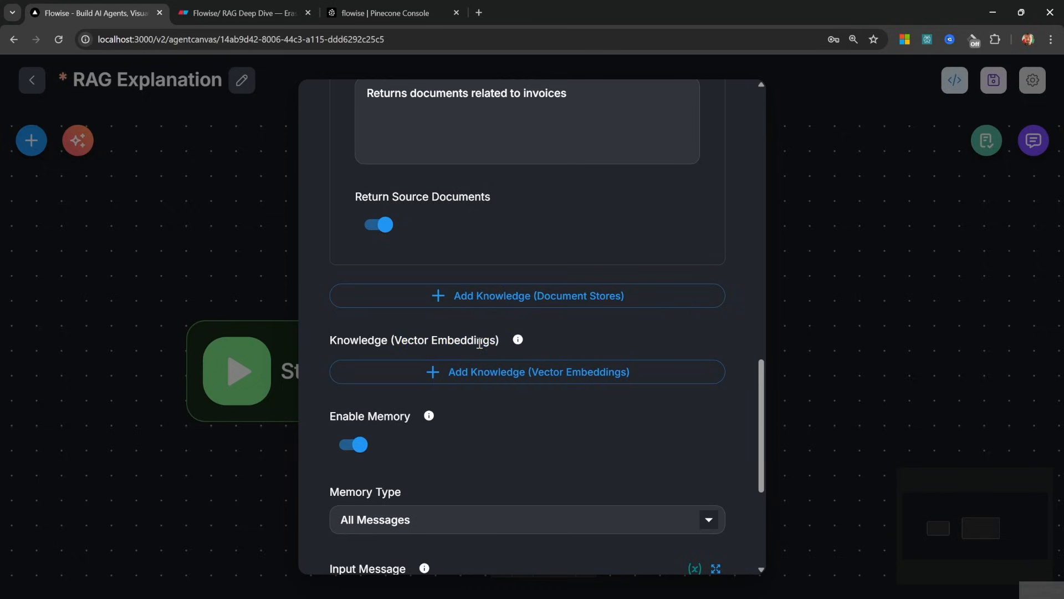
{"action": "left_click", "coordinate": [510, 381]}
{"action": "scroll", "coordinate": [510, 380], "scroll_direction": "down", "scroll_amount": 2}
{"action": "left_click", "coordinate": [495, 288]}
{"action": "type", "text": "pi"}
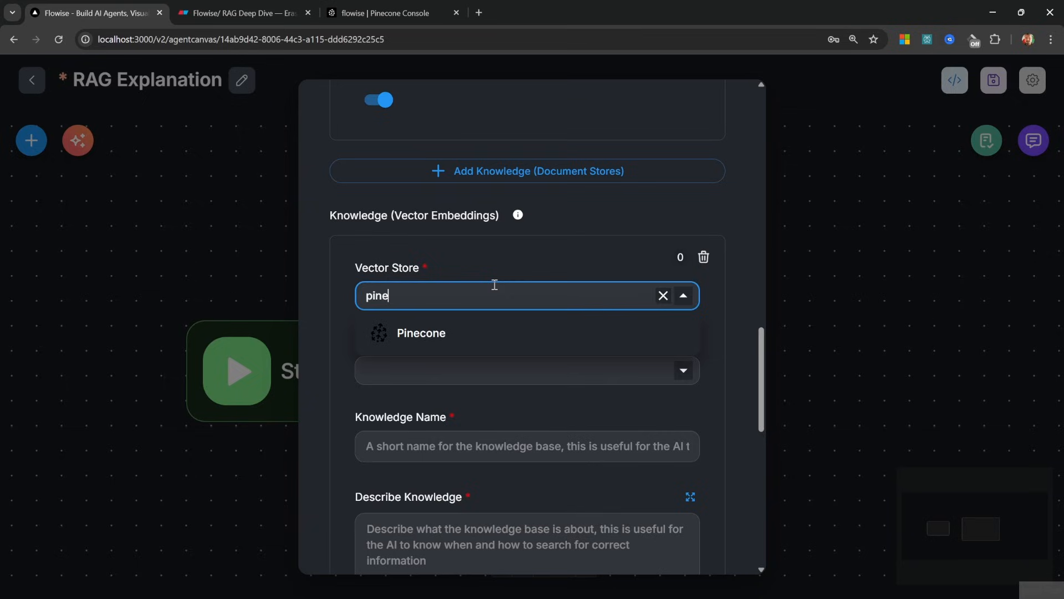
{"action": "type", "text": "ne"}
{"action": "left_click", "coordinate": [460, 335]}
Start a new Pinecone API credential named 'Pinecone Demo'
{"action": "left_click", "coordinate": [475, 346]}
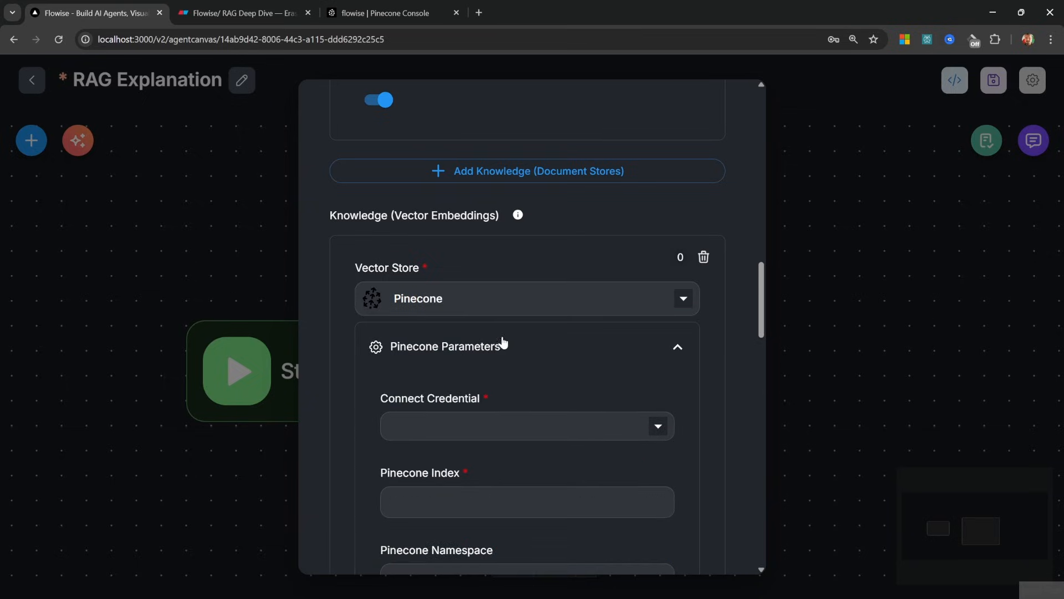
{"action": "scroll", "coordinate": [520, 324], "scroll_direction": "down", "scroll_amount": 2}
{"action": "left_click", "coordinate": [658, 302]}
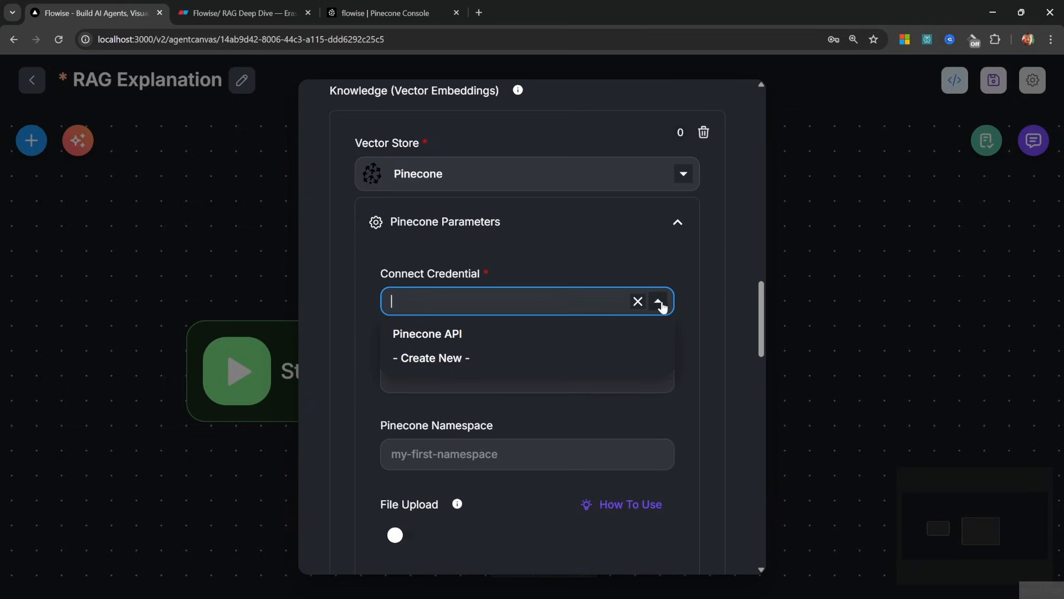
{"action": "left_click", "coordinate": [444, 359]}
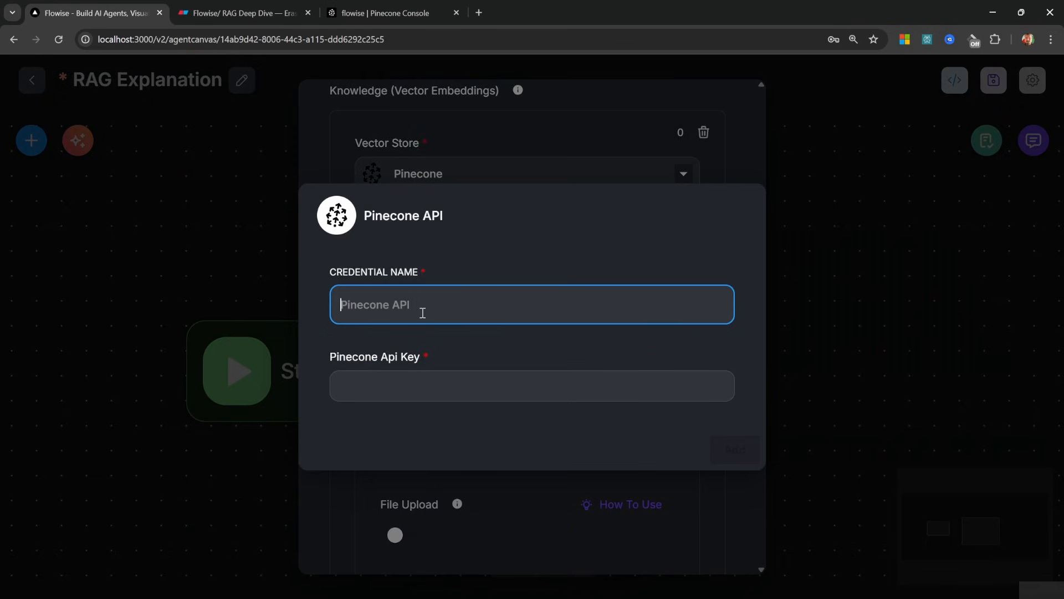
{"action": "type", "text": "Pinecone Demo"}
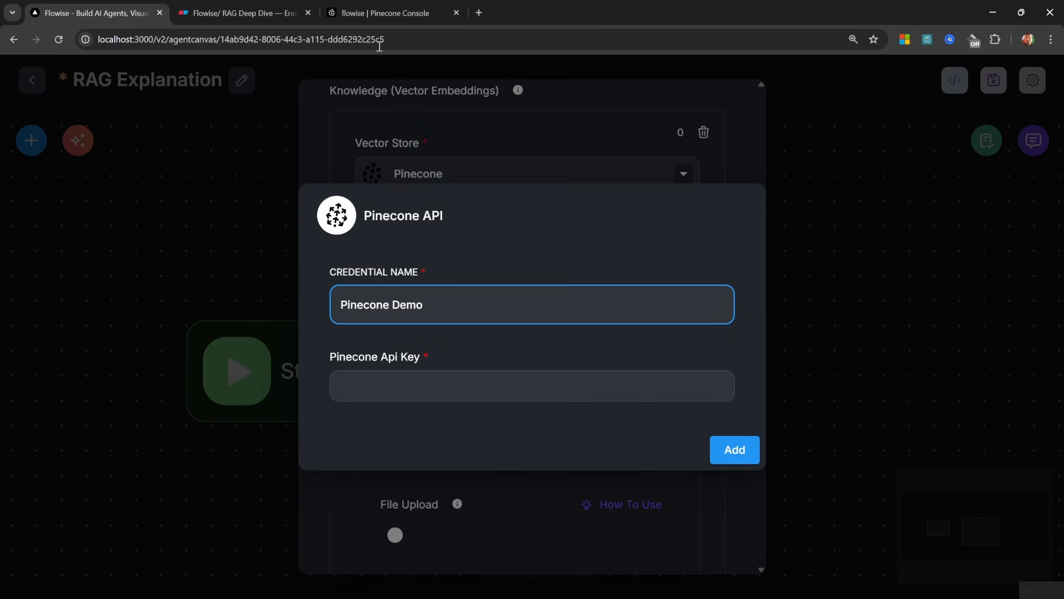
Create a Pinecone API key named Flowise-rag and paste it into the credential's Api Key field
{"action": "left_click", "coordinate": [388, 13]}
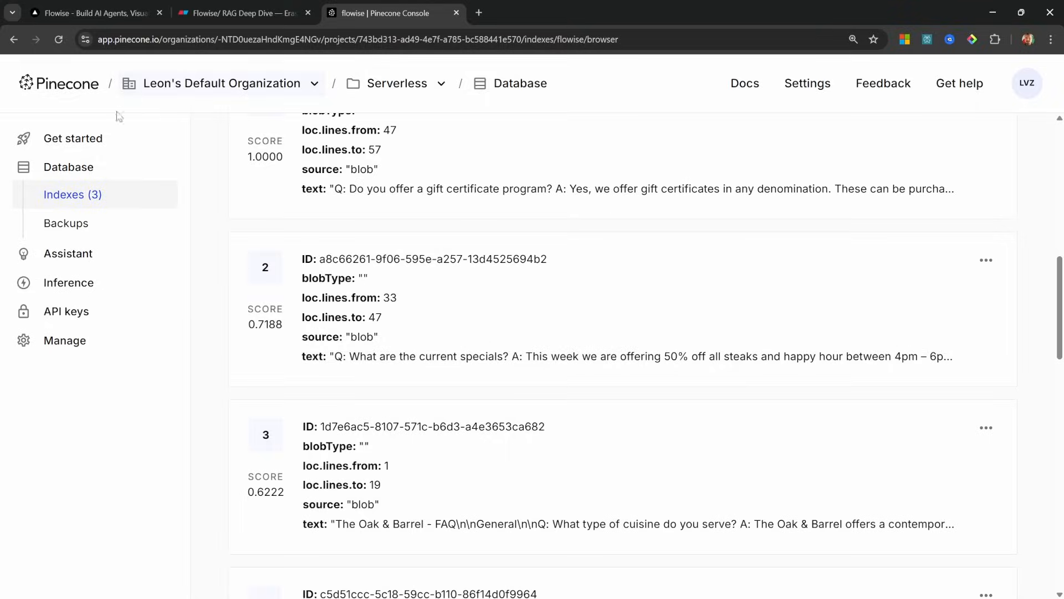
{"action": "left_click", "coordinate": [53, 314]}
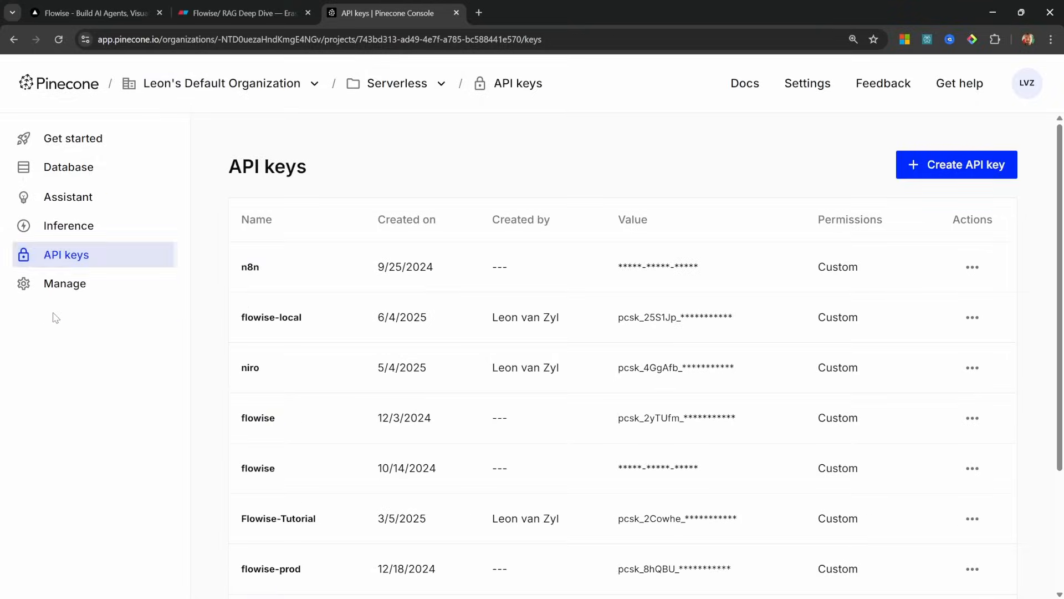
{"action": "left_click", "coordinate": [959, 165]}
{"action": "type", "text": "Flowise-rag"}
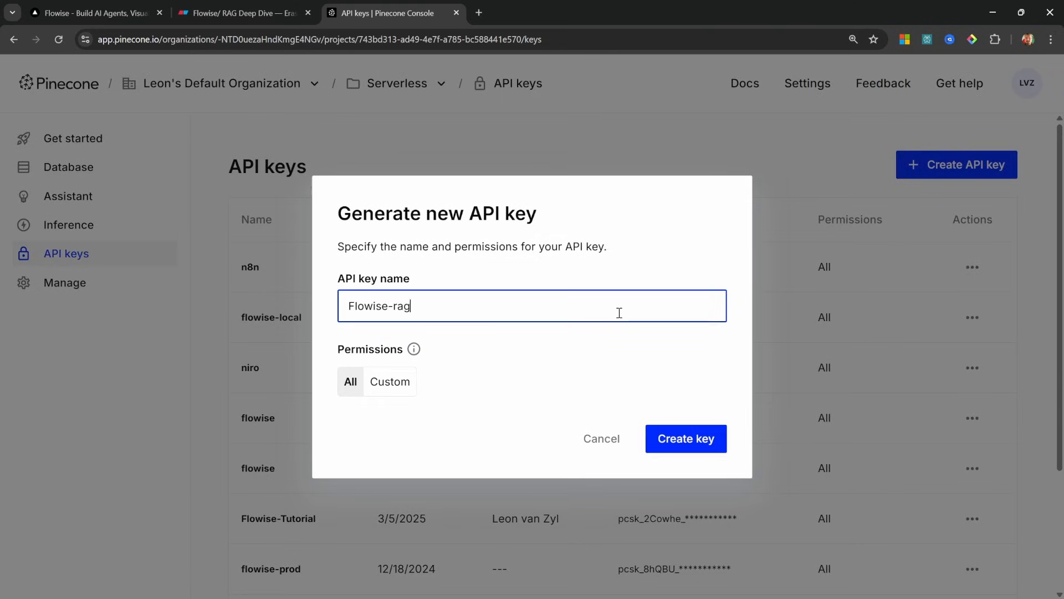
{"action": "left_click", "coordinate": [709, 438]}
{"action": "left_click", "coordinate": [779, 294]}
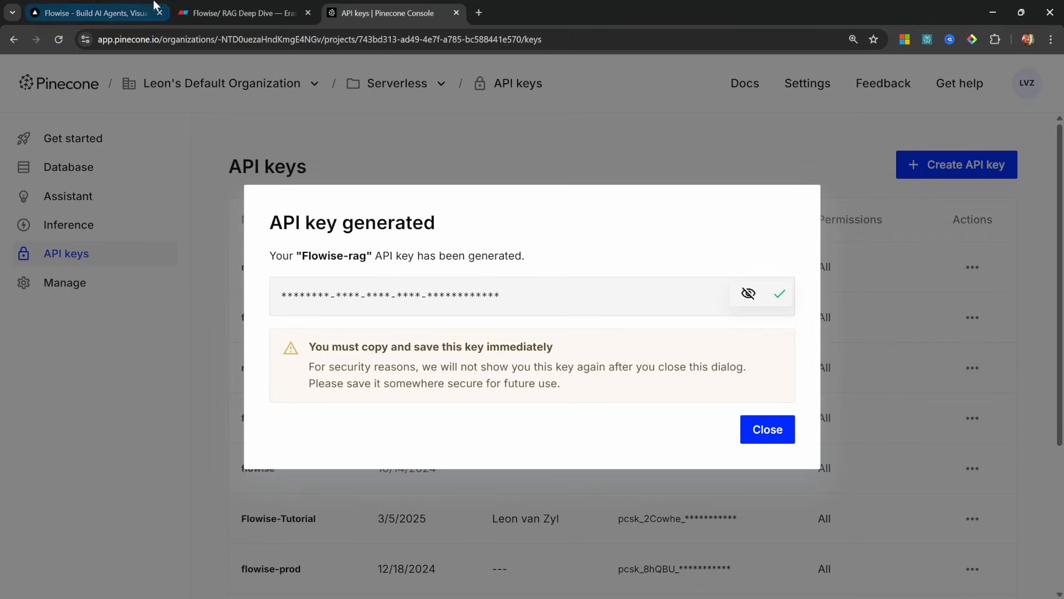
{"action": "left_click", "coordinate": [94, 13]}
{"action": "key", "text": "ctrl+v"}
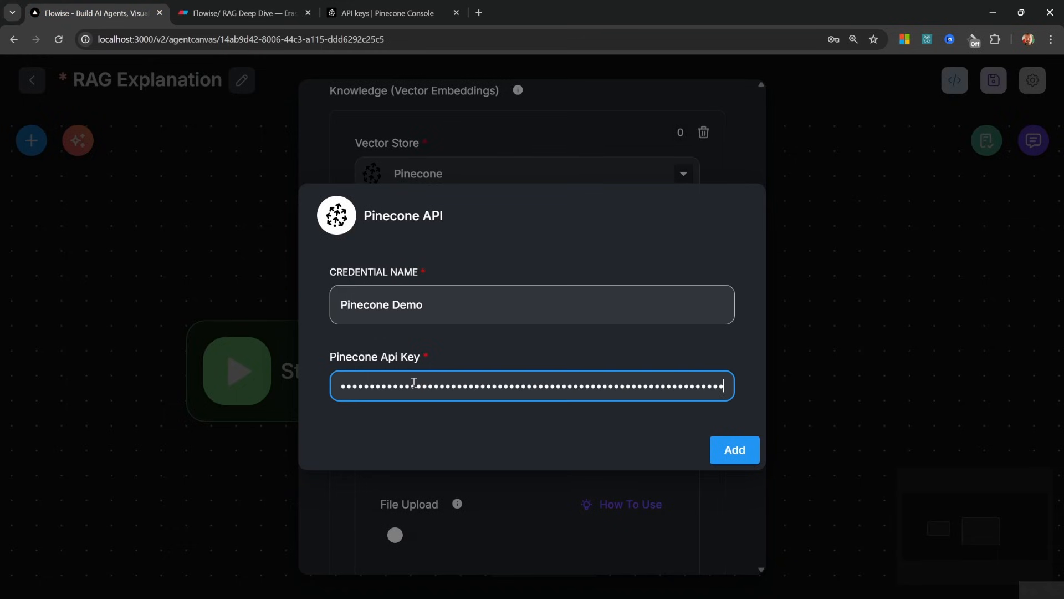
Save the Pinecone Demo credential and set the Pinecone Index to flowise
{"action": "left_click", "coordinate": [734, 451]}
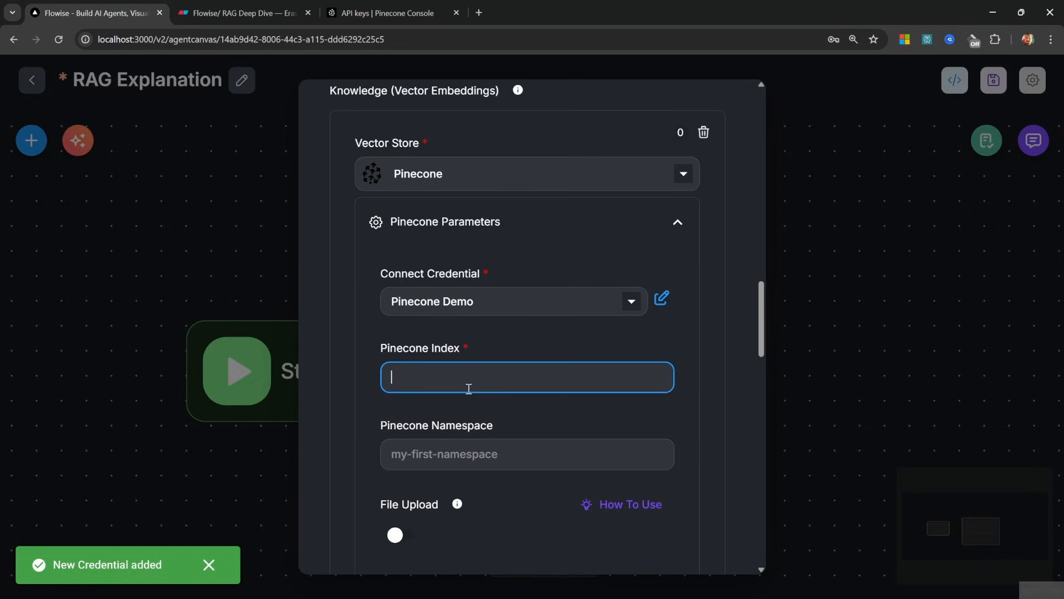
{"action": "left_click", "coordinate": [449, 13]}
{"action": "left_click", "coordinate": [68, 167]}
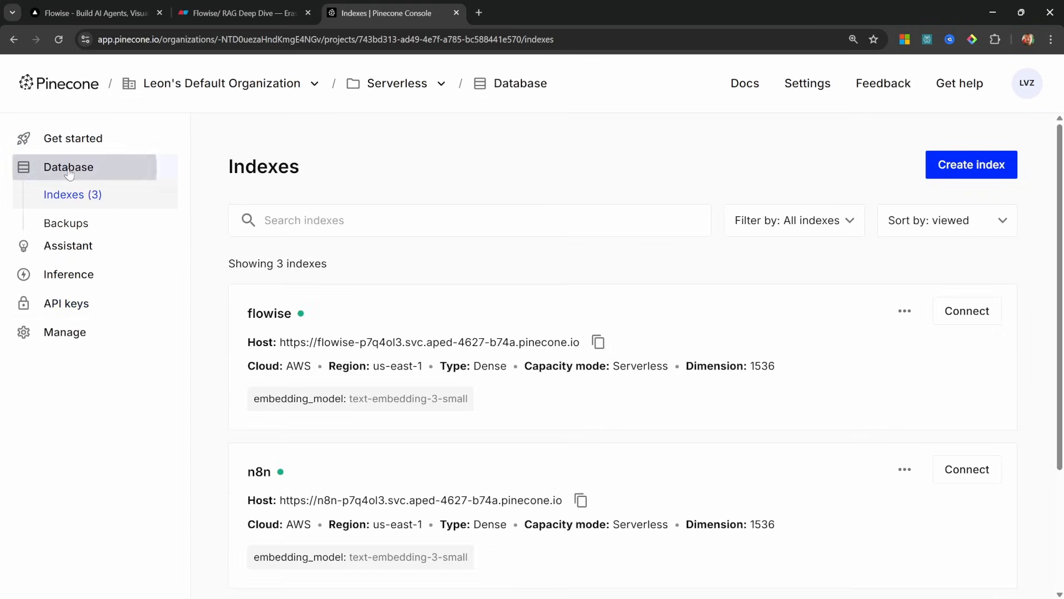
{"action": "left_click", "coordinate": [89, 12]}
{"action": "type", "text": "flowise"}
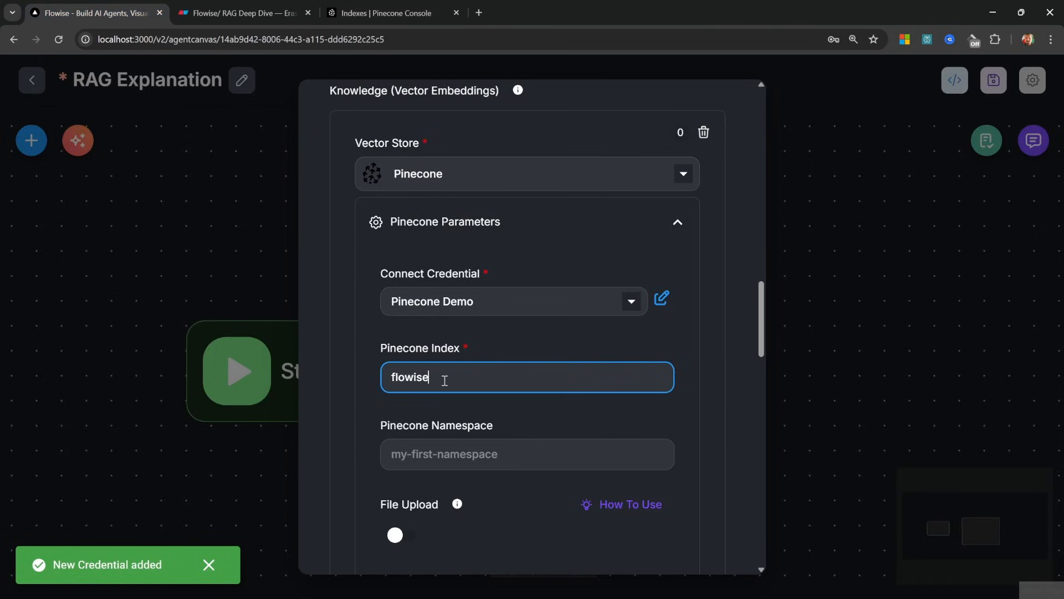
Copy the oak-and-barrel namespace from the flowise index into the Pinecone Namespace field
{"action": "left_click", "coordinate": [399, 13]}
{"action": "left_click", "coordinate": [267, 321]}
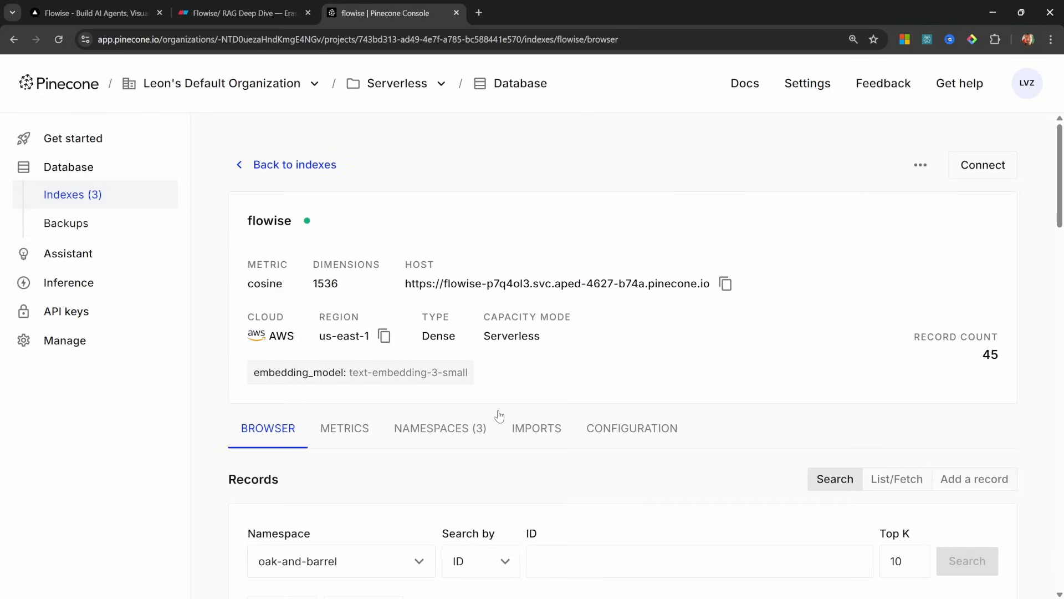
{"action": "left_click", "coordinate": [446, 435]}
{"action": "scroll", "coordinate": [447, 438], "scroll_direction": "down", "scroll_amount": 3}
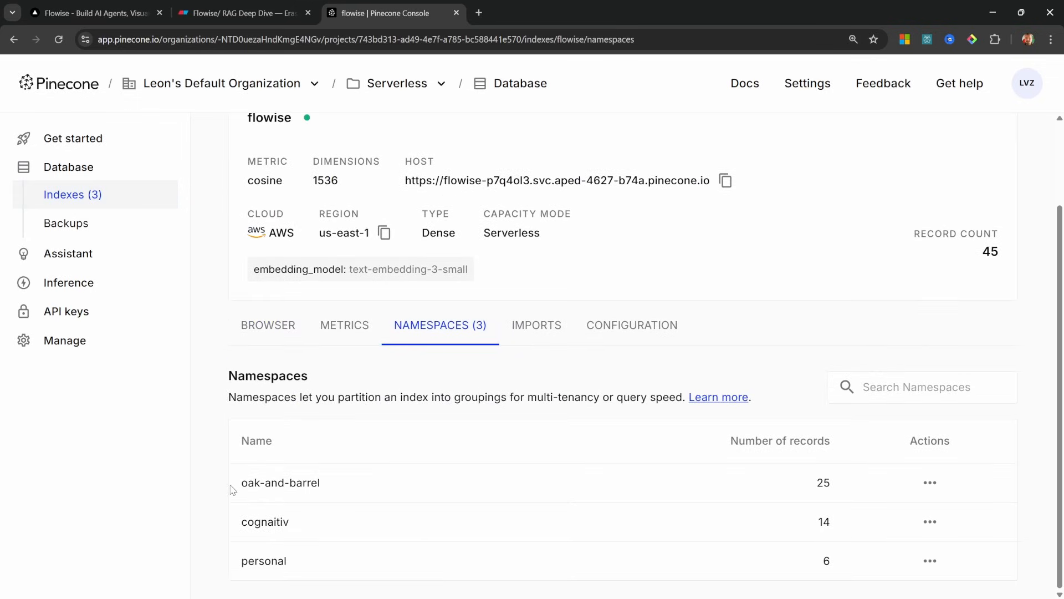
{"action": "left_click_drag", "start_coordinate": [232, 487], "coordinate": [333, 487]}
{"action": "key", "text": "ctrl+c"}
{"action": "left_click", "coordinate": [96, 6]}
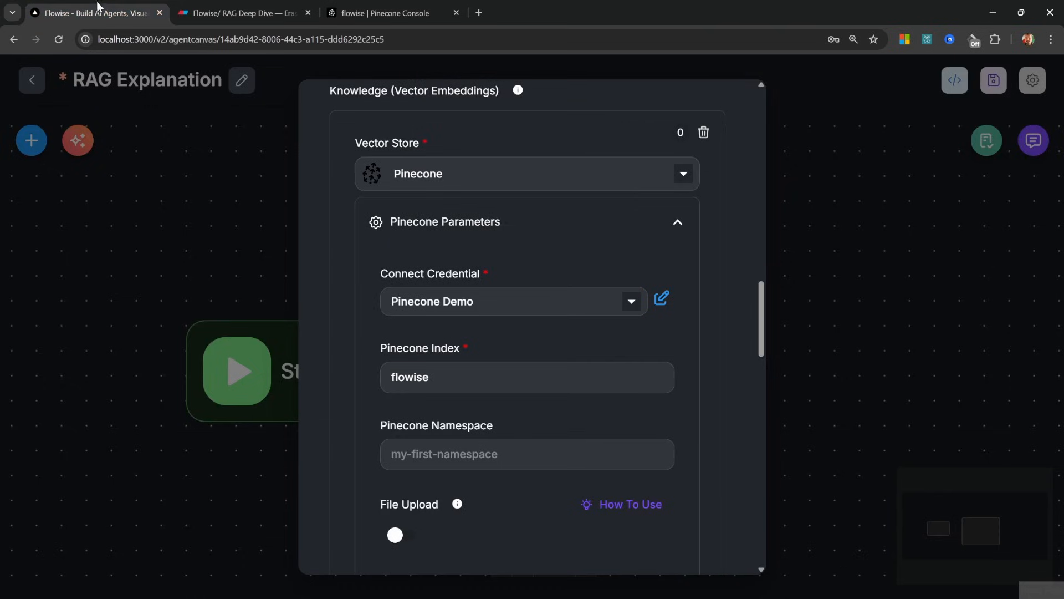
{"action": "left_click", "coordinate": [575, 451]}
{"action": "key", "text": "ctrl+v"}
{"action": "scroll", "coordinate": [575, 436], "scroll_direction": "down", "scroll_amount": 3}
{"action": "scroll", "coordinate": [575, 443], "scroll_direction": "down", "scroll_amount": 12}
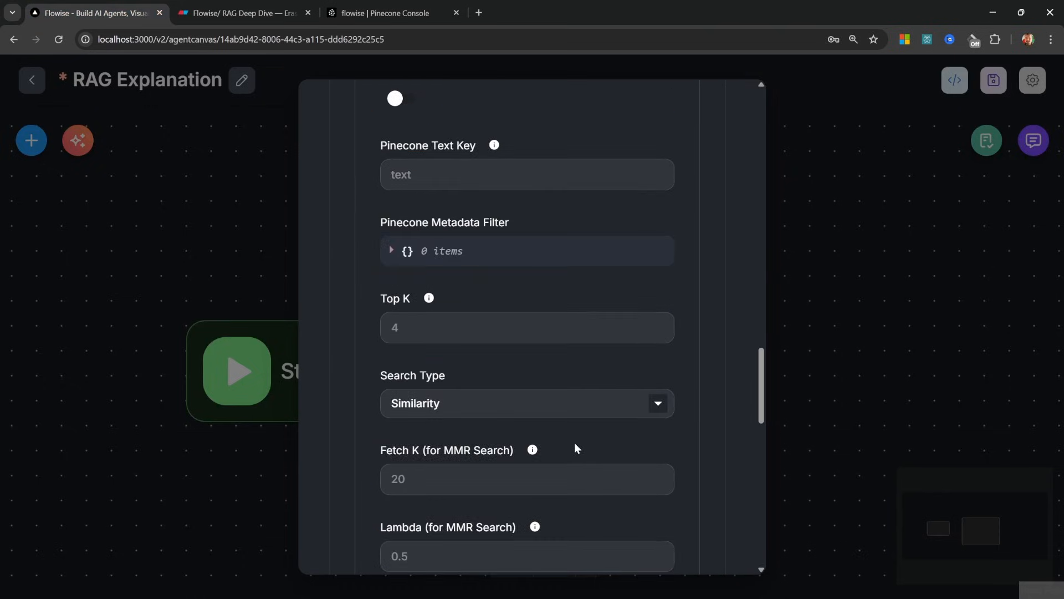
{"action": "scroll", "coordinate": [574, 442], "scroll_direction": "up", "scroll_amount": 1}
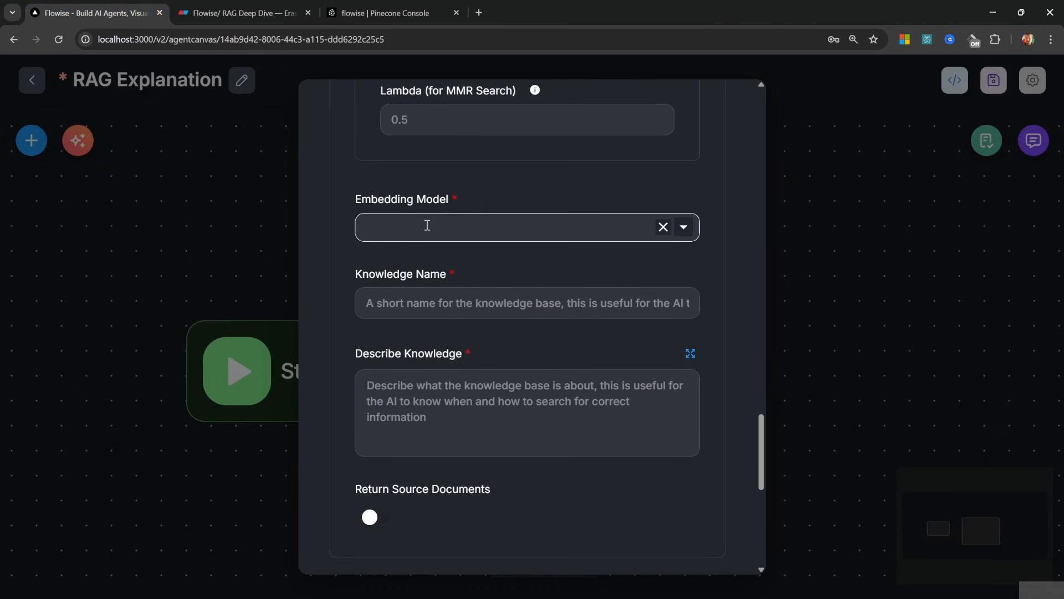
Check that the Pinecone flowise index uses the text-embedding-3-small model
{"action": "left_click", "coordinate": [426, 225]}
{"action": "left_click", "coordinate": [427, 225]}
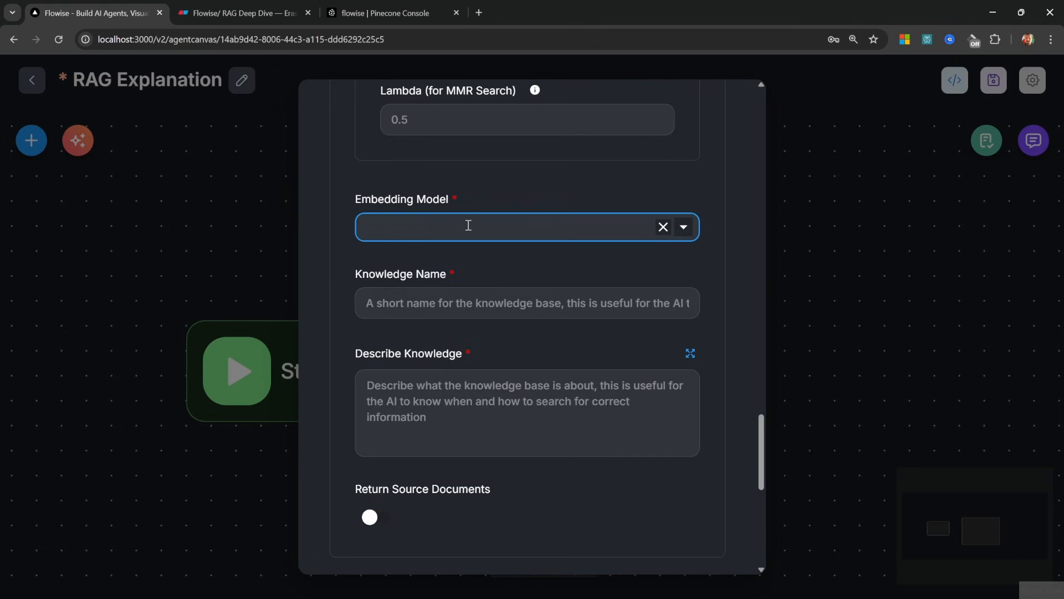
{"action": "left_click", "coordinate": [393, 7]}
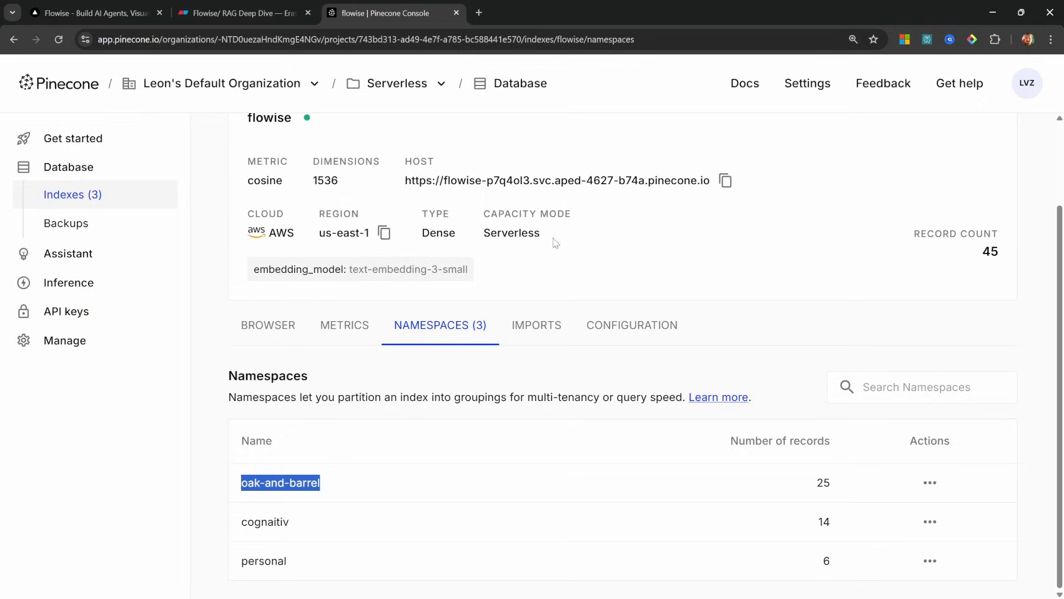
{"action": "scroll", "coordinate": [370, 230], "scroll_direction": "up", "scroll_amount": 2}
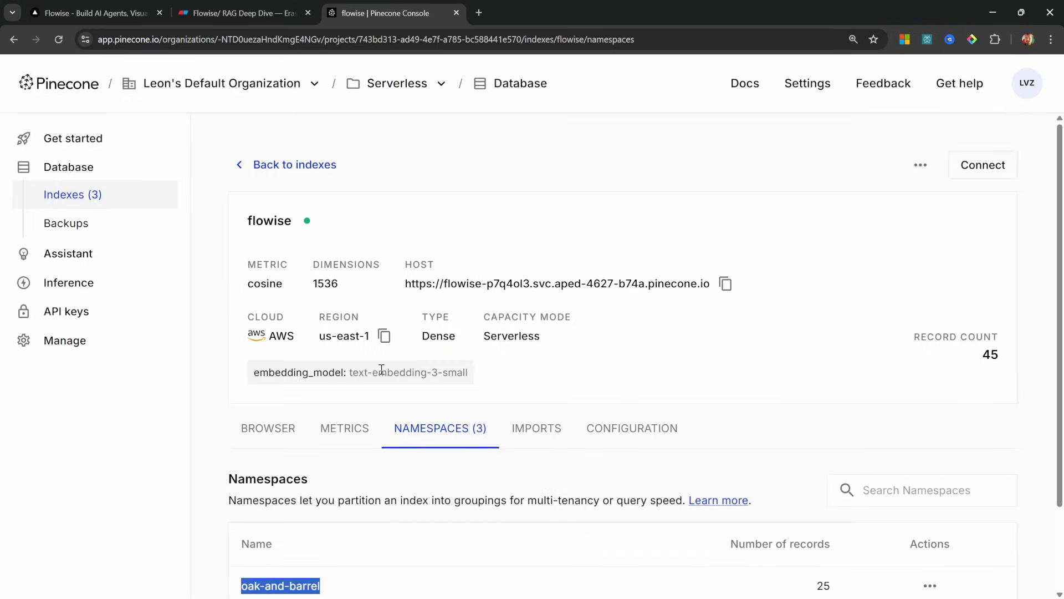
{"action": "left_click_drag", "start_coordinate": [347, 368], "coordinate": [480, 382]}
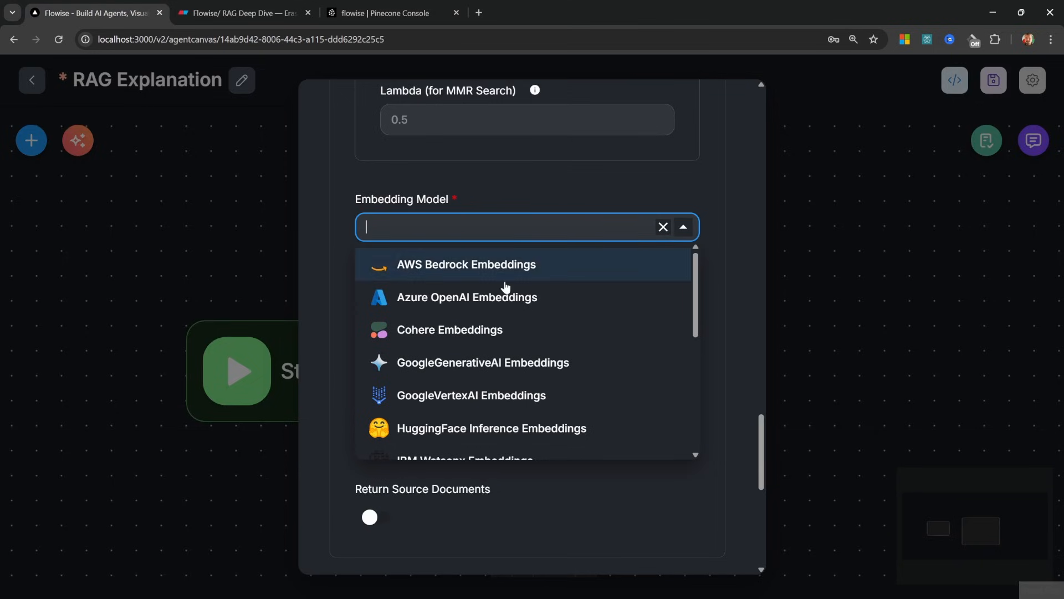
{"action": "scroll", "coordinate": [532, 354], "scroll_direction": "down", "scroll_amount": 5}
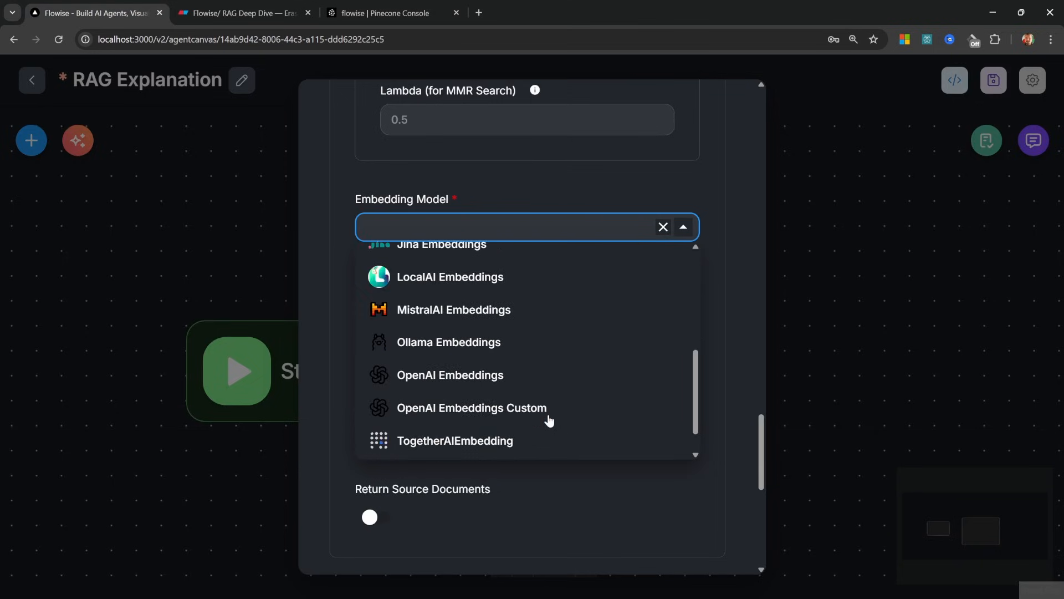
Set the embeddings to OpenAI Embeddings with the OpenAI API credential and text-embedding-3-small
{"action": "left_click", "coordinate": [450, 341]}
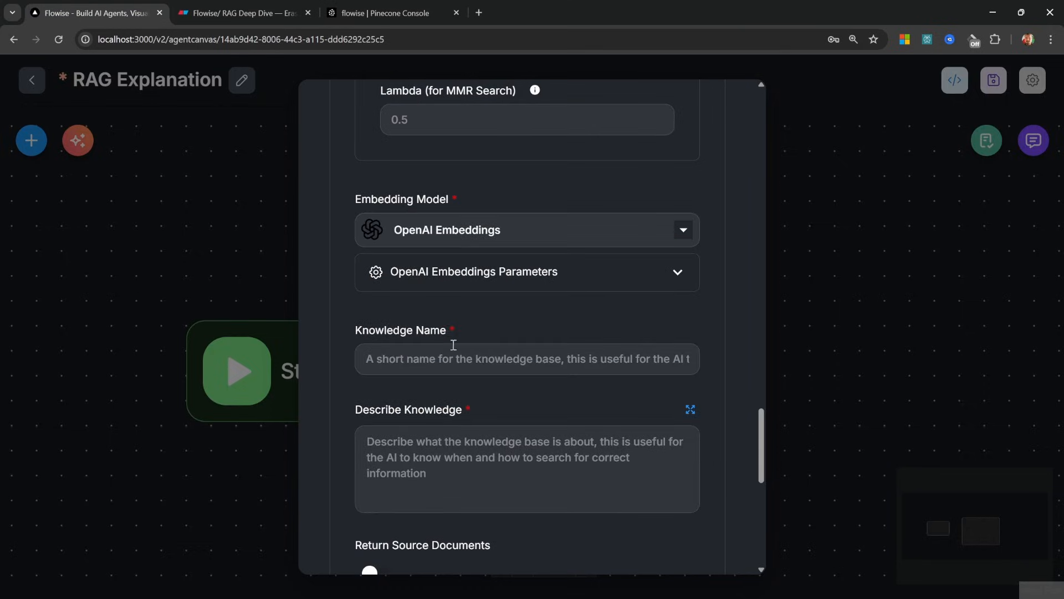
{"action": "left_click", "coordinate": [481, 289]}
{"action": "left_click", "coordinate": [443, 357]}
{"action": "left_click", "coordinate": [446, 387]}
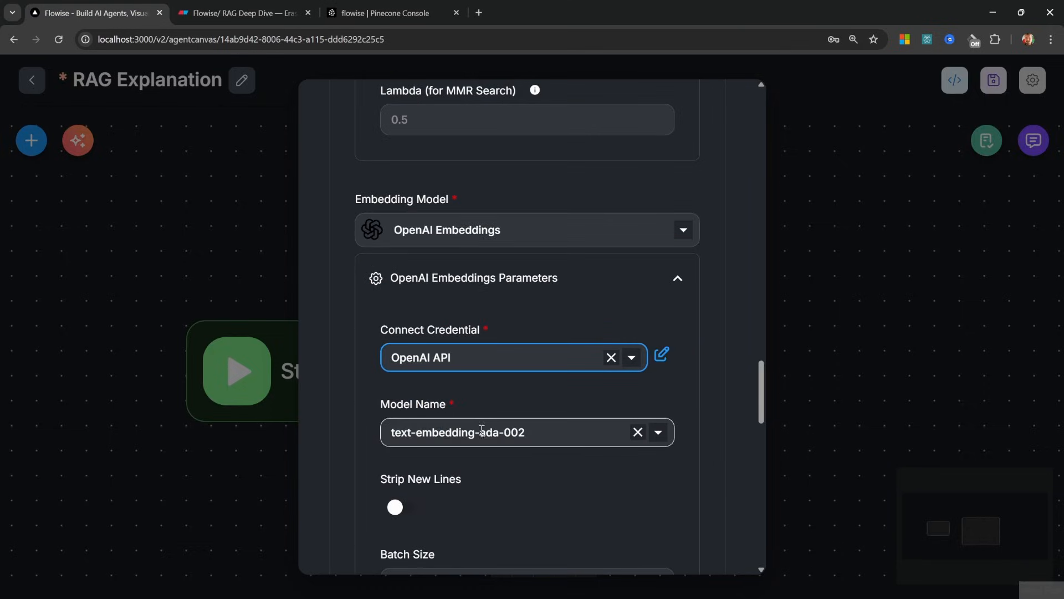
{"action": "left_click", "coordinate": [553, 436]}
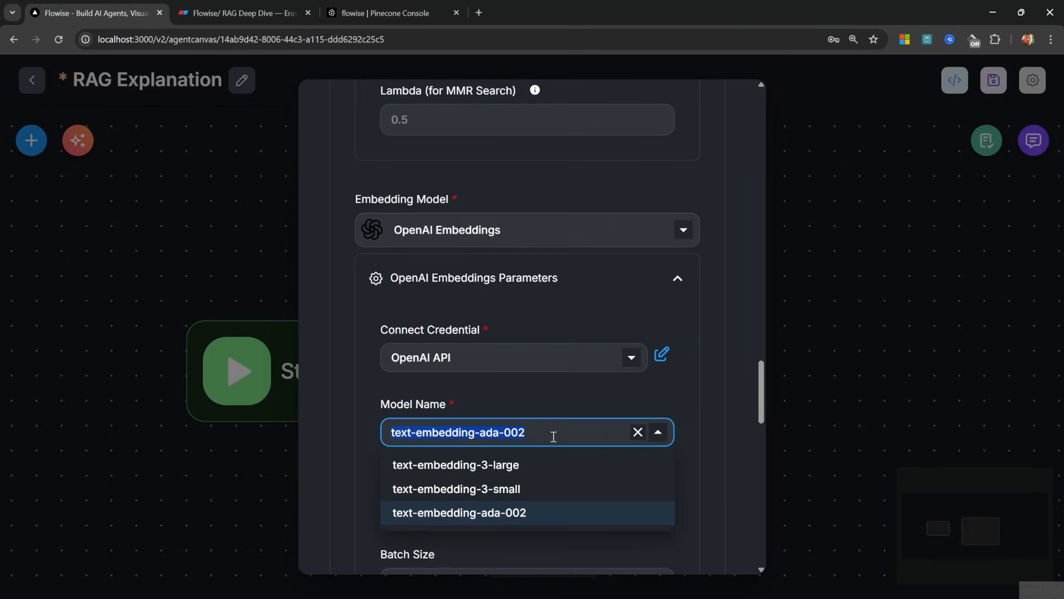
{"action": "left_click", "coordinate": [492, 492]}
{"action": "scroll", "coordinate": [325, 136], "scroll_direction": "down", "scroll_amount": 10}
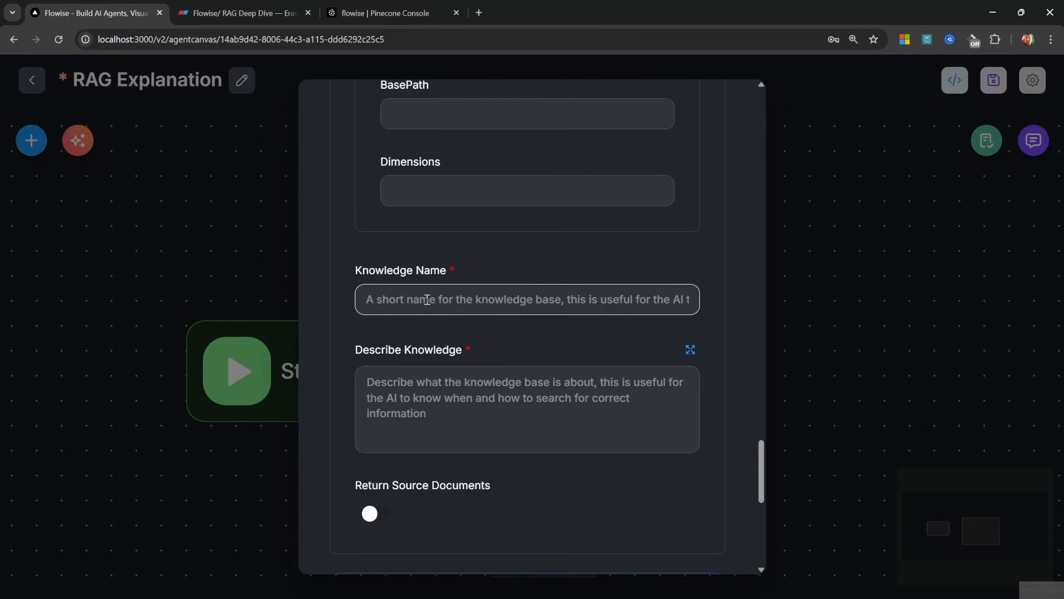
Name the knowledge 'Oak and Barrel', described as returning Oak and Barrel restaurant documents
{"action": "left_click", "coordinate": [427, 300]}
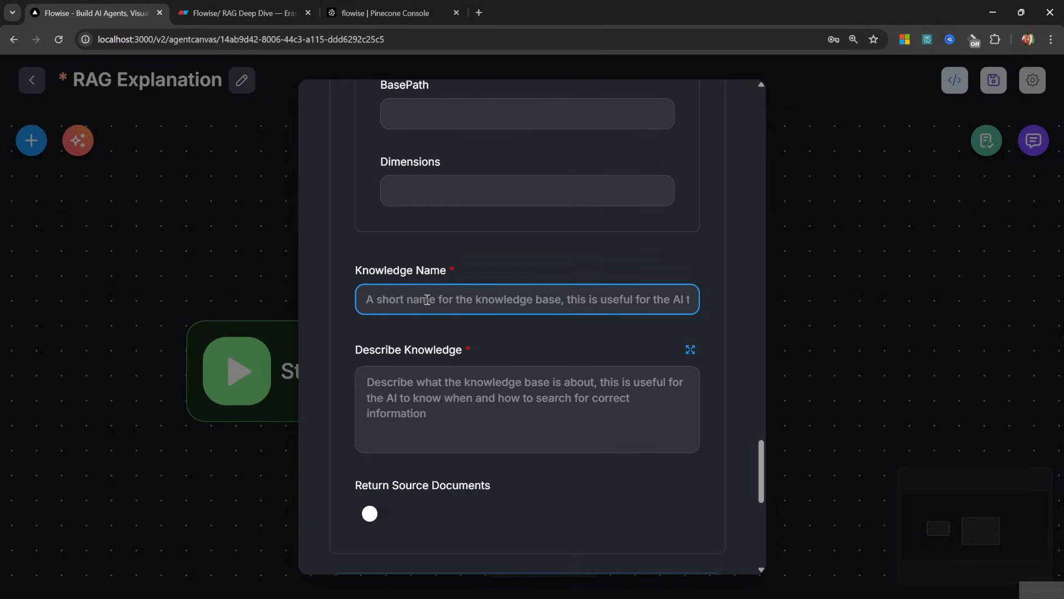
{"action": "type", "text": "Oak and Barrel"}
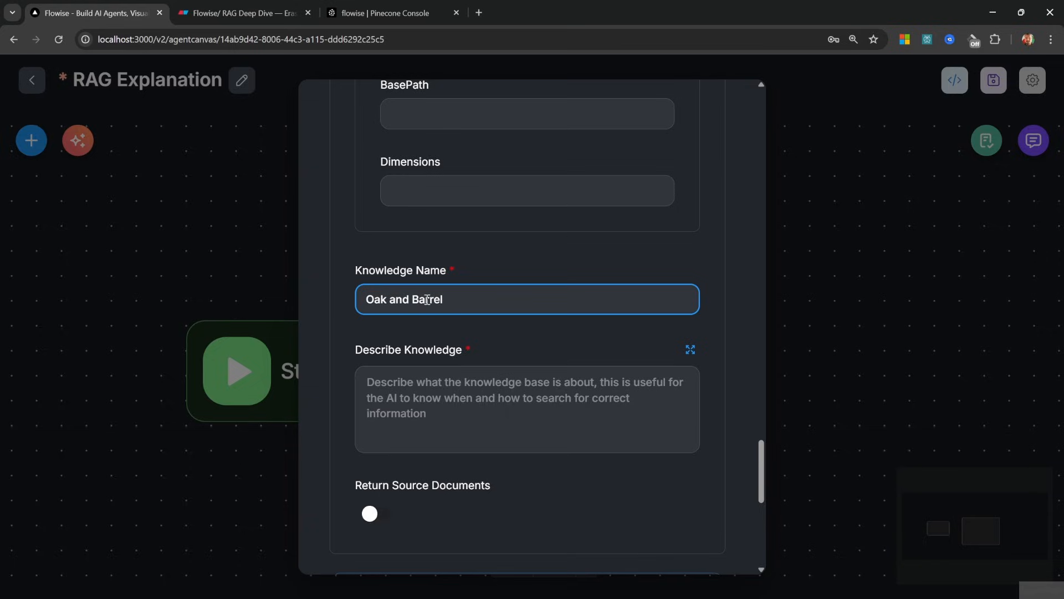
{"action": "key", "text": "Tab"}
{"action": "type", "text": "Returns documents "}
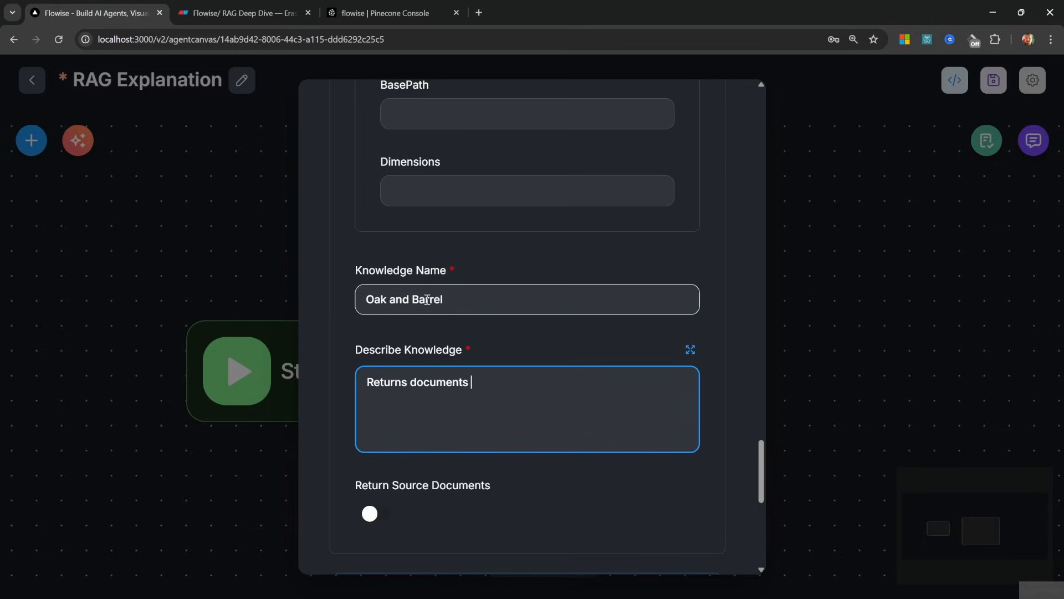
{"action": "type", "text": "related to the Oak and Barrel resta"}
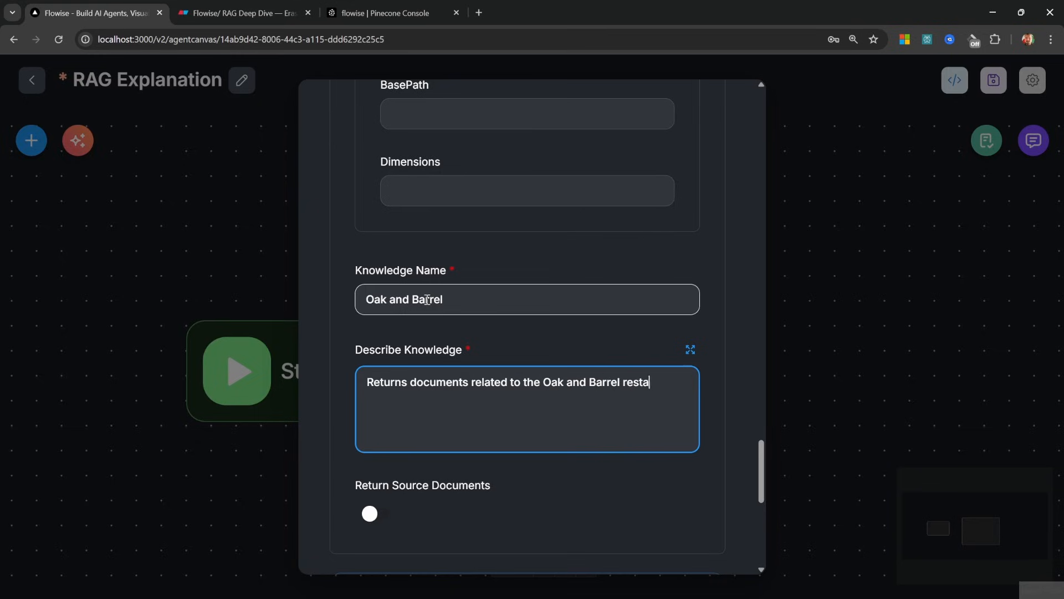
{"action": "type", "text": "urant."}
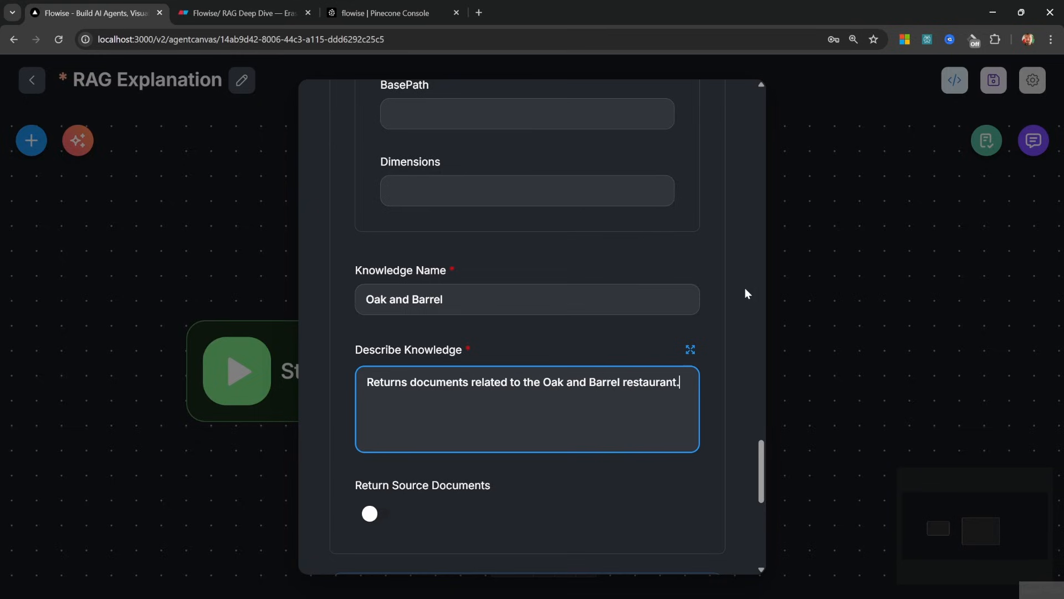
{"action": "left_click", "coordinate": [869, 277]}
Save the agent and ask 'What are the current specials?' in the expanded test chat
{"action": "left_click", "coordinate": [993, 80]}
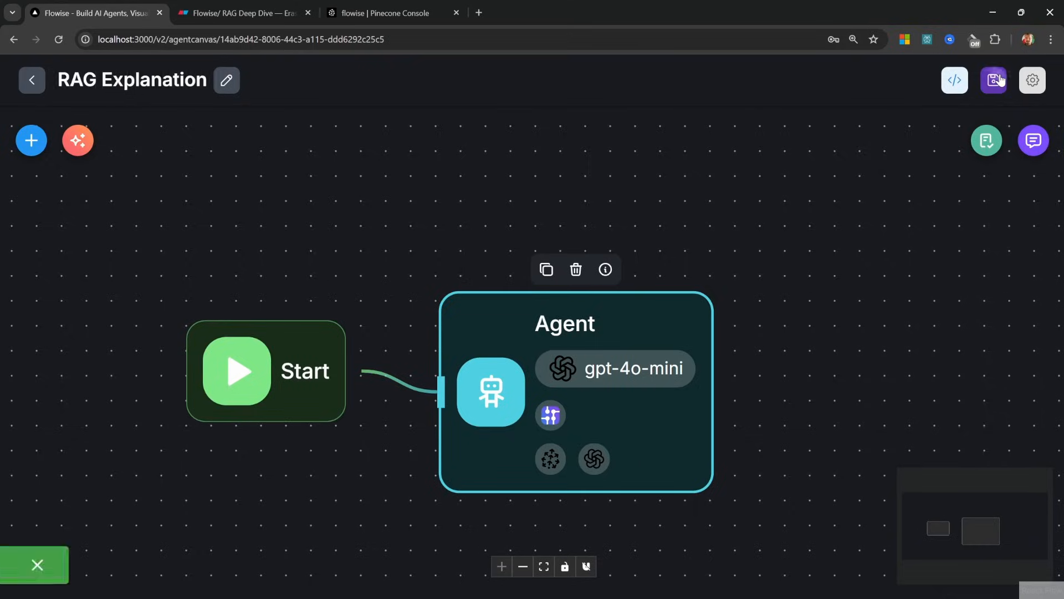
{"action": "left_click", "coordinate": [1034, 141]}
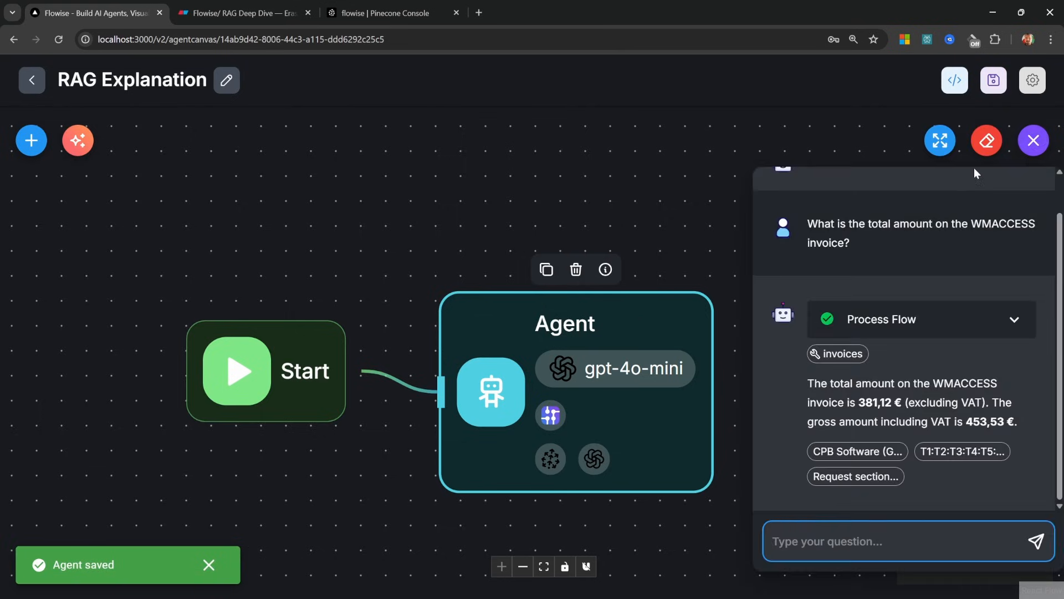
{"action": "left_click", "coordinate": [954, 141]}
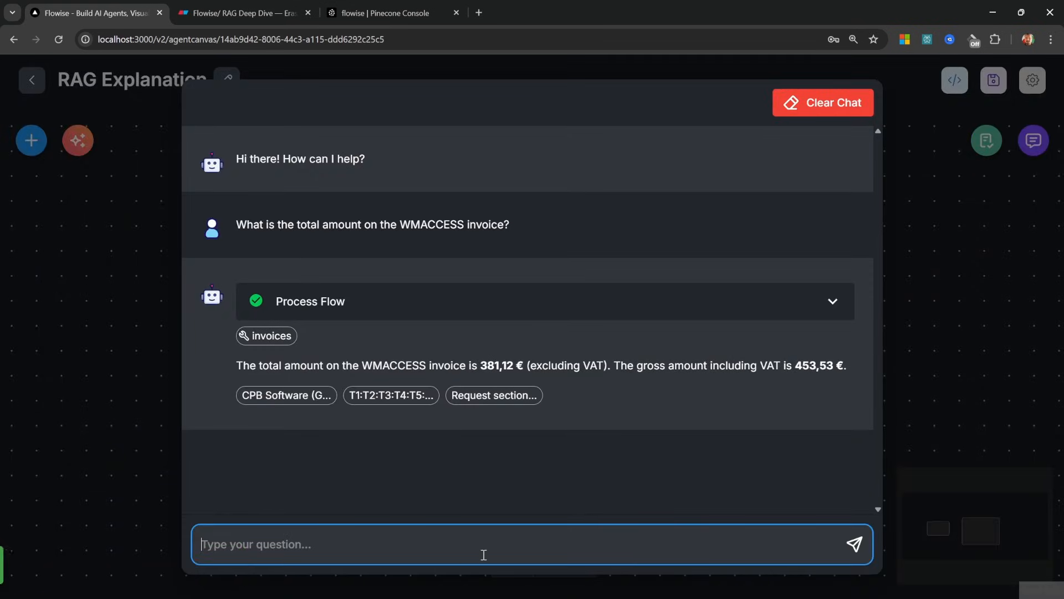
{"action": "type", "text": "W"}
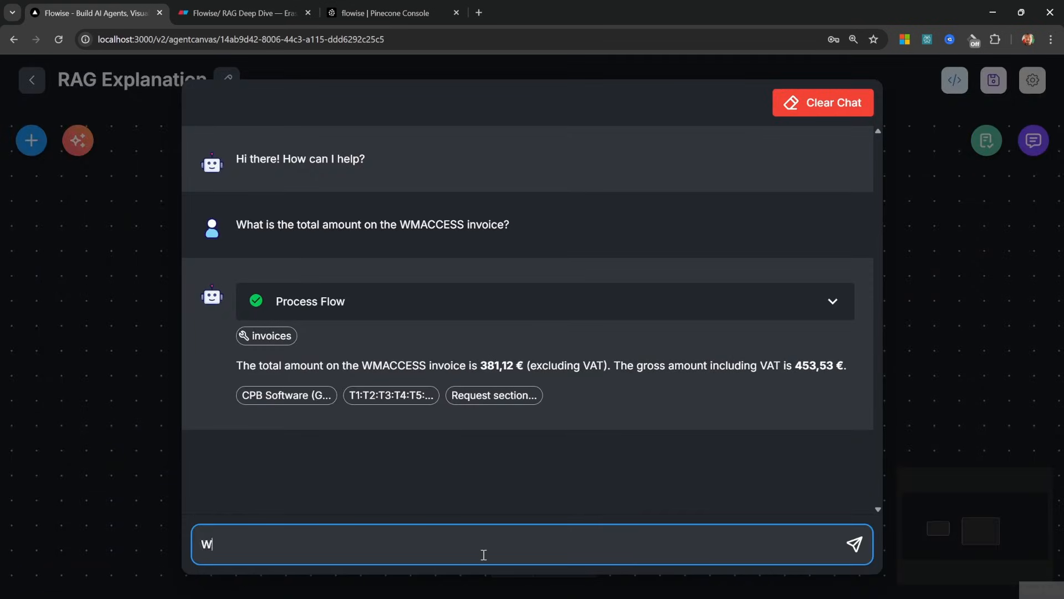
{"action": "type", "text": "hat ar ethe current specials"}
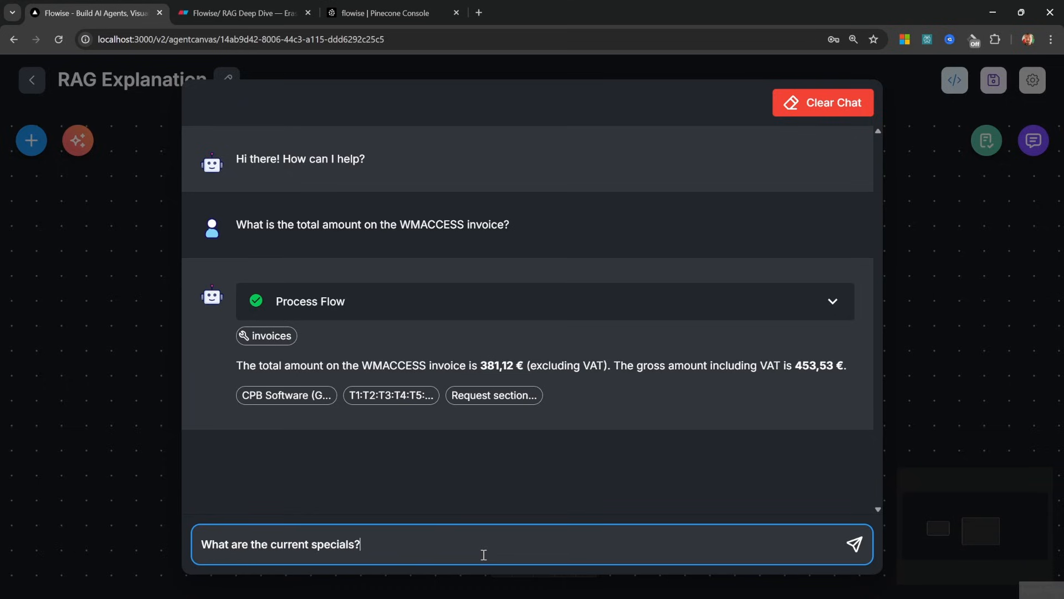
{"action": "type", "text": "?"}
{"action": "key", "text": "Return"}
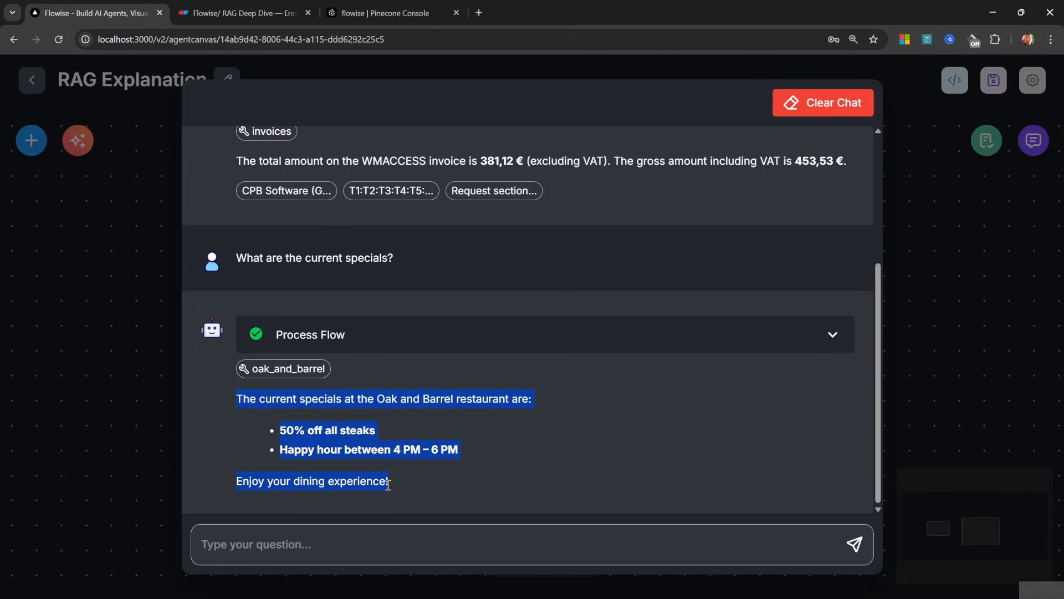
Close the test chat, pan the canvas, and briefly reopen the chat to review the answer
{"action": "left_click", "coordinate": [914, 350]}
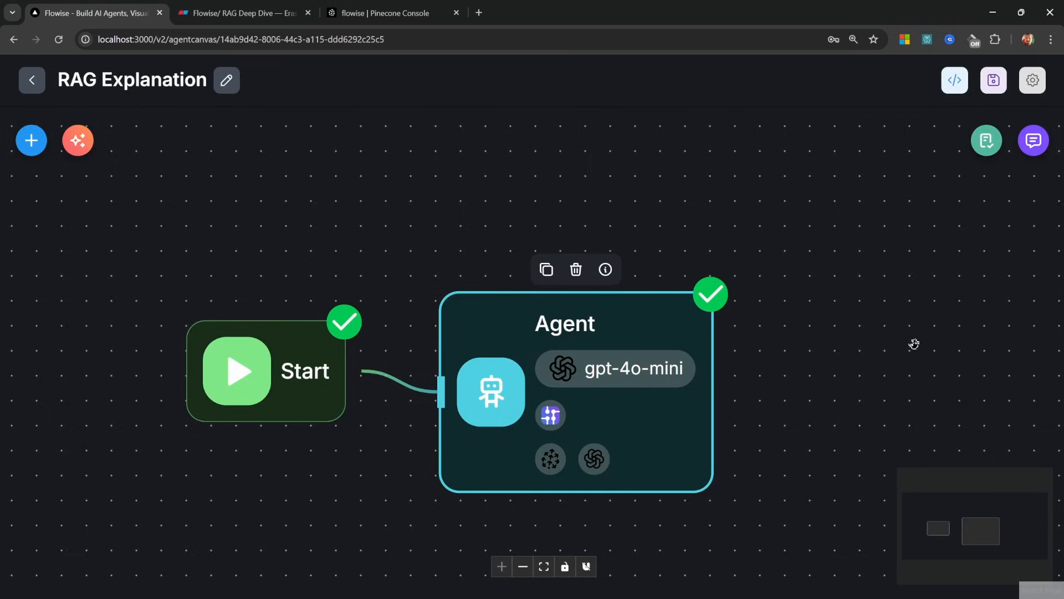
{"action": "left_click_drag", "start_coordinate": [793, 387], "coordinate": [737, 356]}
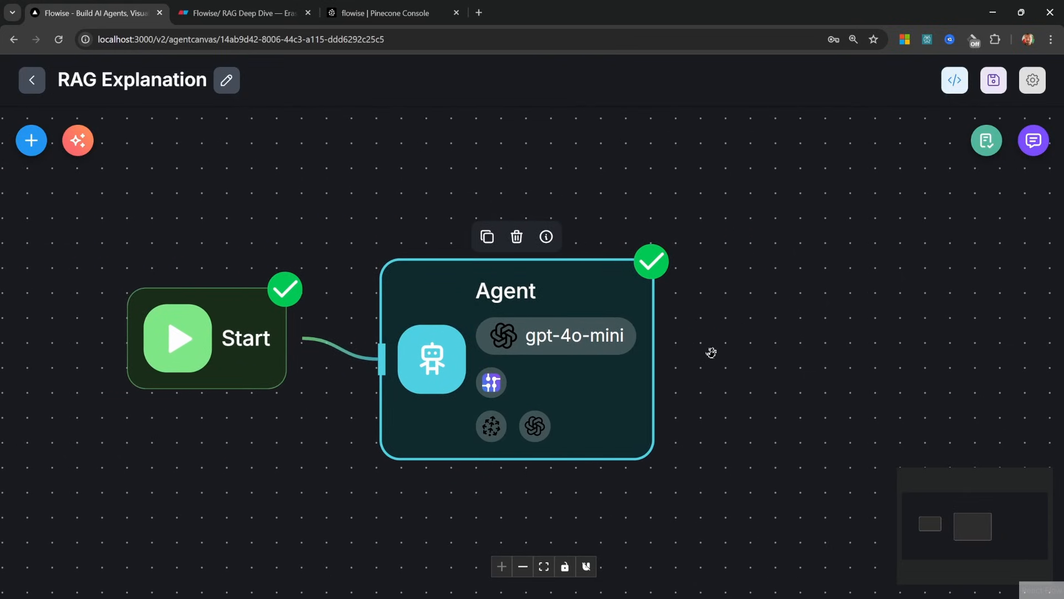
{"action": "left_click", "coordinate": [746, 244]}
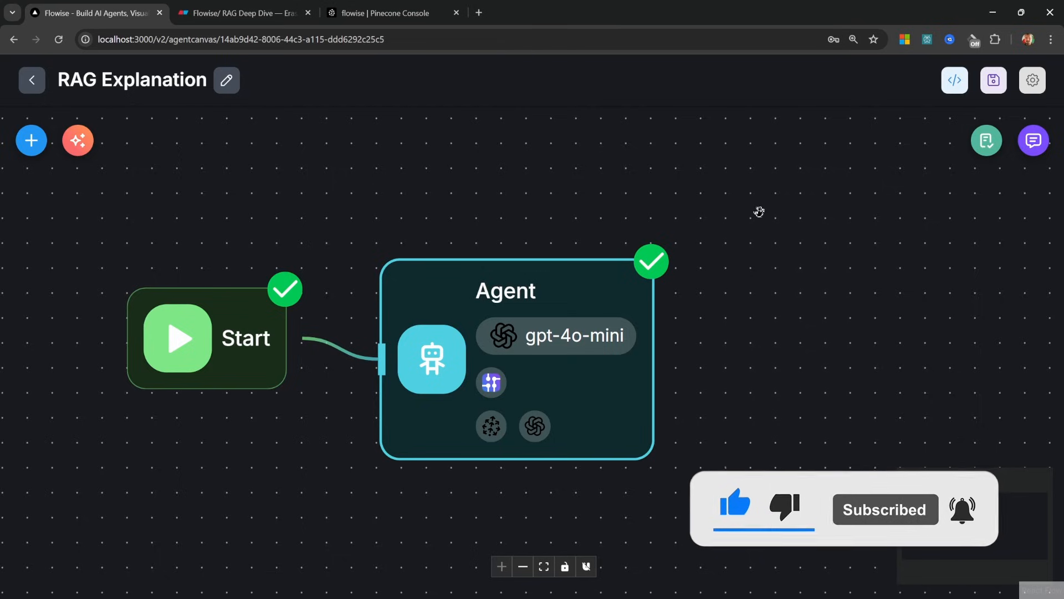
{"action": "left_click", "coordinate": [1034, 140]}
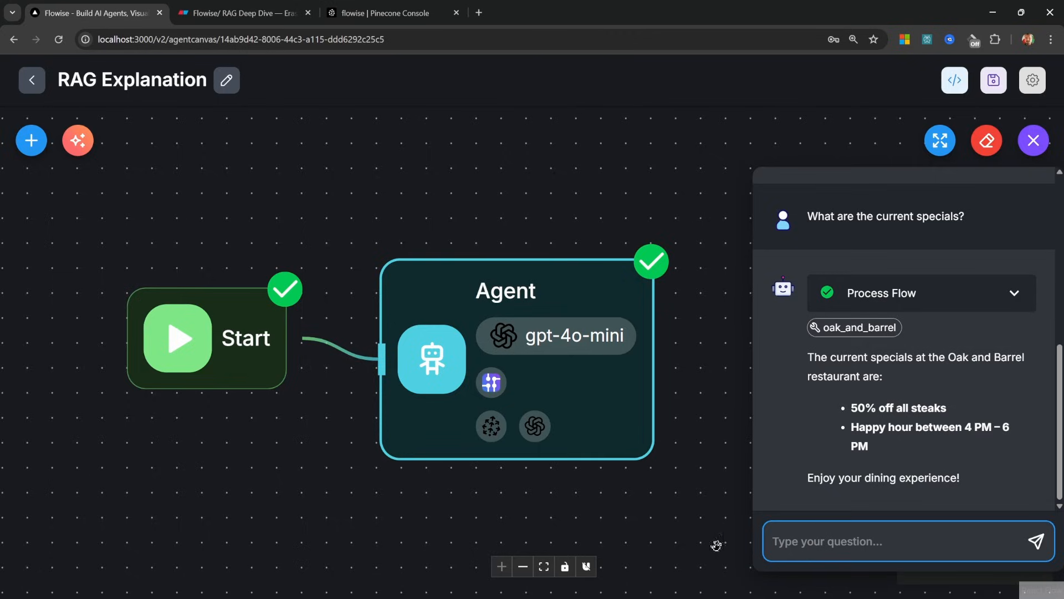
{"action": "left_click", "coordinate": [726, 509]}
Turn on full file upload in the agent configuration, save it, and reopen the test chat
{"action": "left_click", "coordinate": [1033, 80]}
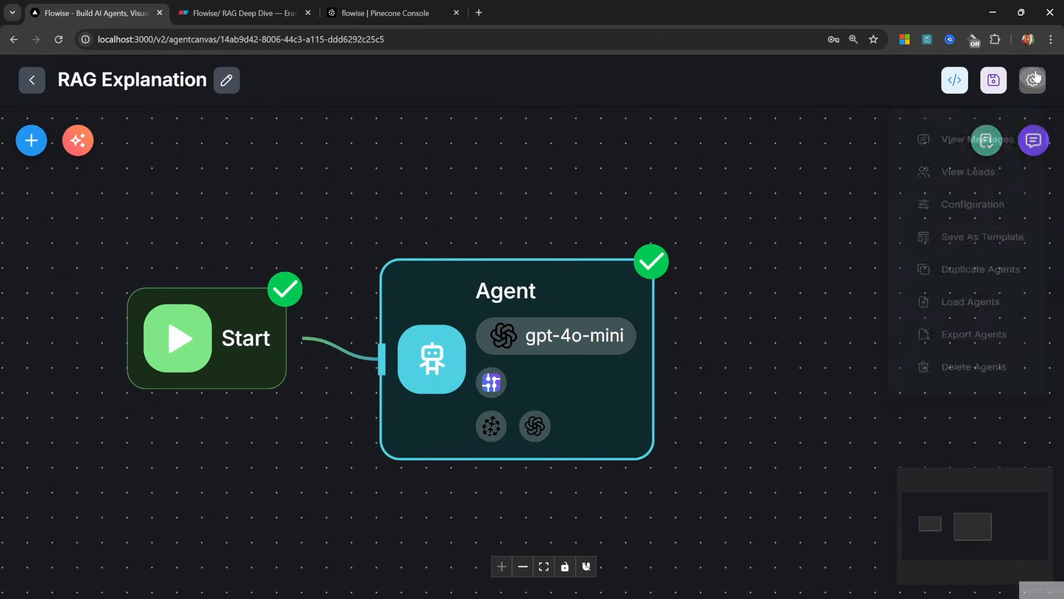
{"action": "left_click", "coordinate": [985, 220]}
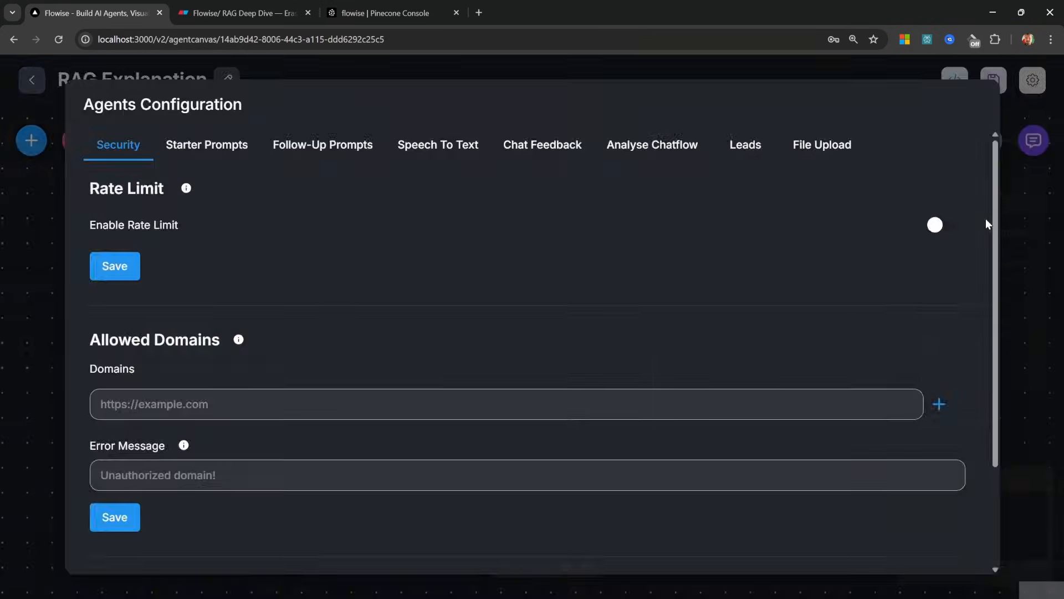
{"action": "left_click", "coordinate": [839, 149]}
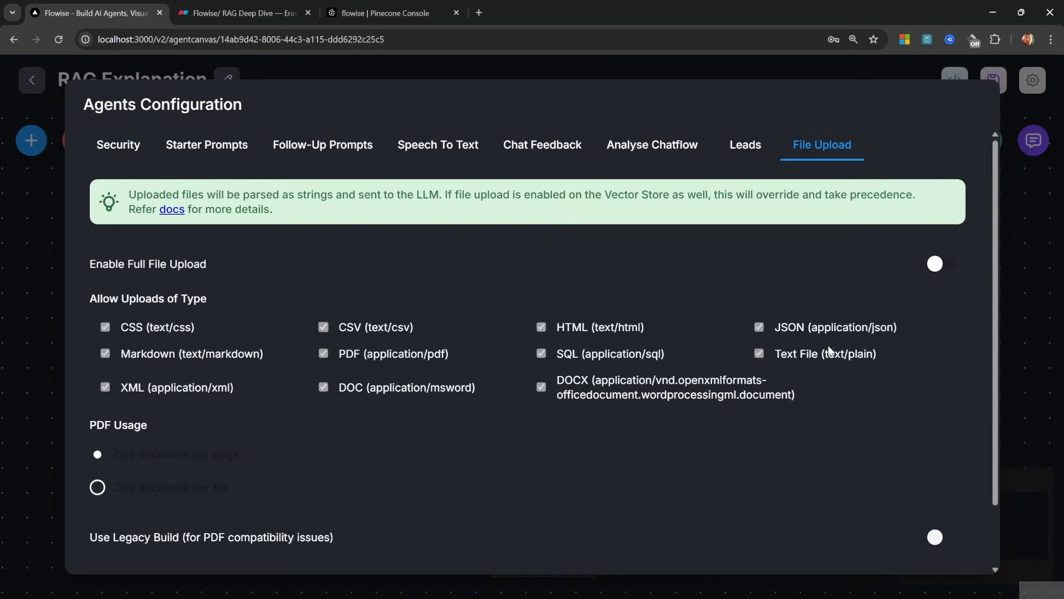
{"action": "left_click", "coordinate": [941, 266]}
{"action": "scroll", "coordinate": [941, 282], "scroll_direction": "down", "scroll_amount": 2}
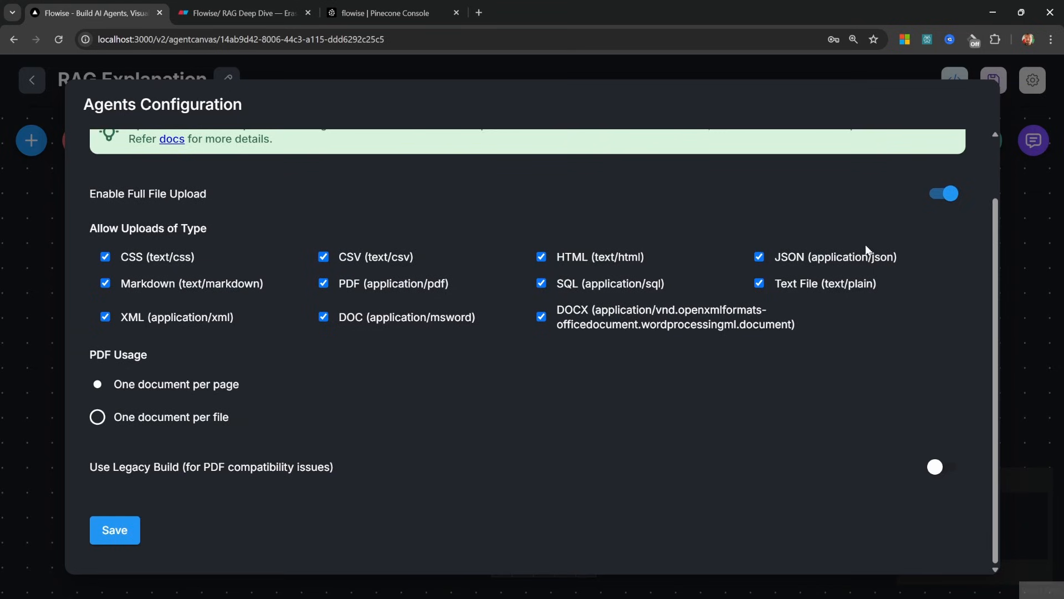
{"action": "left_click", "coordinate": [115, 530]}
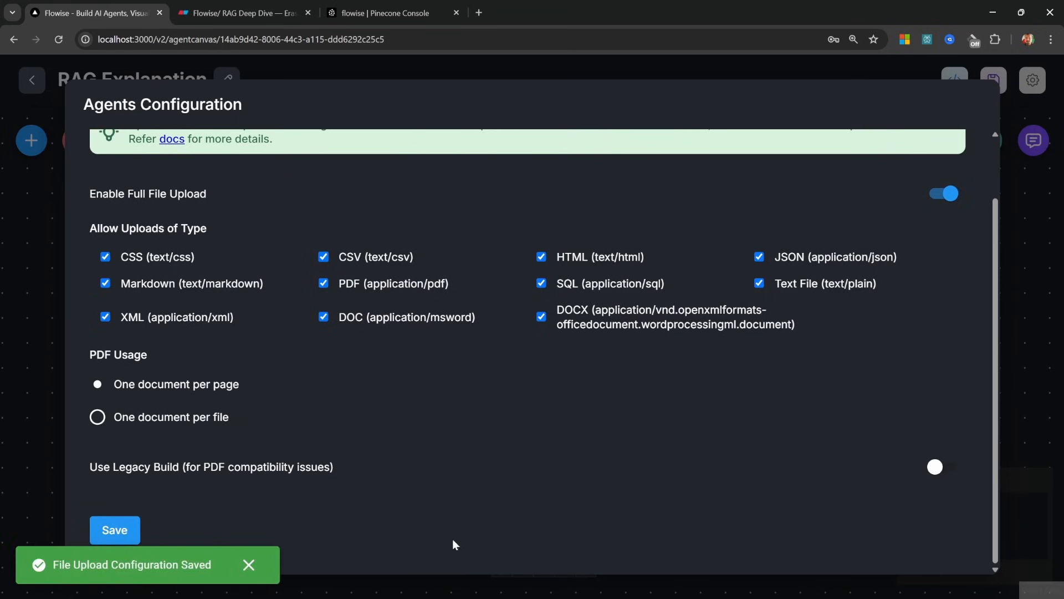
{"action": "left_click", "coordinate": [1002, 438]}
{"action": "left_click", "coordinate": [1033, 140]}
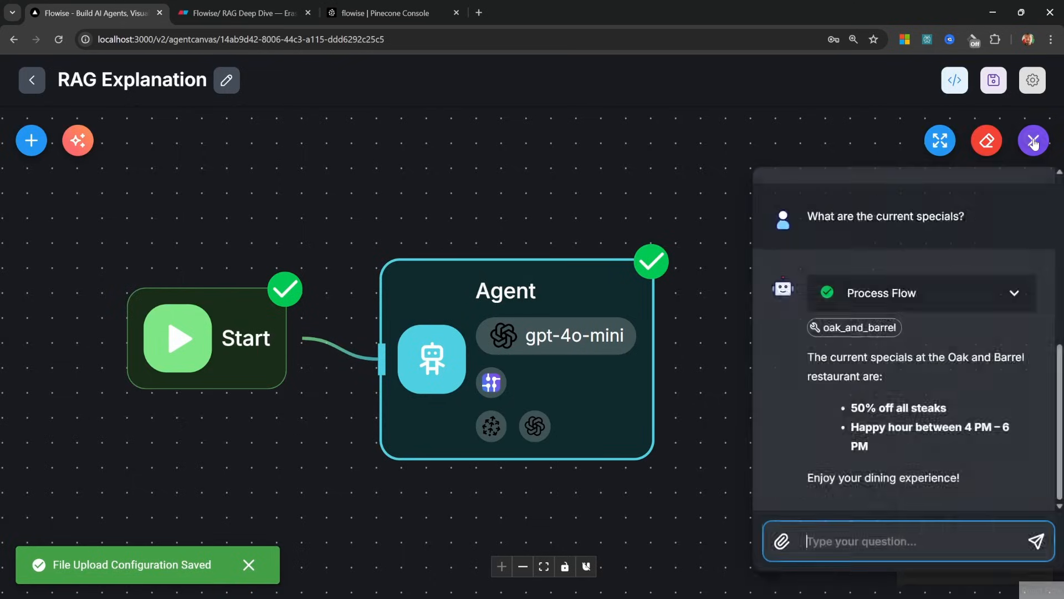
Attach financials.csv and ask 'What is apple's stock price based on this sheet?'
{"action": "left_click", "coordinate": [783, 543]}
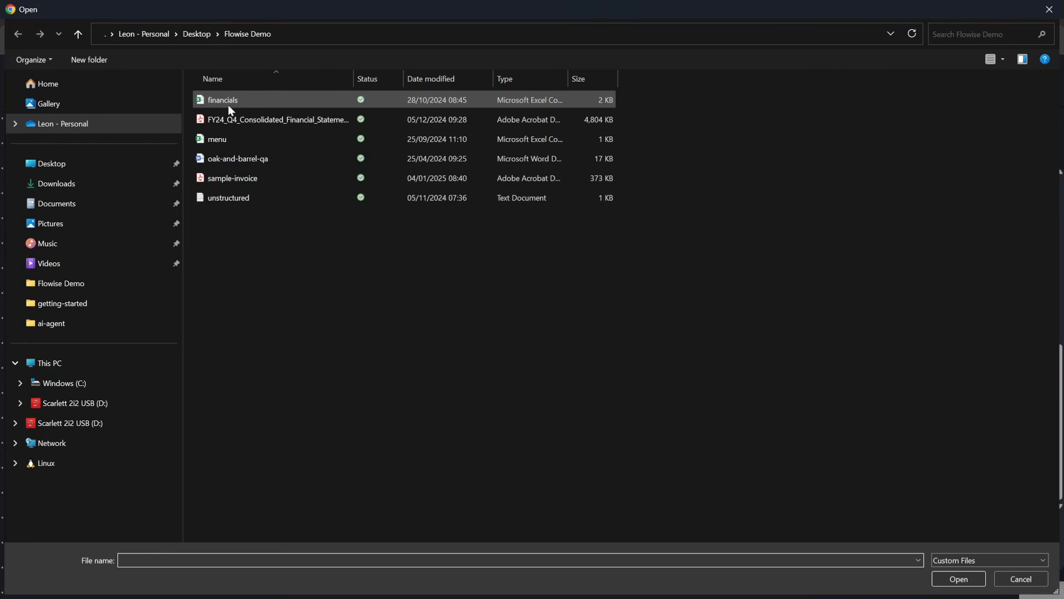
{"action": "double_click", "coordinate": [224, 99]}
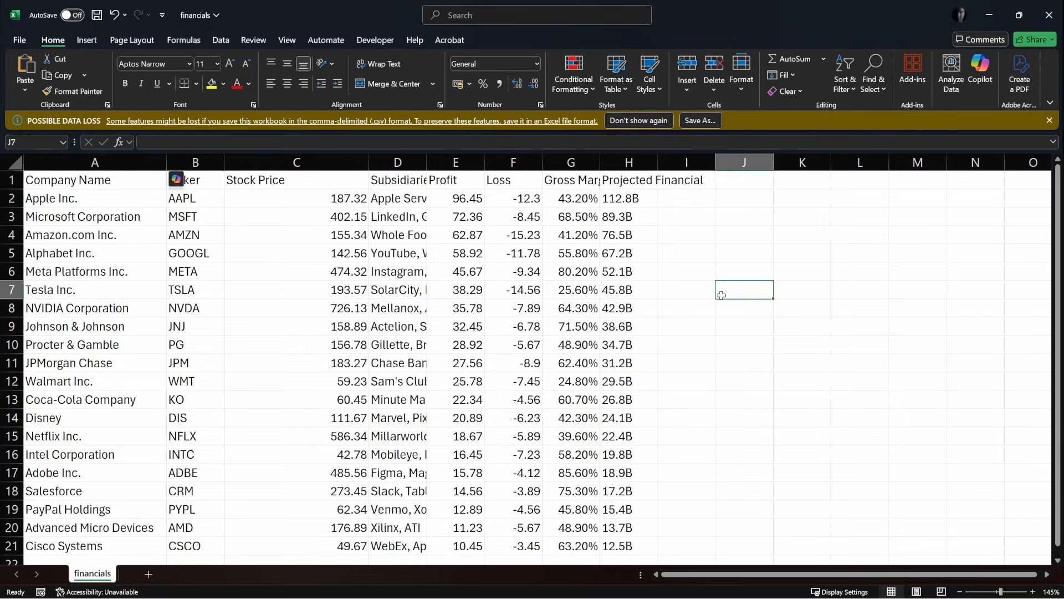
{"action": "left_click_drag", "start_coordinate": [128, 199], "coordinate": [331, 197]}
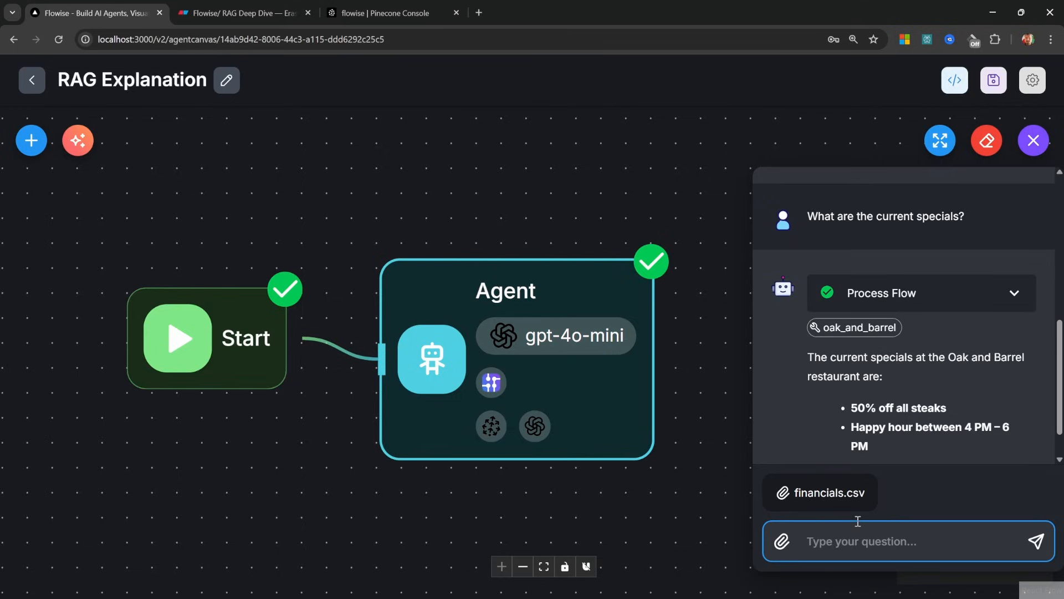
{"action": "type", "text": "What is apple's"}
{"action": "key", "text": "BackSpace"}
{"action": "type", "text": "'s stock price based "}
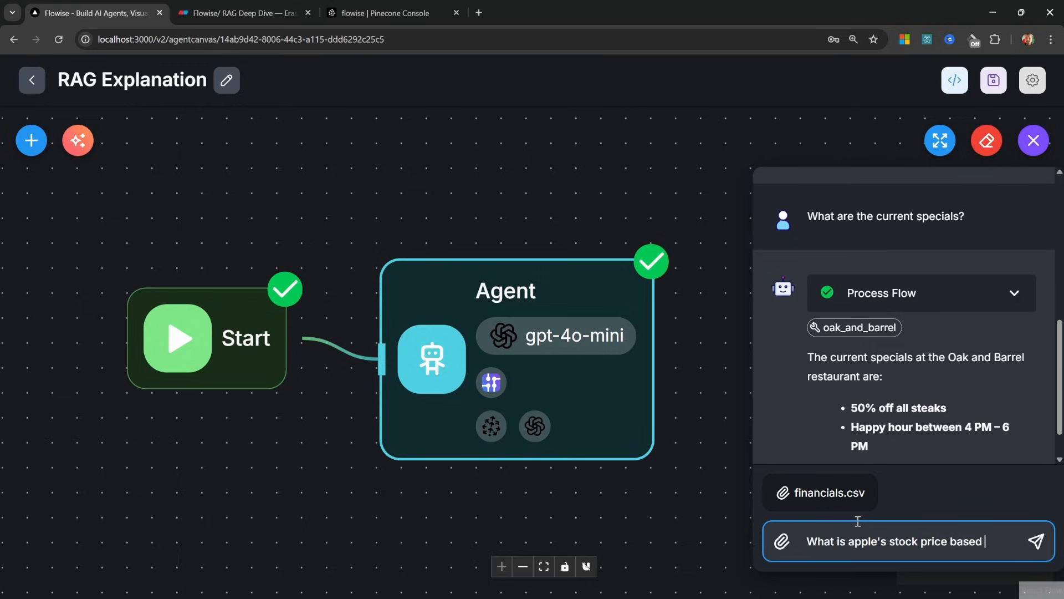
{"action": "type", "text": "on this sheet?"}
{"action": "key", "text": "Return"}
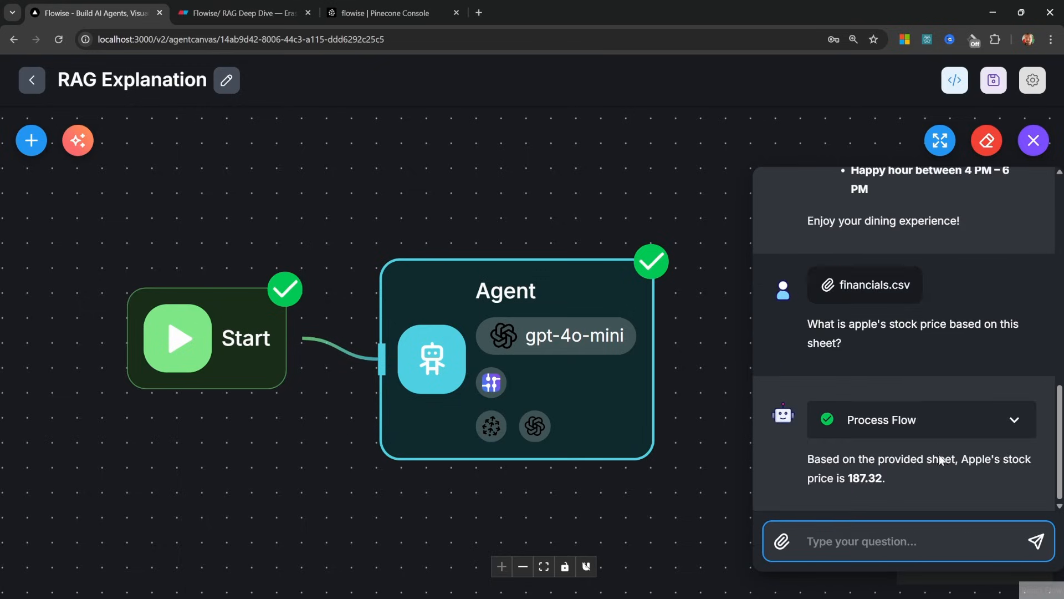
Verify the 187.32 answer against the financials spreadsheet
{"action": "left_click_drag", "start_coordinate": [846, 479], "coordinate": [882, 478]}
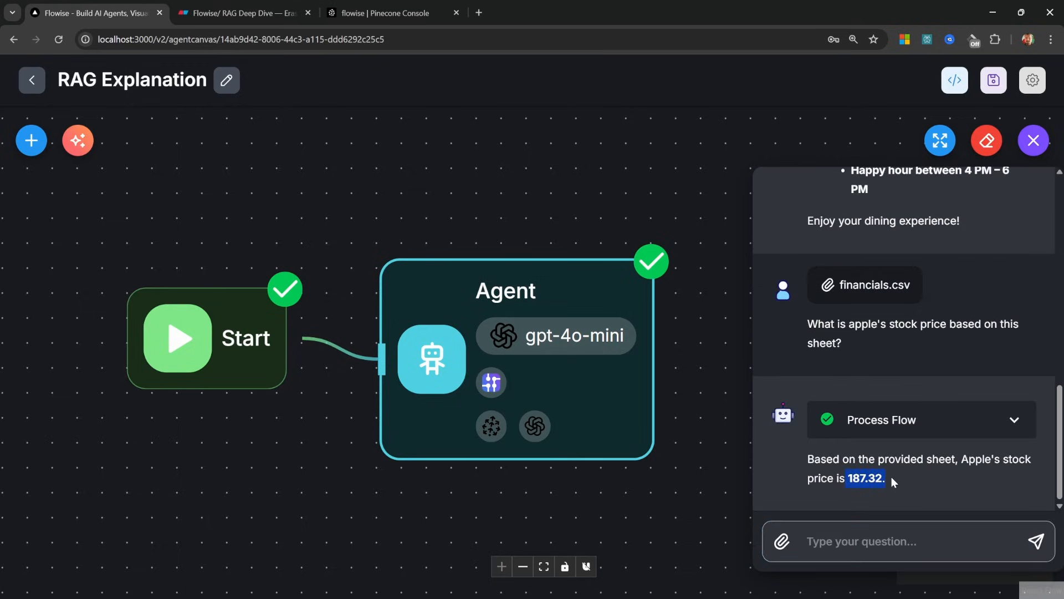
{"action": "key", "text": "alt+Tab"}
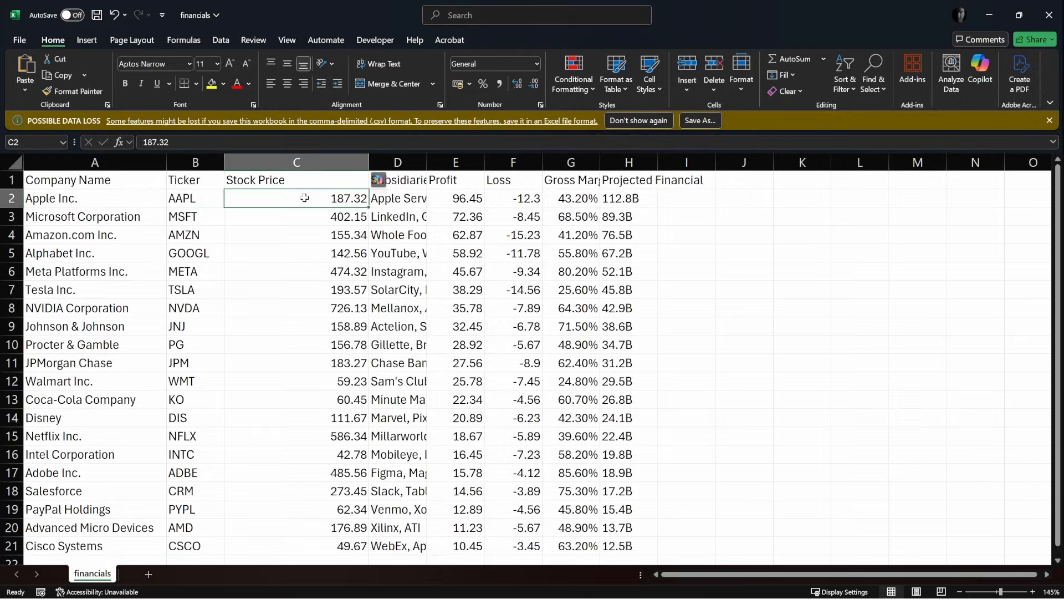
{"action": "key", "text": "alt+Tab"}
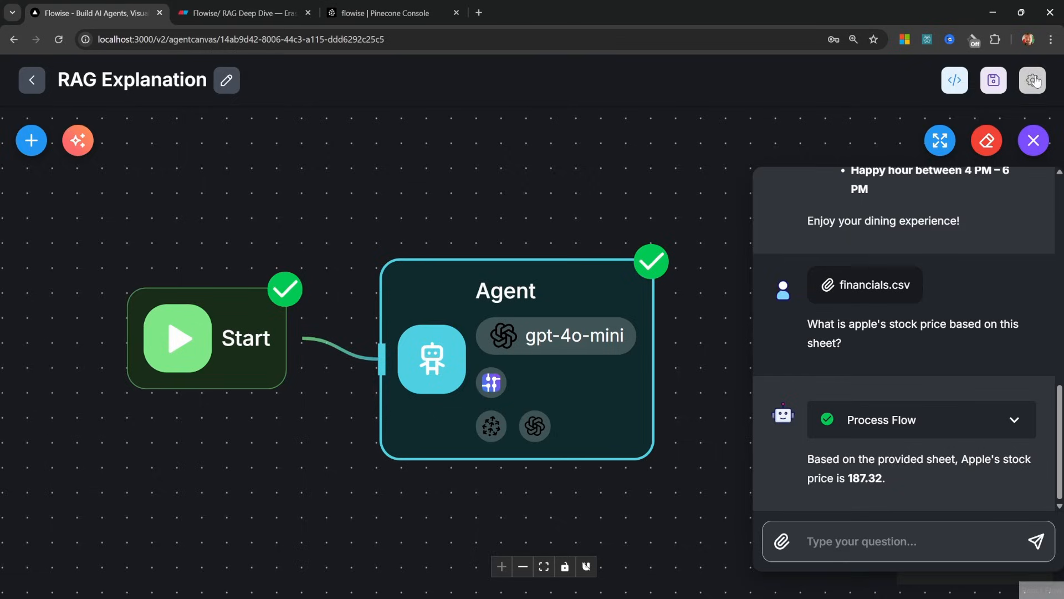
Enable Allow Image Uploads in the Agent's ChatOpenAI parameters and save the flow
{"action": "double_click", "coordinate": [546, 285]}
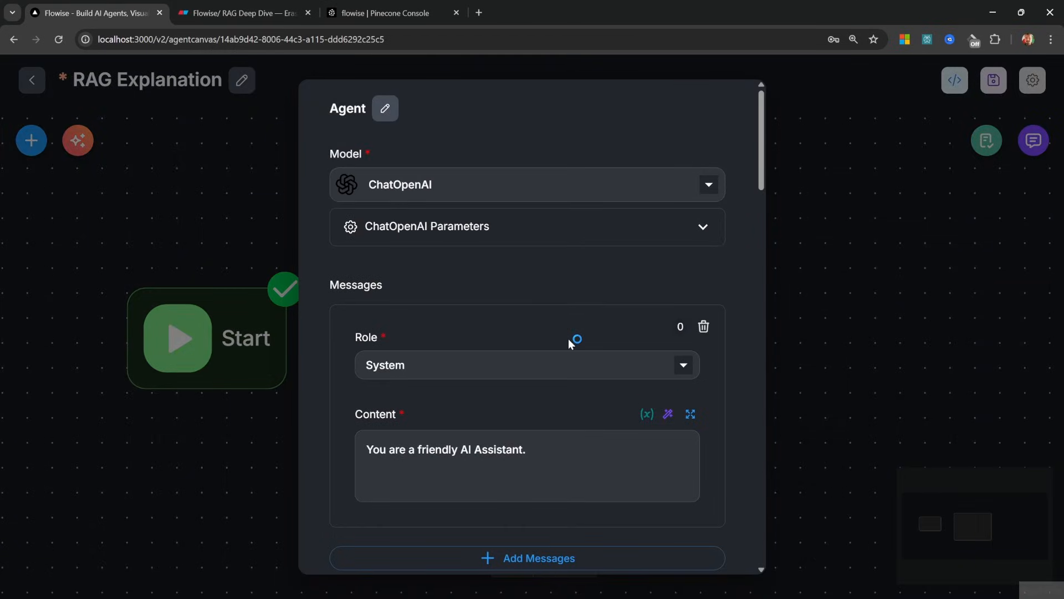
{"action": "left_click", "coordinate": [561, 235]}
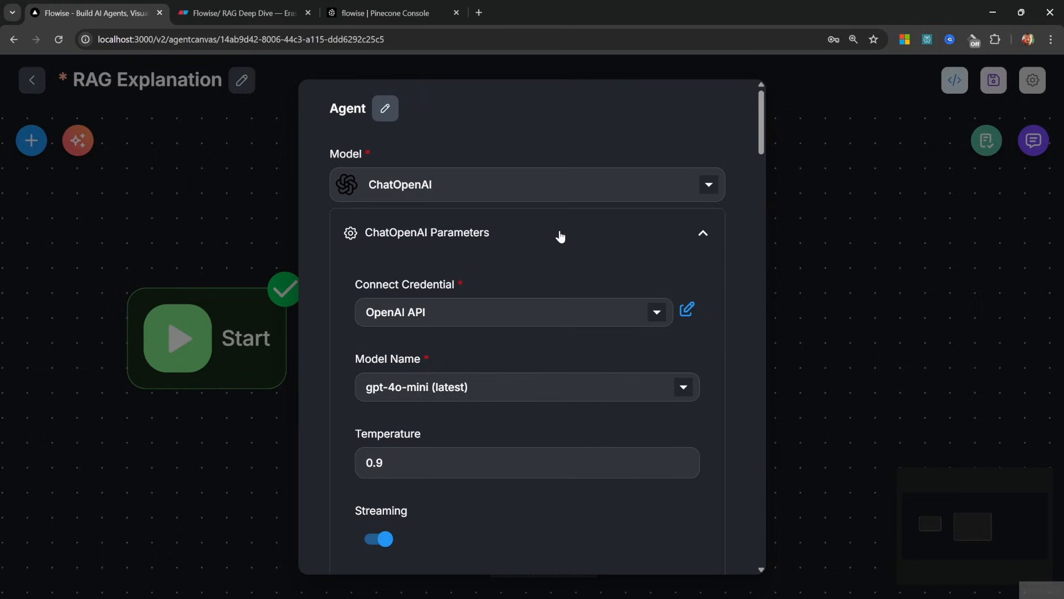
{"action": "scroll", "coordinate": [582, 261], "scroll_direction": "down", "scroll_amount": 2}
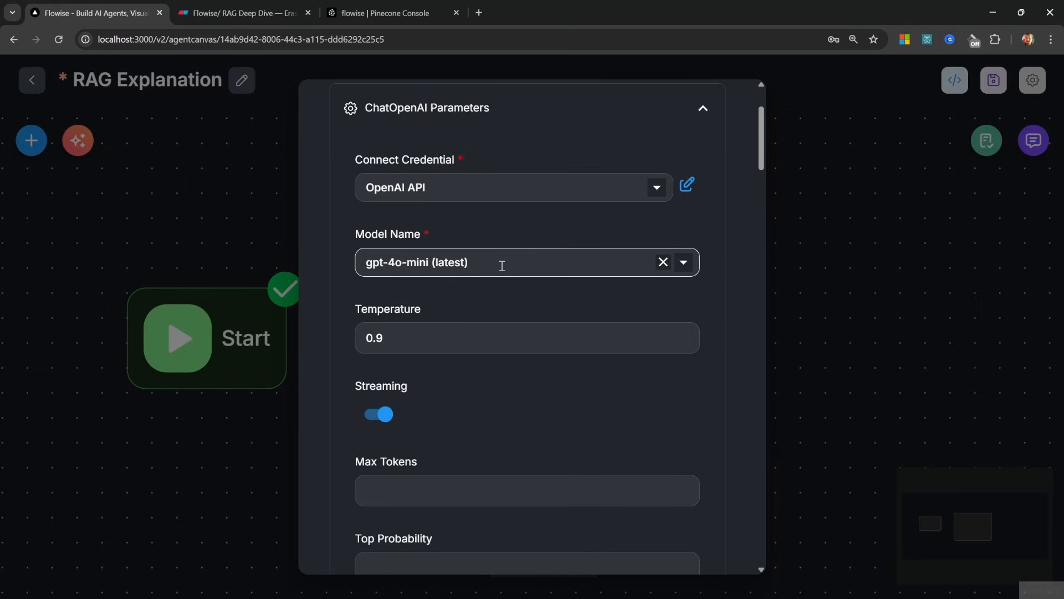
{"action": "scroll", "coordinate": [528, 272], "scroll_direction": "down", "scroll_amount": 10}
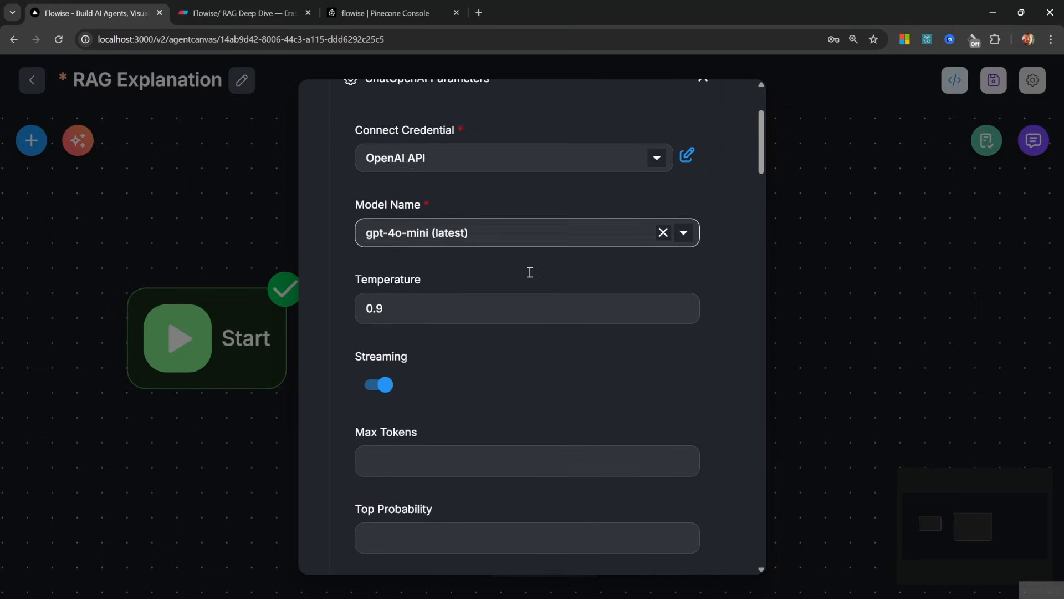
{"action": "scroll", "coordinate": [529, 271], "scroll_direction": "down", "scroll_amount": 9}
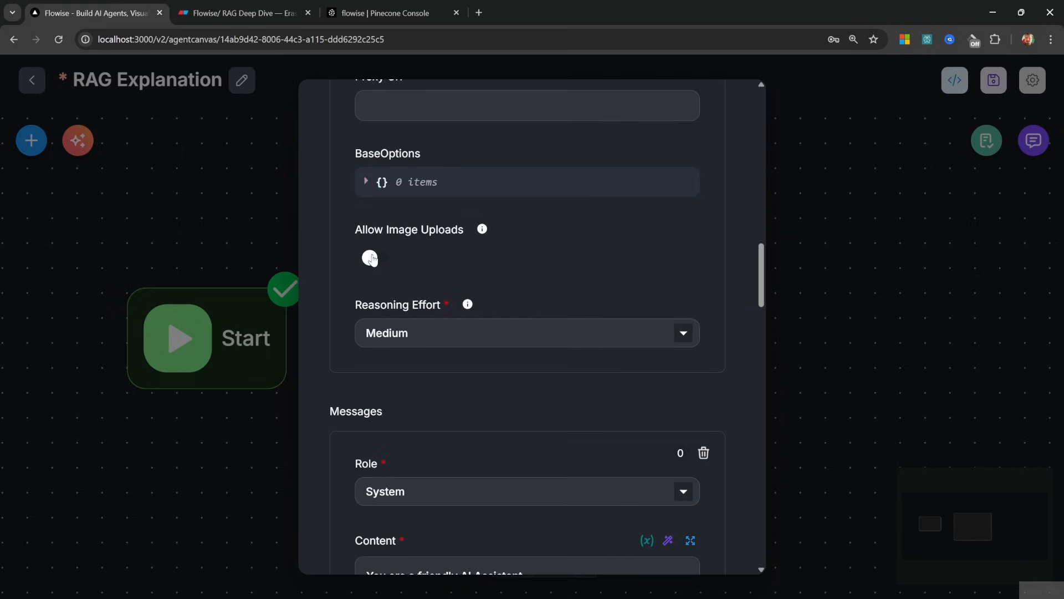
{"action": "left_click", "coordinate": [371, 258]}
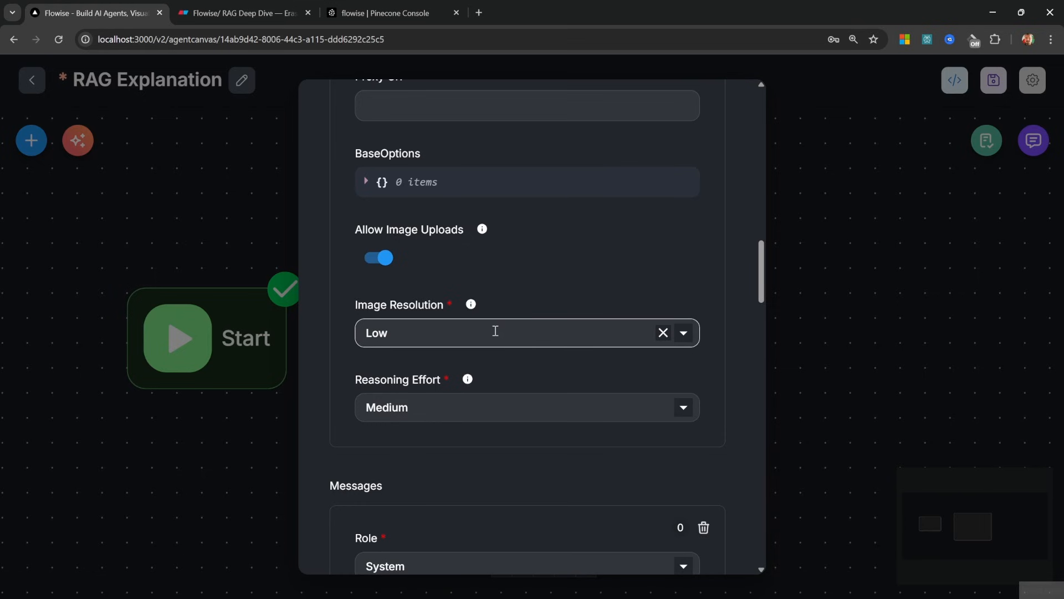
{"action": "key", "text": "Escape"}
{"action": "left_click", "coordinate": [994, 80]}
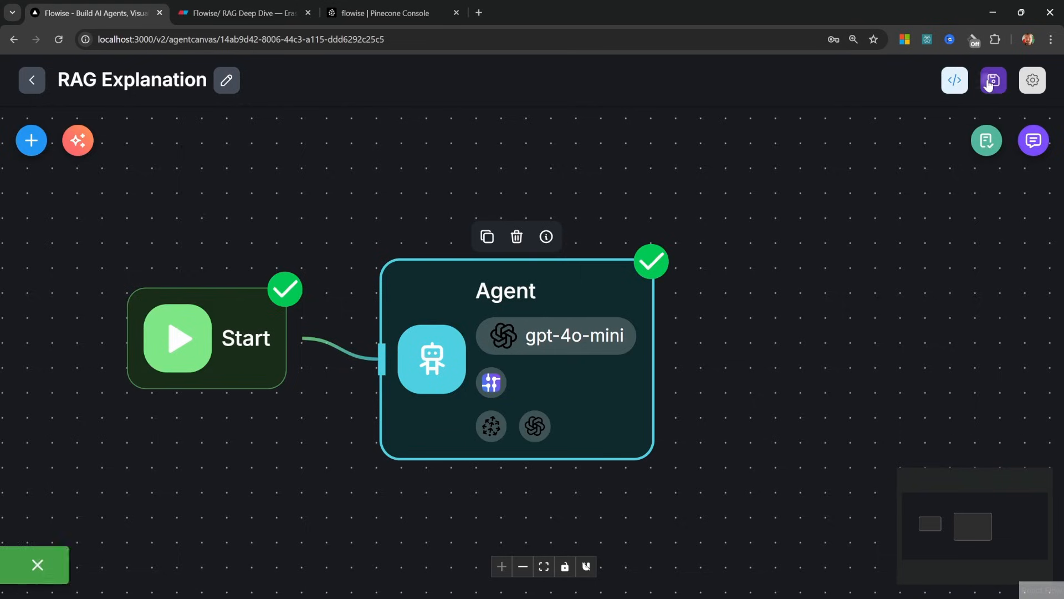
Attach a photo in the test chat and send 'Describe the image'
{"action": "left_click", "coordinate": [1033, 141]}
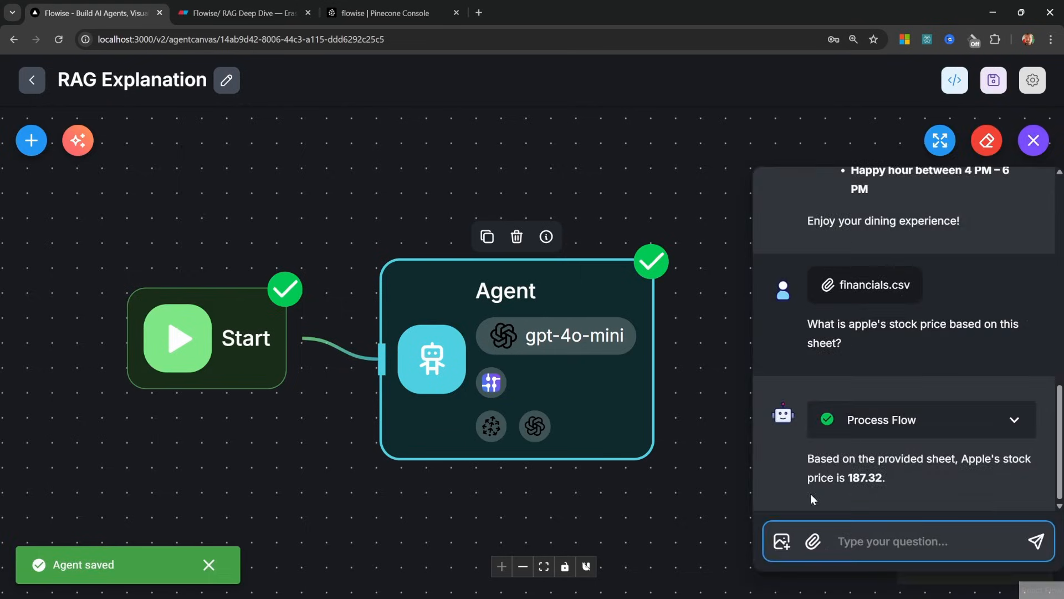
{"action": "left_click", "coordinate": [786, 541]}
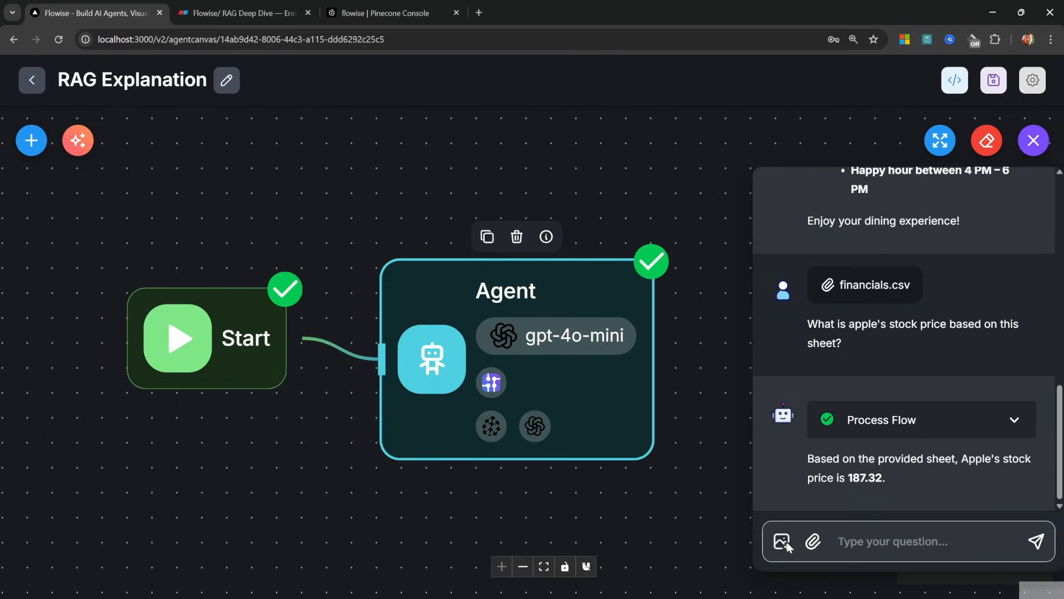
{"action": "double_click", "coordinate": [258, 118]}
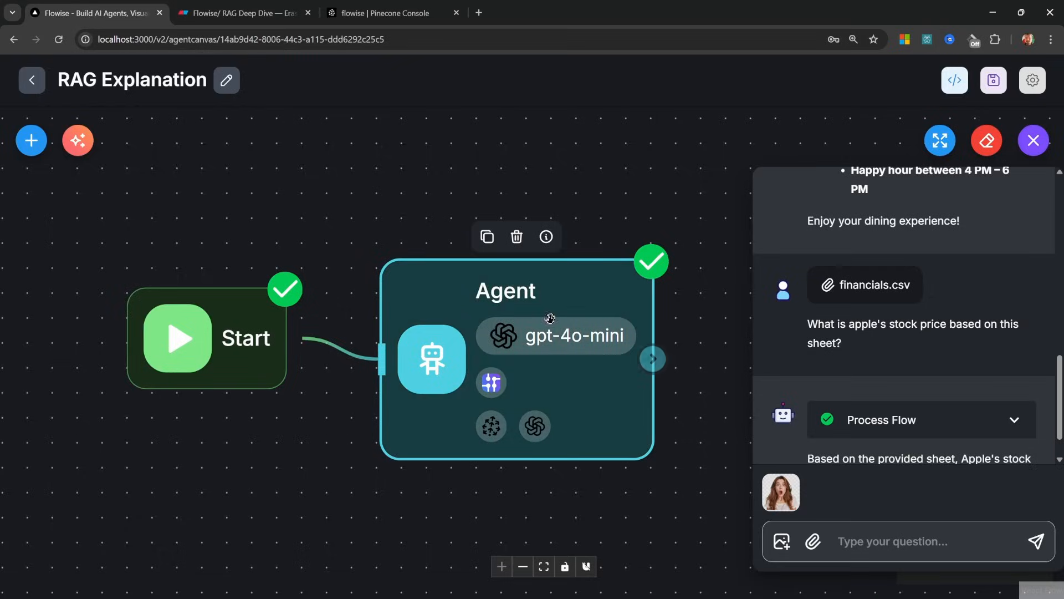
{"action": "left_click", "coordinate": [923, 547]}
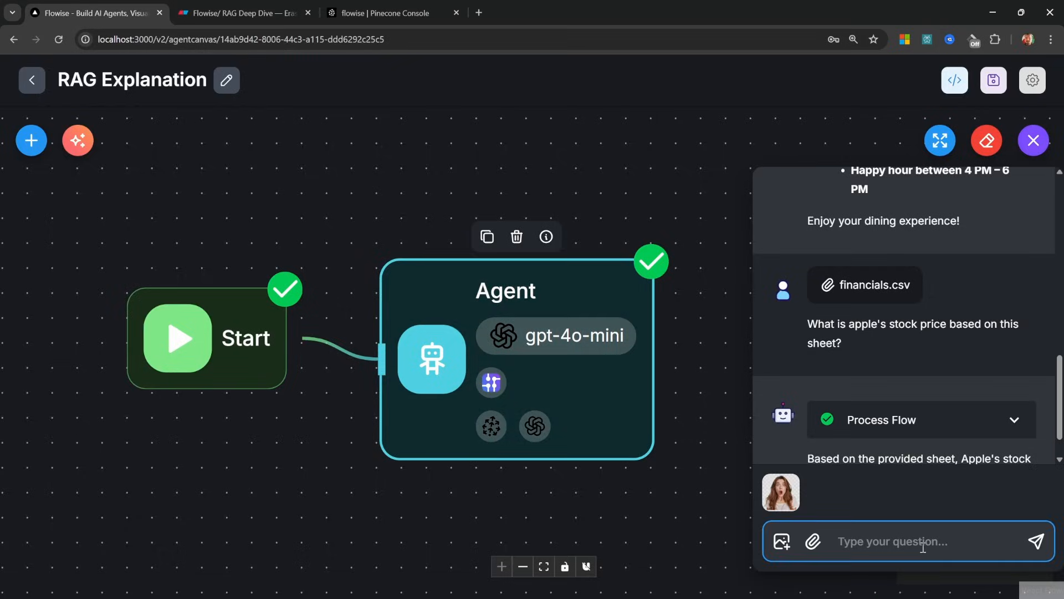
{"action": "type", "text": "Describe the image"}
{"action": "key", "text": "Return"}
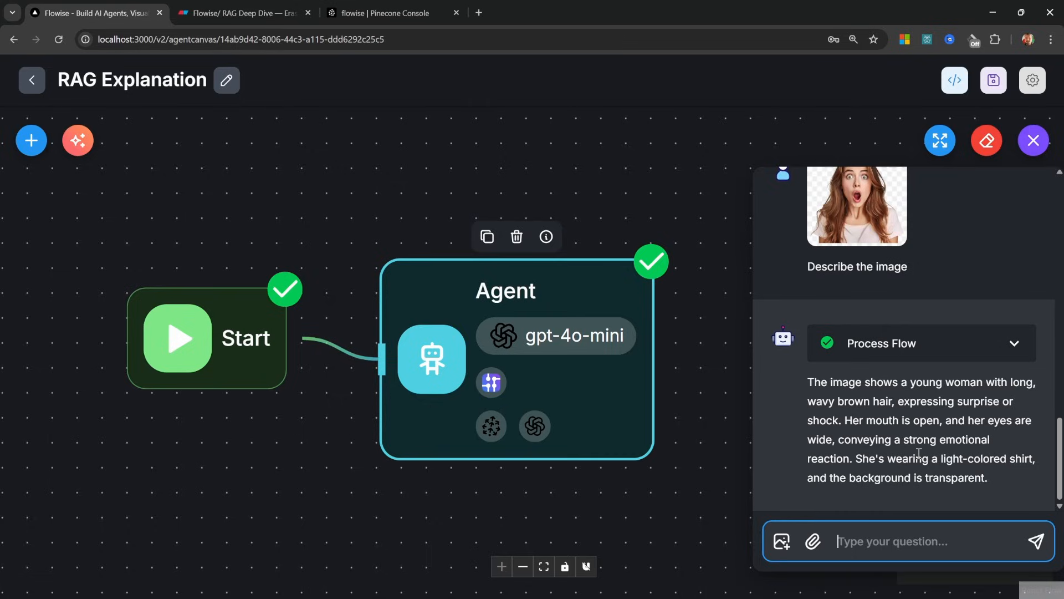
Close the chat and pan the canvas to reposition the Start and Agent nodes
{"action": "left_click_drag", "start_coordinate": [535, 248], "coordinate": [580, 224]}
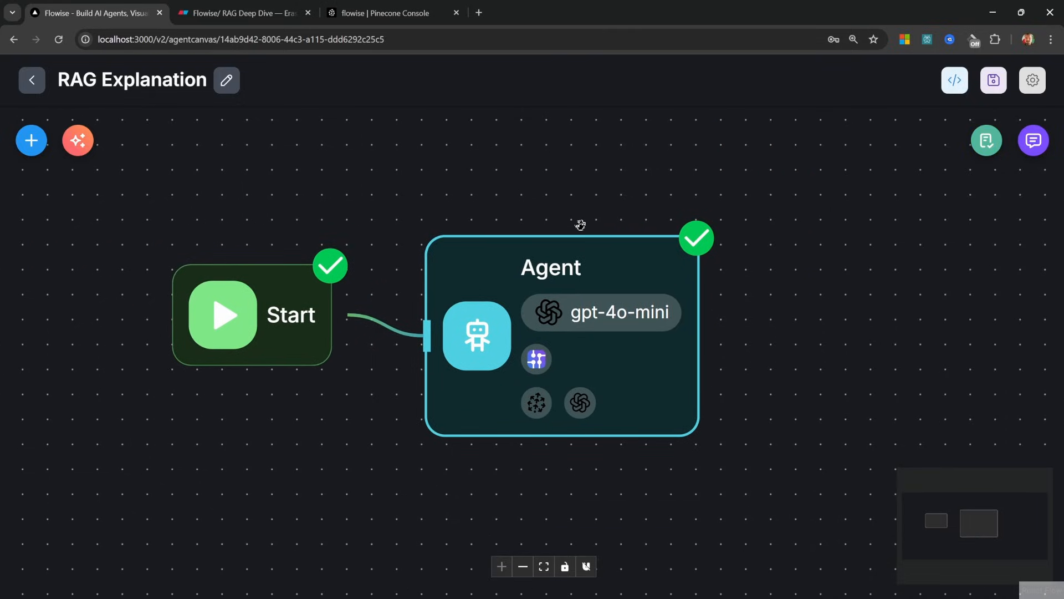
{"action": "left_click_drag", "start_coordinate": [581, 225], "coordinate": [449, 223]}
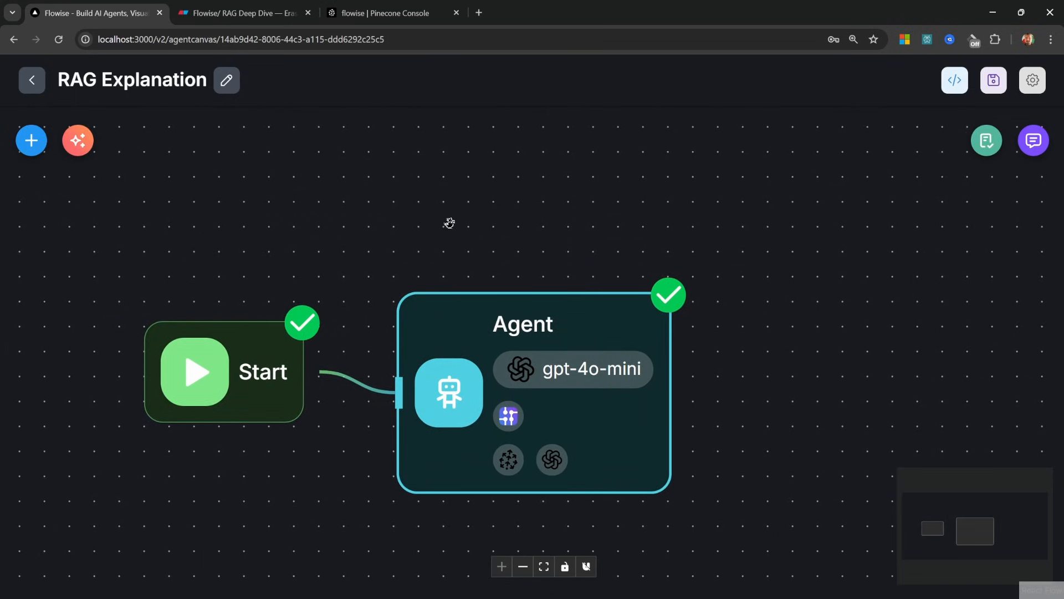